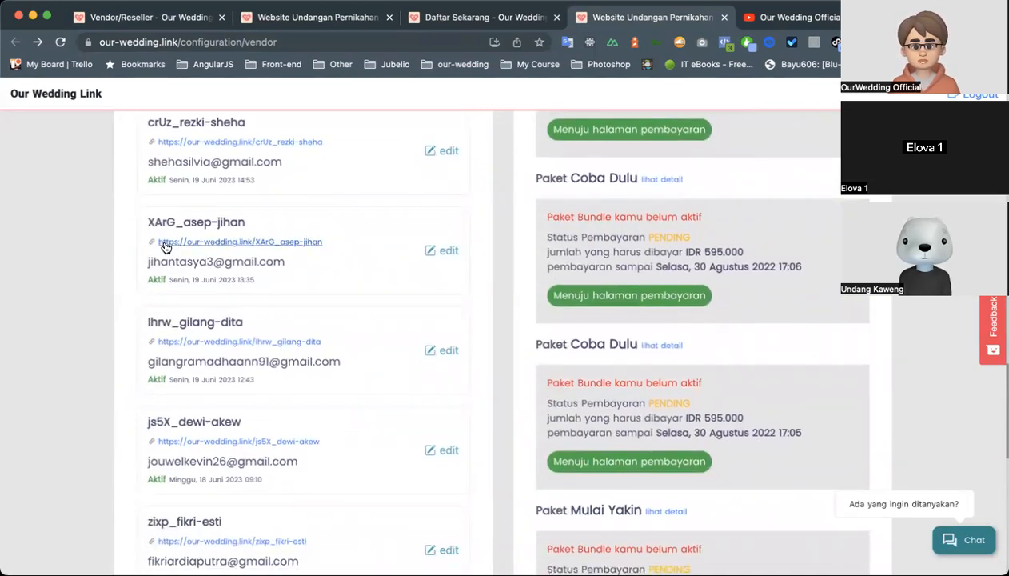
# Open the explanation of how the custom vendor domain works from the Subscription Custom Domain Vendor section.
pyautogui.scroll(15, 304, 240)
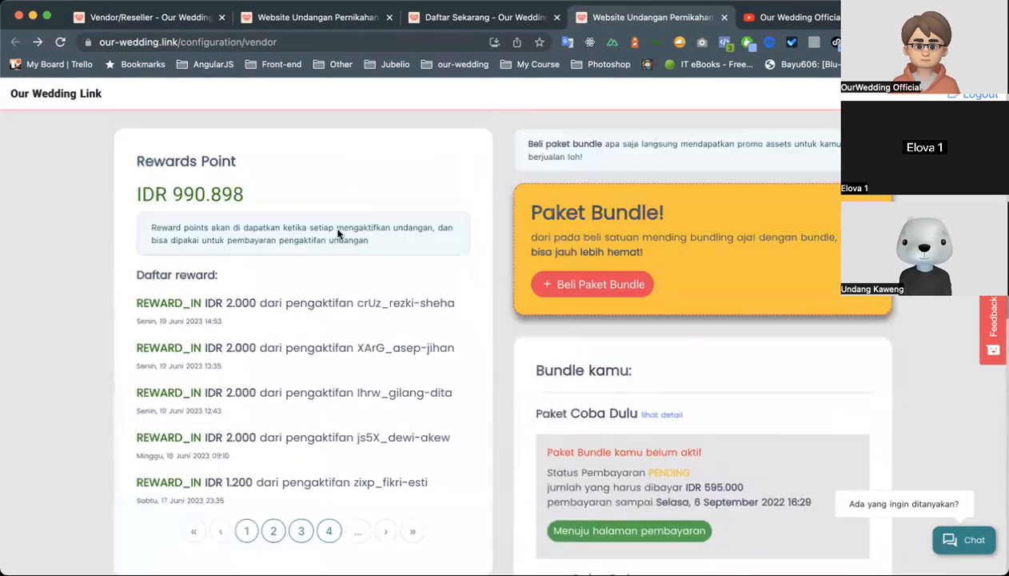
pyautogui.scroll(1, 338, 234)
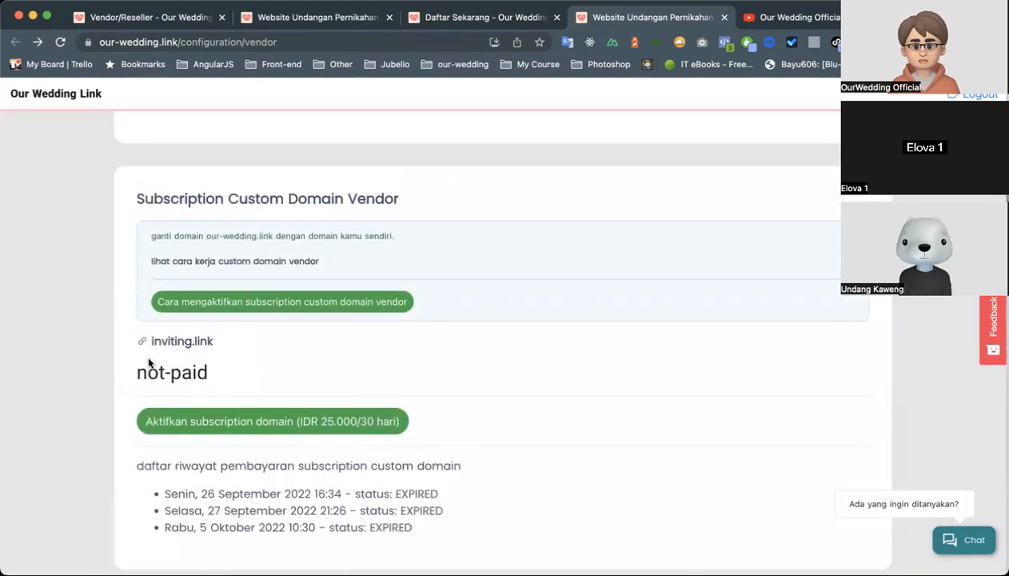
pyautogui.scroll(1, 196, 364)
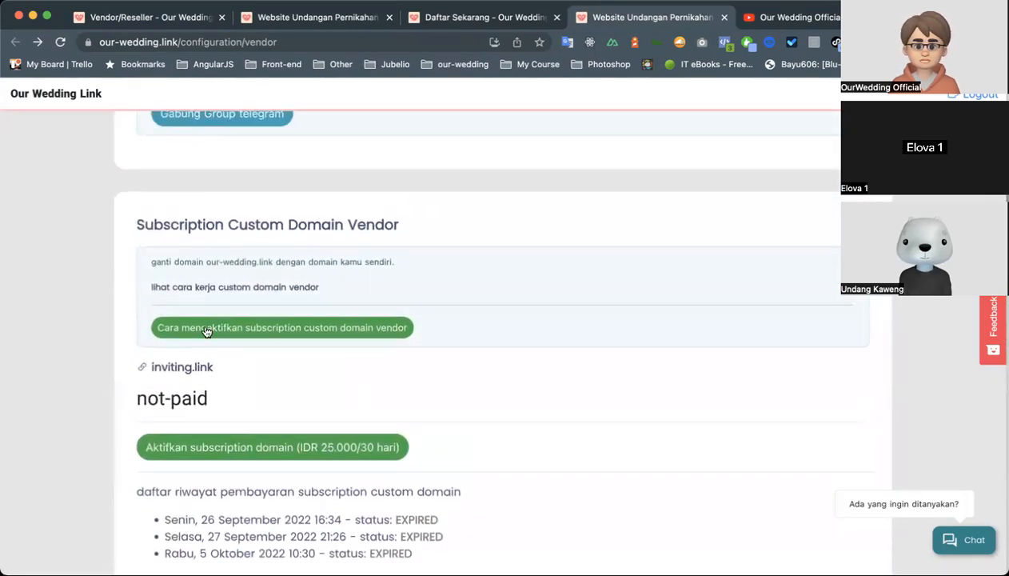
pyautogui.click(218, 288)
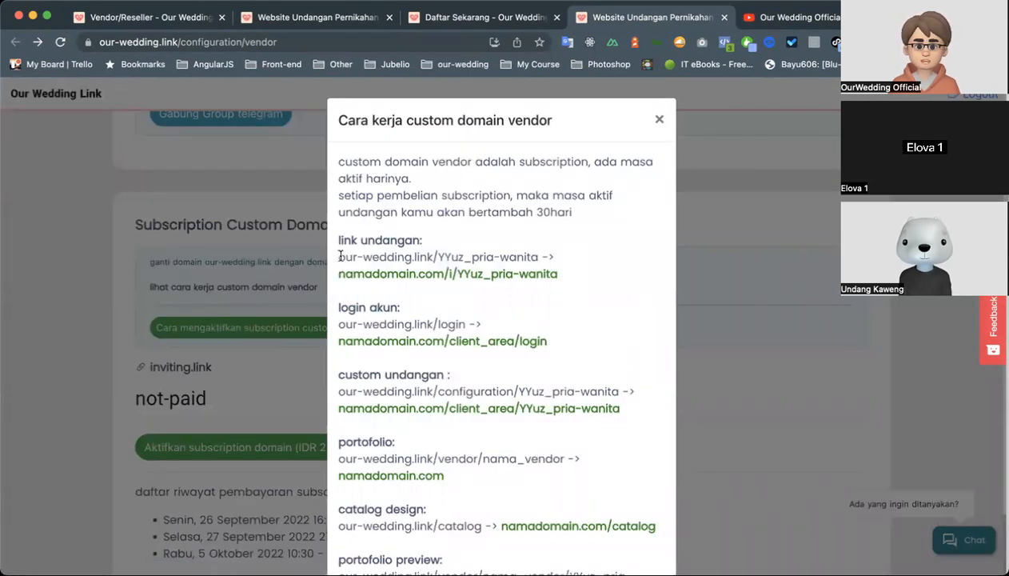
# Compare the original invitation link with its custom domain form under "link undangan", highlighting the domain and invitation name parts.
pyautogui.moveTo(340, 256); pyautogui.dragTo(536, 251)
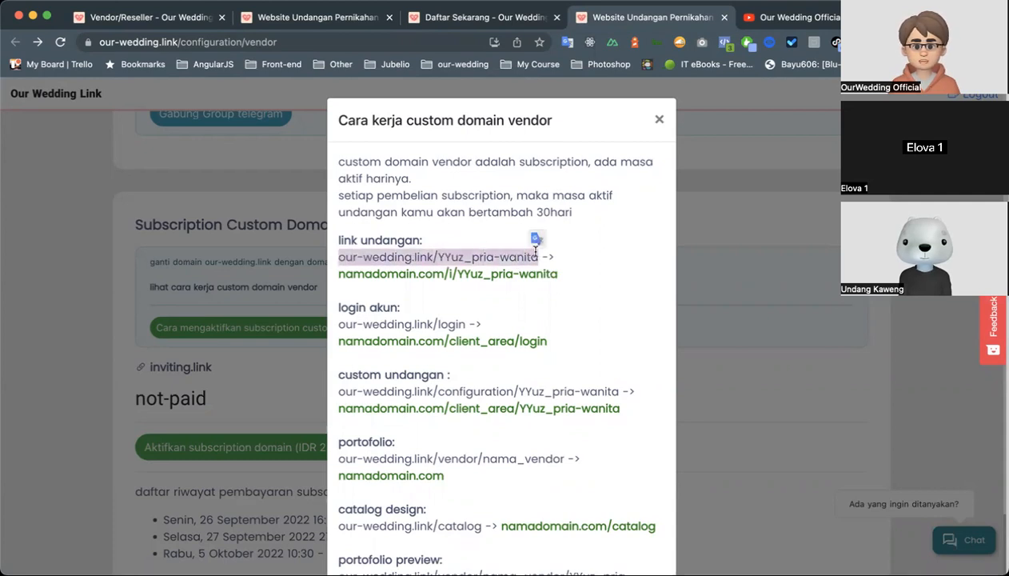
pyautogui.doubleClick(474, 257)
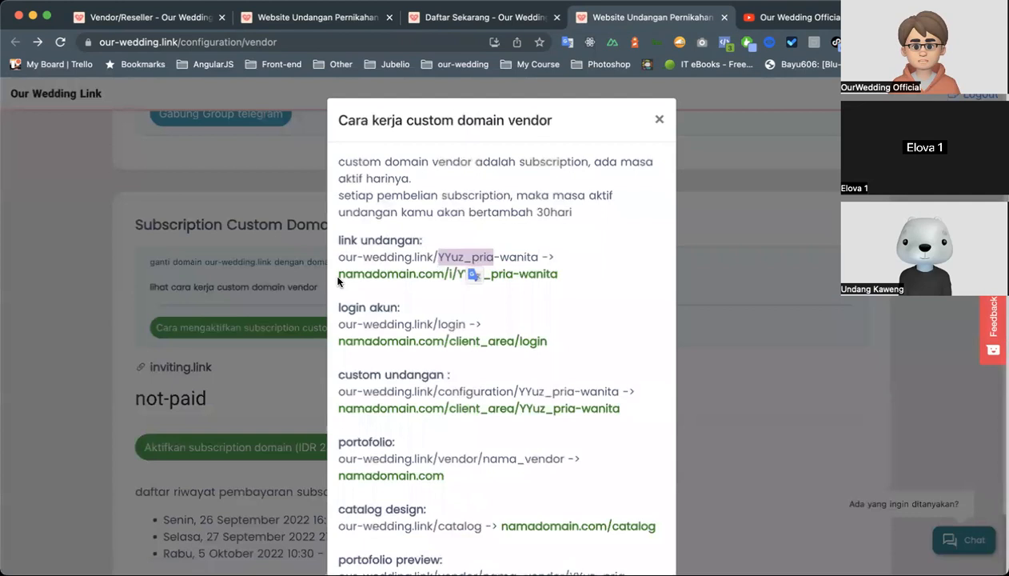
pyautogui.moveTo(338, 276); pyautogui.dragTo(557, 278)
pyautogui.click(559, 278)
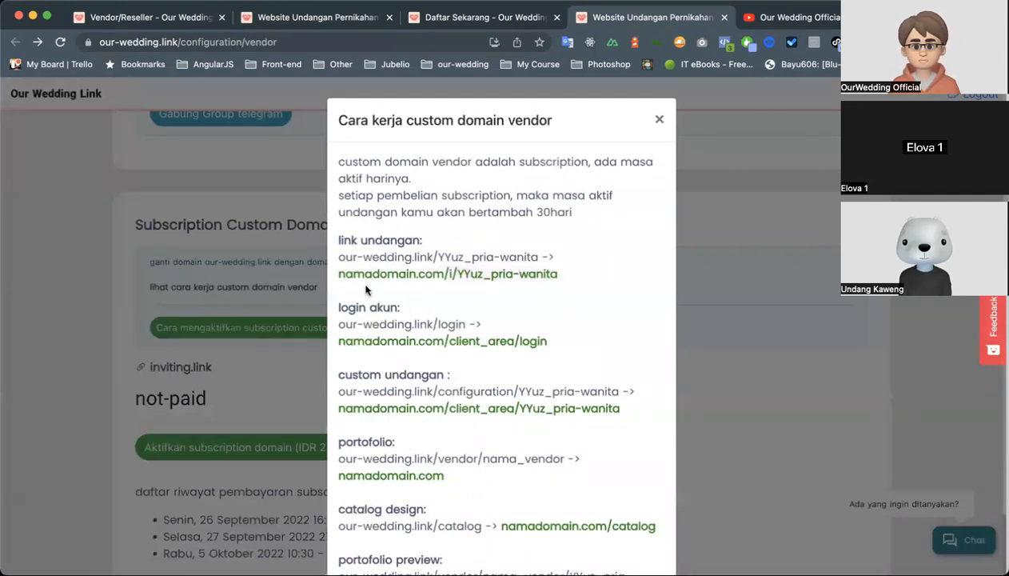
pyautogui.moveTo(339, 276); pyautogui.dragTo(468, 275)
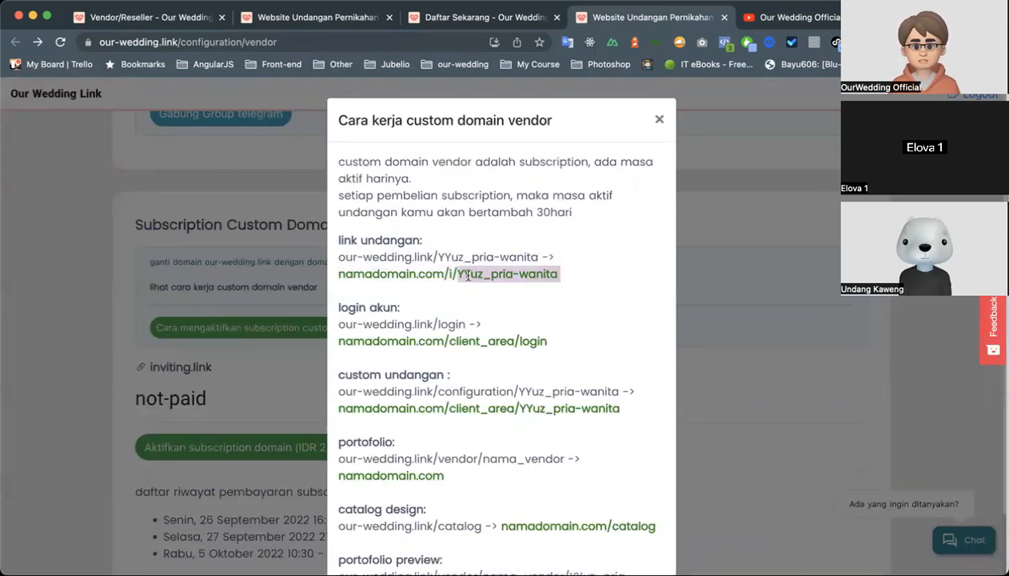
pyautogui.doubleClick(468, 274)
pyautogui.doubleClick(552, 274)
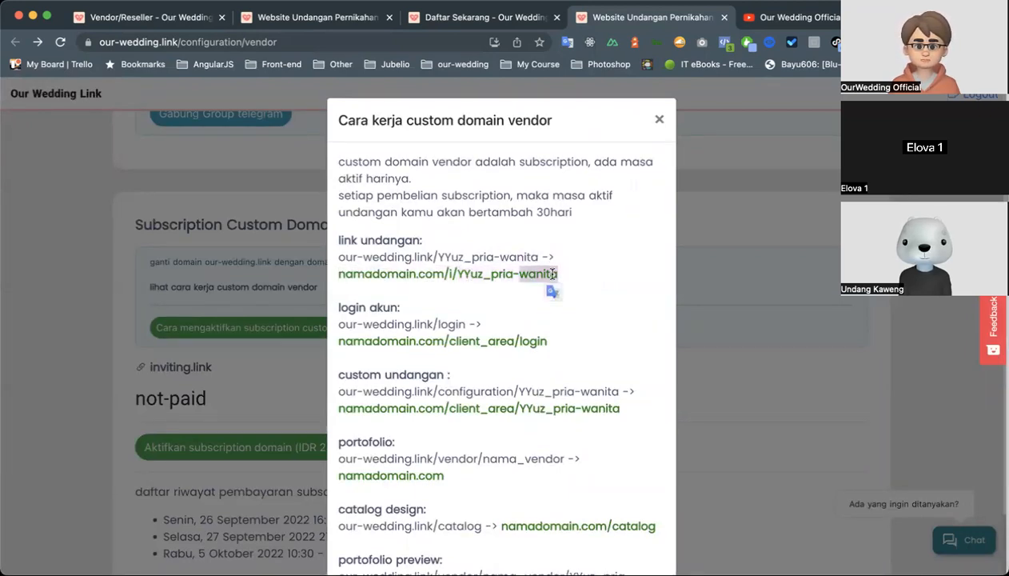
pyautogui.moveTo(460, 274); pyautogui.dragTo(576, 272)
pyautogui.click(577, 271)
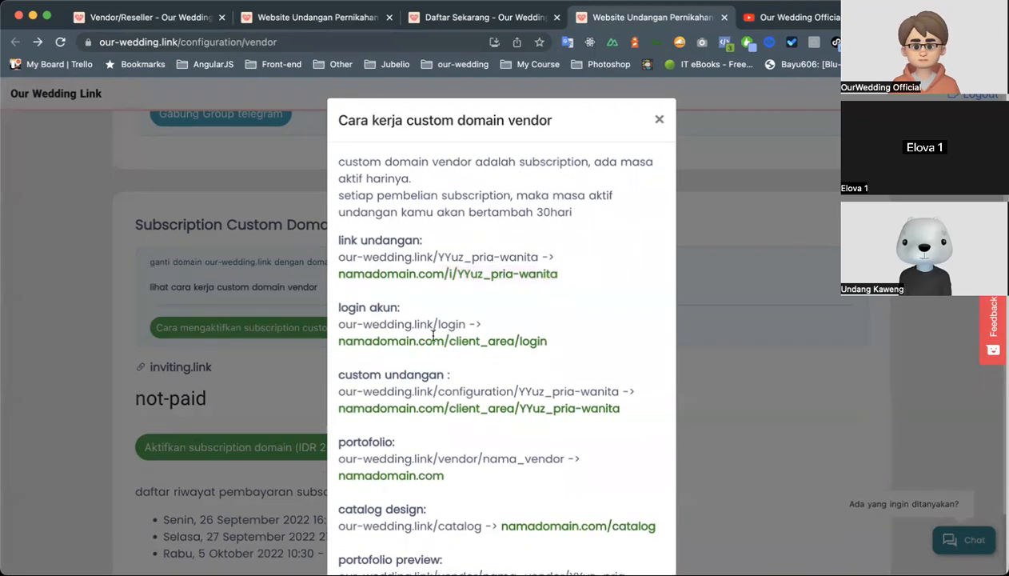
# Compare the our-wedding.link/login address with its custom domain version under "login akun", highlighting both addresses.
pyautogui.scroll(-1, 432, 332)
pyautogui.scroll(-1, 402, 295)
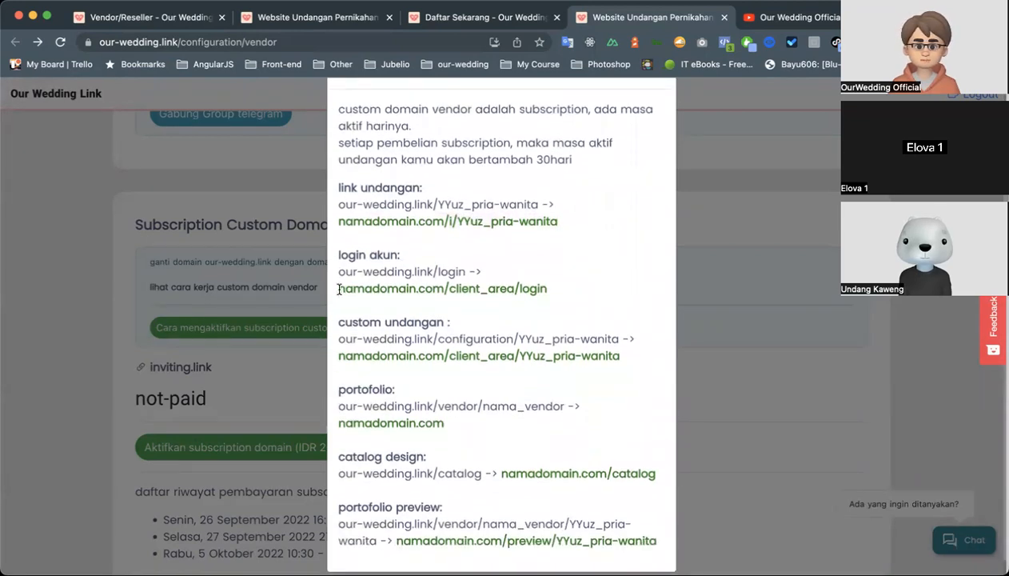
pyautogui.moveTo(339, 288); pyautogui.dragTo(448, 288)
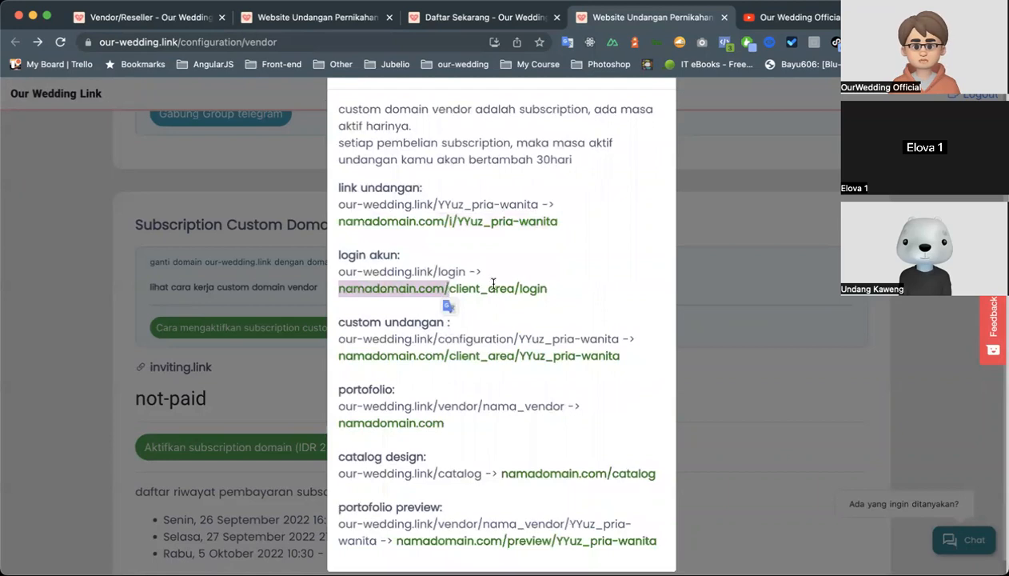
pyautogui.click(488, 277)
pyautogui.moveTo(339, 272); pyautogui.dragTo(464, 271)
pyautogui.click(377, 292)
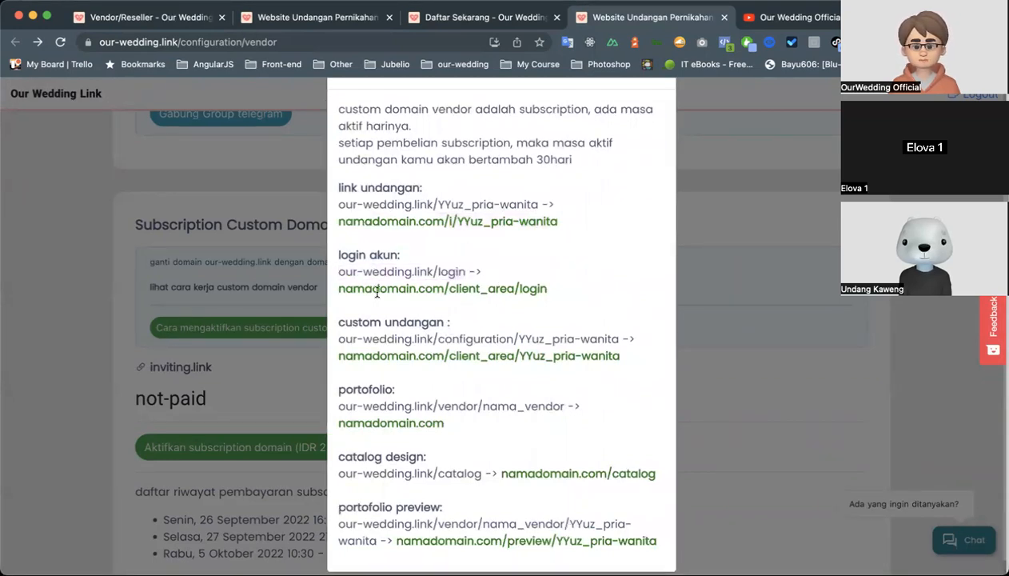
pyautogui.moveTo(340, 288); pyautogui.dragTo(550, 288)
pyautogui.click(456, 349)
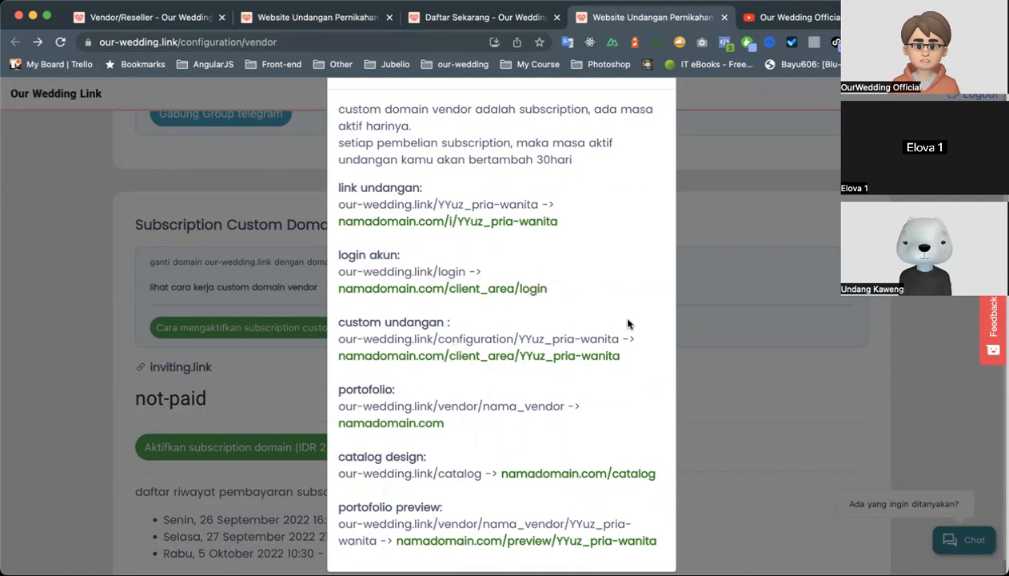
pyautogui.moveTo(347, 272); pyautogui.dragTo(490, 273)
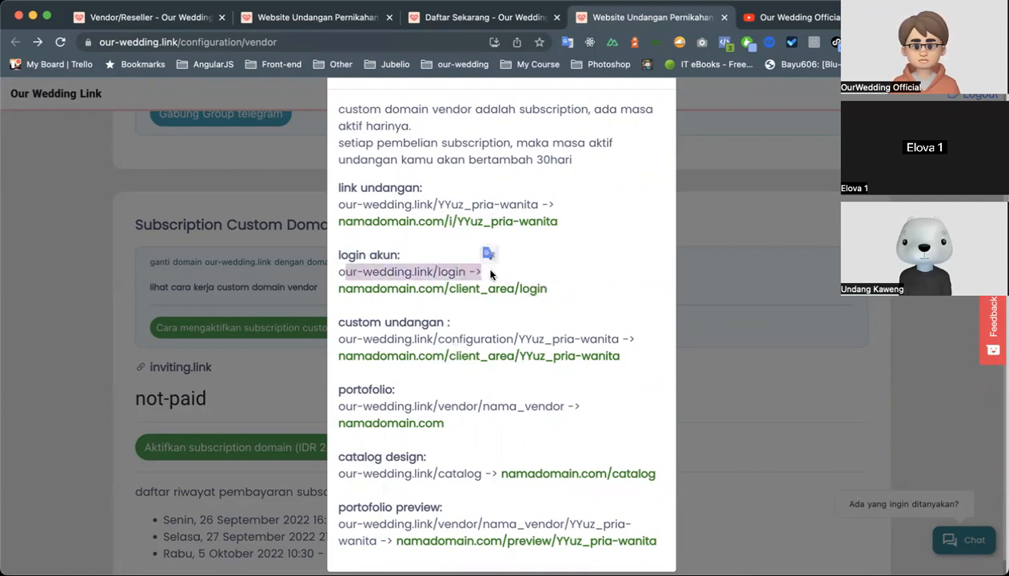
pyautogui.click(513, 277)
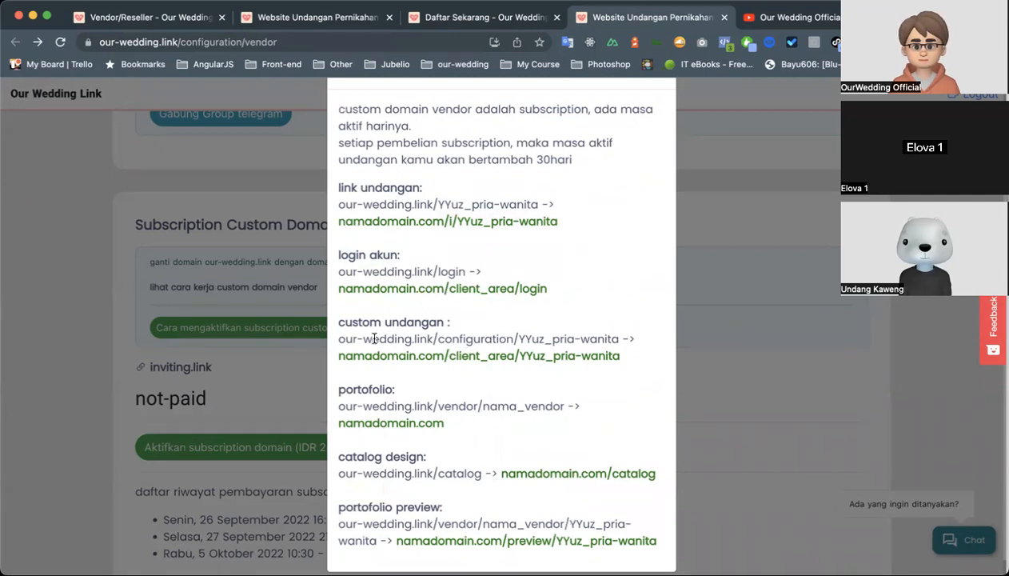
# Examine the "custom undangan" mapping, highlighting the namadomain.com/client_area address used for editing an invitation.
pyautogui.scroll(-1, 374, 339)
pyautogui.scroll(-1, 432, 374)
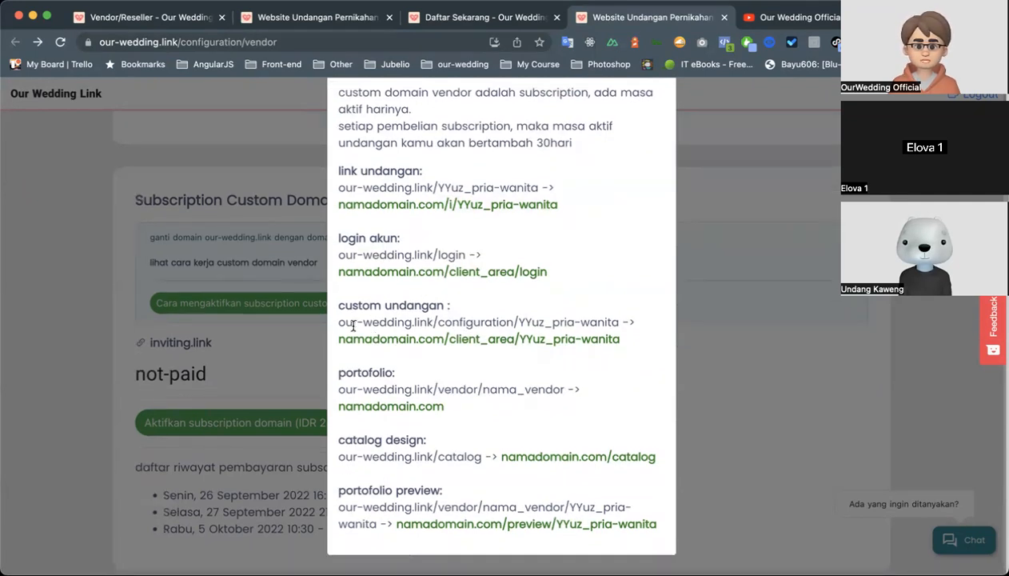
pyautogui.moveTo(339, 339); pyautogui.dragTo(616, 338)
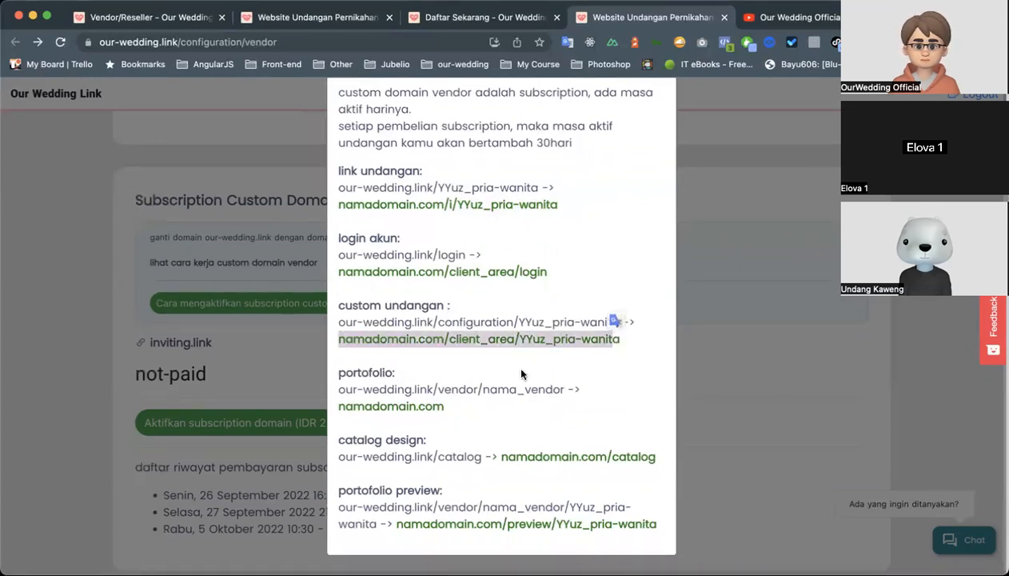
pyautogui.click(458, 377)
# Examine the "portofolio" mapping, highlighting the our-wedding.link/vendor address and its namadomain.com replacement.
pyautogui.scroll(-1, 458, 378)
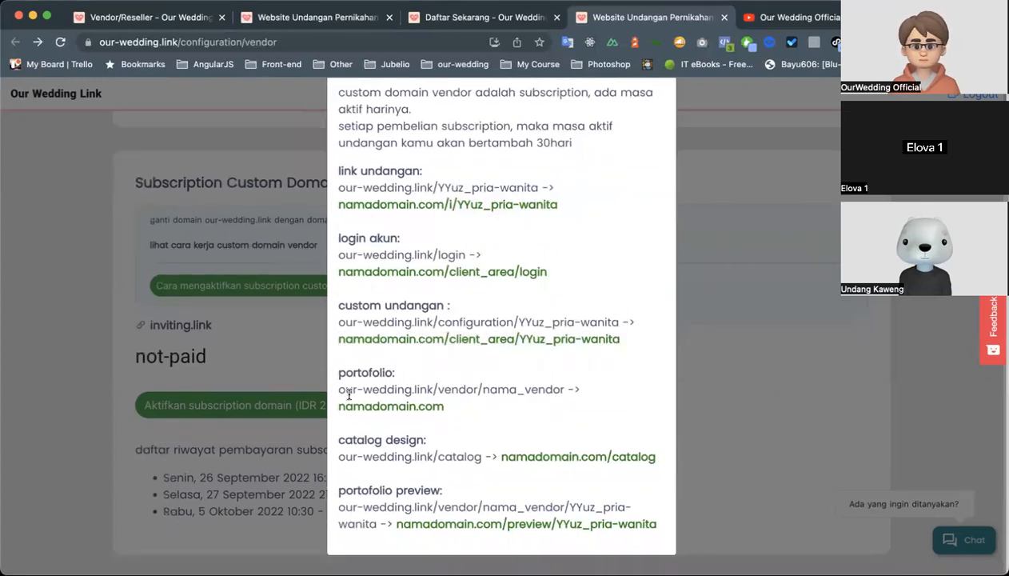
pyautogui.moveTo(344, 389); pyautogui.dragTo(506, 390)
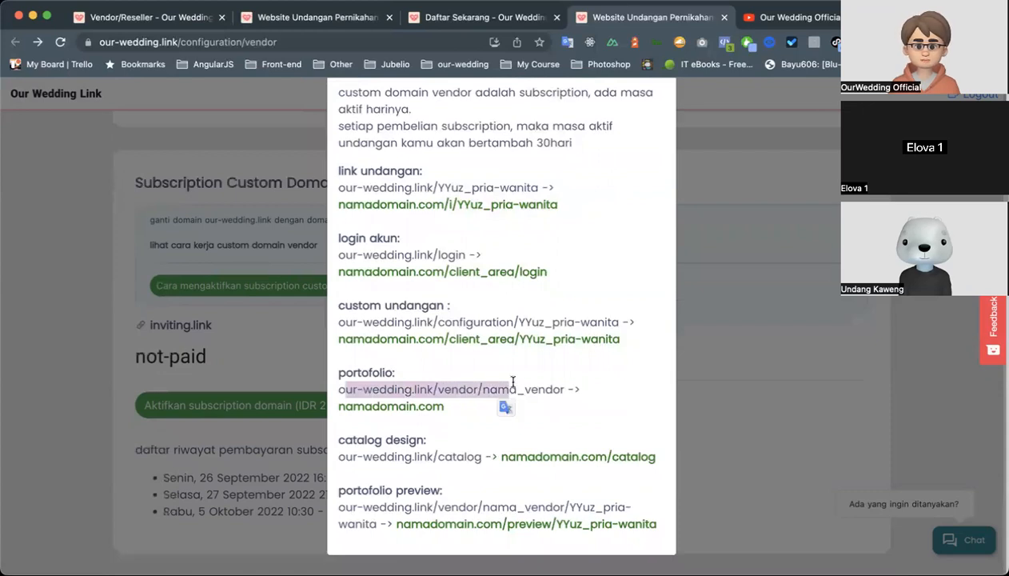
pyautogui.click(513, 383)
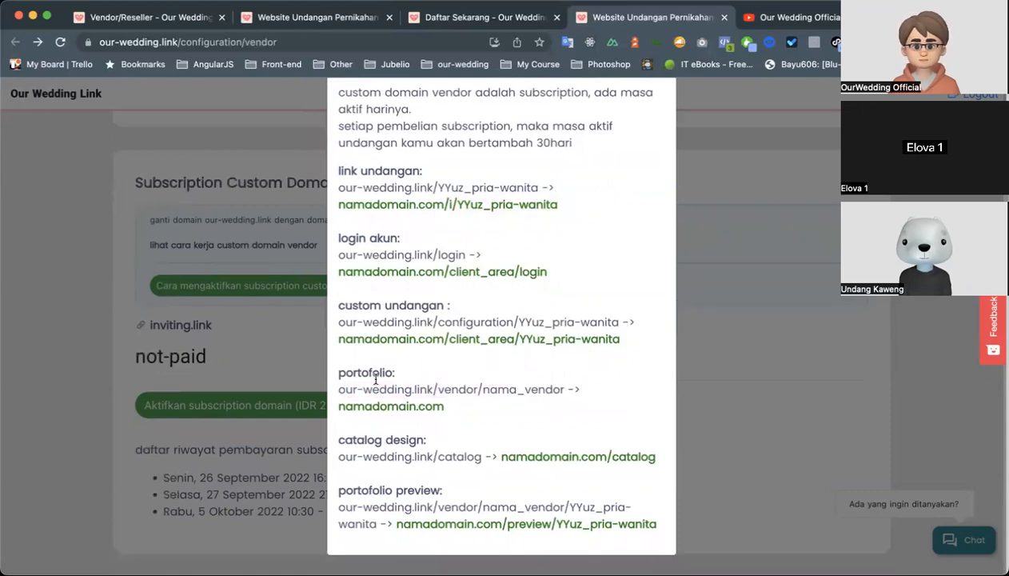
pyautogui.moveTo(339, 409); pyautogui.dragTo(445, 411)
pyautogui.click(474, 408)
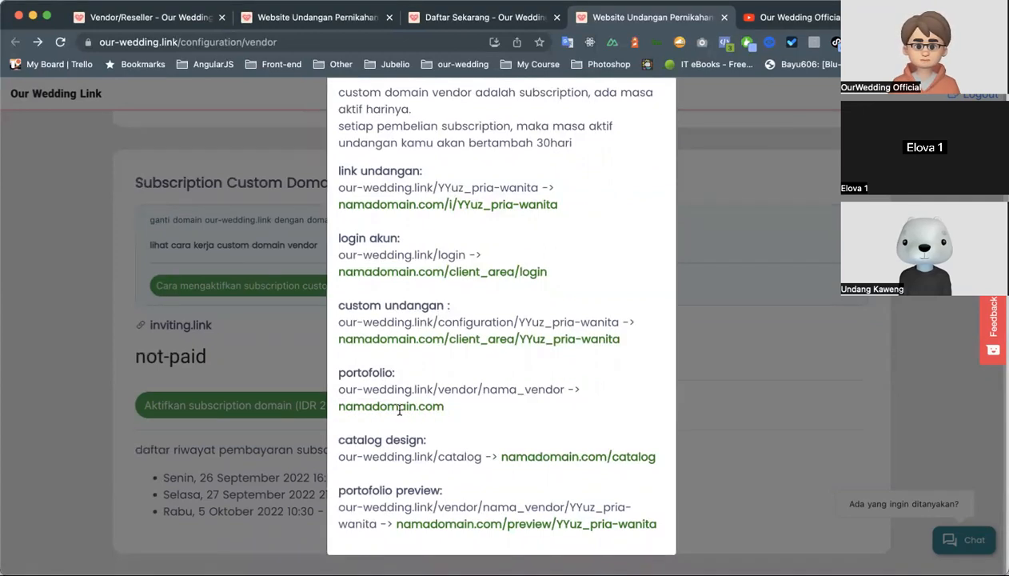
pyautogui.moveTo(343, 408); pyautogui.dragTo(418, 406)
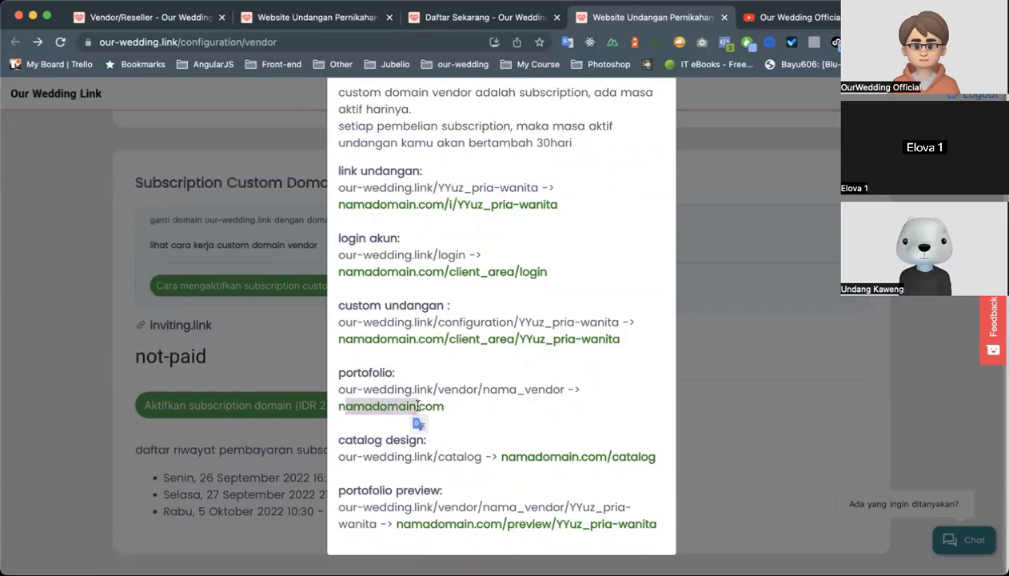
pyautogui.click(504, 408)
# Examine the "catalog design" mapping, highlighting our-wedding.link/catalog and its namadomain.com/catalog replacement.
pyautogui.scroll(-2, 410, 453)
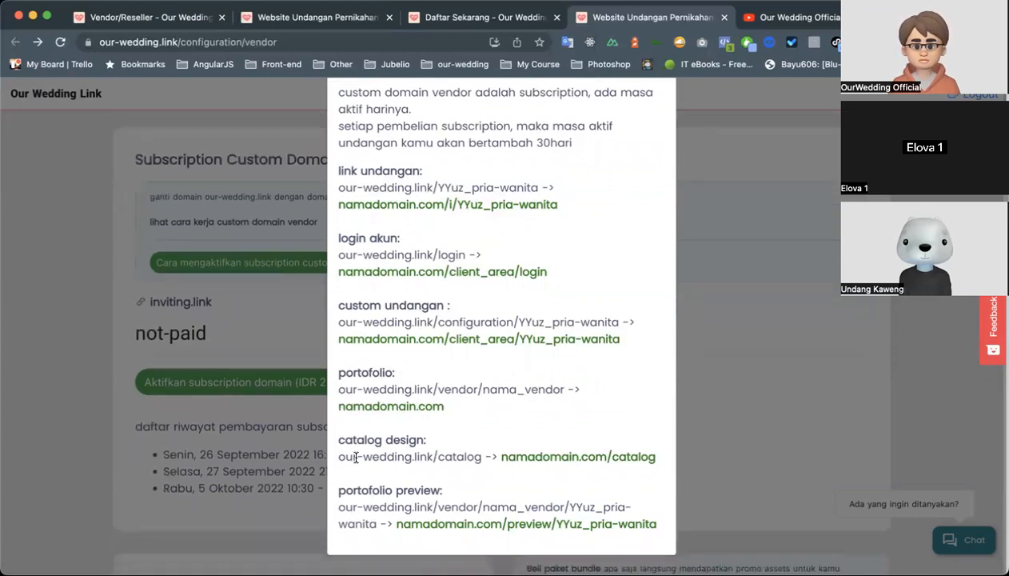
pyautogui.moveTo(340, 456); pyautogui.dragTo(490, 456)
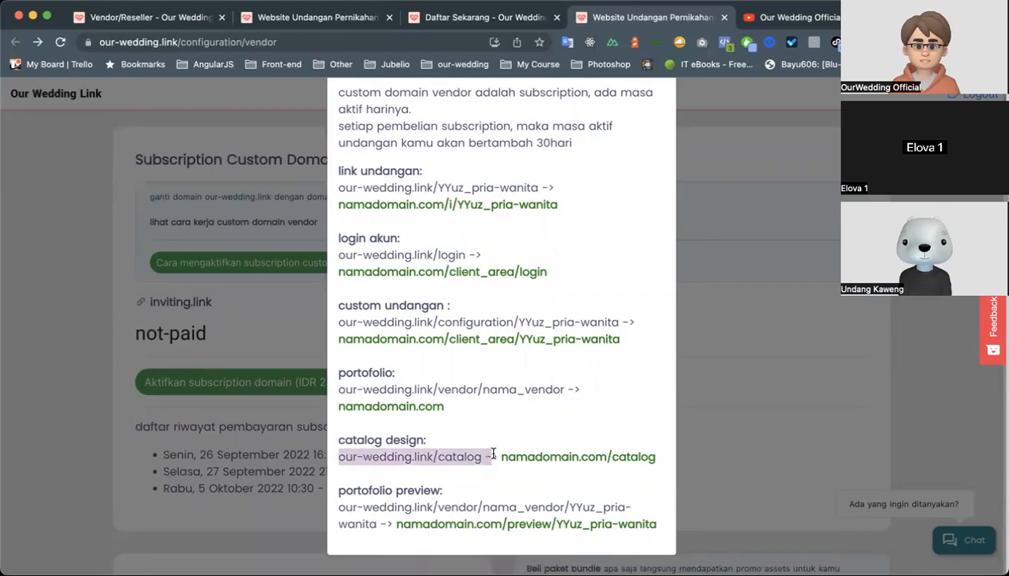
pyautogui.click(510, 405)
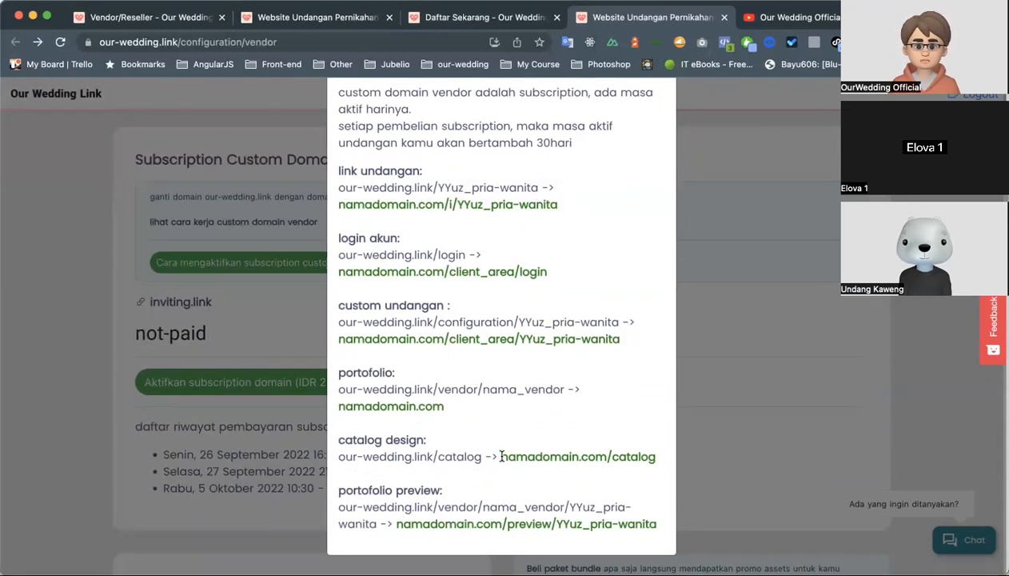
pyautogui.moveTo(493, 456); pyautogui.dragTo(655, 458)
pyautogui.click(605, 405)
pyautogui.scroll(-1, 614, 416)
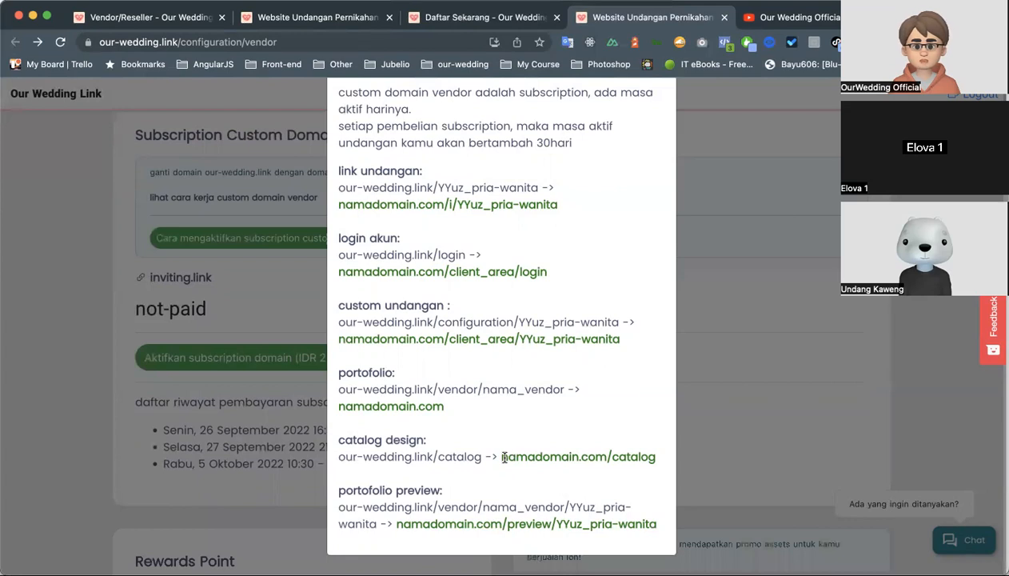
pyautogui.moveTo(499, 458); pyautogui.dragTo(654, 456)
pyautogui.click(624, 442)
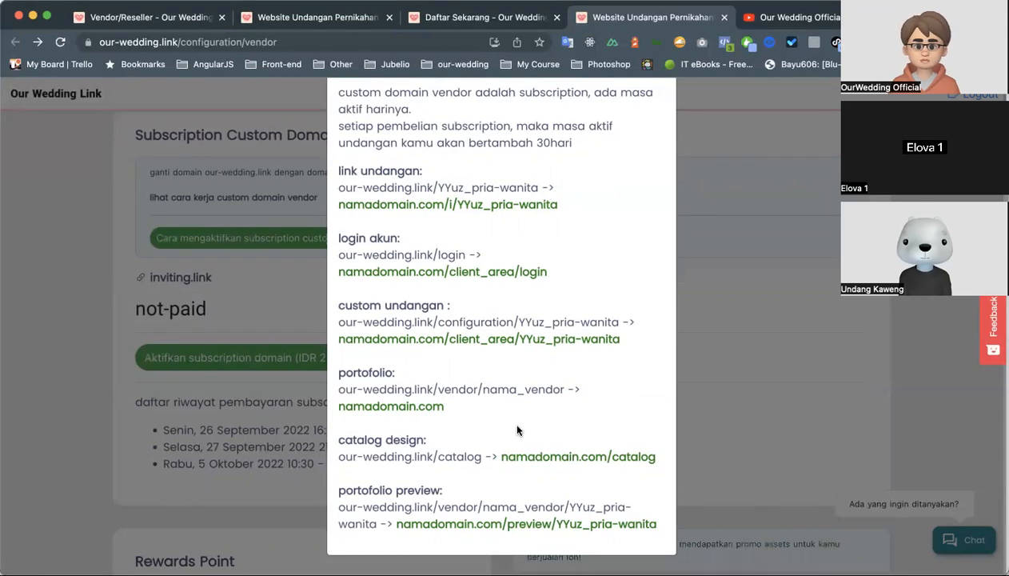
pyautogui.moveTo(500, 456); pyautogui.dragTo(590, 455)
pyautogui.click(572, 423)
# Examine the "portofolio preview" mapping, highlighting the namadomain.com/preview address.
pyautogui.scroll(-1, 574, 427)
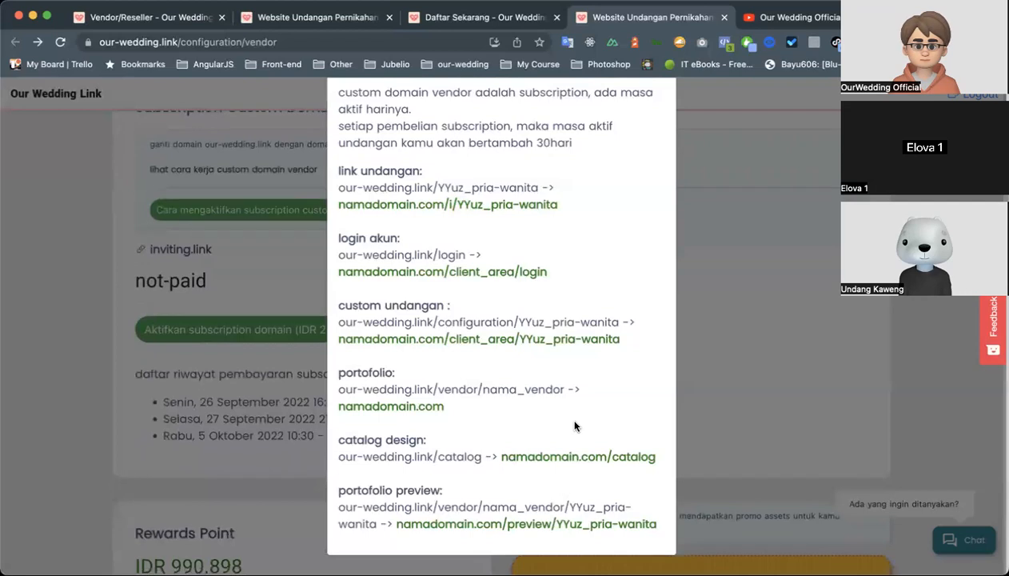
pyautogui.scroll(-1, 531, 472)
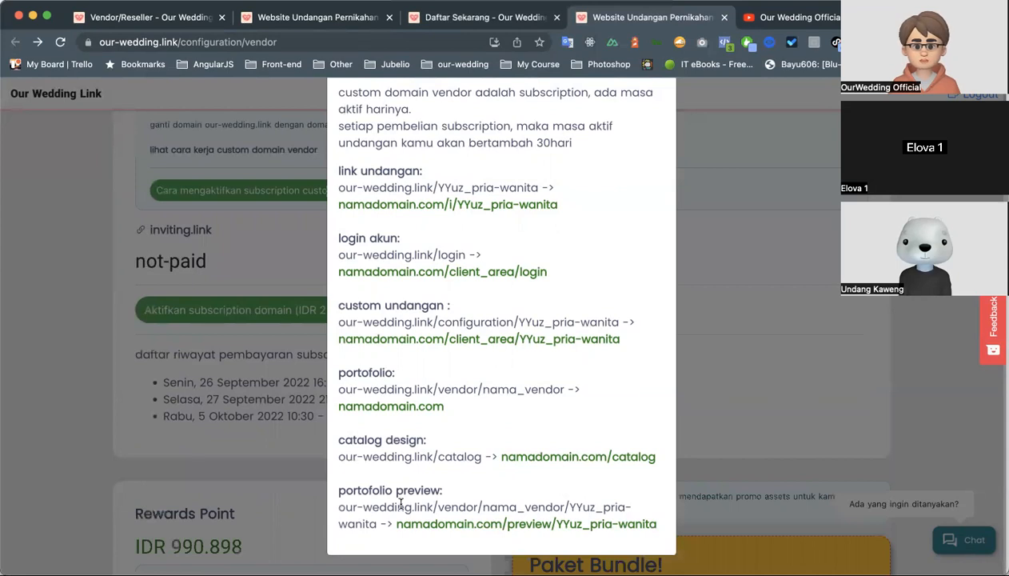
pyautogui.moveTo(398, 525); pyautogui.dragTo(573, 524)
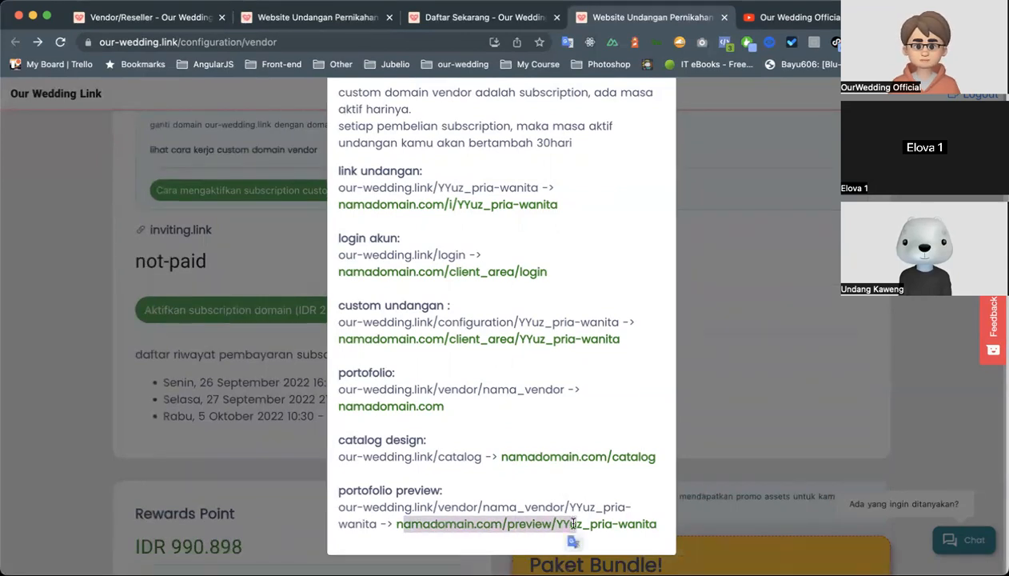
pyautogui.click(613, 521)
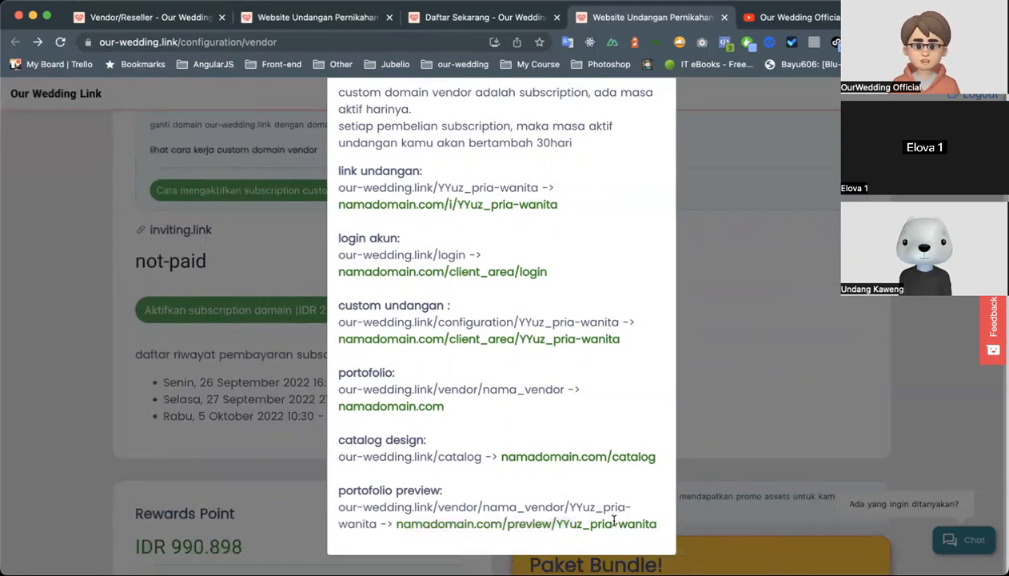
# Close the custom domain explanation and review the subscription activation option and payment history for inviting.link.
pyautogui.click(764, 353)
pyautogui.scroll(3, 609, 325)
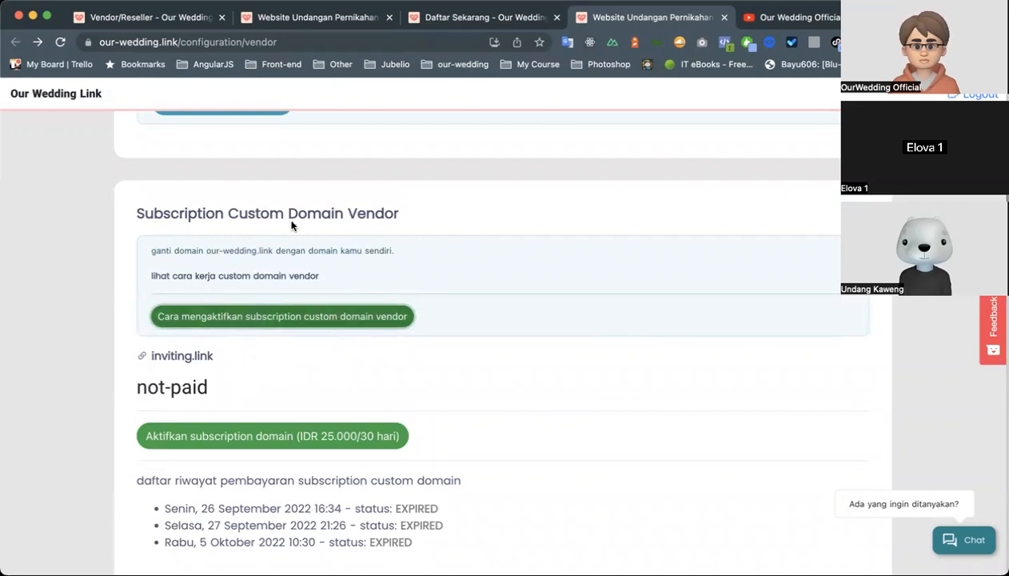
pyautogui.scroll(1, 292, 218)
pyautogui.scroll(-2, 236, 443)
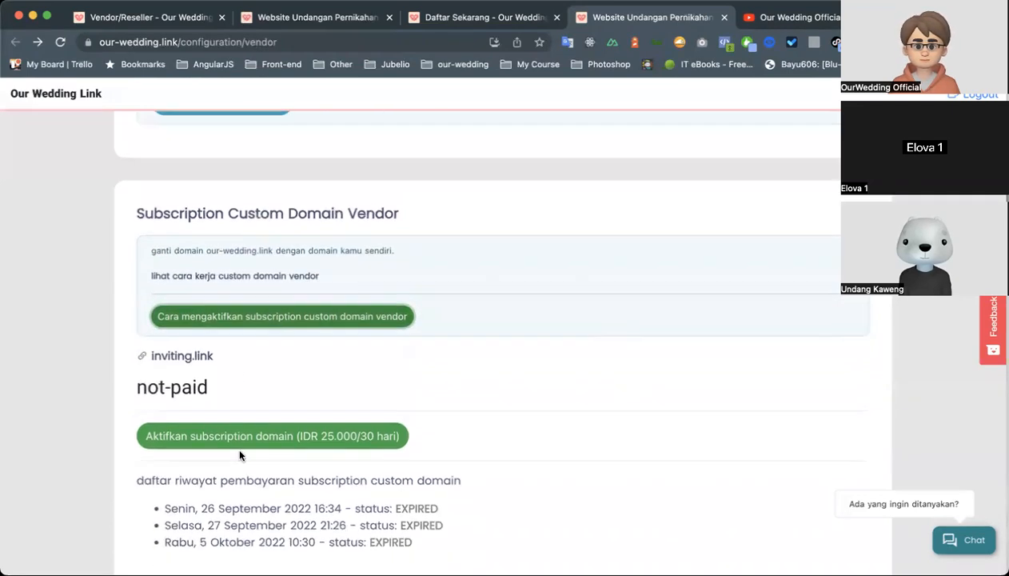
pyautogui.scroll(-4, 259, 308)
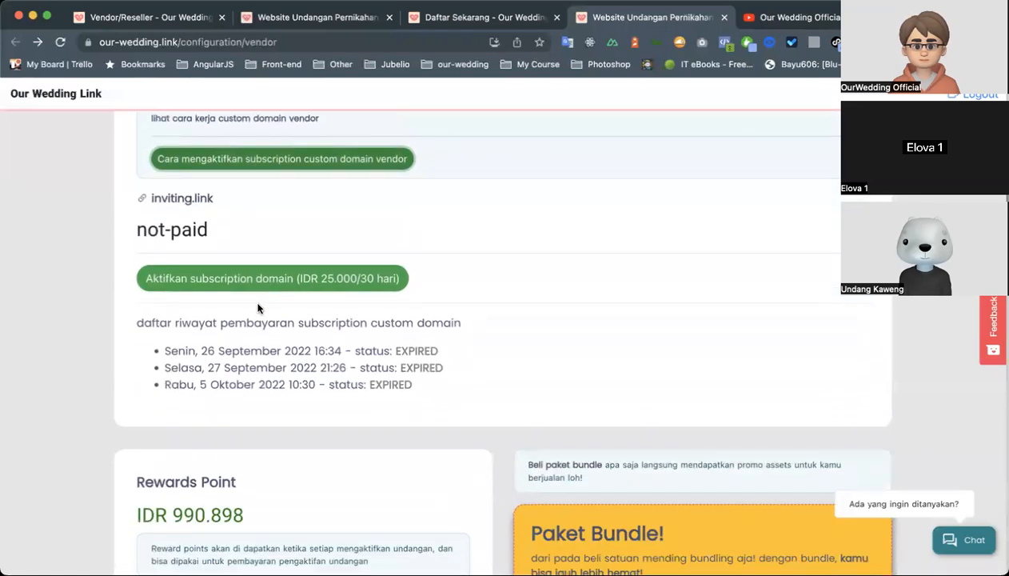
# Reload the vendor configuration page and review its custom domain subscription section and vendor profile.
pyautogui.scroll(-1, 272, 312)
pyautogui.scroll(3, 320, 240)
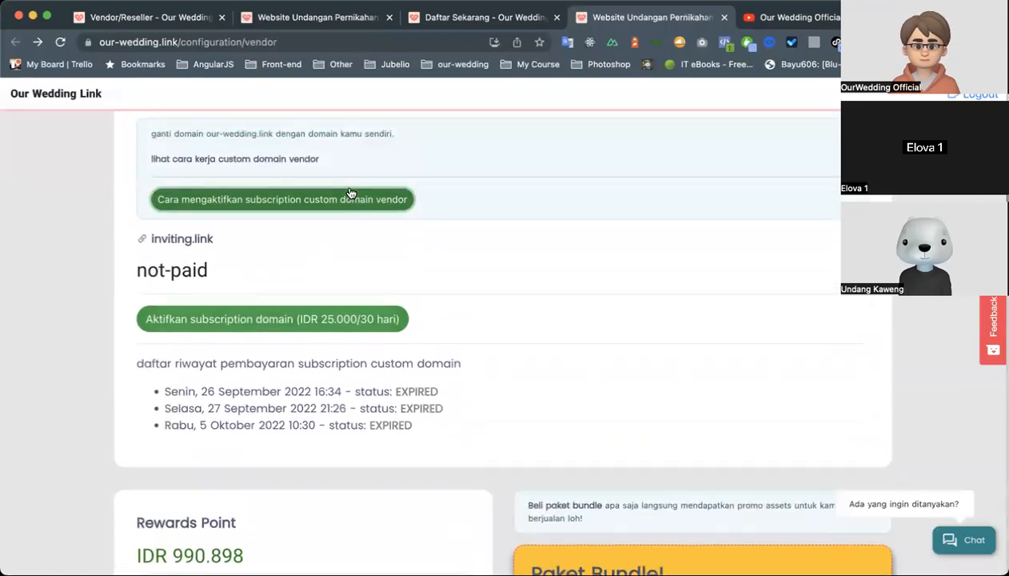
pyautogui.scroll(5, 349, 193)
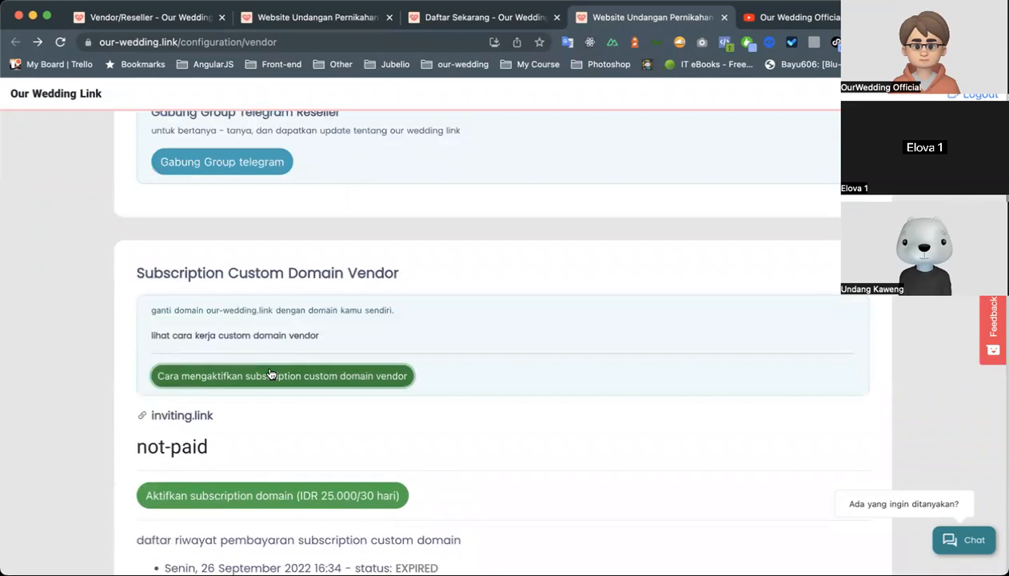
pyautogui.click(59, 40)
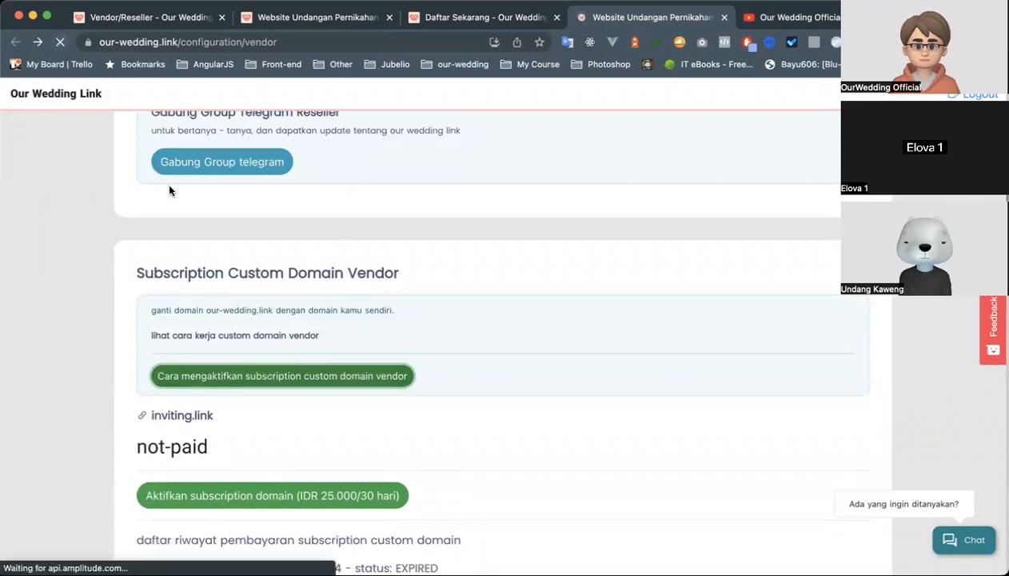
pyautogui.click(266, 376)
pyautogui.click(264, 378)
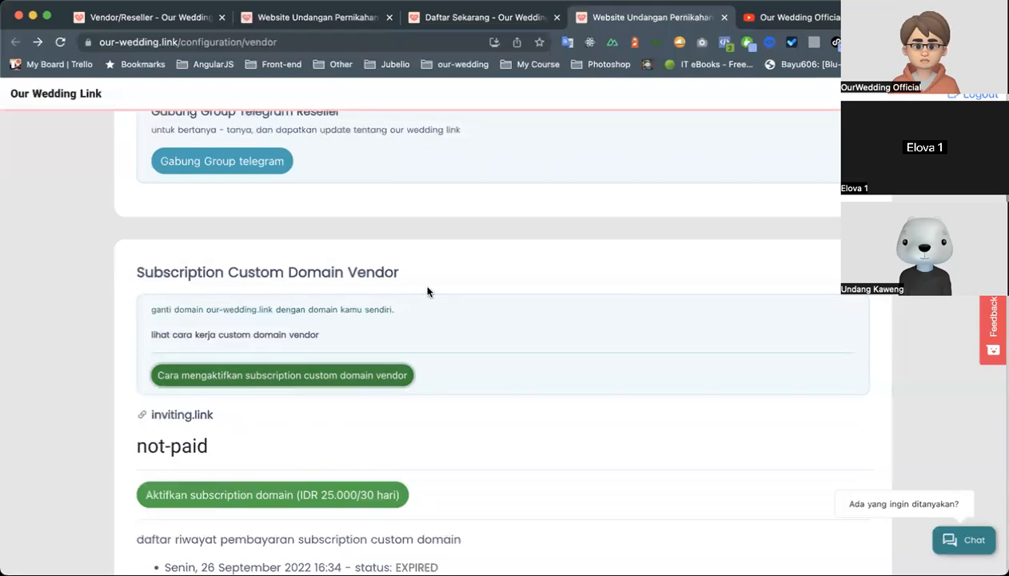
pyautogui.scroll(-3, 432, 292)
pyautogui.scroll(5, 462, 298)
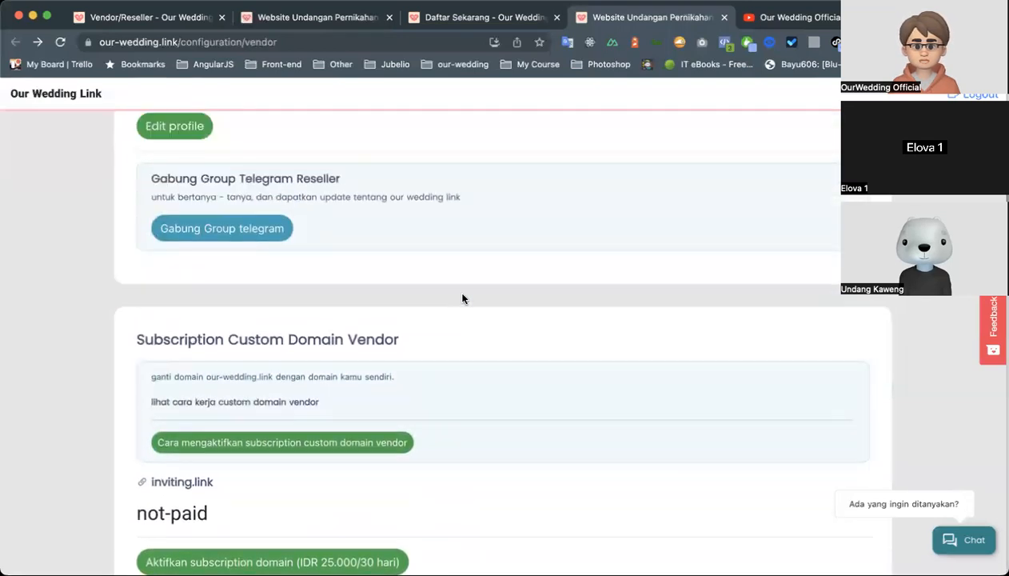
pyautogui.scroll(2, 462, 298)
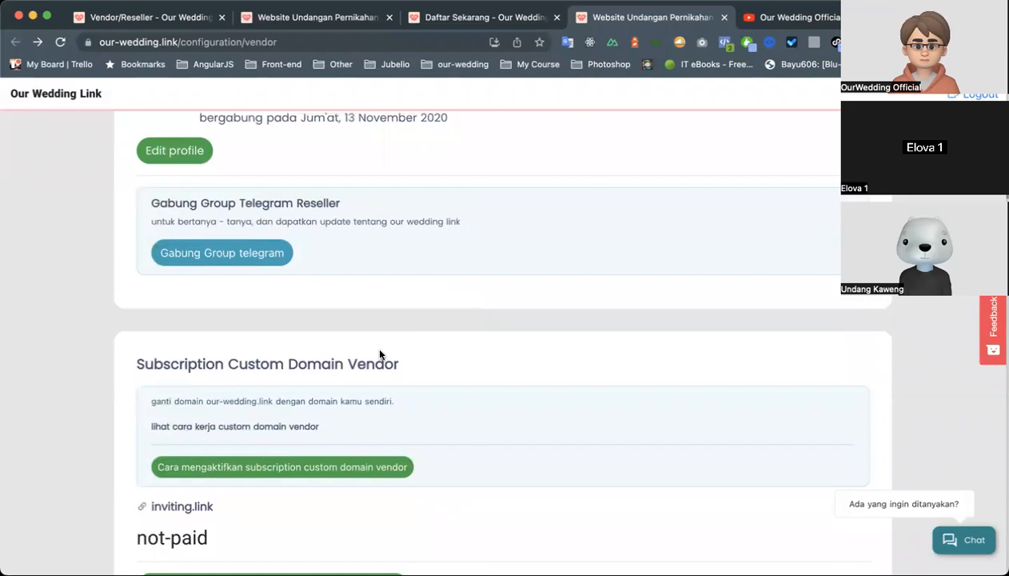
pyautogui.scroll(4, 377, 352)
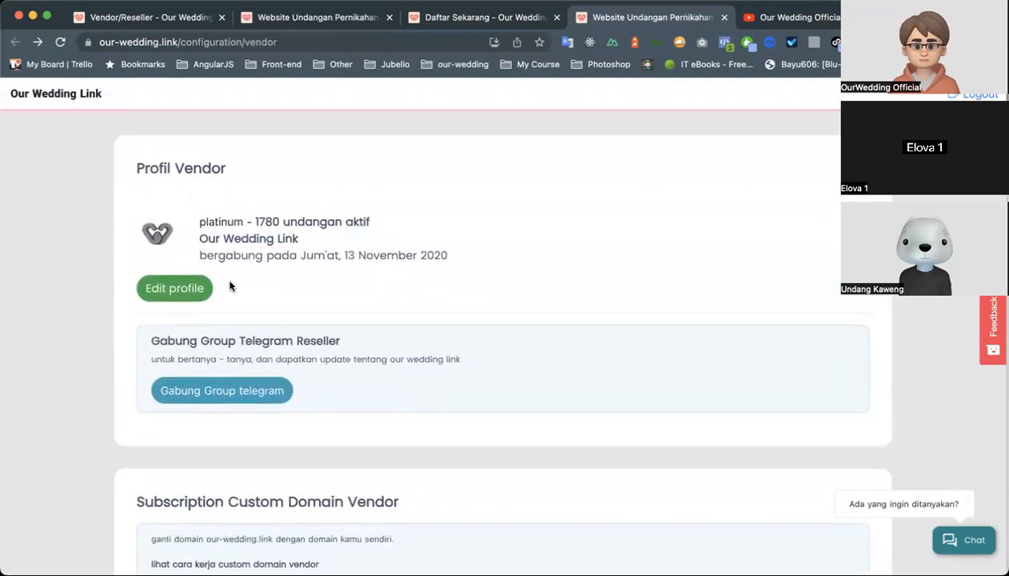
# Go to our-wedding.link/admin and look through the Admin Dashboard's vendor totals and voucher usage.
pyautogui.moveTo(177, 42); pyautogui.dragTo(373, 44)
pyautogui.write('admin')
pyautogui.press('Return')
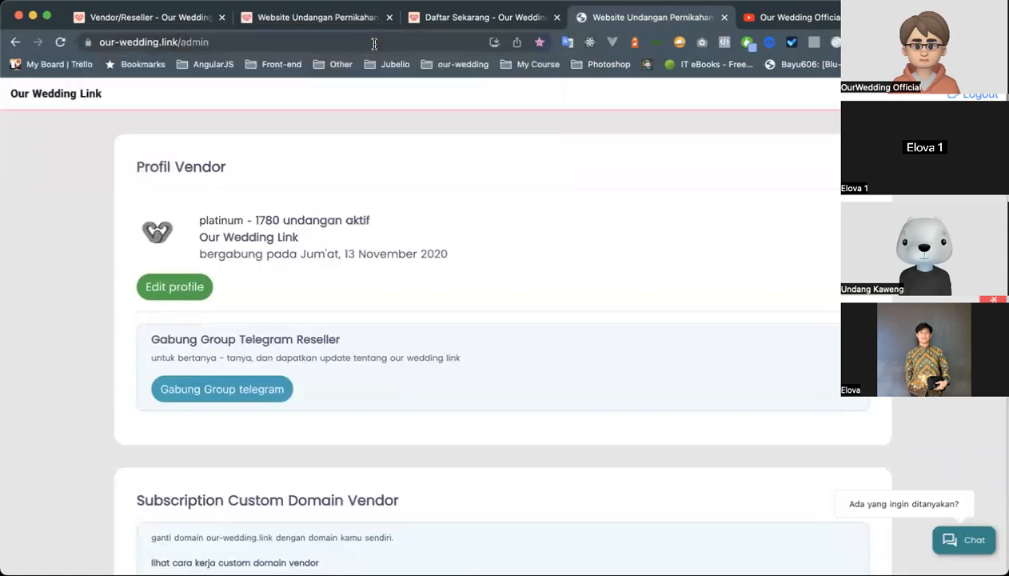
pyautogui.rightClick(295, 285)
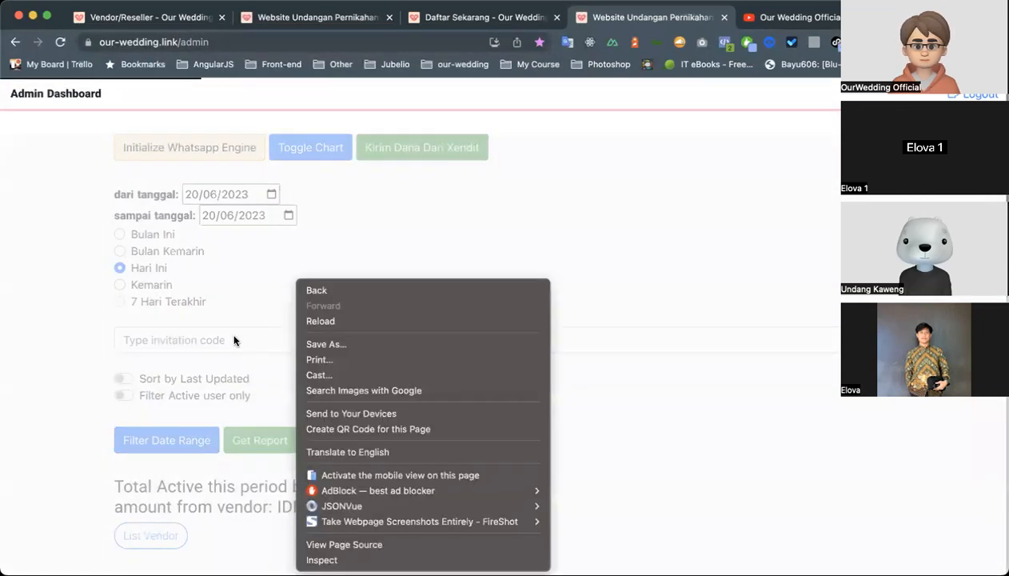
pyautogui.click(232, 337)
pyautogui.scroll(-10, 228, 387)
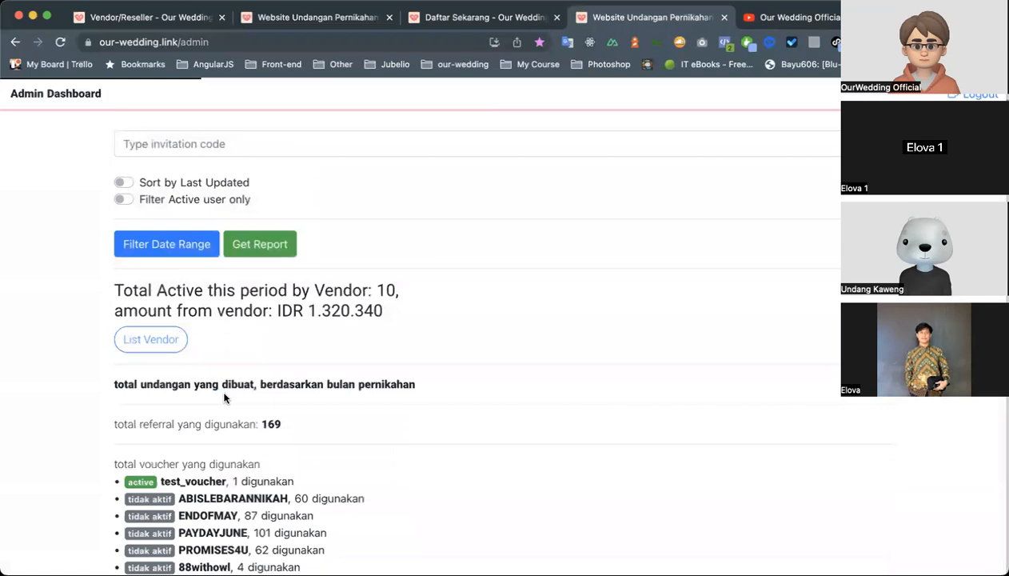
pyautogui.scroll(-4, 225, 397)
pyautogui.scroll(7, 208, 360)
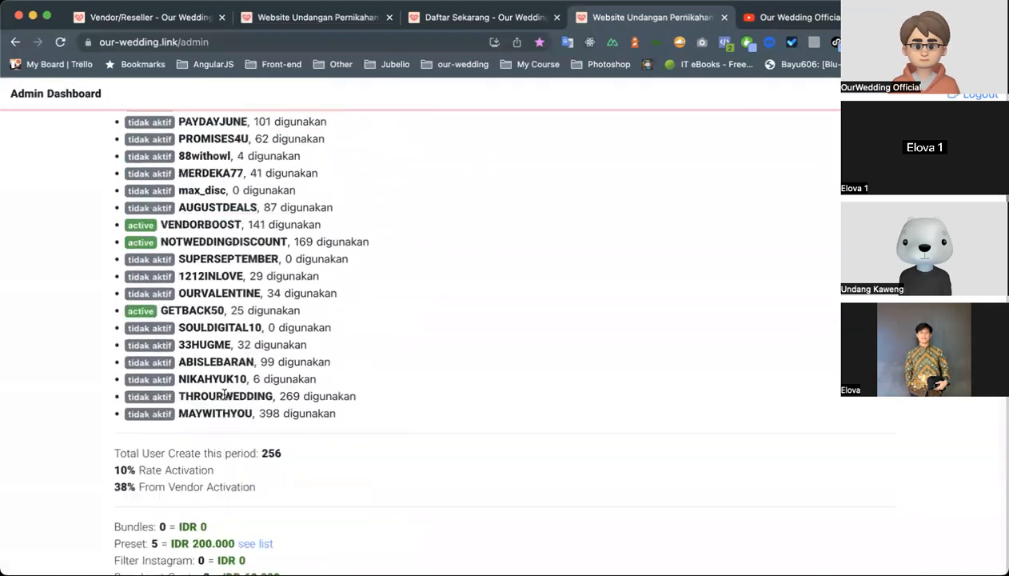
# Bring up the list of active vendors and view the configuration page of MATA CREATIVE.
pyautogui.click(170, 243)
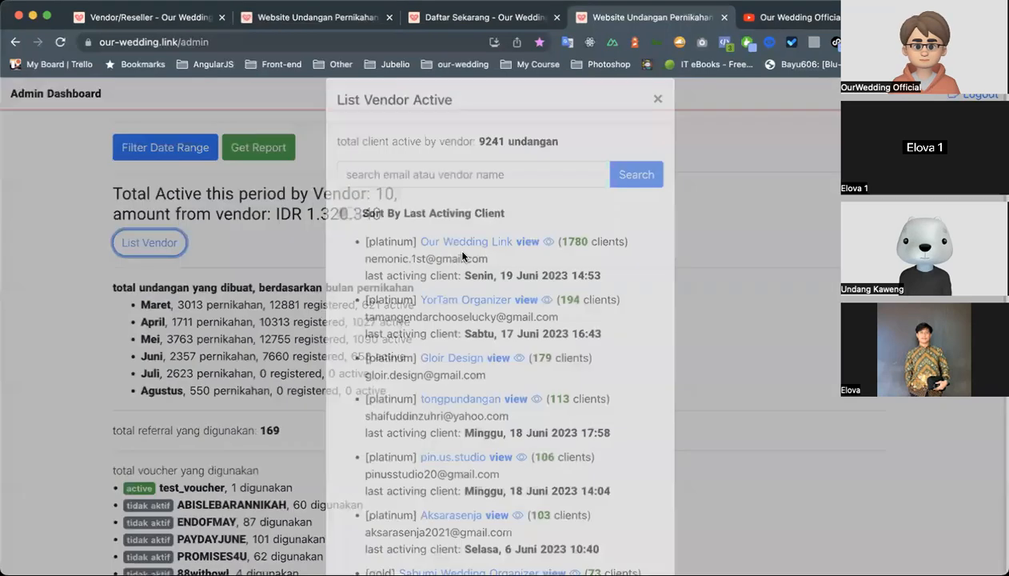
pyautogui.scroll(-5, 480, 352)
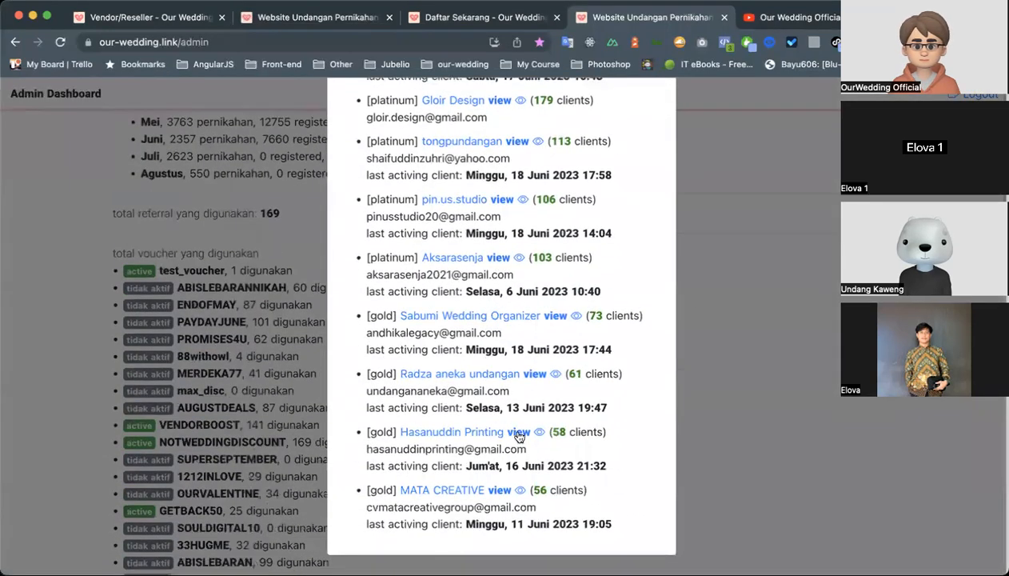
pyautogui.click(499, 490)
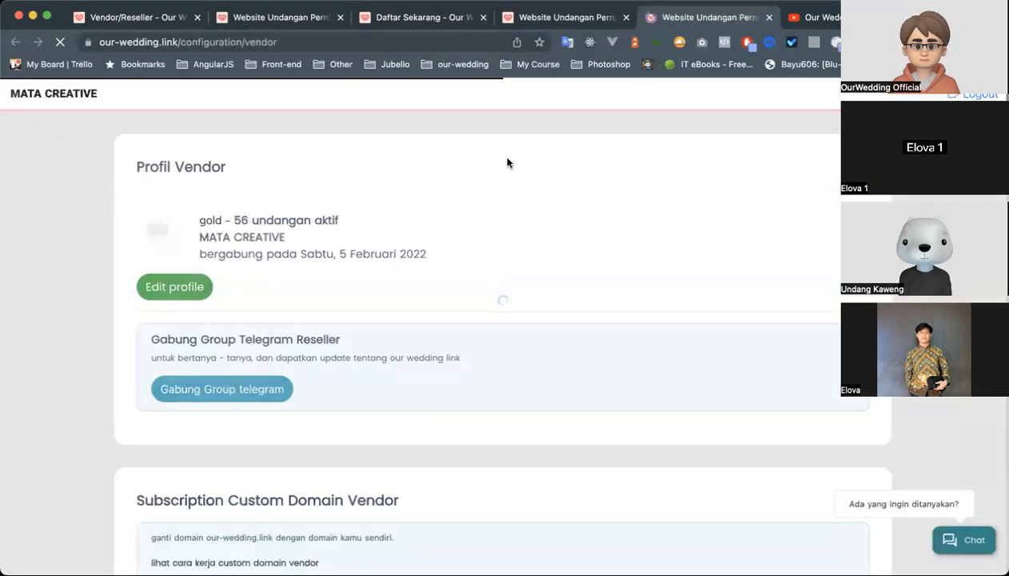
# Open MATA CREATIVE's custom domain activation instructions and highlight the first point about buying a domain from a provider.
pyautogui.click(262, 286)
pyautogui.scroll(-5, 264, 292)
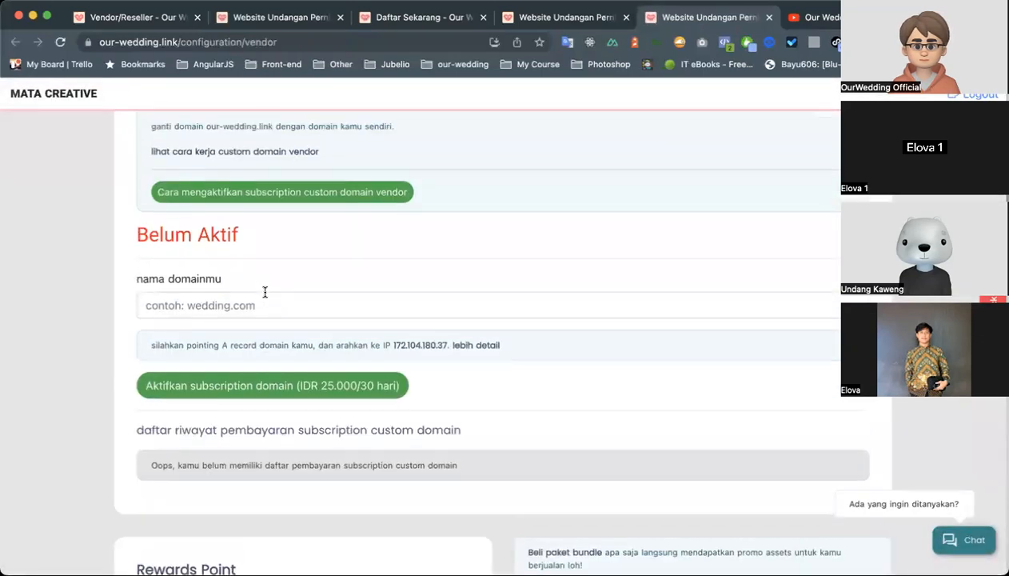
pyautogui.scroll(1, 248, 265)
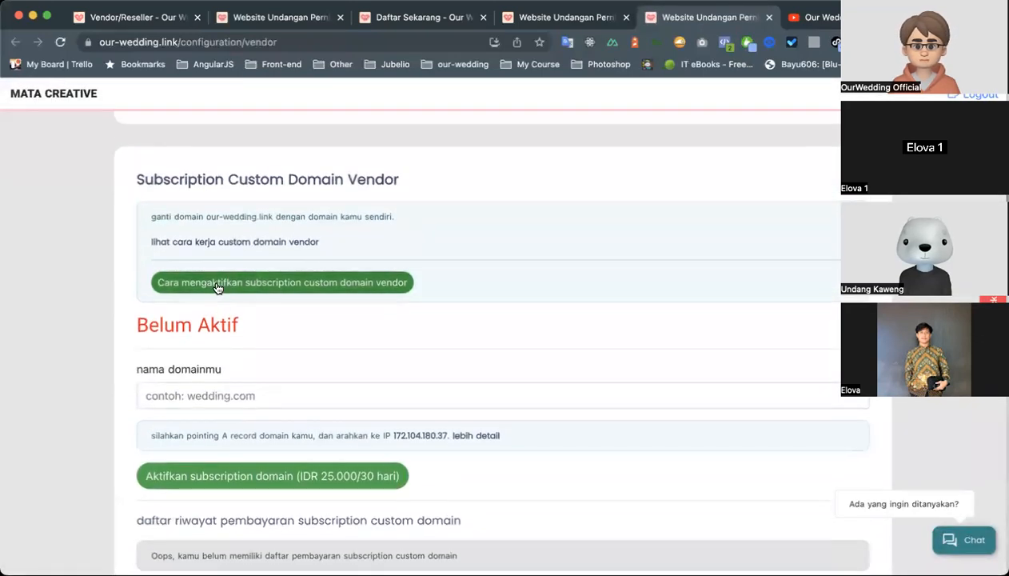
pyautogui.click(216, 284)
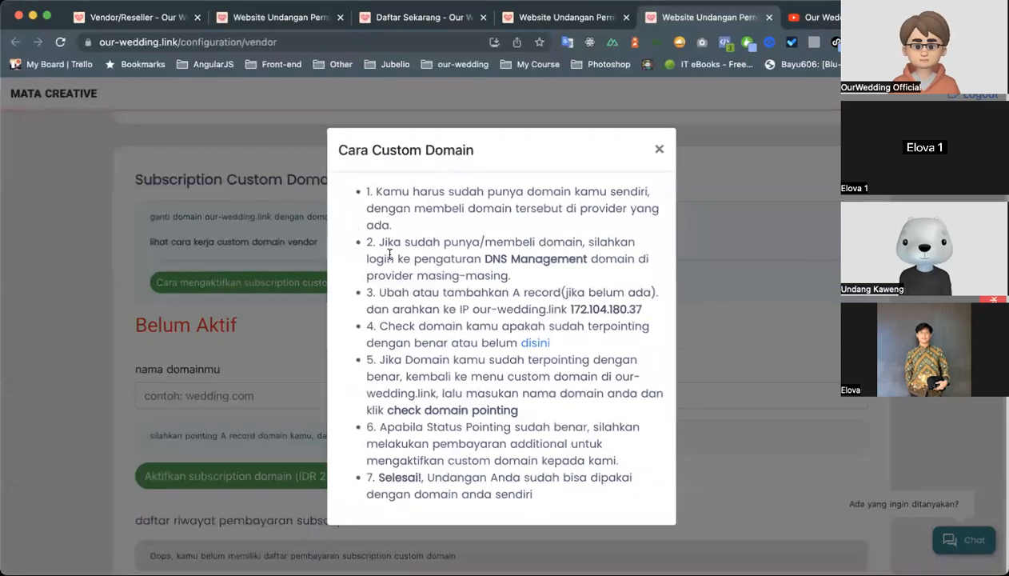
pyautogui.moveTo(377, 191); pyautogui.dragTo(531, 210)
pyautogui.click(613, 198)
# Search Google for "domainesia" in a new tab and visit the DomaiNesia website as an example domain provider.
pyautogui.press('super+t')
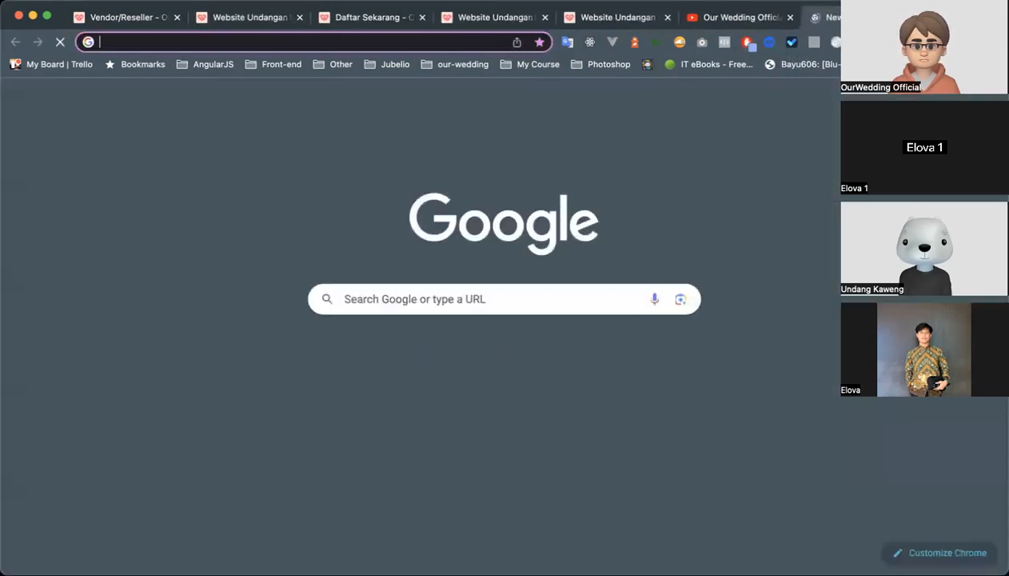
pyautogui.write('domainesia')
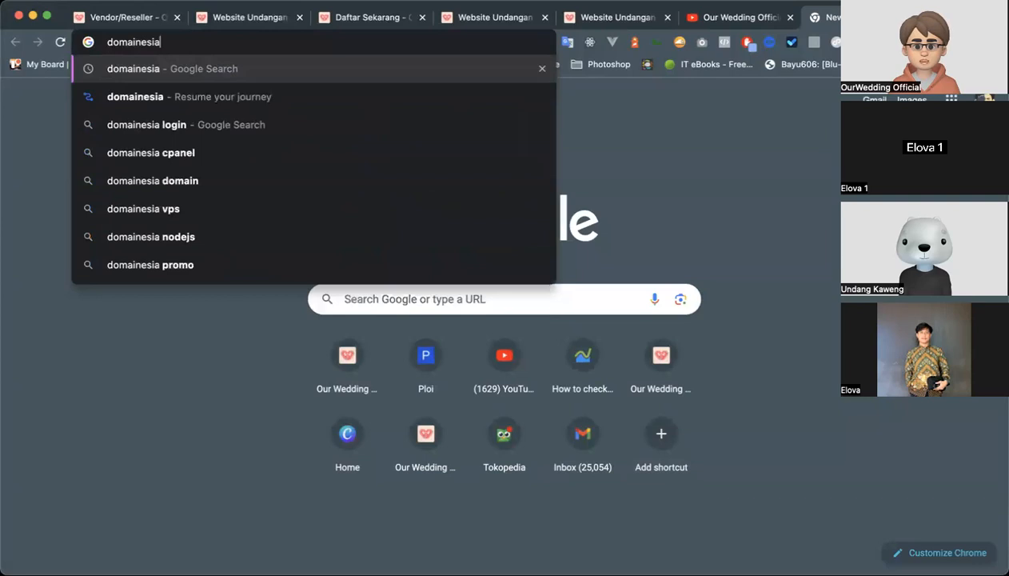
pyautogui.press('Return')
pyautogui.click(323, 274)
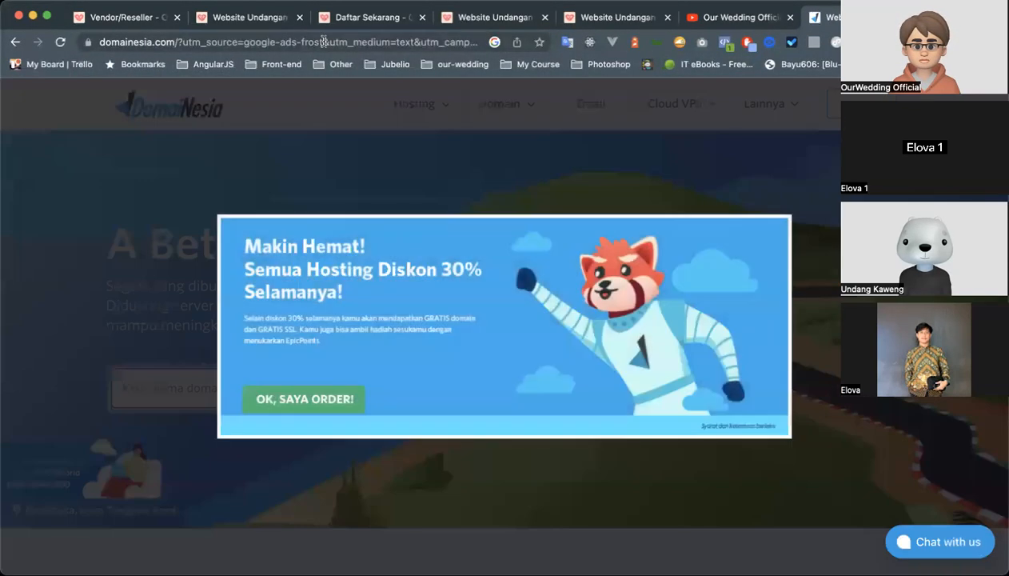
# Go to exabytes.co.id as another example domain provider.
pyautogui.click(323, 41)
pyautogui.write('ex')
pyautogui.press('Return')
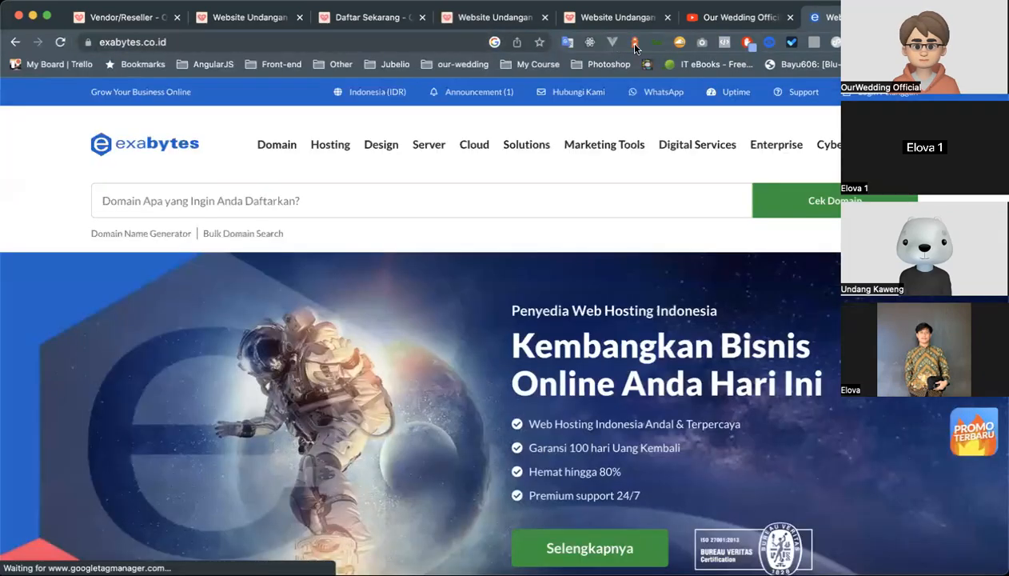
# Return to the "Cara Custom Domain" instructions for MATA CREATIVE and highlight the A record target IP 172.104.180.37.
pyautogui.click(344, 19)
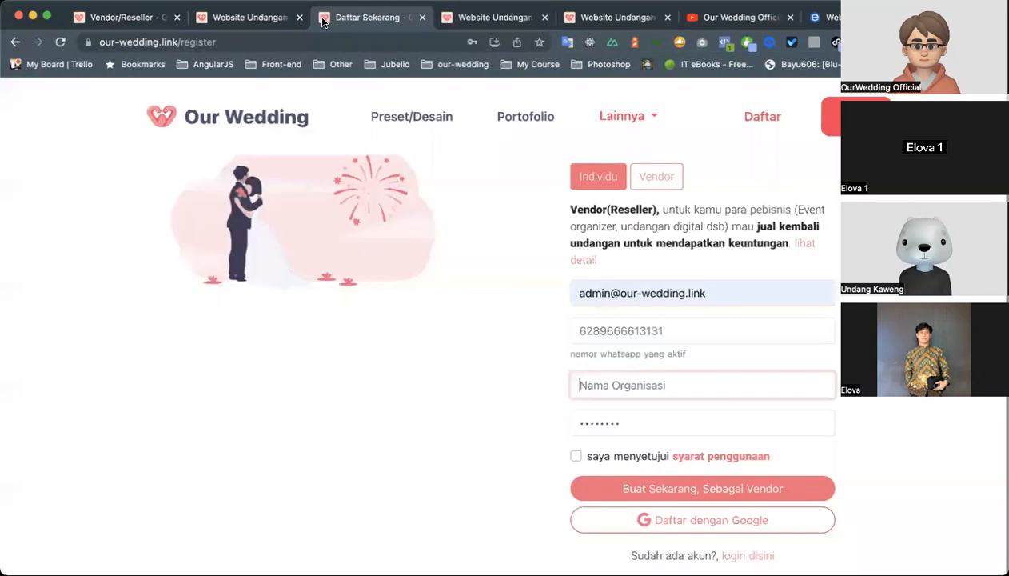
pyautogui.click(255, 20)
pyautogui.click(183, 24)
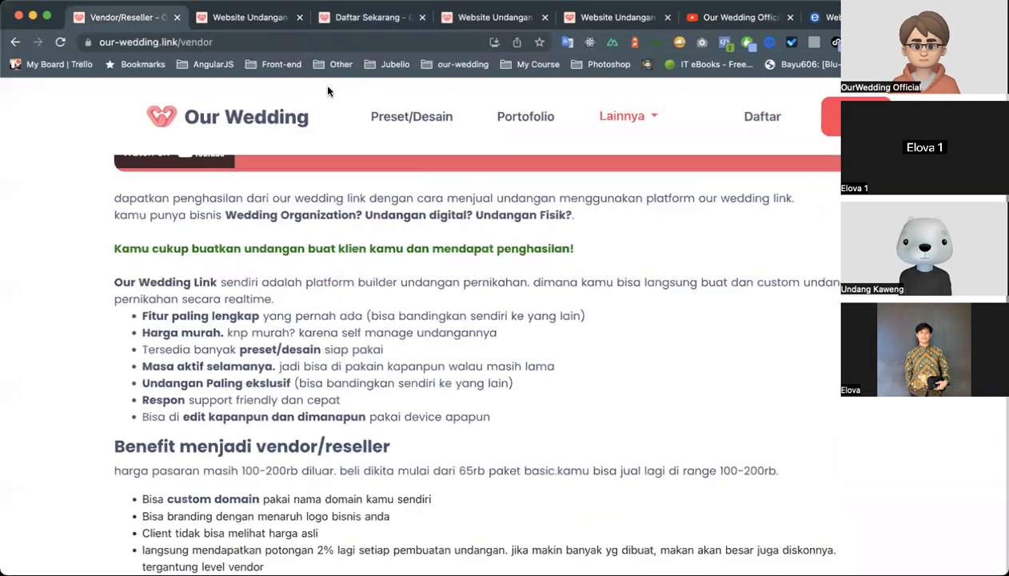
pyautogui.click(487, 24)
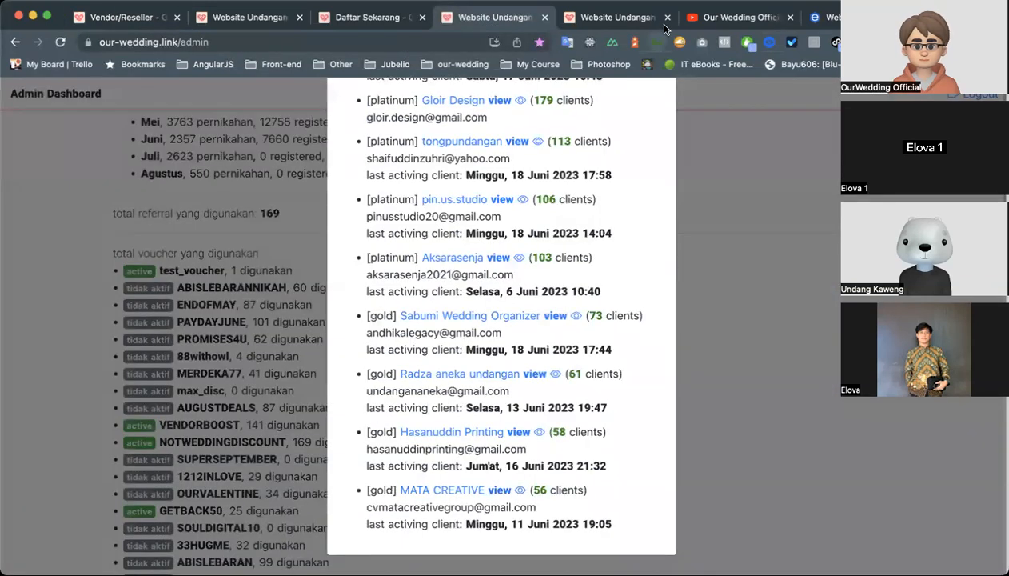
pyautogui.click(642, 19)
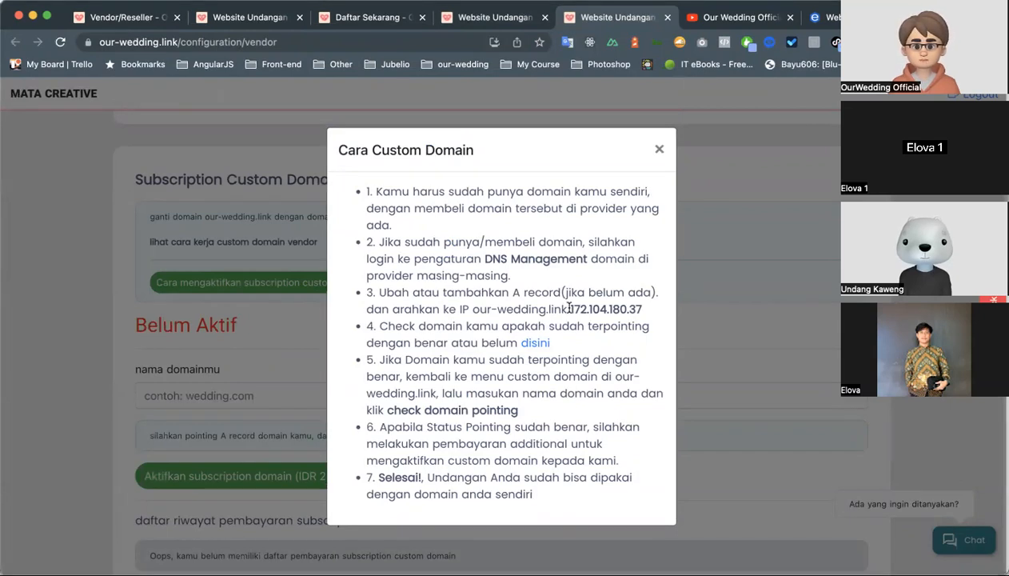
pyautogui.moveTo(569, 306); pyautogui.dragTo(640, 309)
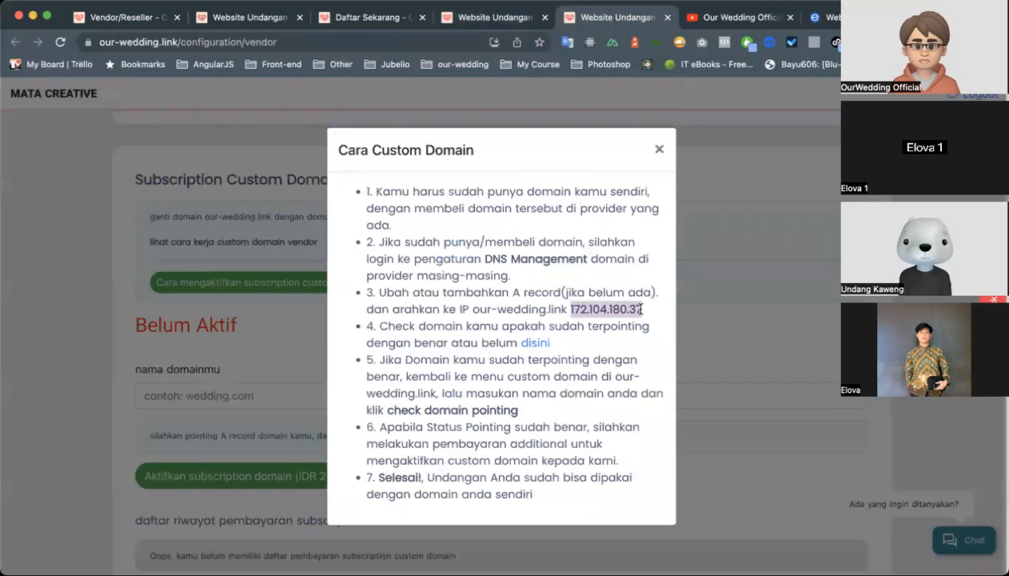
pyautogui.click(592, 311)
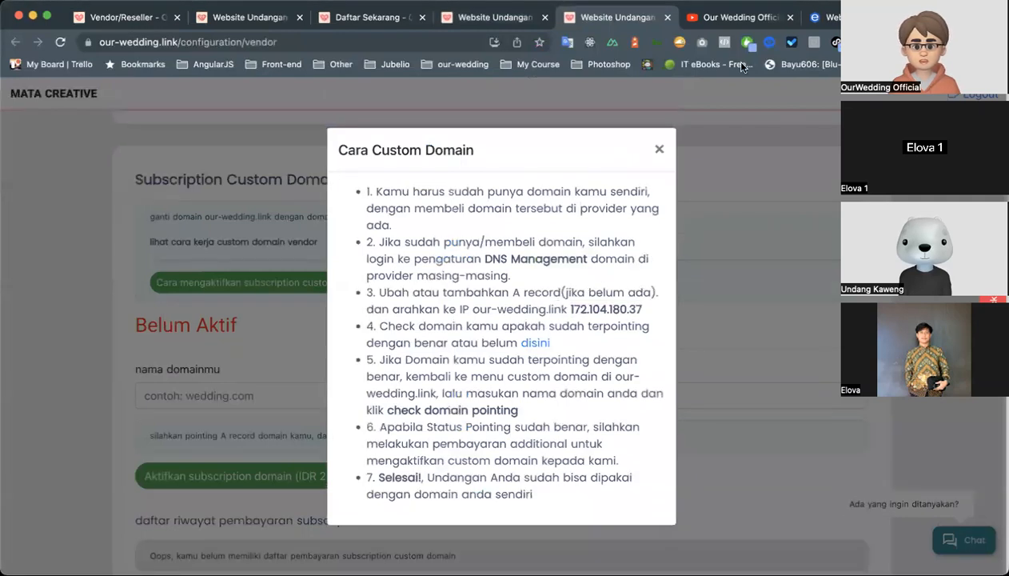
# Switch back to the Exabytes site and log in to the client area with the prefilled credentials.
pyautogui.click(831, 17)
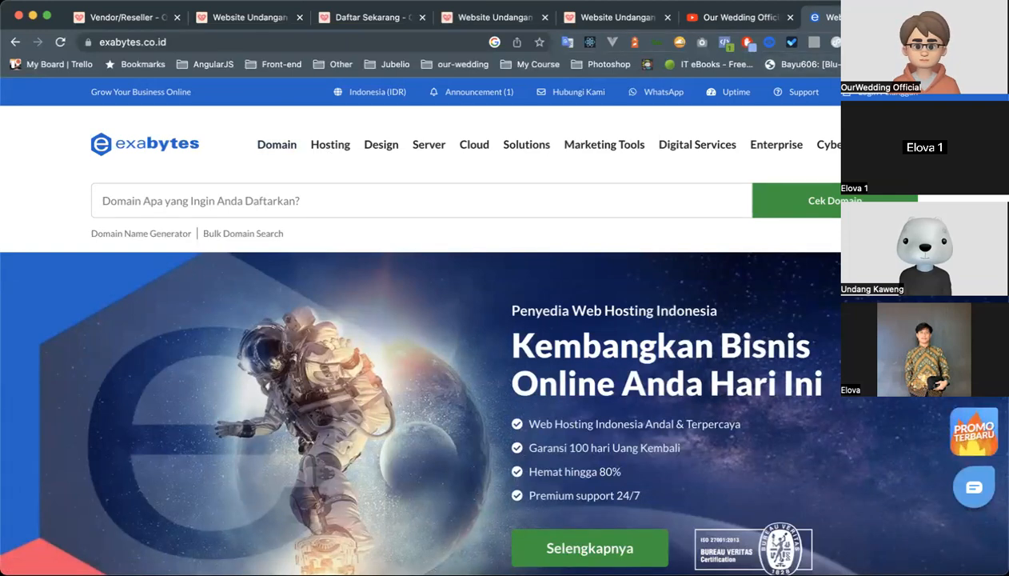
pyautogui.click(887, 93)
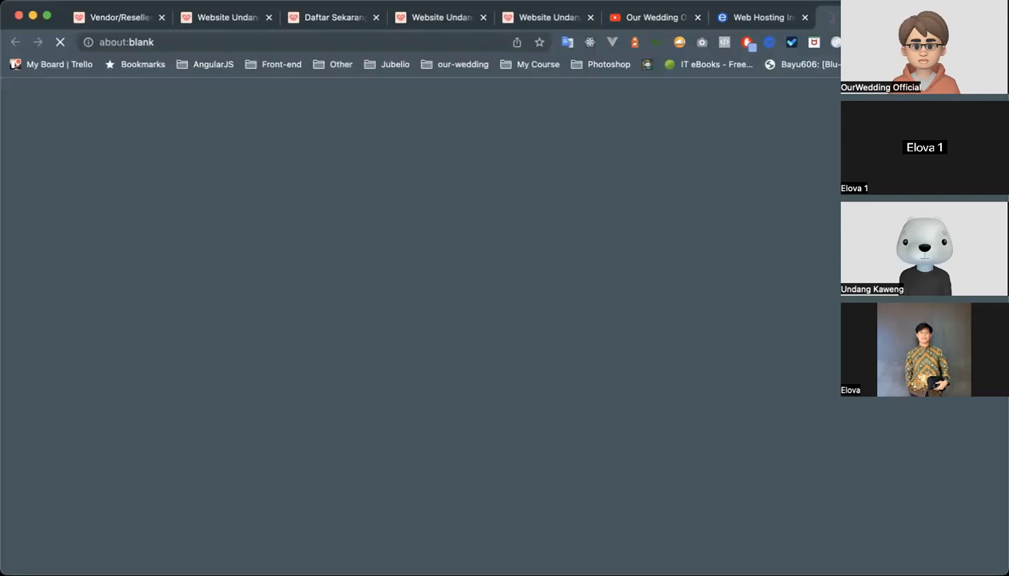
pyautogui.press('super+w')
pyautogui.click(851, 92)
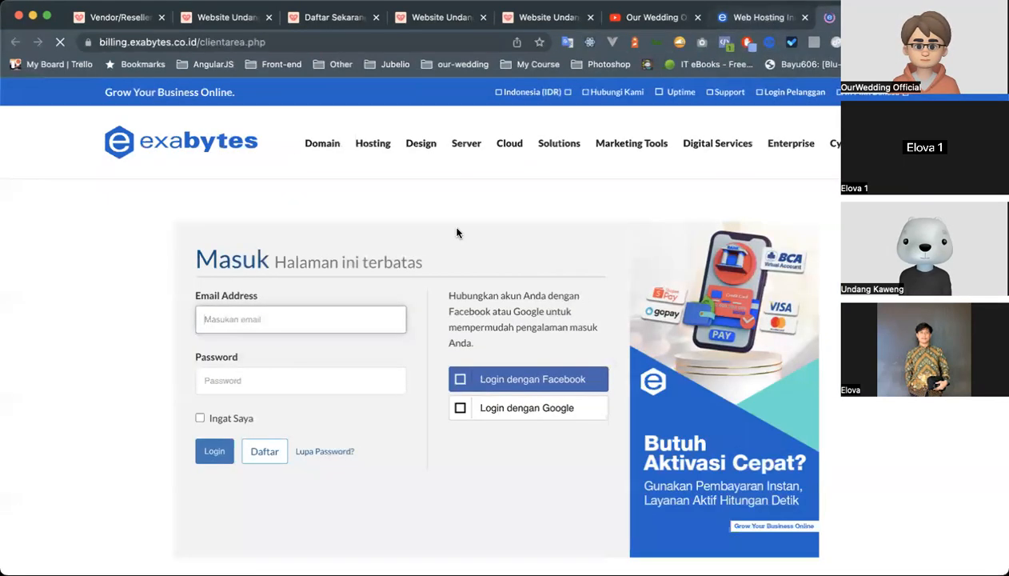
pyautogui.click(215, 451)
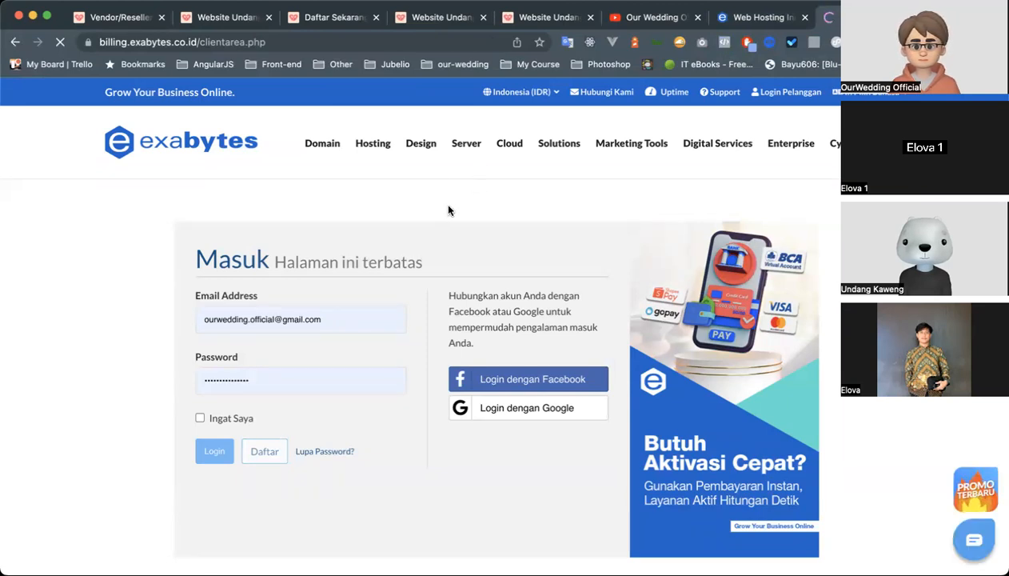
pyautogui.scroll(-2, 334, 336)
pyautogui.scroll(2, 334, 336)
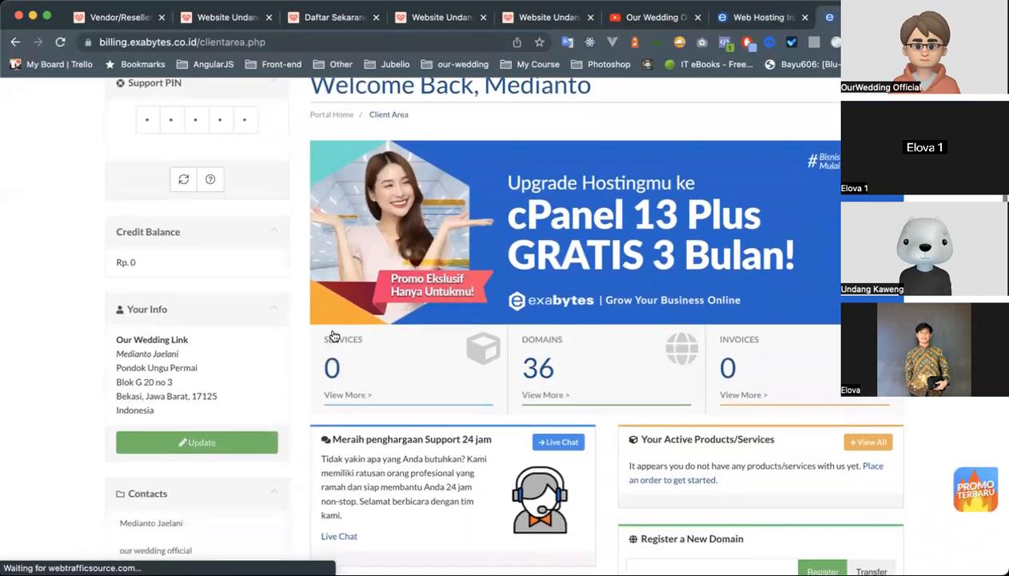
# Open the DNS Manager from the Exabytes client area to show the account's DNS zones.
pyautogui.click(255, 193)
pyautogui.click(271, 240)
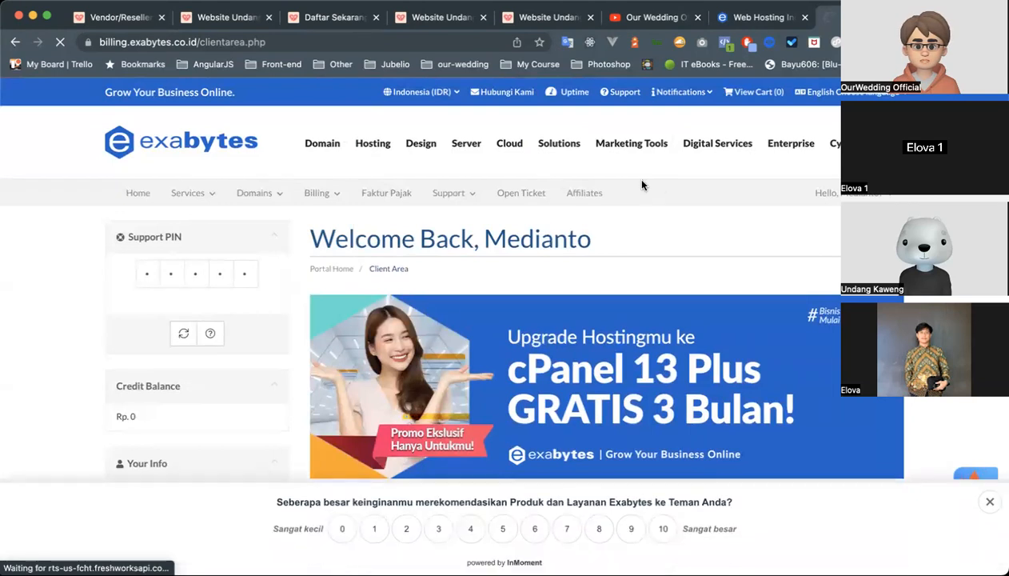
pyautogui.scroll(-2, 617, 328)
pyautogui.scroll(-3, 617, 328)
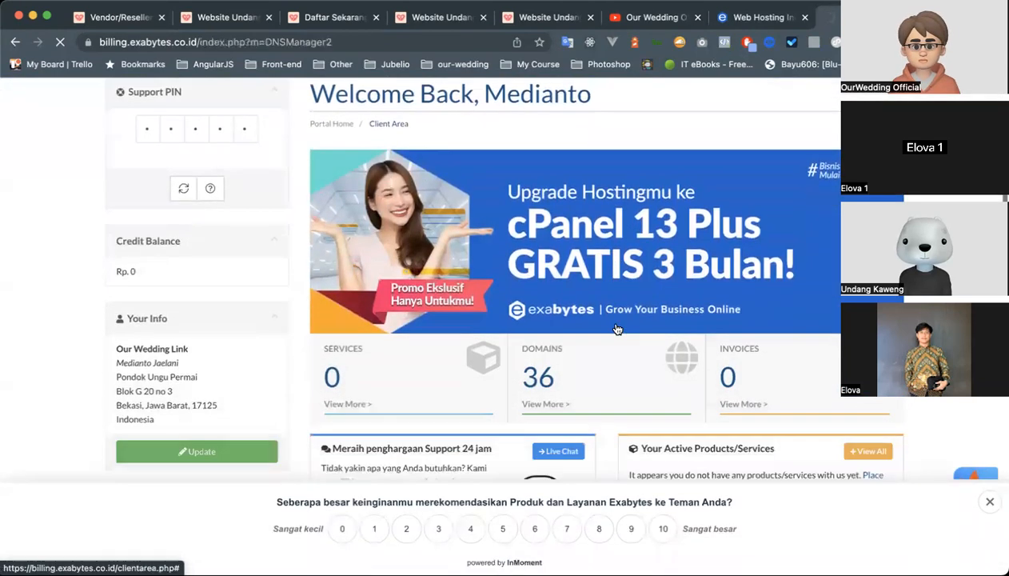
pyautogui.scroll(-1, 558, 279)
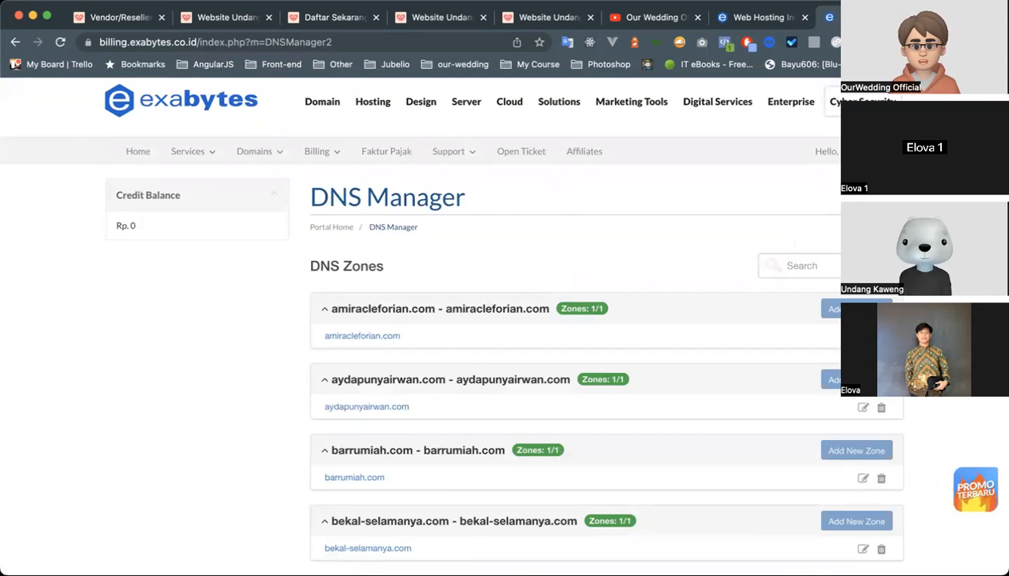
# Open the amiracleforian.com zone for editing from the DNS Zones list.
pyautogui.click(533, 309)
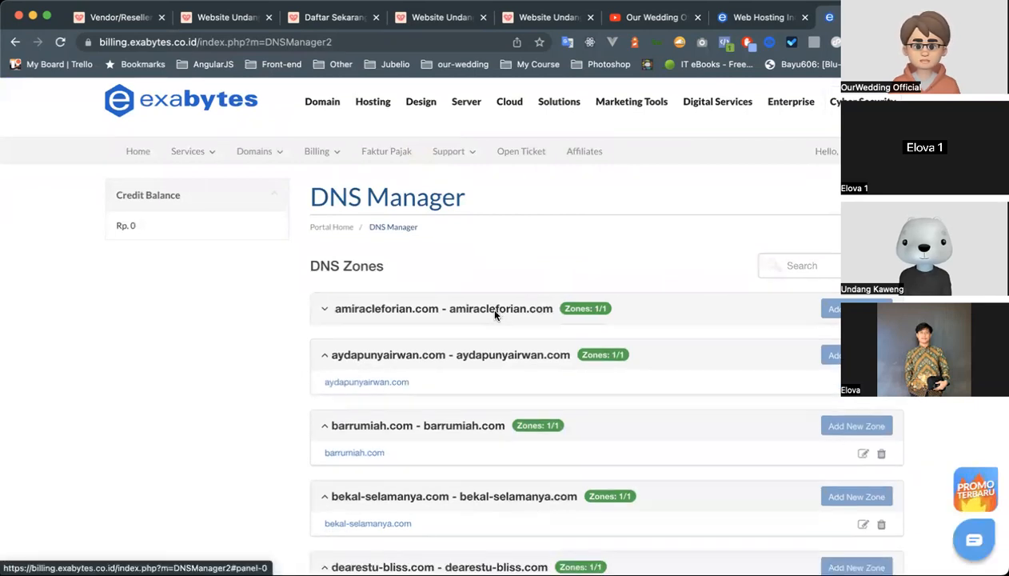
pyautogui.click(506, 308)
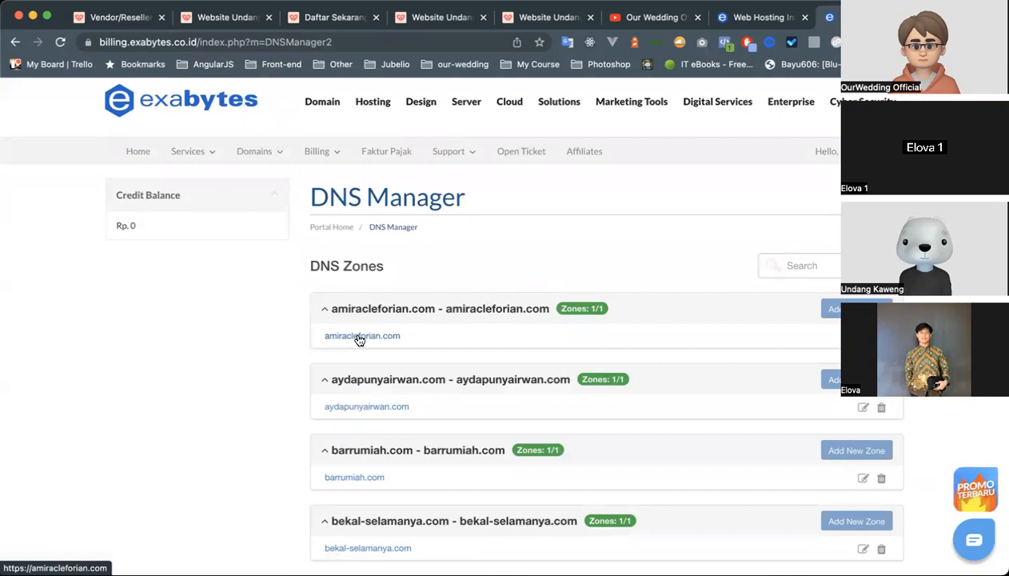
pyautogui.click(828, 307)
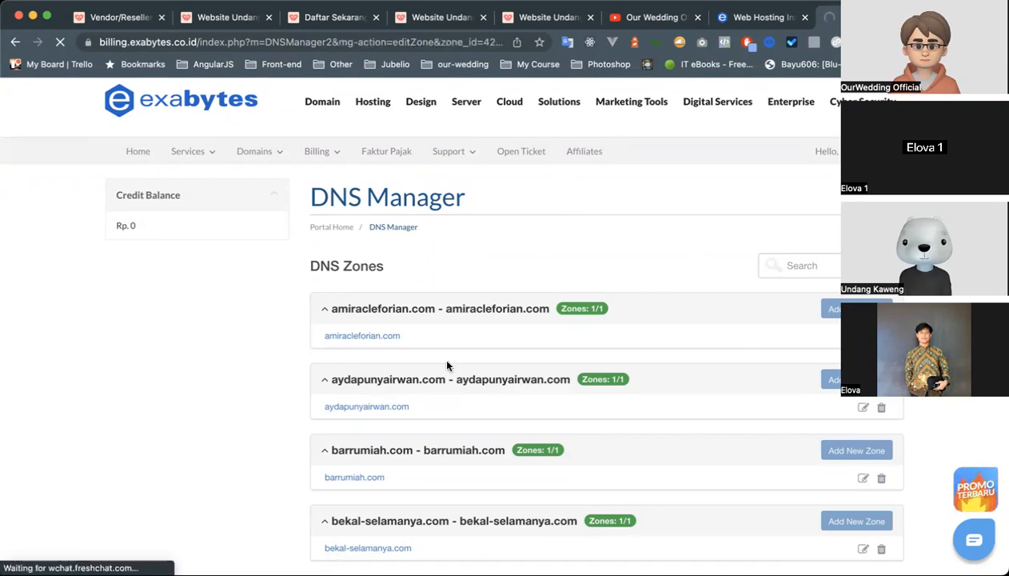
pyautogui.scroll(-3, 437, 392)
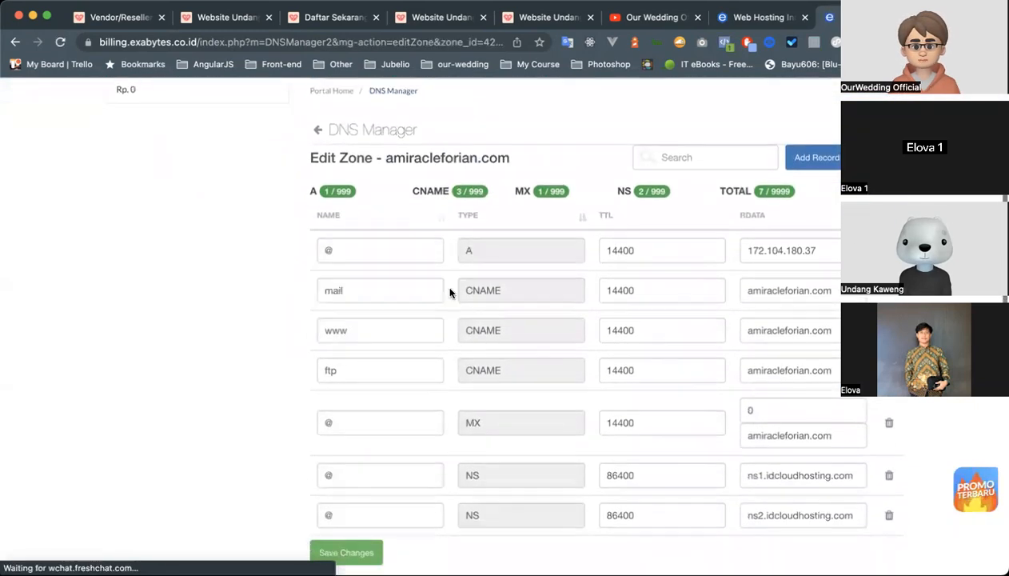
# Point out the A record's name @ and highlight its target IP 172.104.180.37 in the amiracleforian.com zone.
pyautogui.click(369, 251)
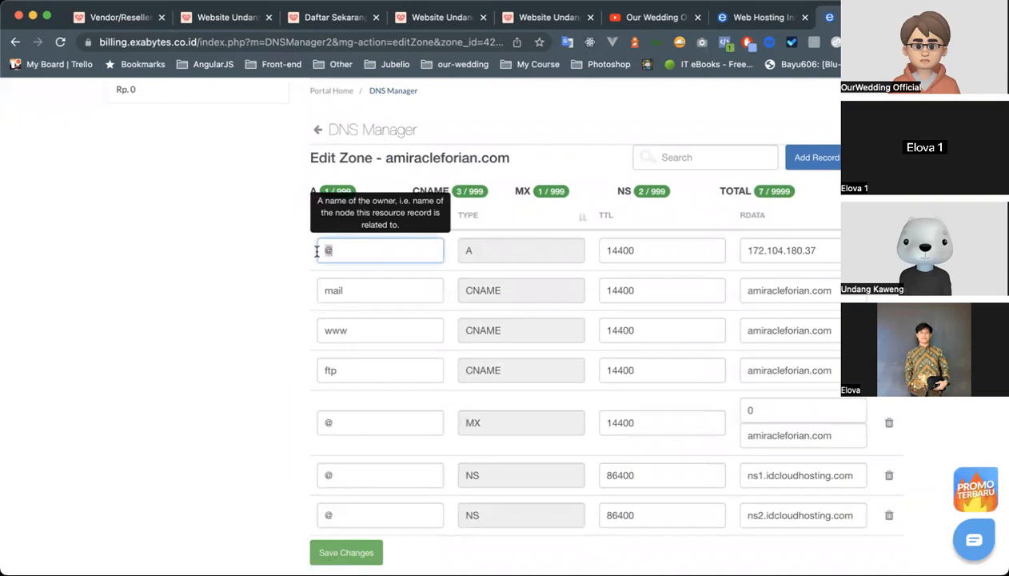
pyautogui.click(268, 262)
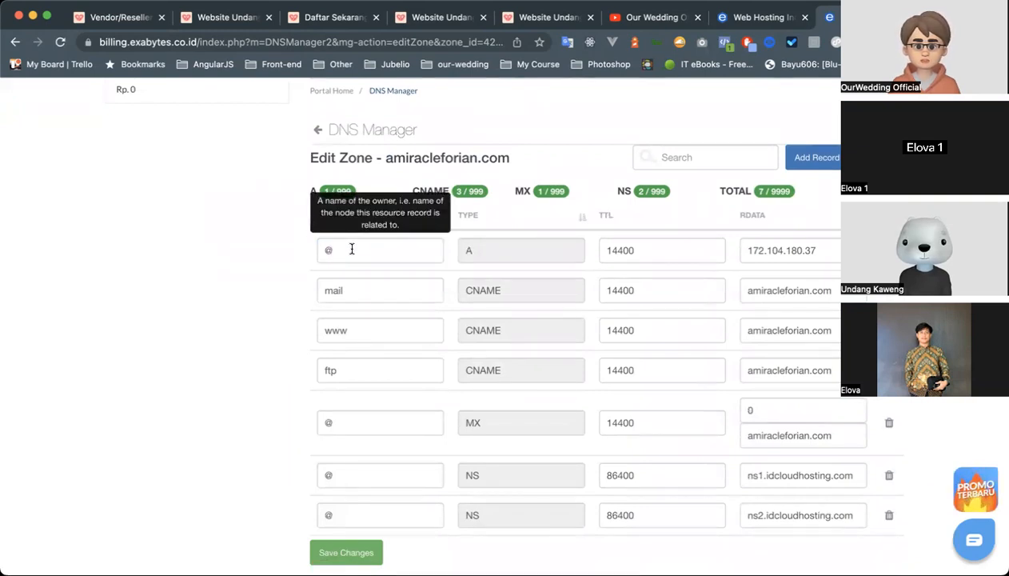
pyautogui.doubleClick(352, 251)
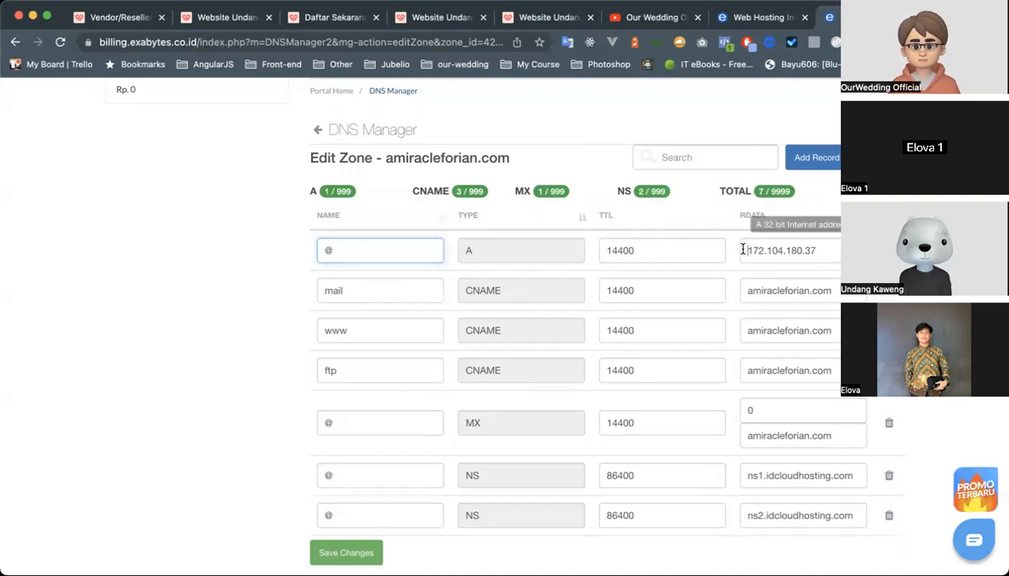
pyautogui.moveTo(744, 251); pyautogui.dragTo(821, 252)
pyautogui.click(821, 252)
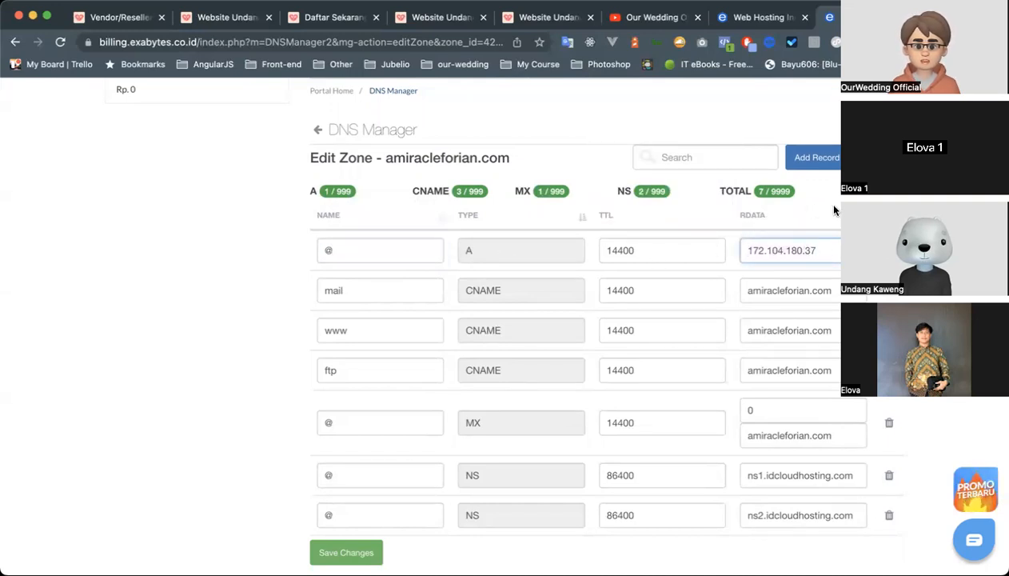
pyautogui.moveTo(745, 252); pyautogui.dragTo(818, 252)
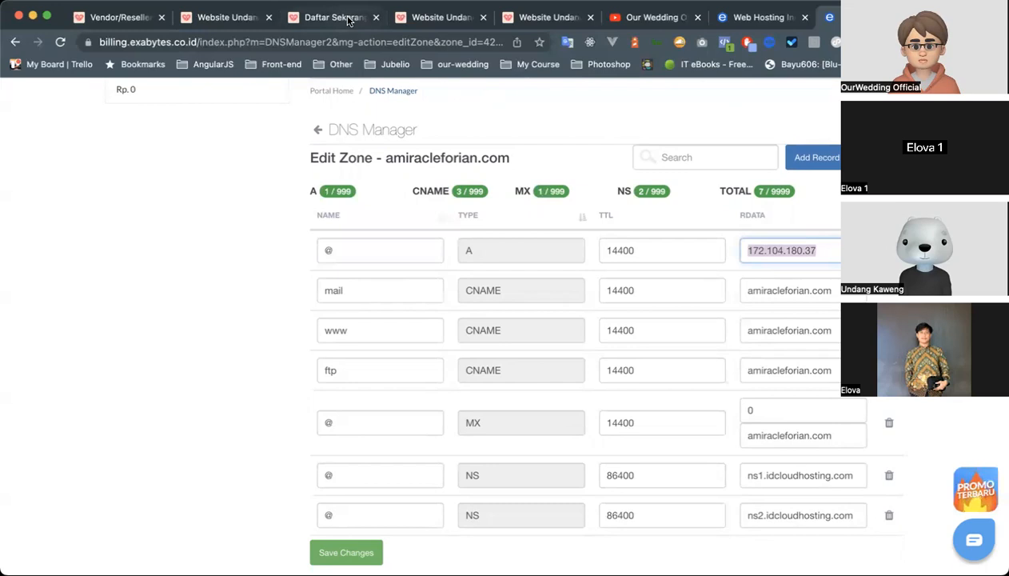
# Return to the "Cara Custom Domain" instructions and open the DNS checker site linked in point 4.
pyautogui.click(550, 17)
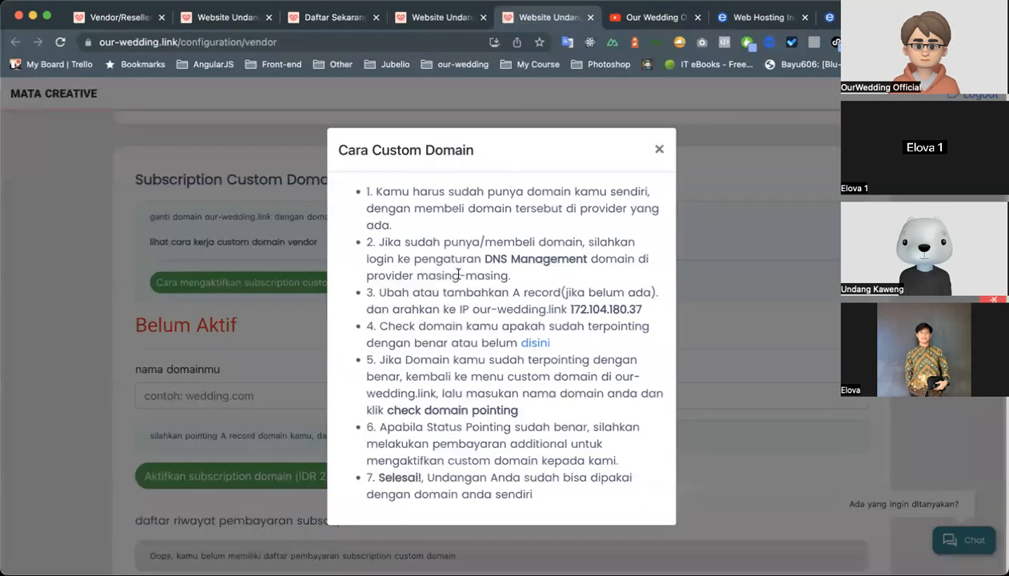
pyautogui.scroll(-1, 506, 284)
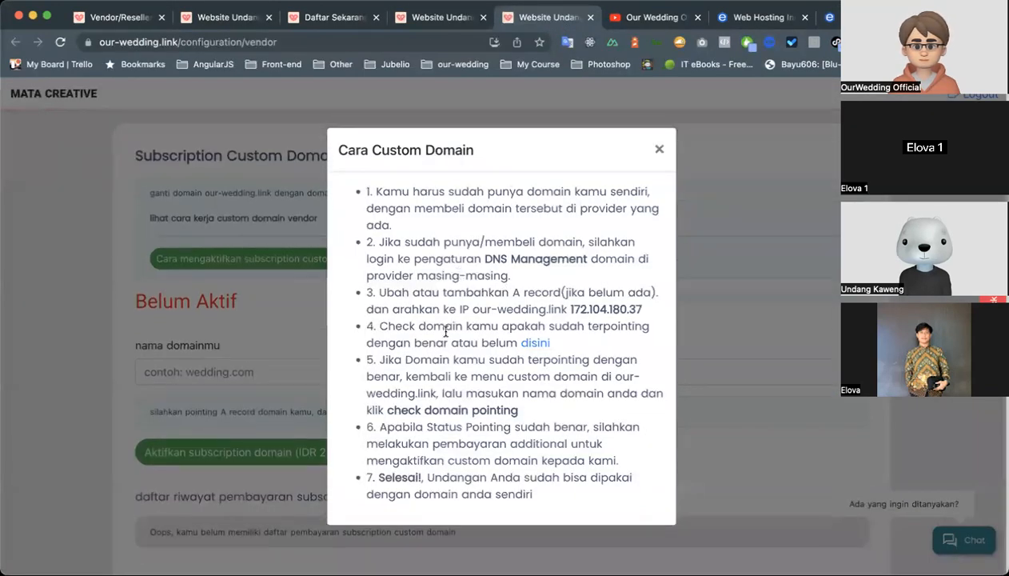
pyautogui.click(532, 349)
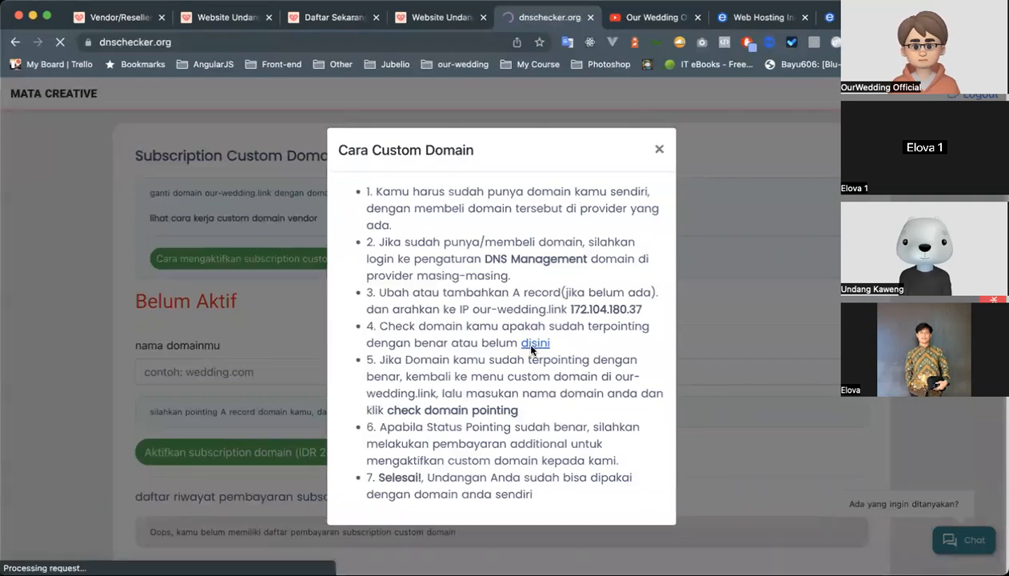
# Check the A record propagation of ourastudio.cloud and review the results for the server locations.
pyautogui.click(174, 231)
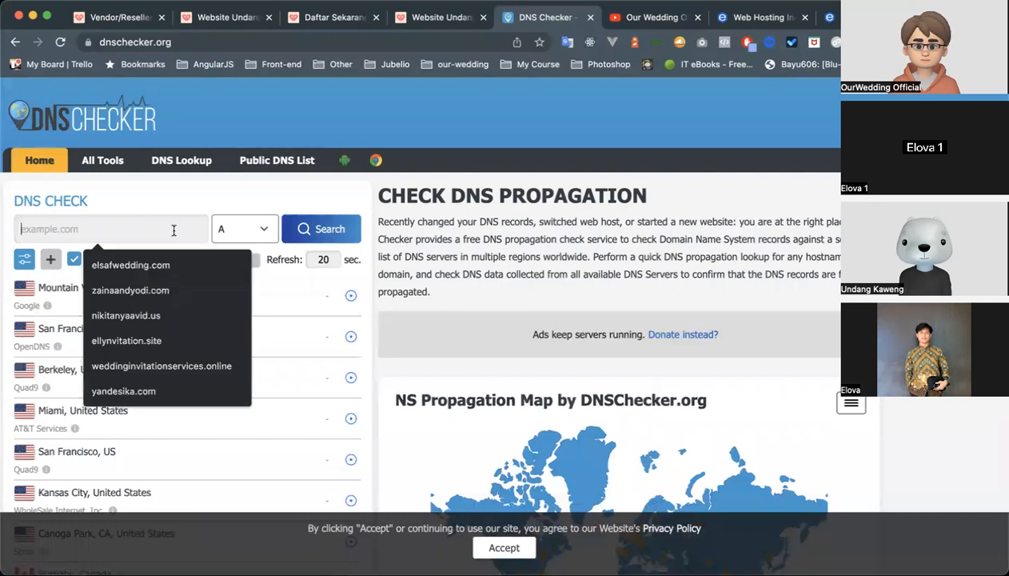
pyautogui.write('ourastudio.cloud')
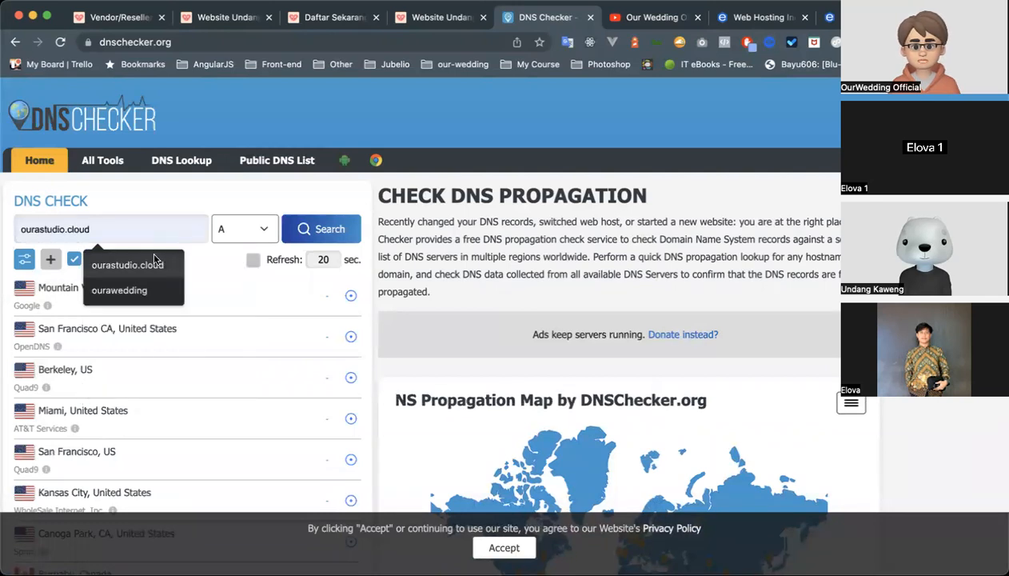
pyautogui.click(154, 258)
pyautogui.click(322, 224)
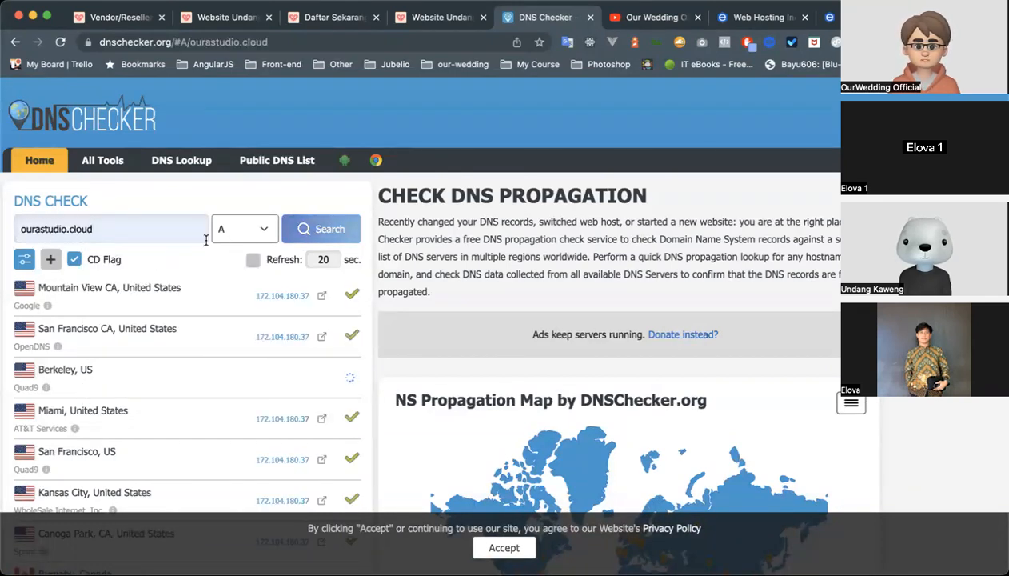
pyautogui.scroll(-3, 208, 240)
pyautogui.scroll(-1, 287, 259)
pyautogui.scroll(1, 286, 255)
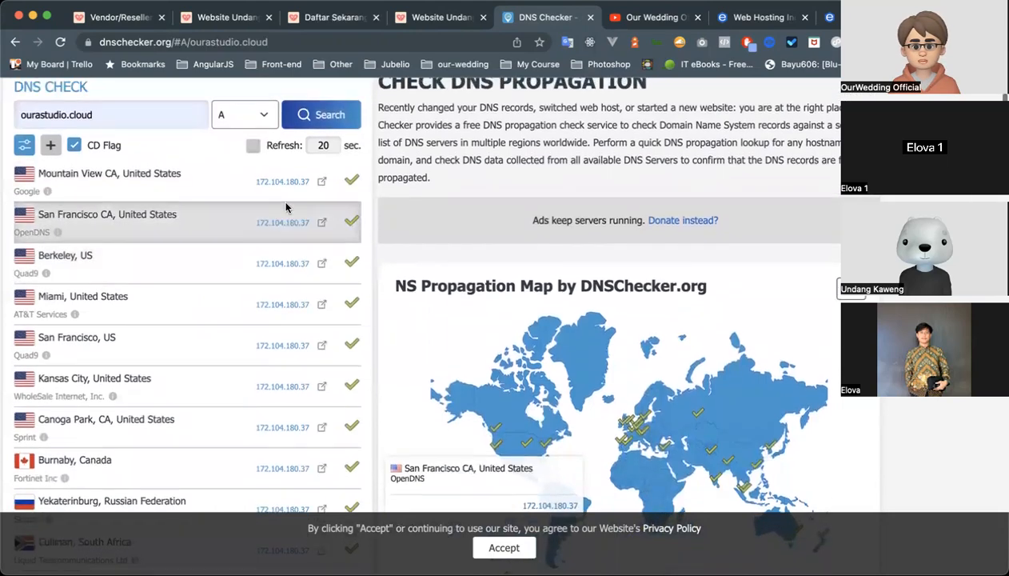
pyautogui.scroll(-15, 216, 246)
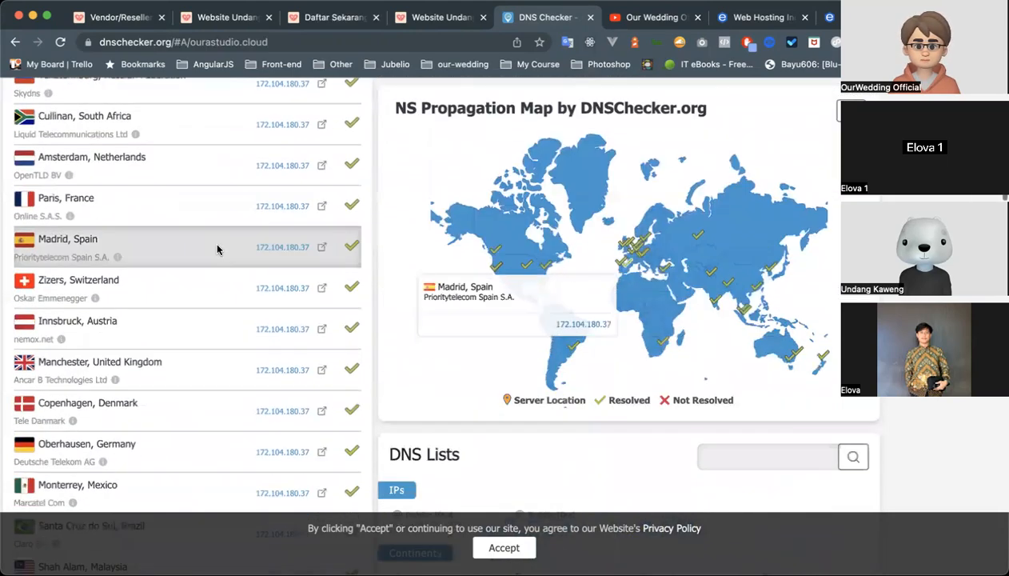
pyautogui.scroll(-10, 217, 250)
pyautogui.scroll(20, 218, 248)
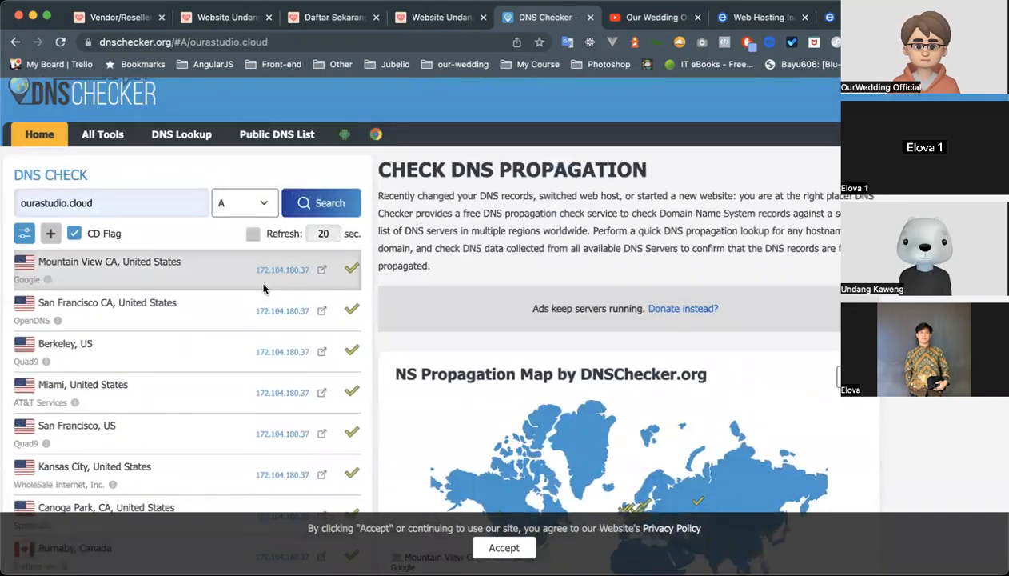
# Go back to the MATA CREATIVE vendor configuration page, close the instructions and show the custom domain subscription form.
pyautogui.click(419, 24)
pyautogui.click(519, 22)
pyautogui.hscroll(-2, 346, 230)
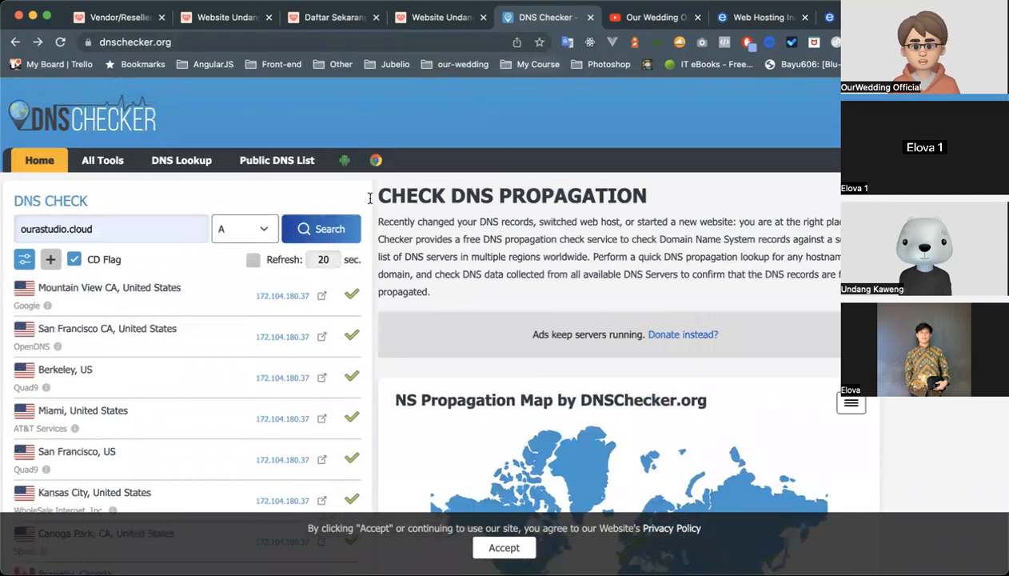
pyautogui.hscroll(-2, 285, 63)
pyautogui.click(226, 167)
pyautogui.scroll(-2, 225, 338)
# Enter namadomaindigital.com as the vendor's custom domain name.
pyautogui.click(314, 293)
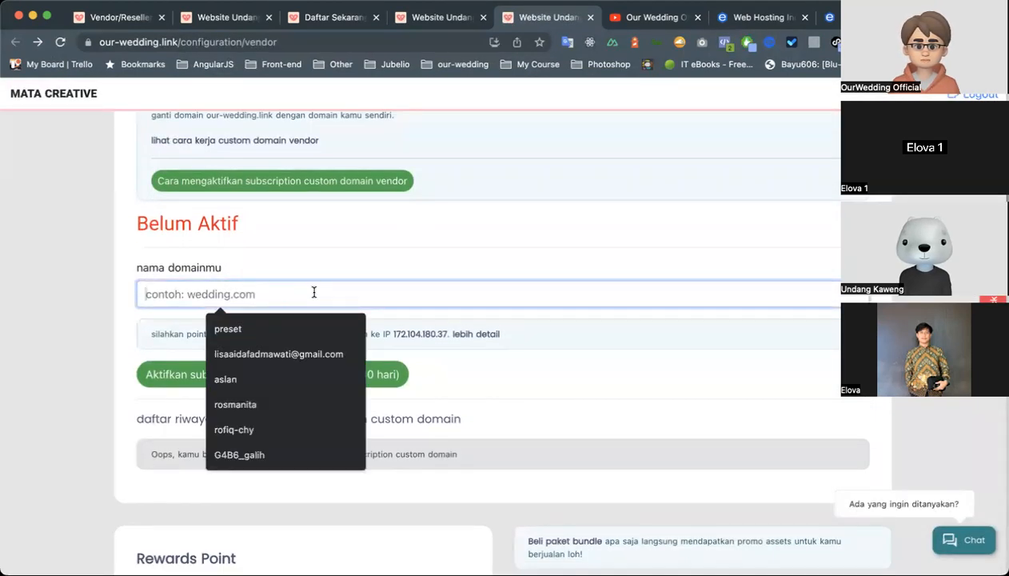
pyautogui.scroll(-1, 314, 293)
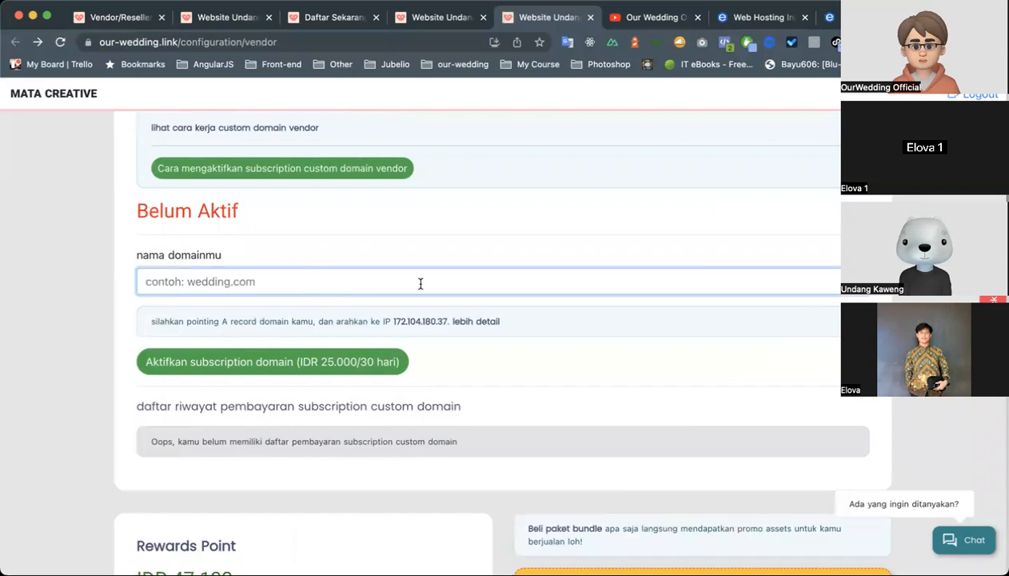
pyautogui.write('namadomaindigital.com')
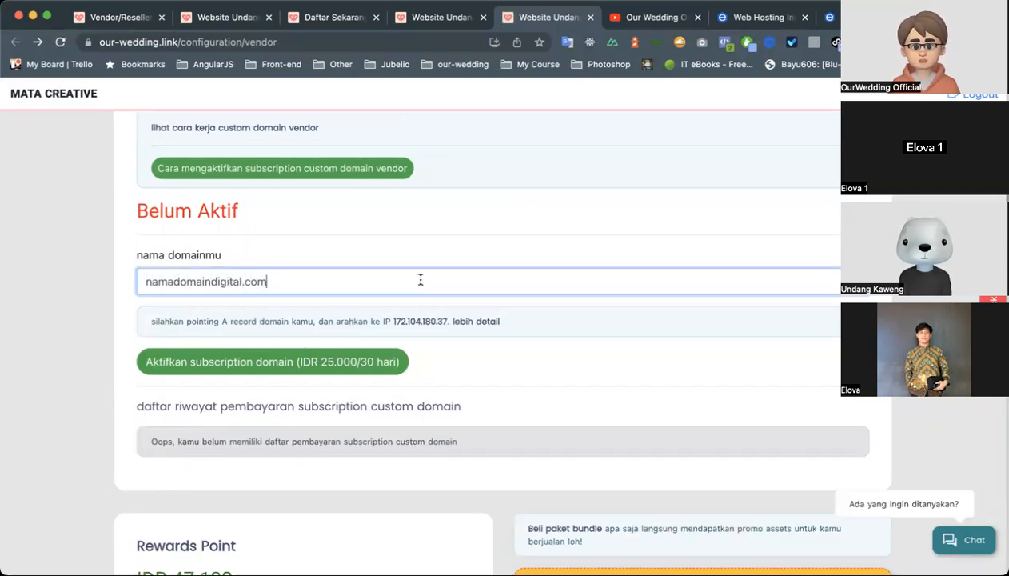
pyautogui.click(414, 234)
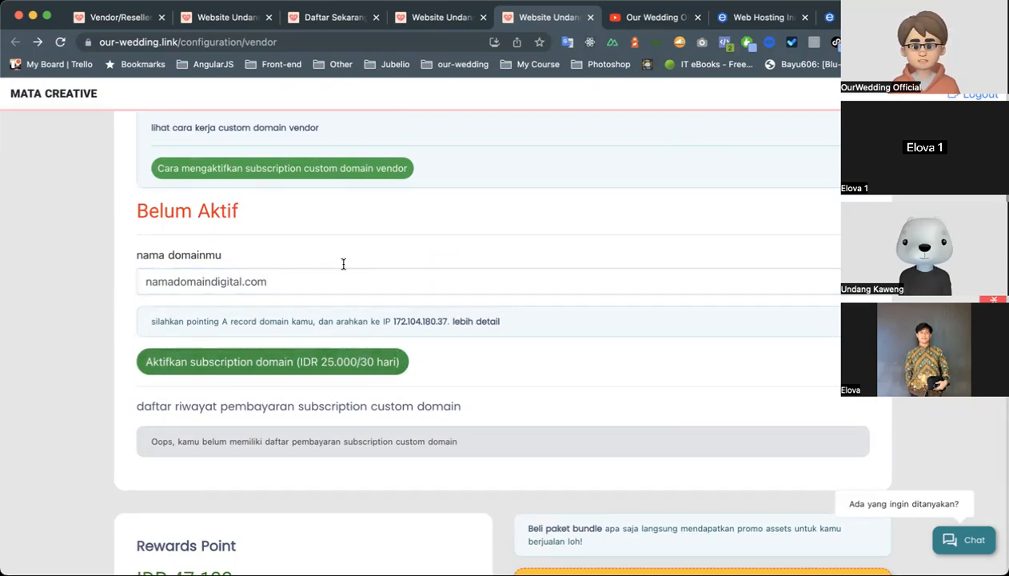
# Highlight the activation status above MATA CREATIVE's domain name and look back over the vendor profile.
pyautogui.moveTo(154, 208); pyautogui.dragTo(257, 209)
pyautogui.click(303, 210)
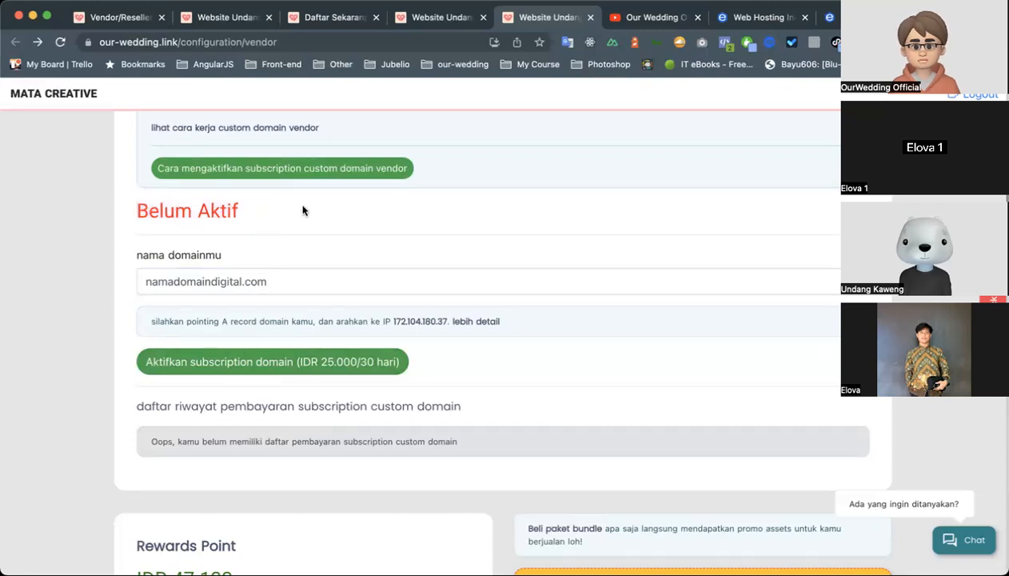
pyautogui.scroll(5, 303, 210)
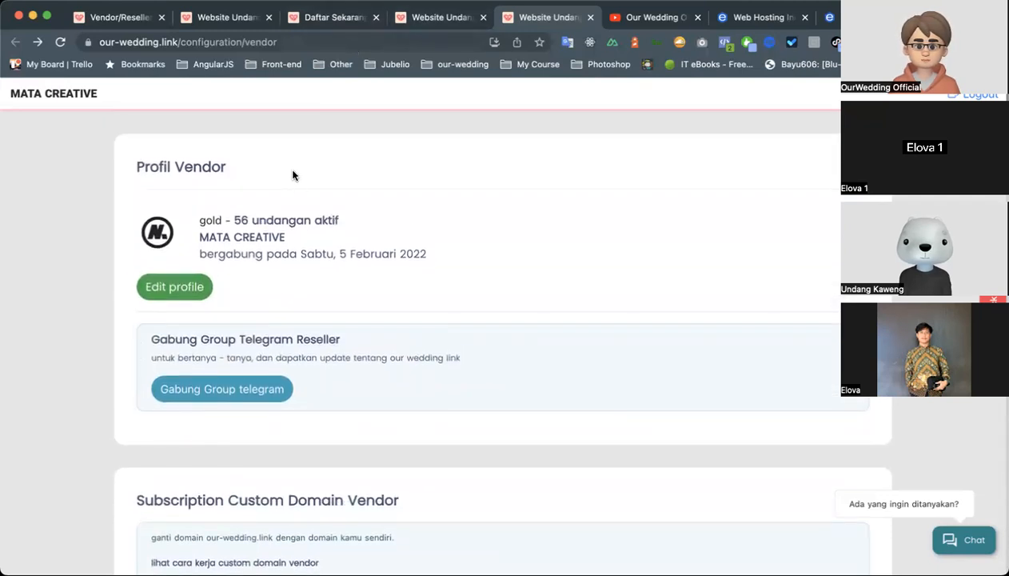
# Close the MATA CREATIVE page, open the Our Wedding Link vendor from the active vendor list and dismiss the custom domain promo.
pyautogui.click(590, 17)
pyautogui.click(448, 24)
pyautogui.scroll(5, 498, 235)
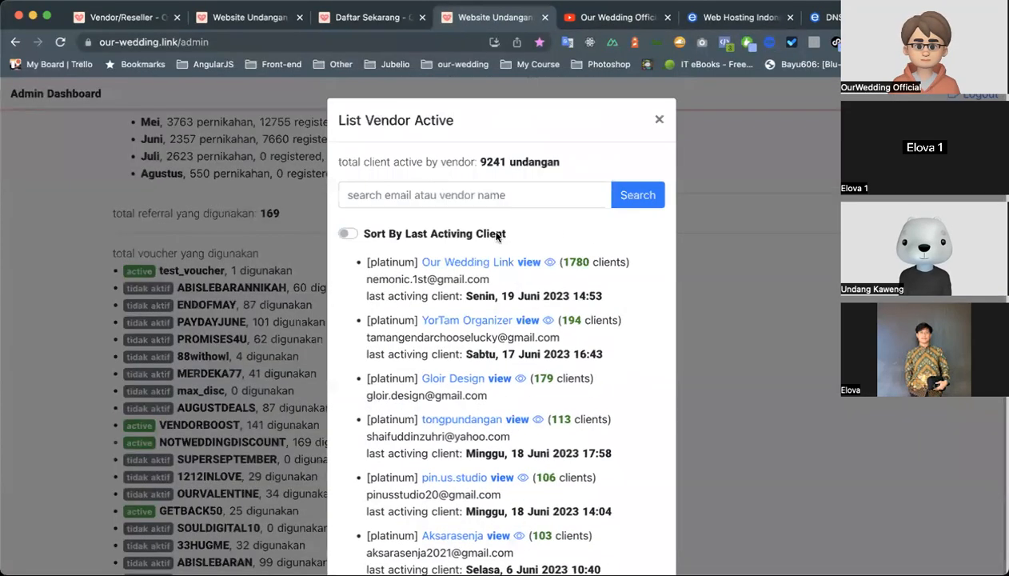
pyautogui.click(534, 263)
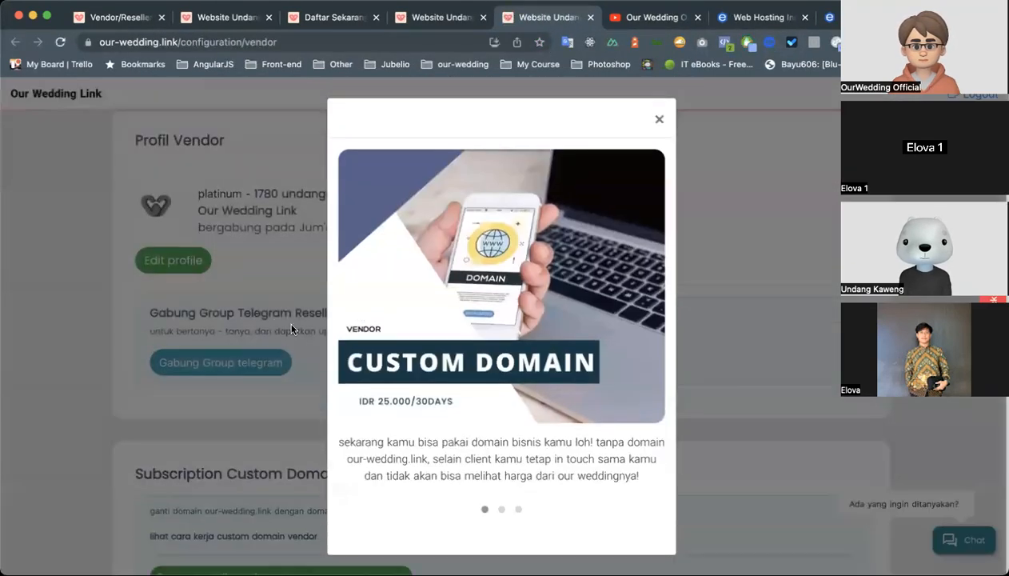
pyautogui.click(291, 328)
# Examine the inviting.link subscription's payment status, 30-day activation option and payment history on the Our Wedding Link vendor page.
pyautogui.scroll(-5, 447, 282)
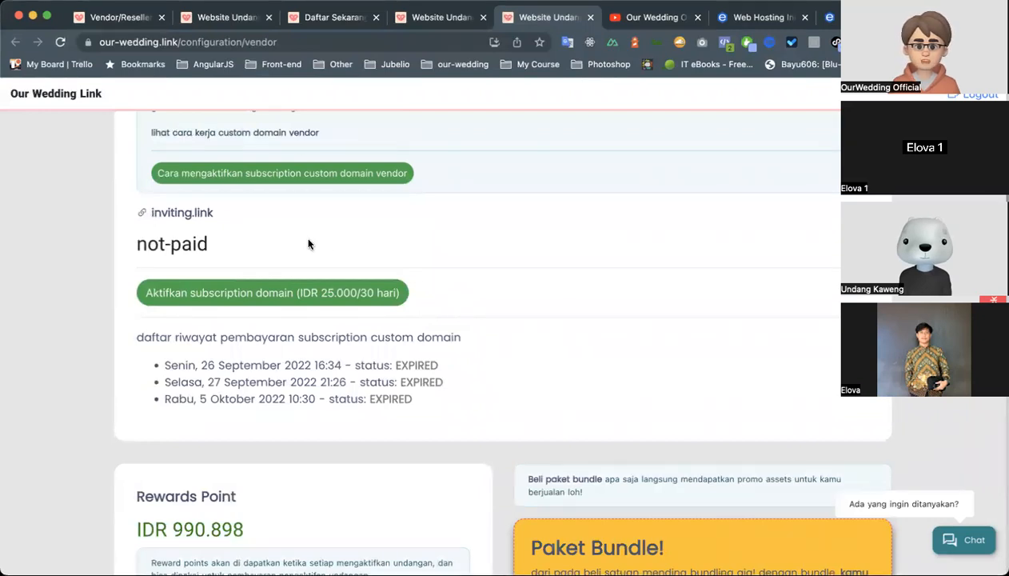
pyautogui.scroll(1, 308, 244)
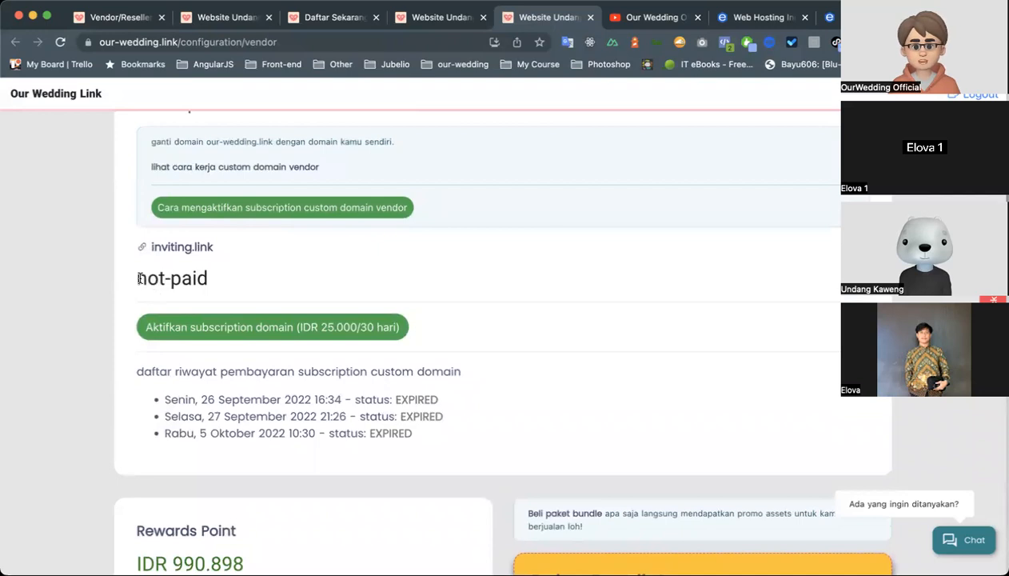
pyautogui.moveTo(140, 277); pyautogui.dragTo(277, 281)
pyautogui.click(277, 281)
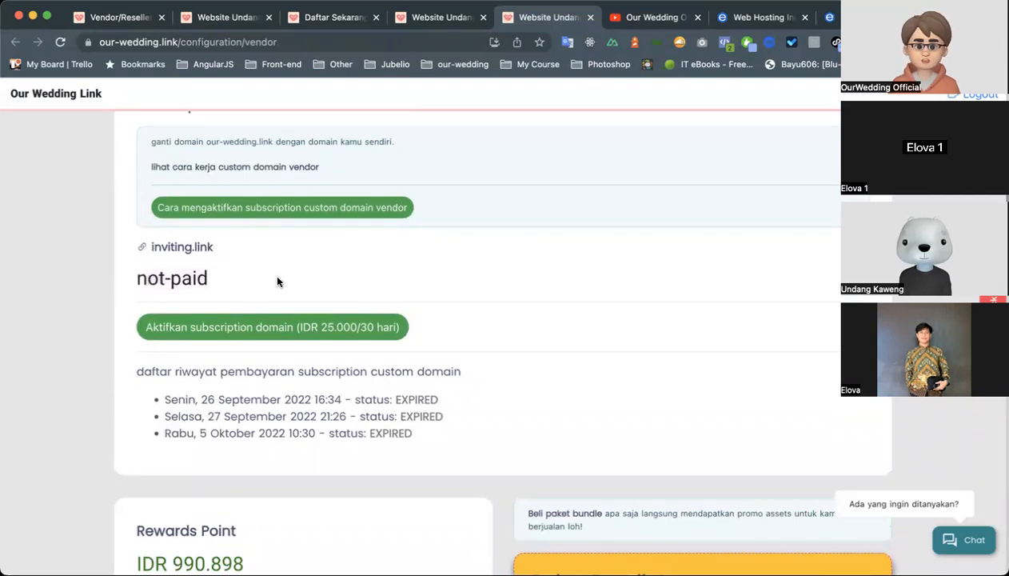
pyautogui.scroll(1, 277, 282)
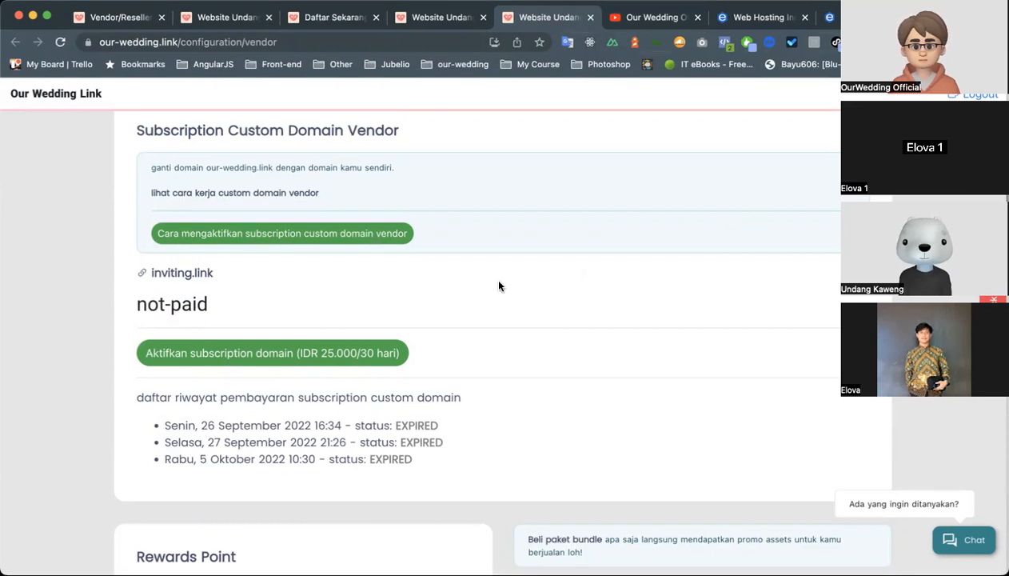
pyautogui.scroll(-2, 400, 389)
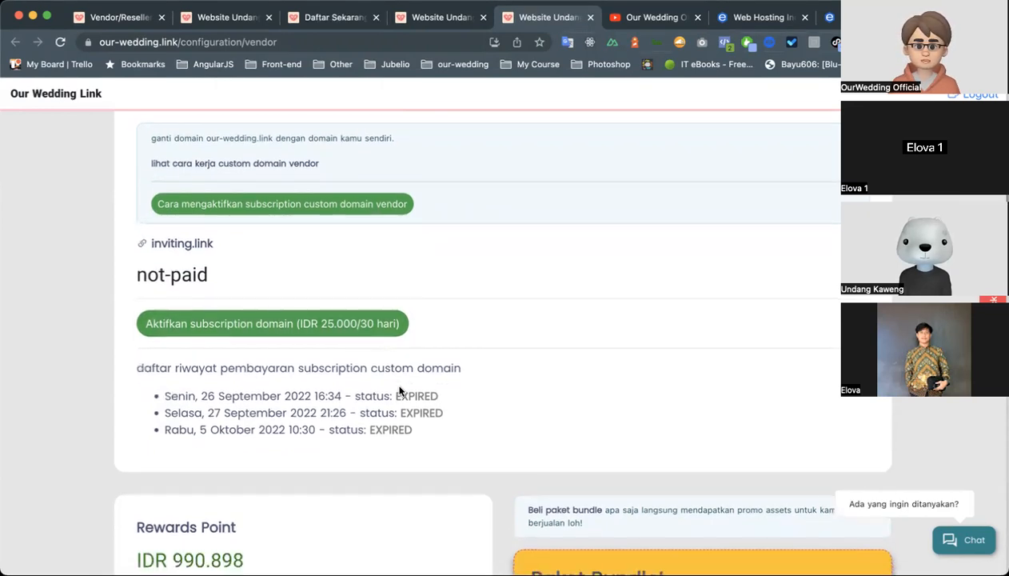
pyautogui.scroll(-2, 443, 328)
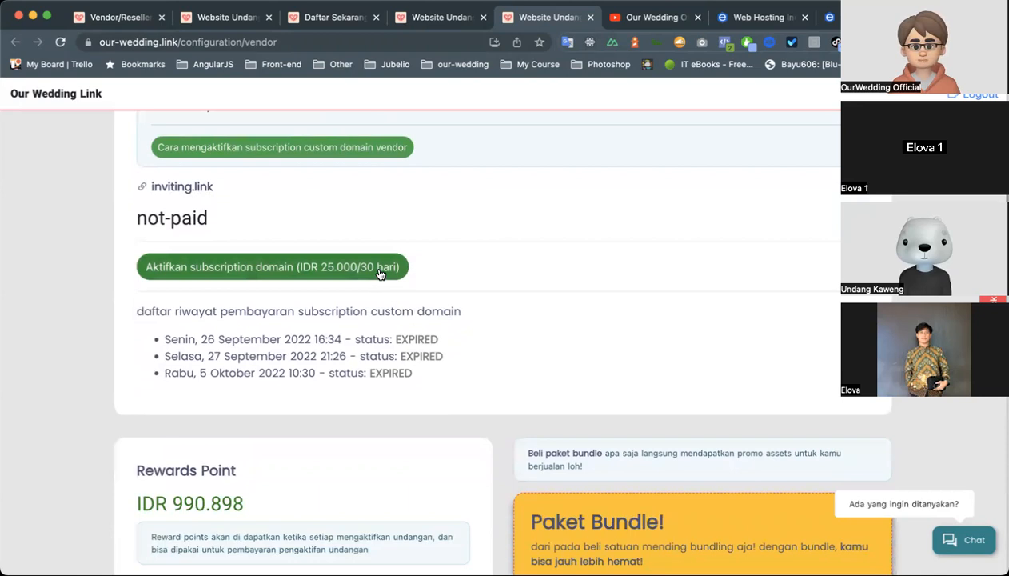
pyautogui.scroll(1, 515, 280)
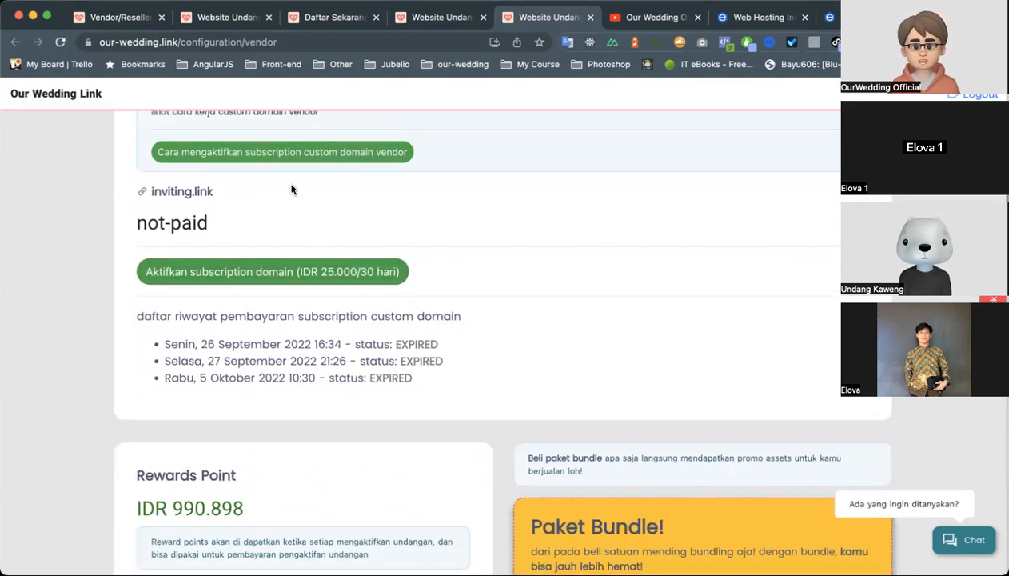
pyautogui.moveTo(136, 224); pyautogui.dragTo(259, 227)
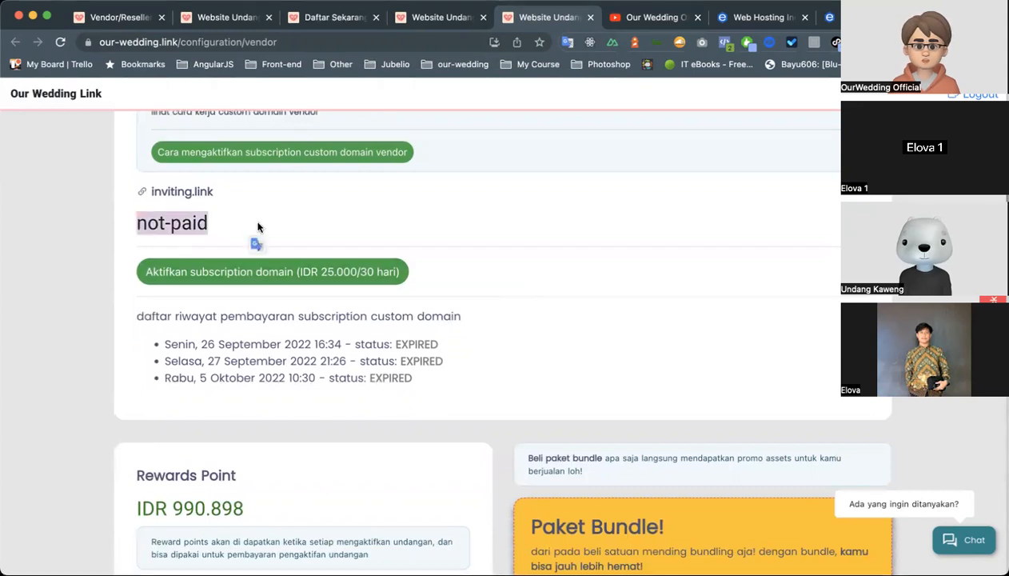
# Look over the inviting.link subscription's payment history and the Rewards Point section with its list of rewards.
pyautogui.click(275, 209)
pyautogui.scroll(-3, 272, 319)
pyautogui.scroll(6, 272, 319)
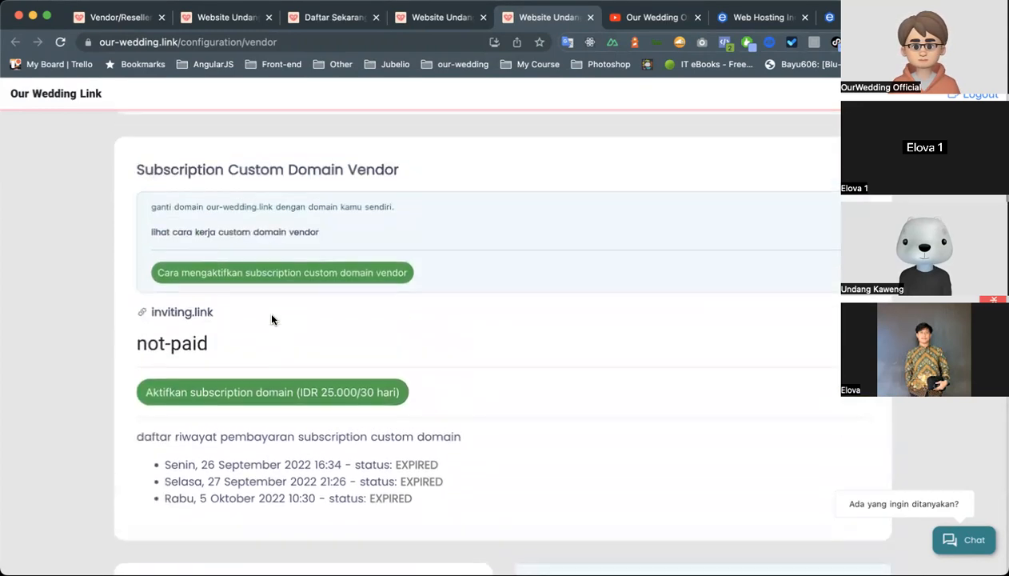
pyautogui.scroll(-4, 270, 321)
pyautogui.scroll(-4, 272, 320)
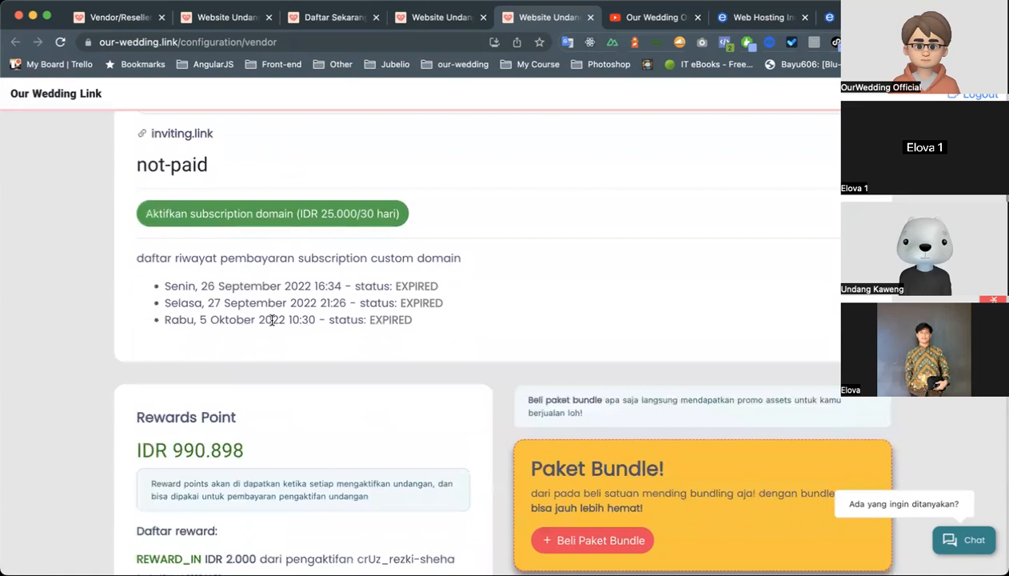
pyautogui.scroll(-4, 272, 324)
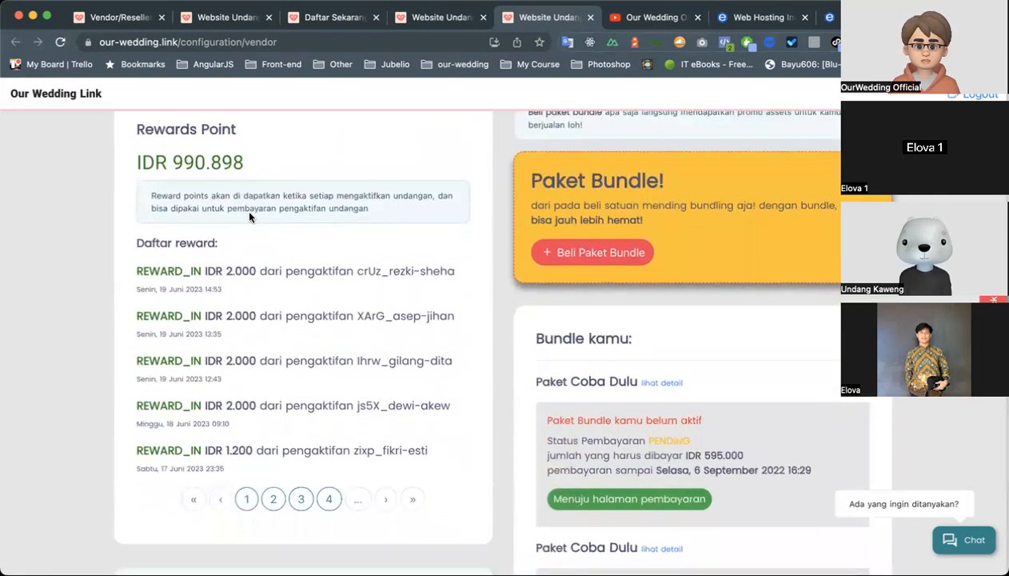
pyautogui.scroll(4, 249, 199)
pyautogui.scroll(-4, 250, 200)
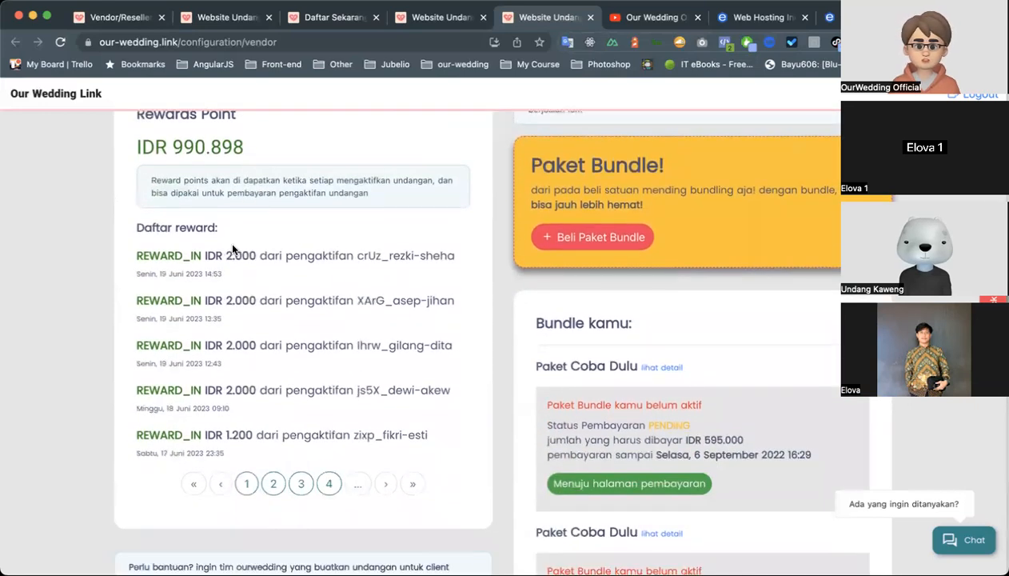
pyautogui.scroll(1, 232, 248)
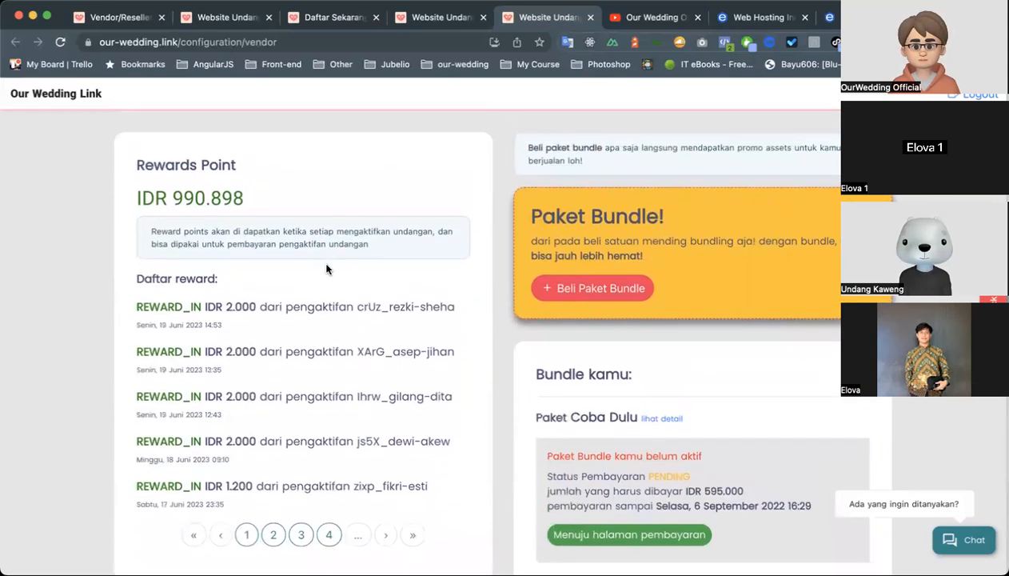
pyautogui.scroll(2, 463, 270)
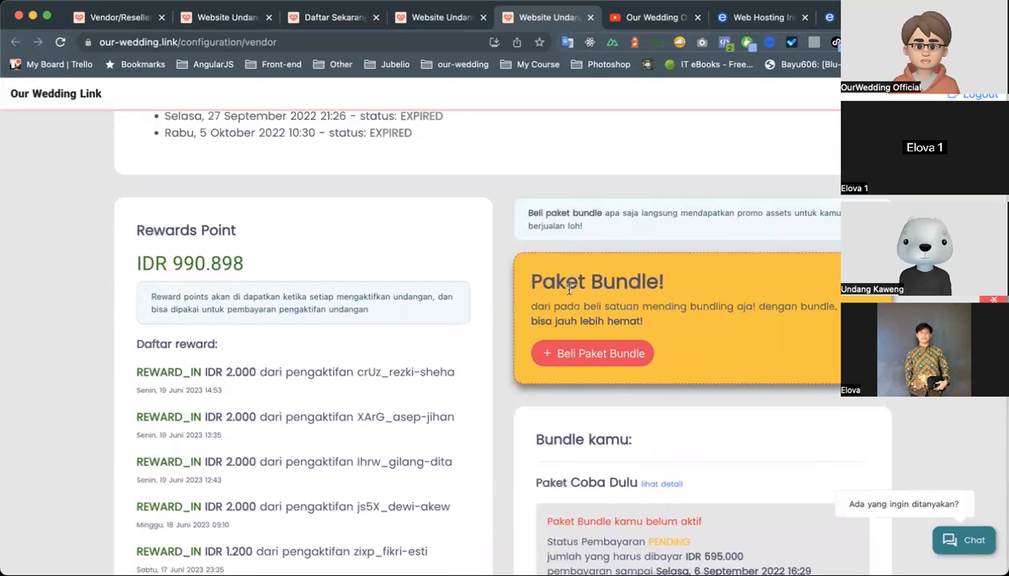
# Open the bundle package options and highlight Paket Optimis's savings amount, active period and promo assets lines.
pyautogui.scroll(-4, 600, 286)
pyautogui.scroll(2, 608, 295)
pyautogui.click(597, 267)
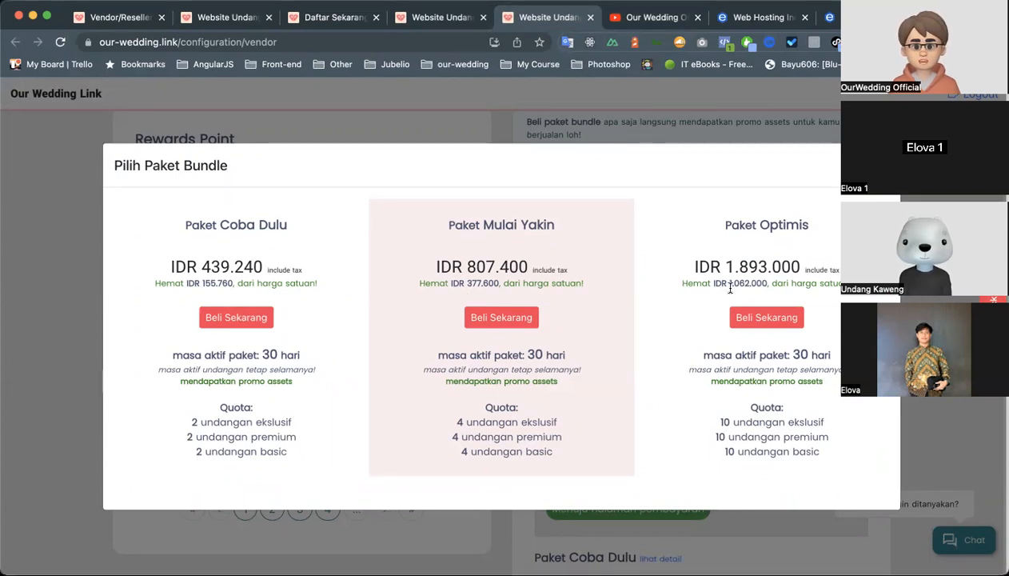
pyautogui.moveTo(731, 283); pyautogui.dragTo(764, 281)
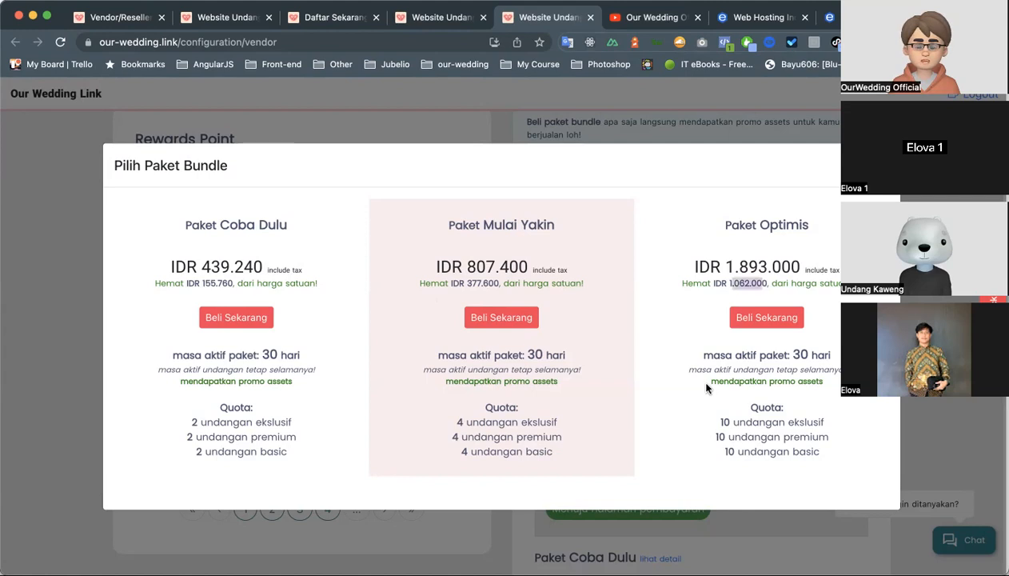
pyautogui.moveTo(691, 357); pyautogui.dragTo(750, 394)
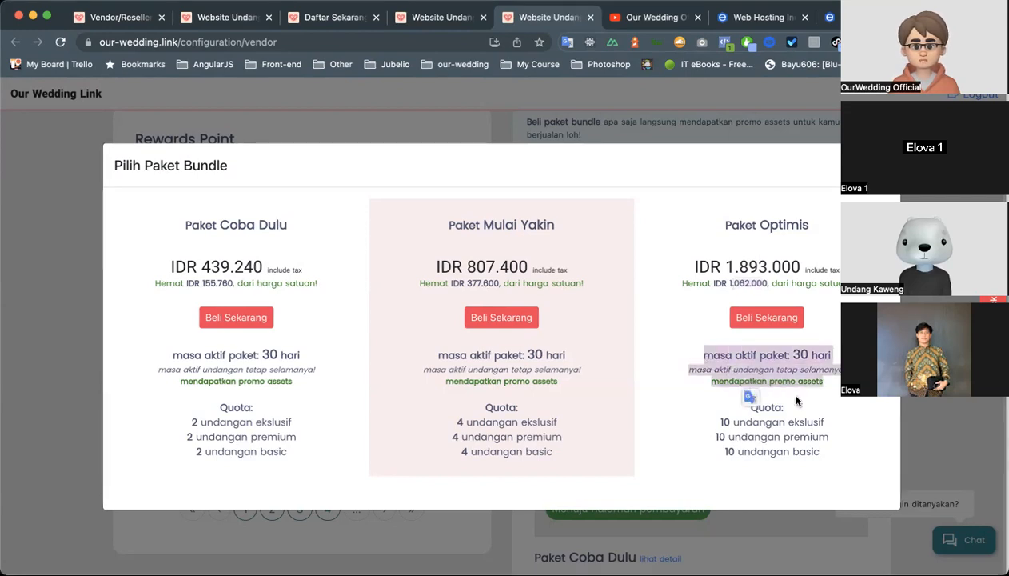
pyautogui.click(786, 394)
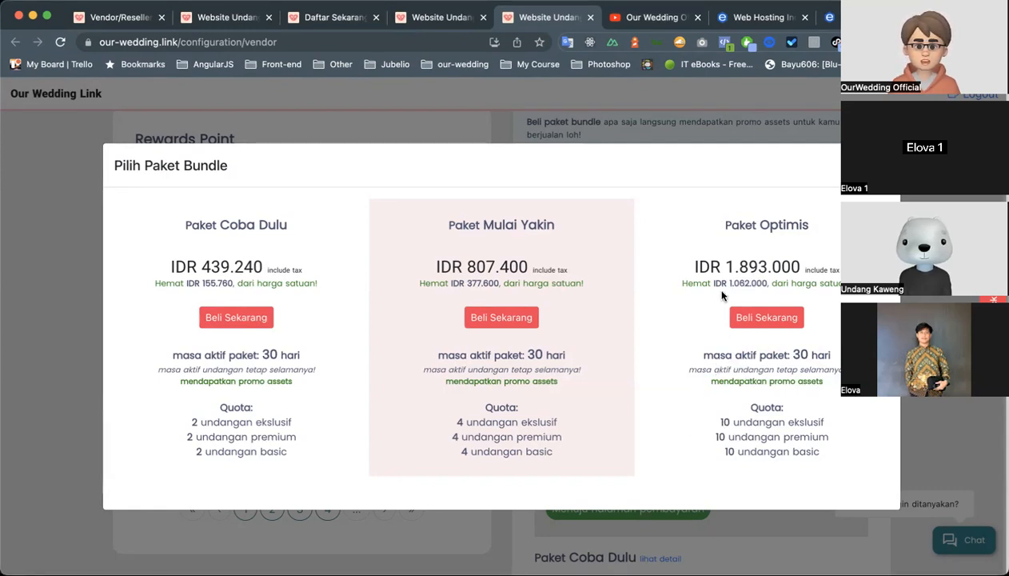
pyautogui.moveTo(729, 283); pyautogui.dragTo(779, 286)
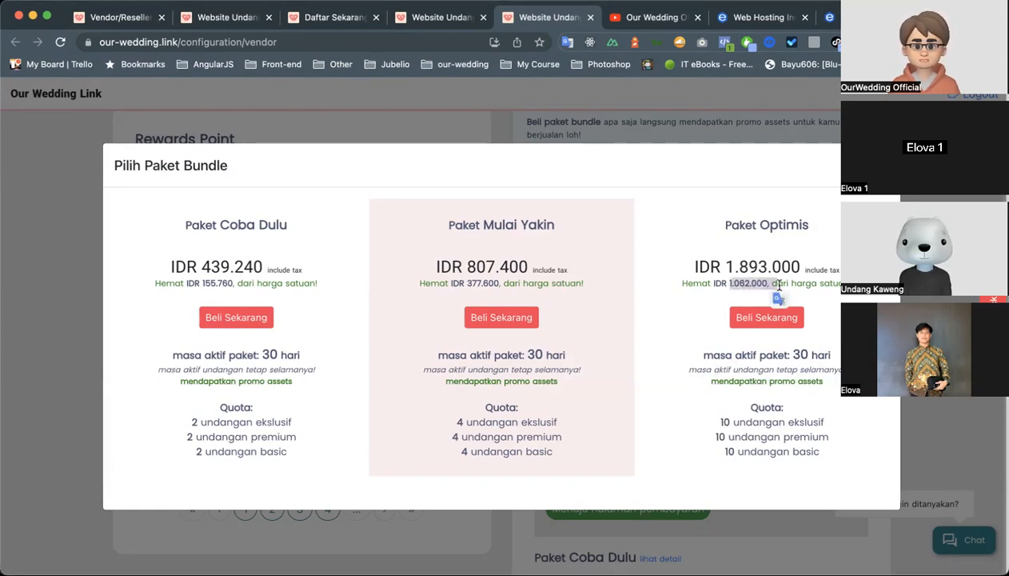
pyautogui.click(705, 356)
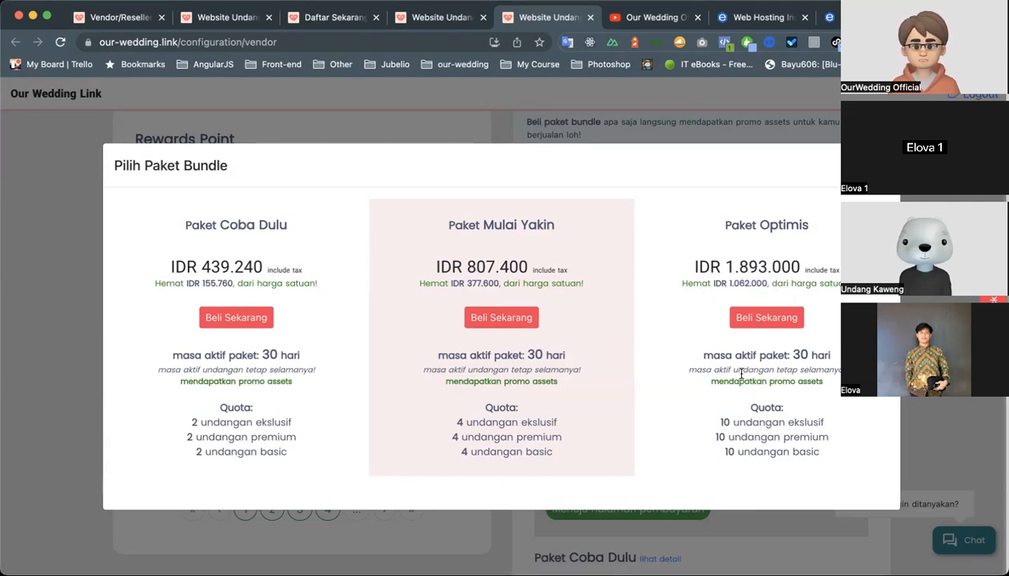
pyautogui.moveTo(728, 284); pyautogui.dragTo(771, 284)
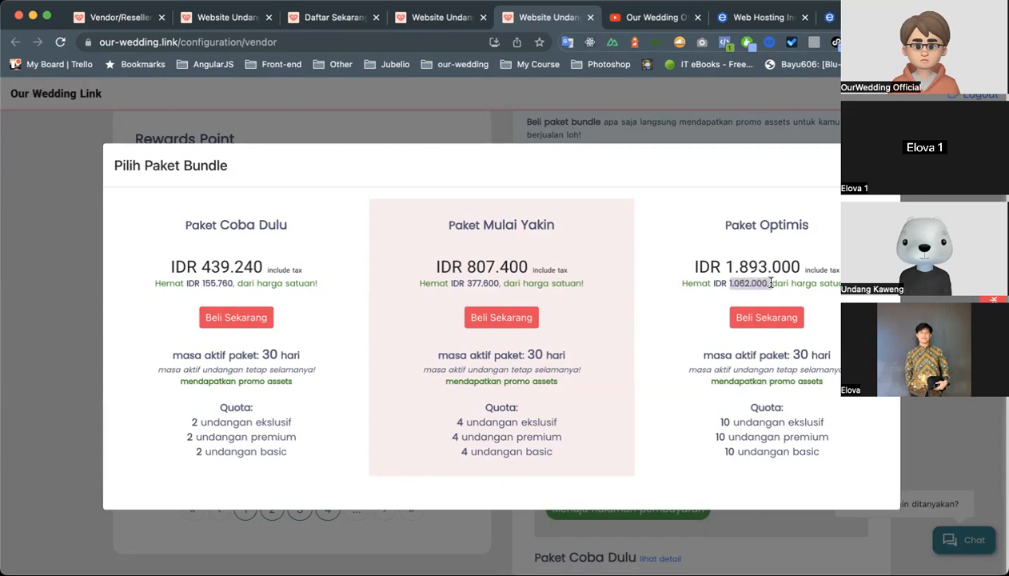
pyautogui.click(714, 361)
pyautogui.scroll(-1, 703, 392)
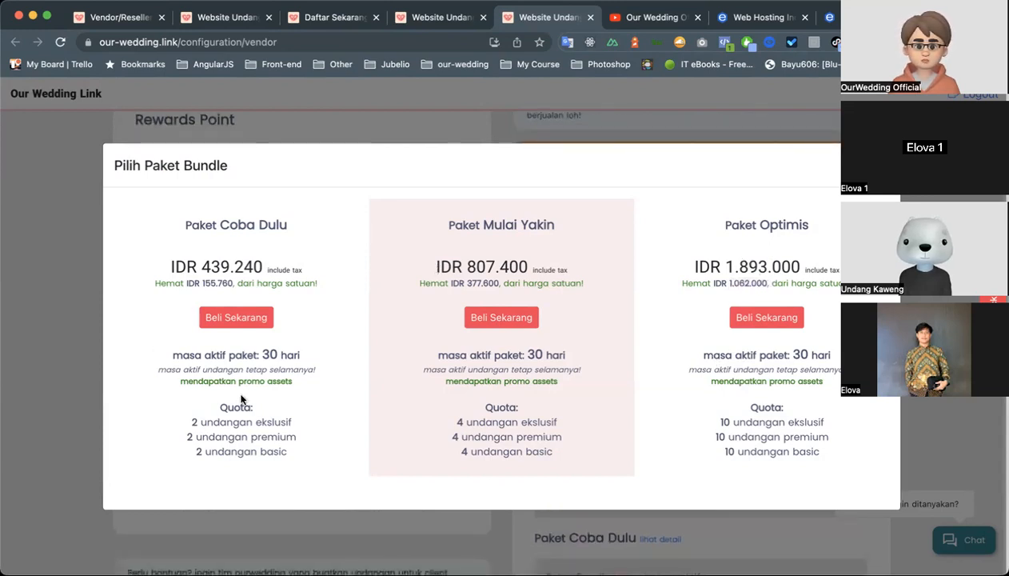
# Highlight the exclusive, premium and basic invitation quotas of Paket Coba Dulu.
pyautogui.moveTo(190, 421); pyautogui.dragTo(304, 428)
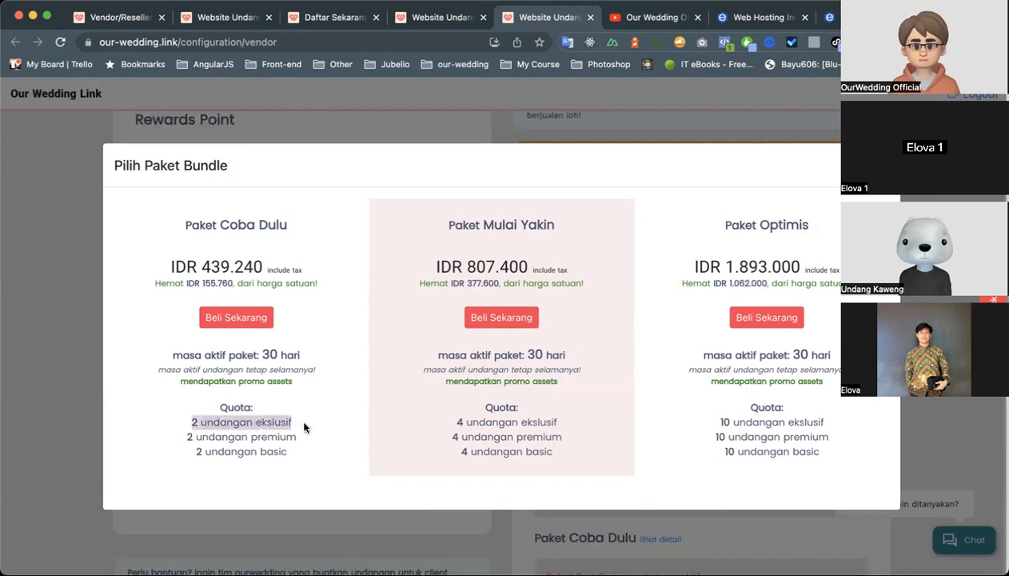
pyautogui.click(302, 432)
pyautogui.moveTo(167, 437); pyautogui.dragTo(279, 440)
pyautogui.moveTo(211, 449); pyautogui.dragTo(263, 443)
pyautogui.click(302, 436)
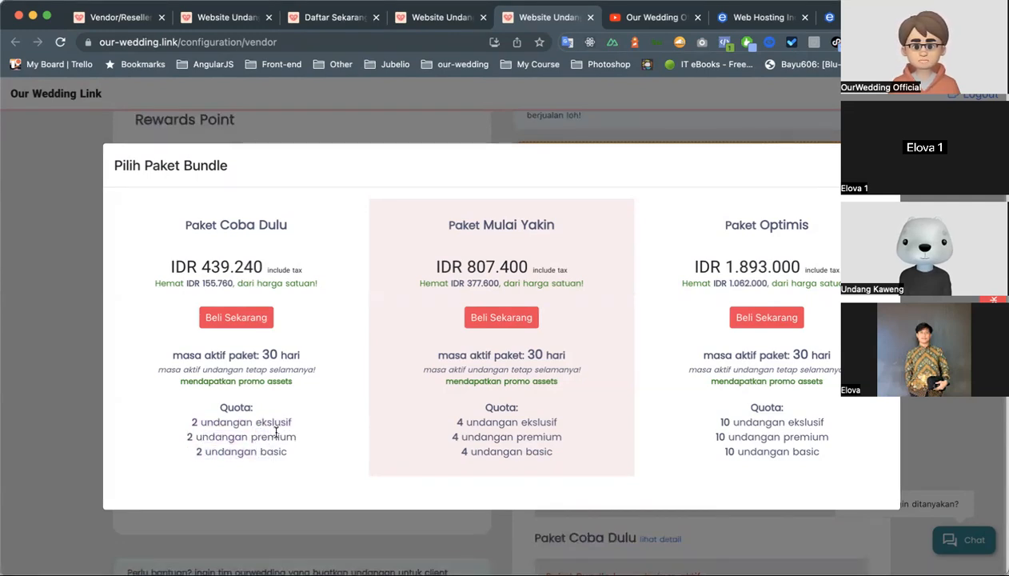
pyautogui.moveTo(184, 442); pyautogui.dragTo(302, 438)
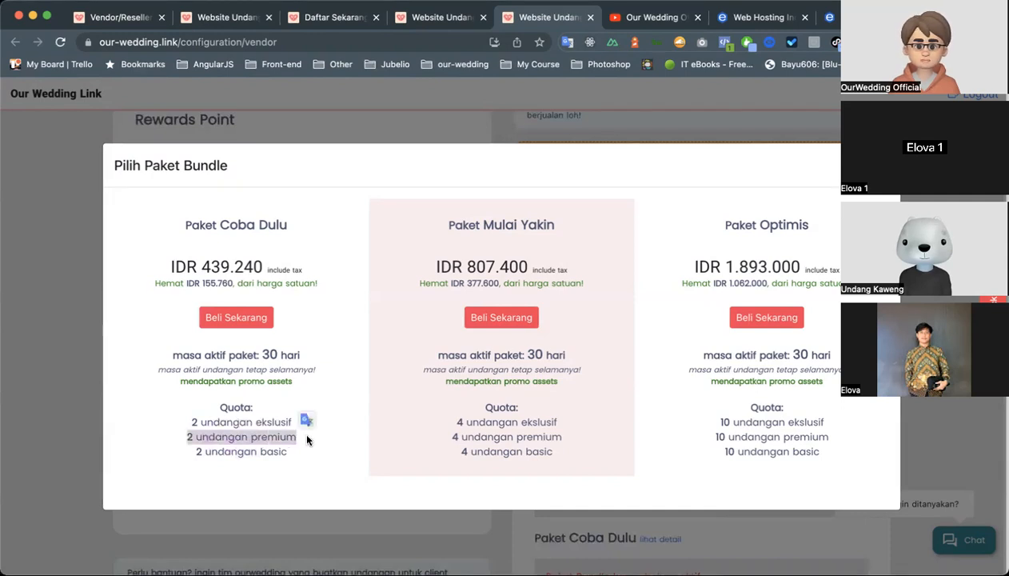
pyautogui.click(265, 387)
pyautogui.moveTo(181, 436); pyautogui.dragTo(293, 452)
pyautogui.click(294, 416)
pyautogui.moveTo(202, 398); pyautogui.dragTo(308, 453)
pyautogui.click(306, 453)
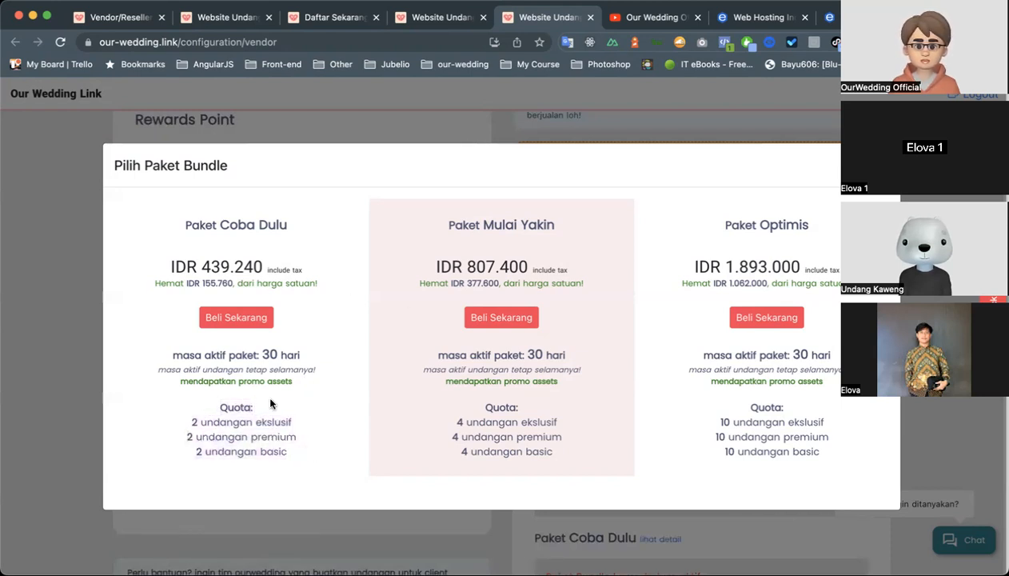
# Close the bundle package options, briefly reopen and dismiss them, and look through the vendor's purchased bundles and their payment statuses.
pyautogui.click(440, 106)
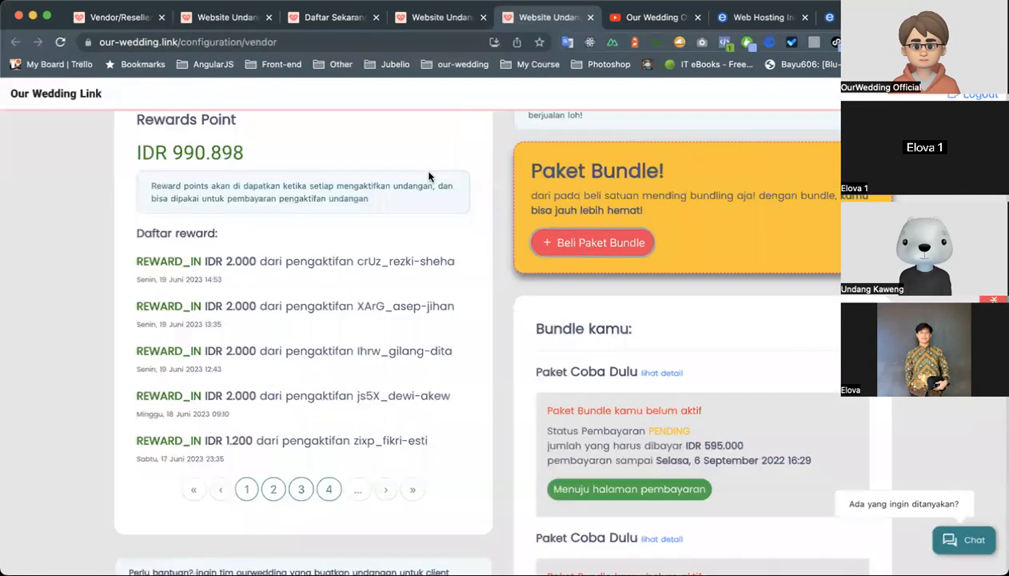
pyautogui.click(582, 244)
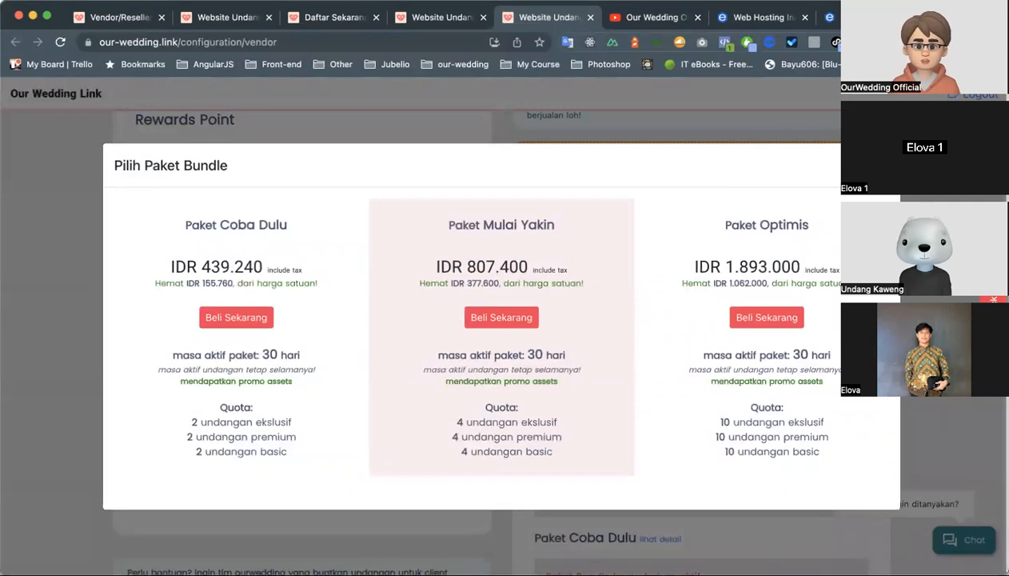
pyautogui.press('Escape')
pyautogui.scroll(-5, 743, 329)
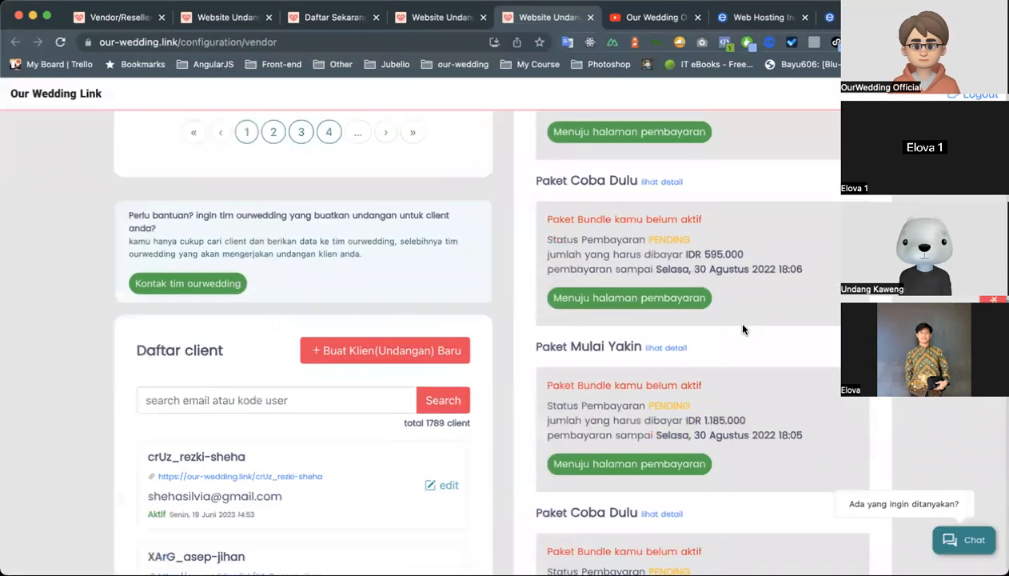
pyautogui.scroll(-3, 572, 332)
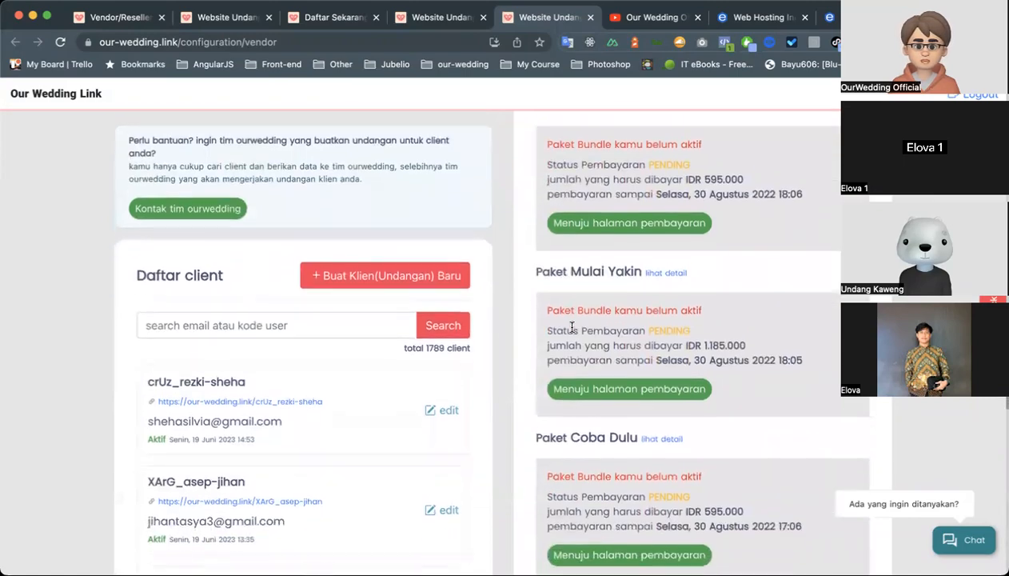
pyautogui.scroll(-6, 572, 332)
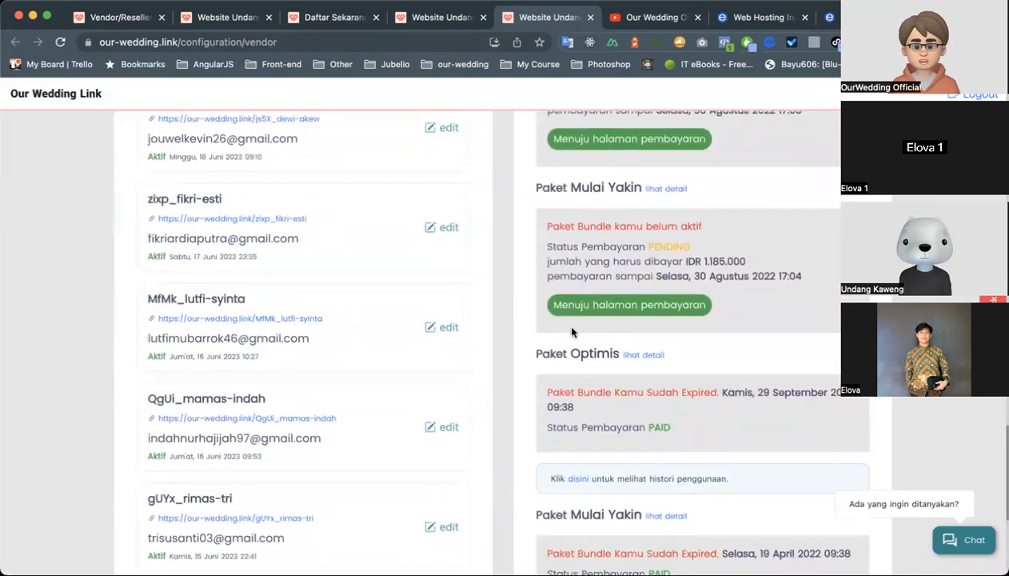
pyautogui.scroll(7, 470, 306)
pyautogui.scroll(-7, 472, 306)
pyautogui.scroll(6, 475, 301)
pyautogui.scroll(2, 476, 301)
# Open the form for creating a new client invitation, show its client email field and close the form.
pyautogui.click(445, 281)
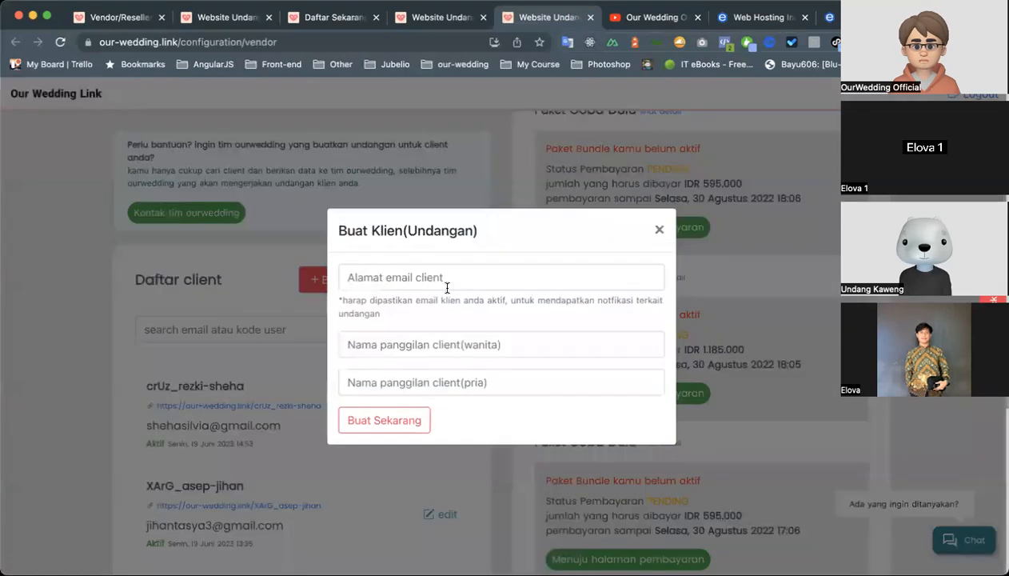
pyautogui.click(408, 279)
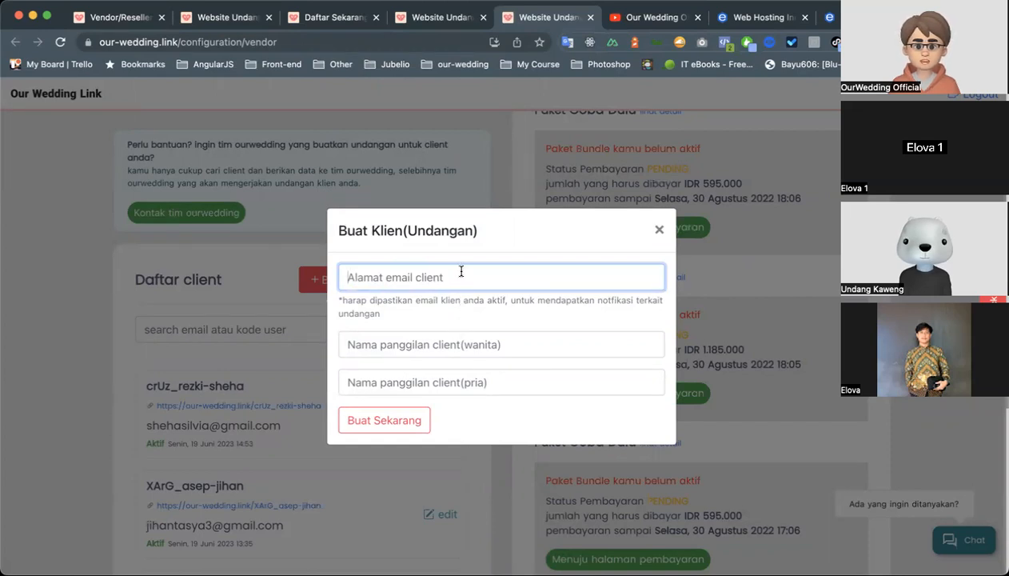
pyautogui.click(311, 334)
# Open the first invitation in the client list for editing and look over its preview and customization options.
pyautogui.scroll(-4, 320, 352)
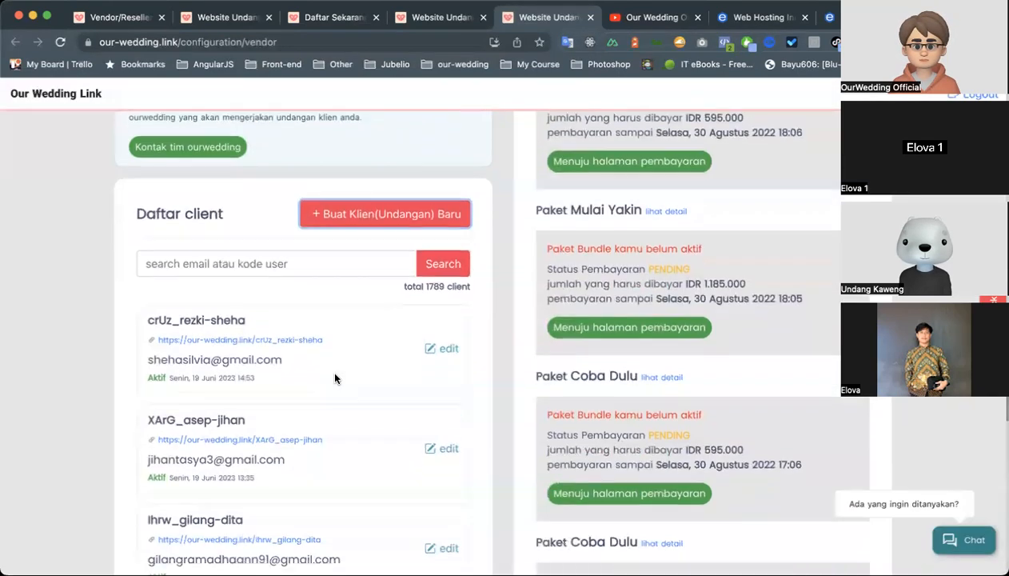
pyautogui.scroll(1, 392, 272)
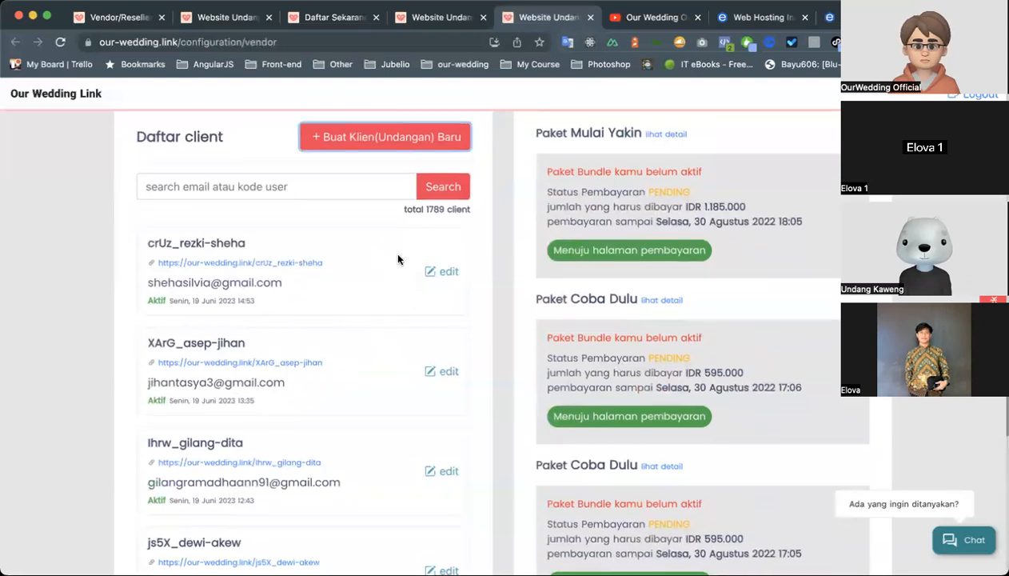
pyautogui.click(444, 273)
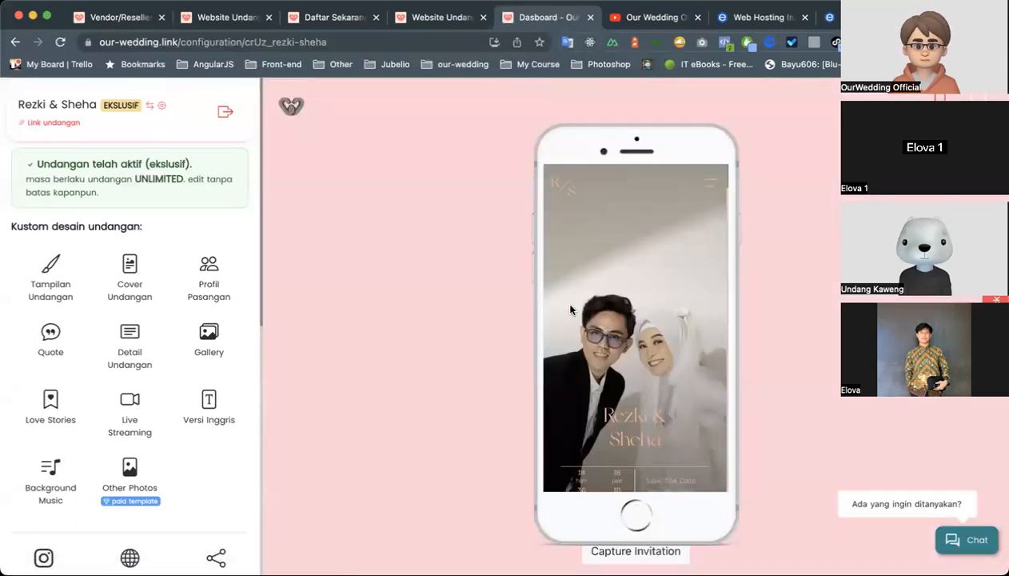
pyautogui.scroll(-3, 562, 316)
pyautogui.scroll(-3, 562, 316)
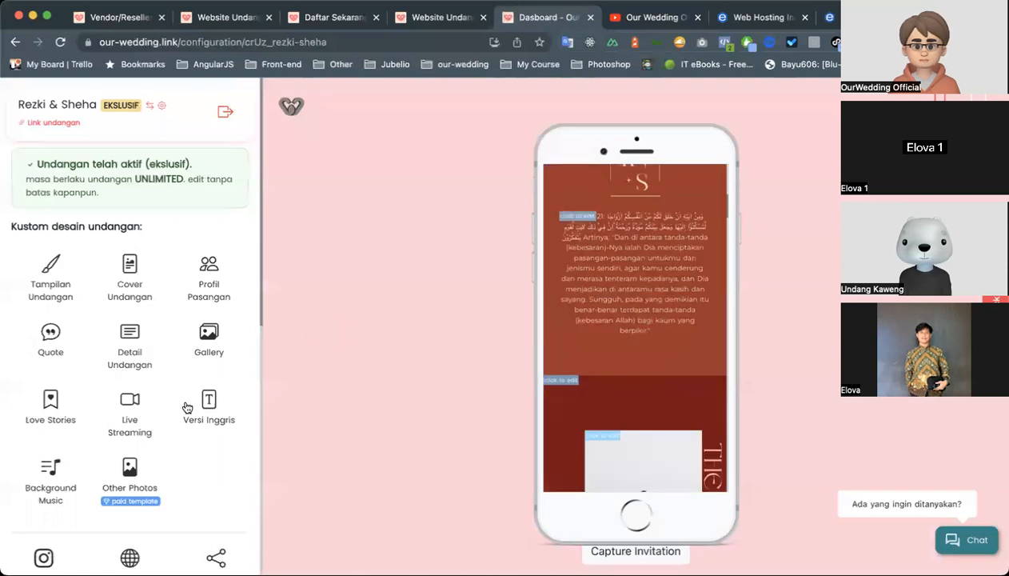
pyautogui.scroll(-4, 185, 405)
pyautogui.scroll(-4, 186, 408)
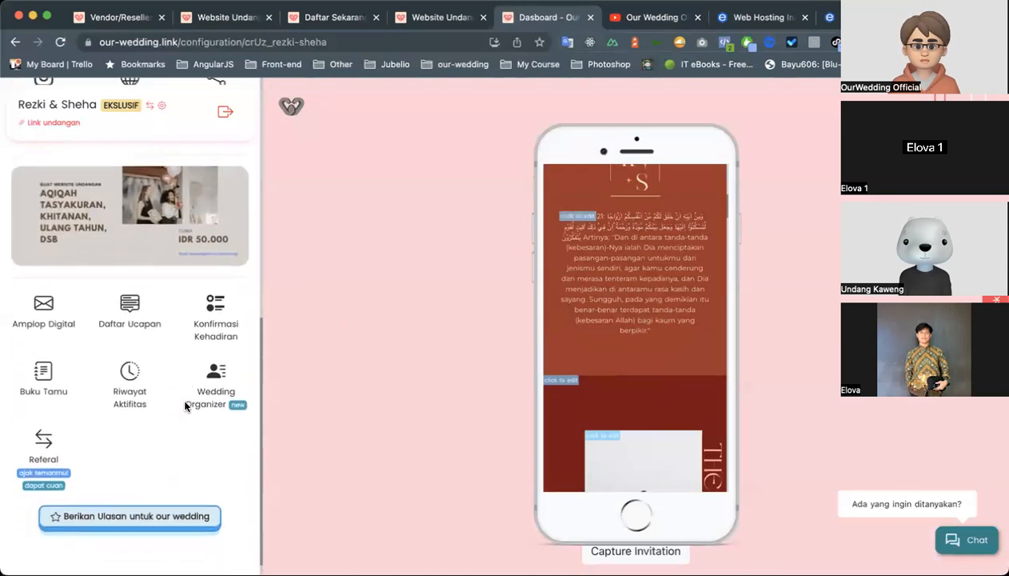
pyautogui.scroll(10, 185, 406)
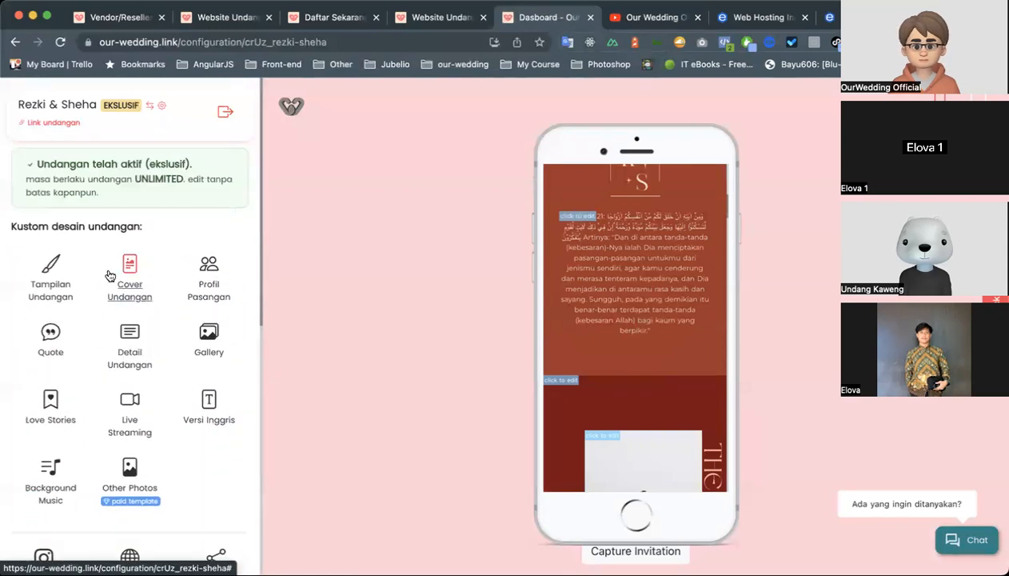
# Open the Tampilan Undangan settings, go to the vendor's client-editing permission and look through the invitation preview.
pyautogui.click(56, 280)
pyautogui.scroll(-6, 8, 333)
pyautogui.scroll(-8, 6, 333)
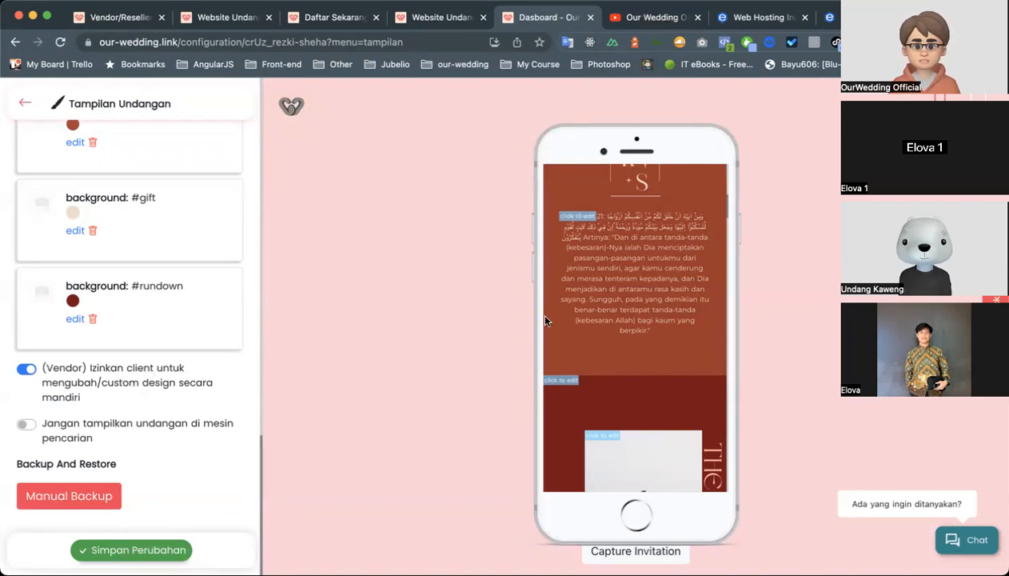
pyautogui.scroll(5, 588, 316)
pyautogui.scroll(-3, 590, 315)
pyautogui.scroll(4, 588, 317)
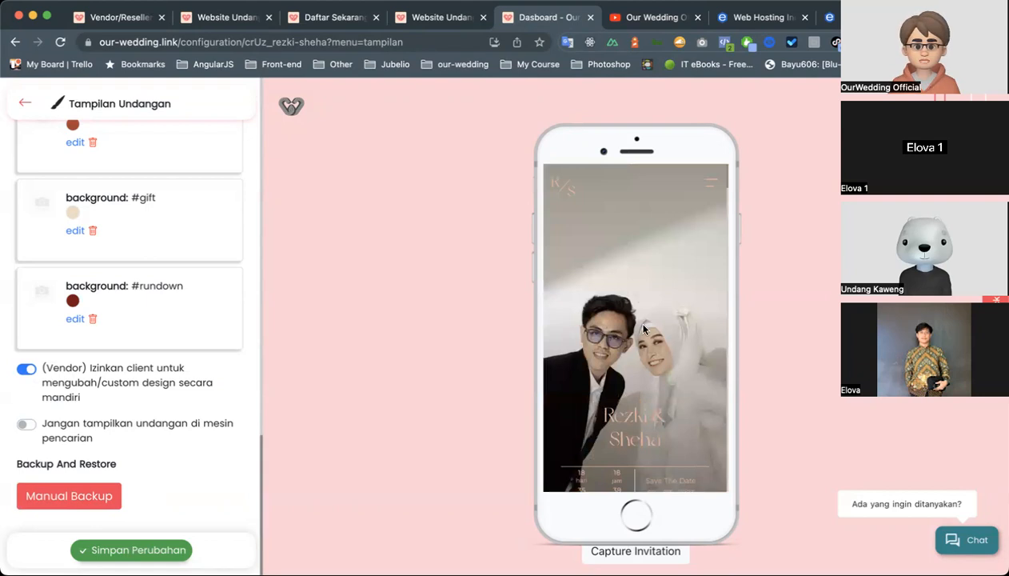
pyautogui.scroll(-2, 658, 346)
pyautogui.scroll(-3, 658, 347)
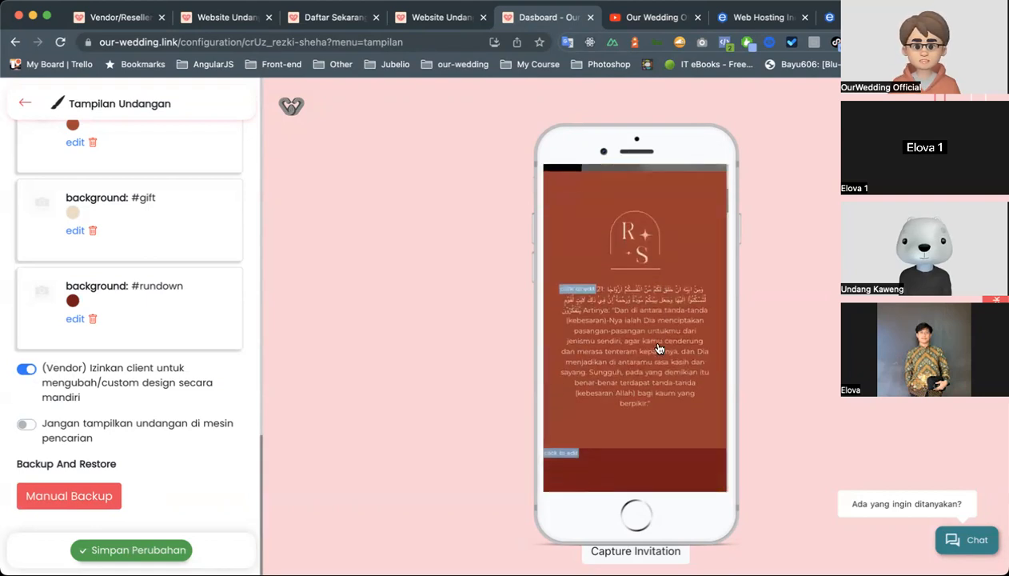
pyautogui.scroll(-3, 660, 349)
pyautogui.scroll(-5, 659, 349)
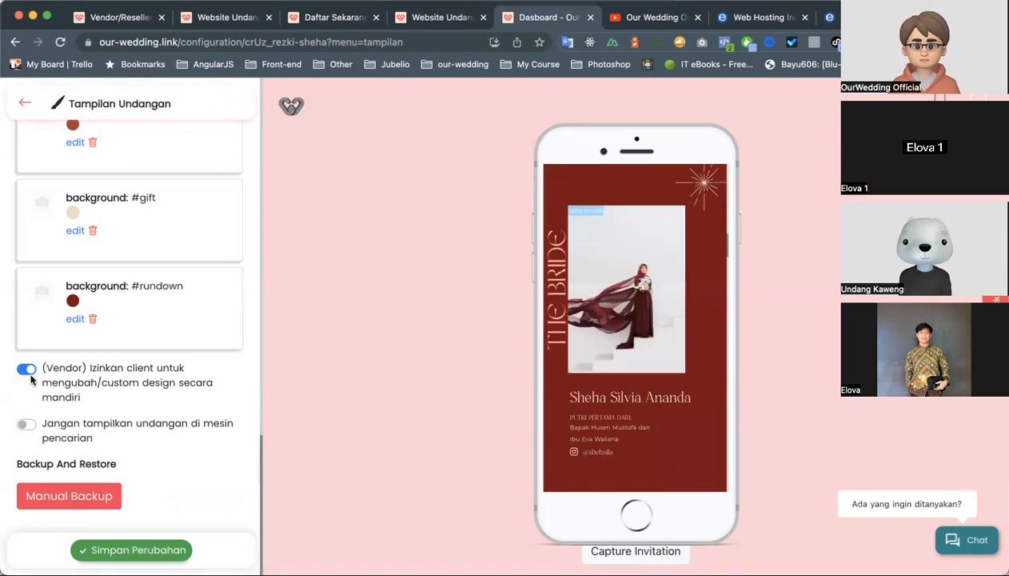
# Review the vendor's client-editing permission, return to the invitation's main options and look over the available customization and sharing features.
pyautogui.scroll(5, 162, 399)
pyautogui.scroll(-5, 163, 399)
pyautogui.scroll(10, 162, 399)
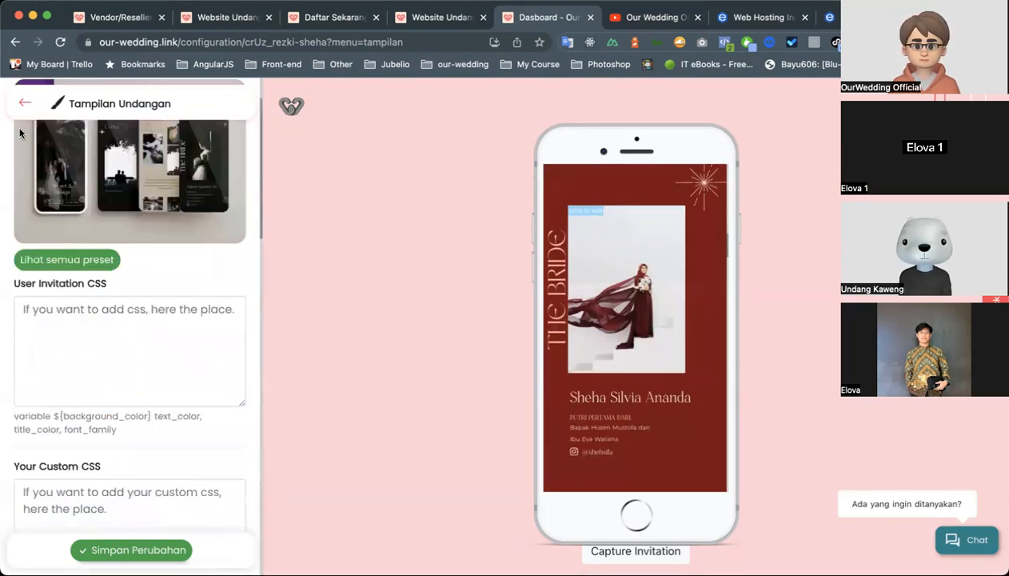
pyautogui.click(22, 104)
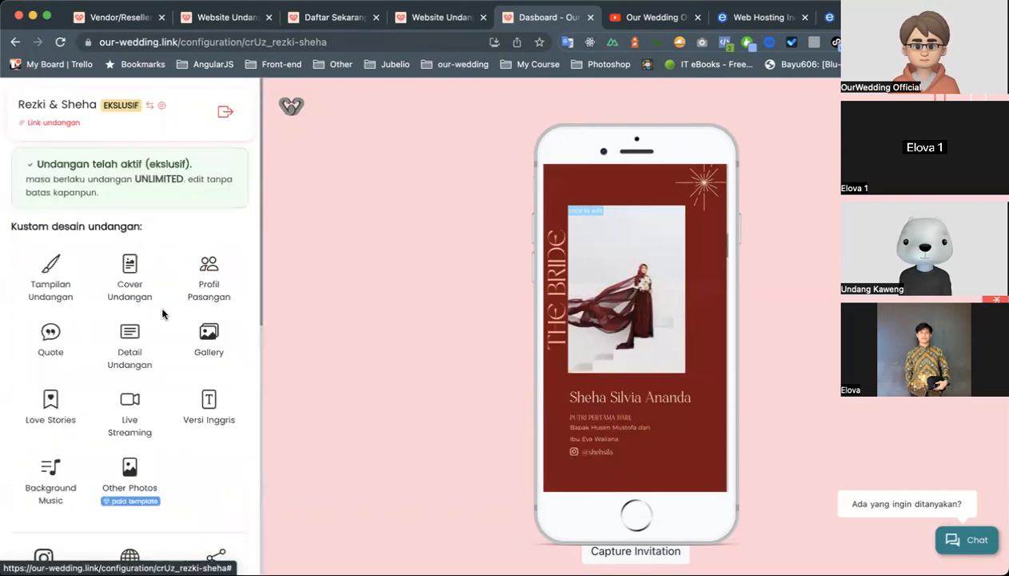
pyautogui.scroll(-3, 162, 313)
pyautogui.scroll(-4, 162, 314)
pyautogui.scroll(3, 162, 314)
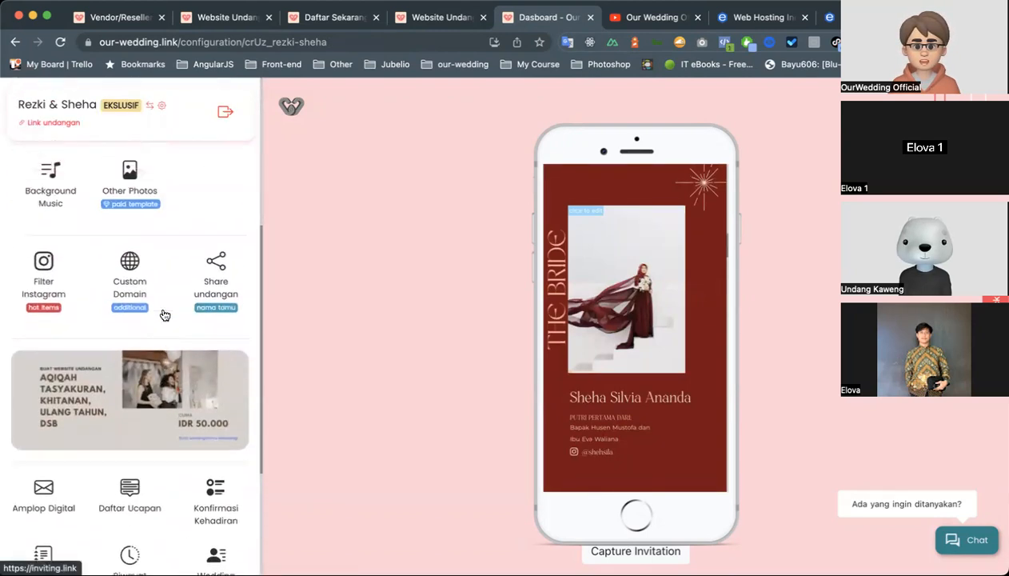
pyautogui.scroll(3, 163, 314)
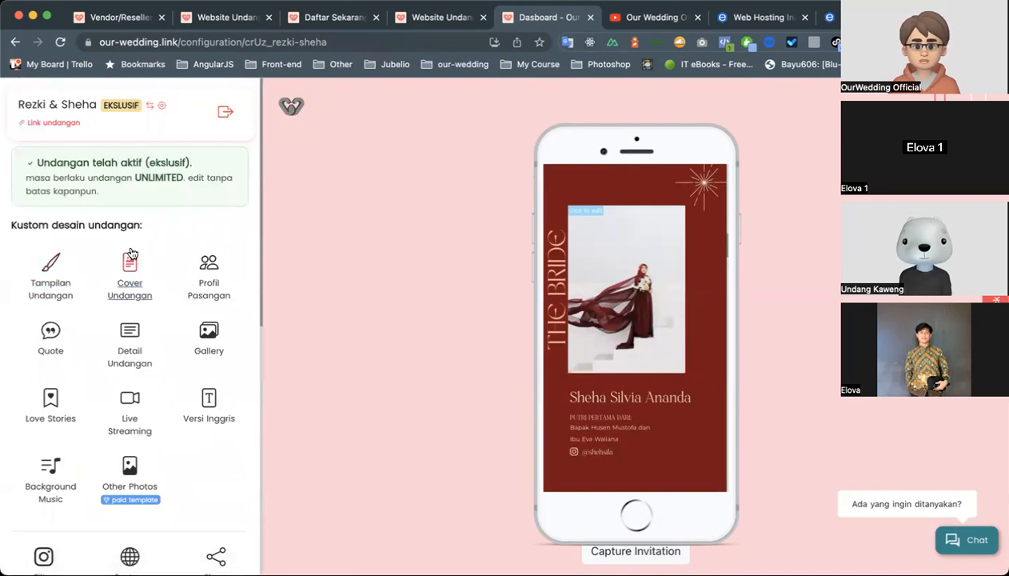
# Open the full preset list from the Tampilan Undangan settings, browse the luxury, exclusive and other designs, and close the list.
pyautogui.click(50, 286)
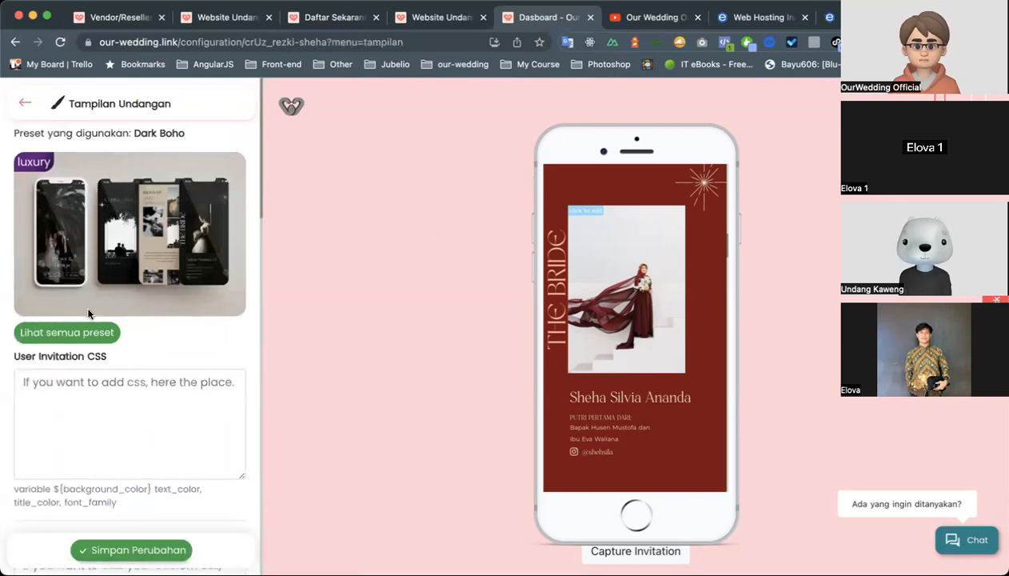
pyautogui.click(86, 330)
pyautogui.scroll(-5, 324, 257)
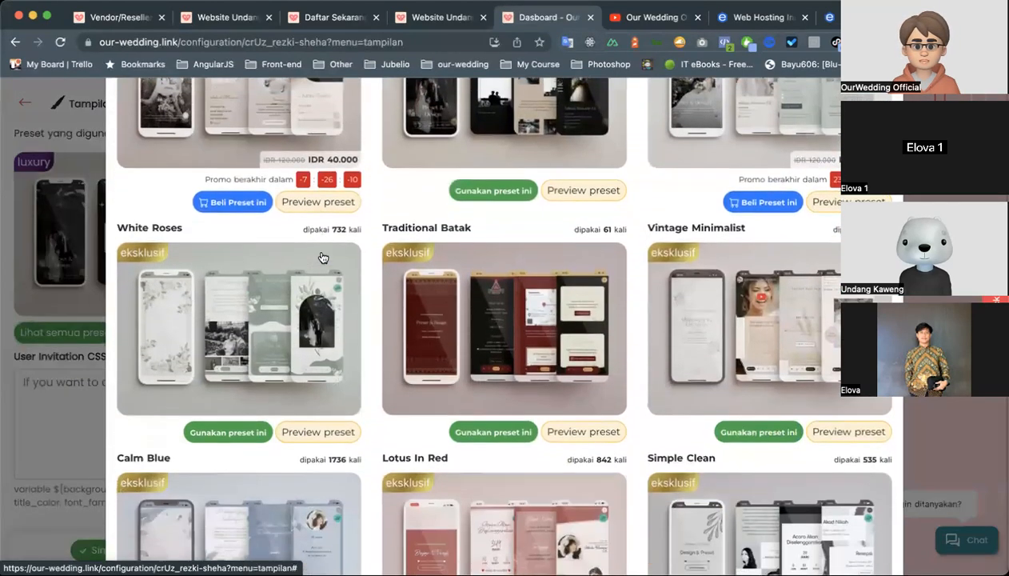
pyautogui.scroll(3, 322, 254)
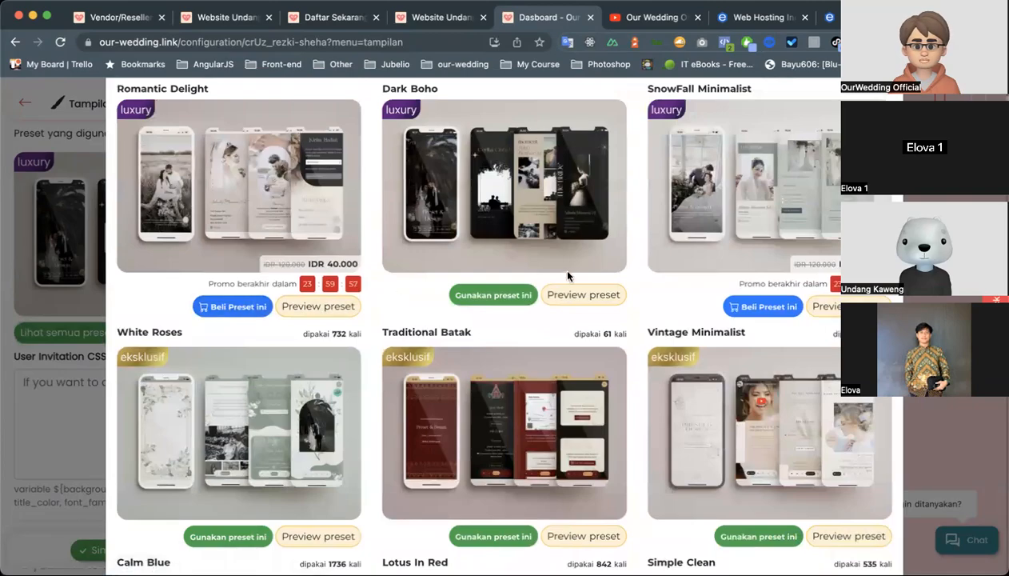
pyautogui.scroll(-1, 776, 196)
pyautogui.scroll(-20, 620, 277)
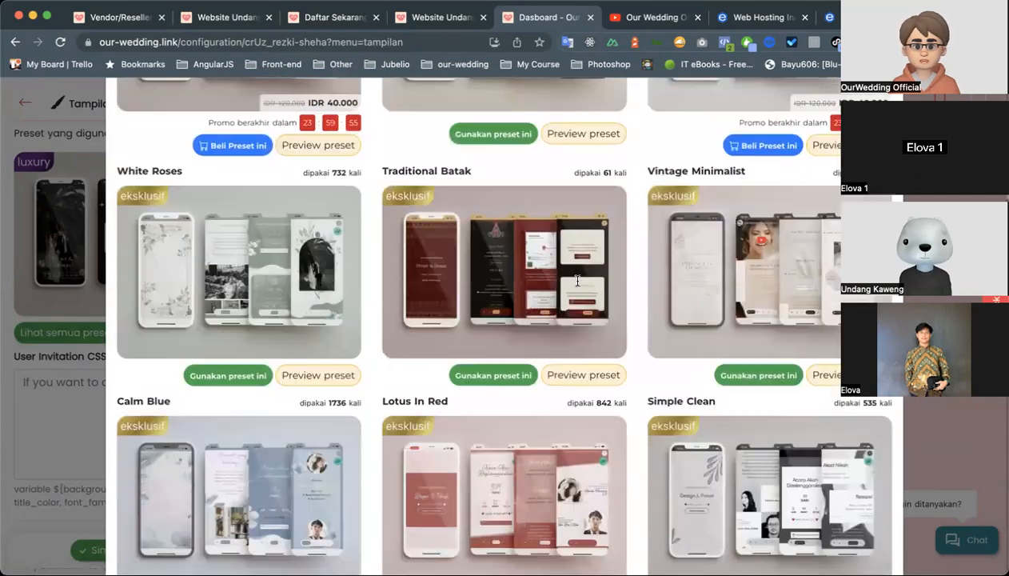
pyautogui.scroll(-10, 577, 280)
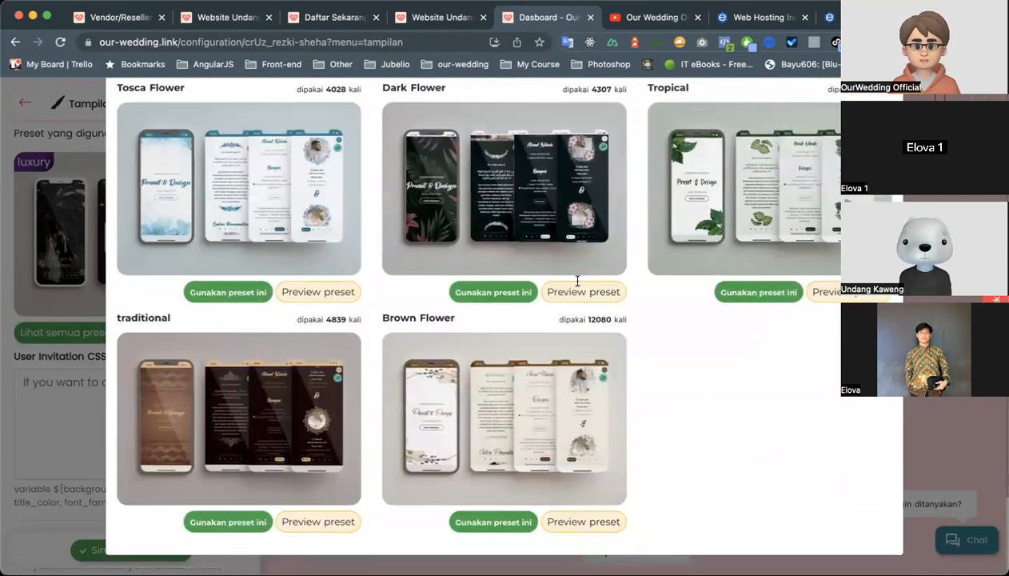
pyautogui.scroll(10, 577, 283)
pyautogui.scroll(3, 622, 159)
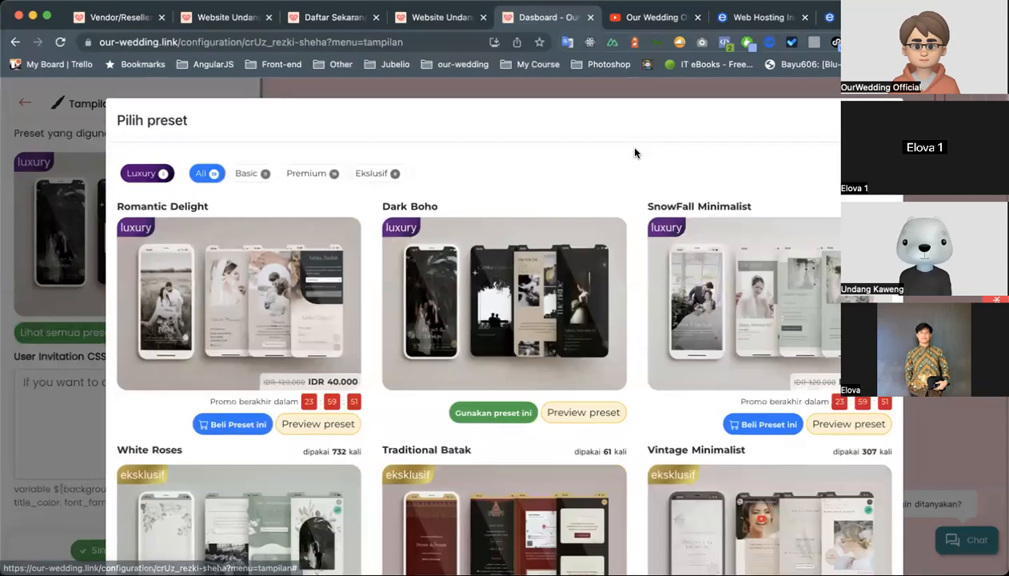
pyautogui.click(80, 344)
# Show the Your Custom CSS field in the Tampilan Undangan settings and examine the preview's bride, video and love story sections.
pyautogui.scroll(-5, 181, 313)
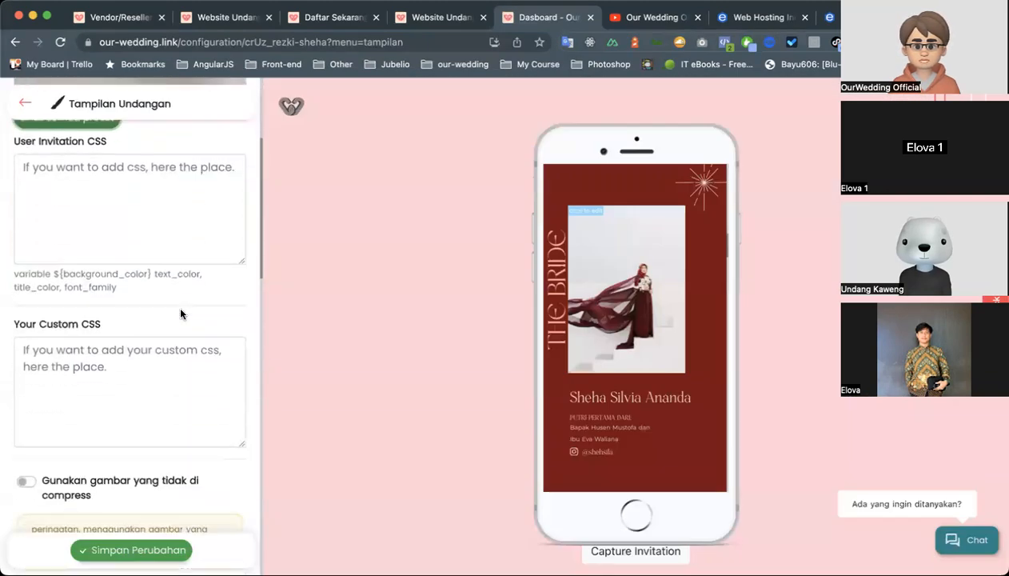
pyautogui.scroll(1, 178, 304)
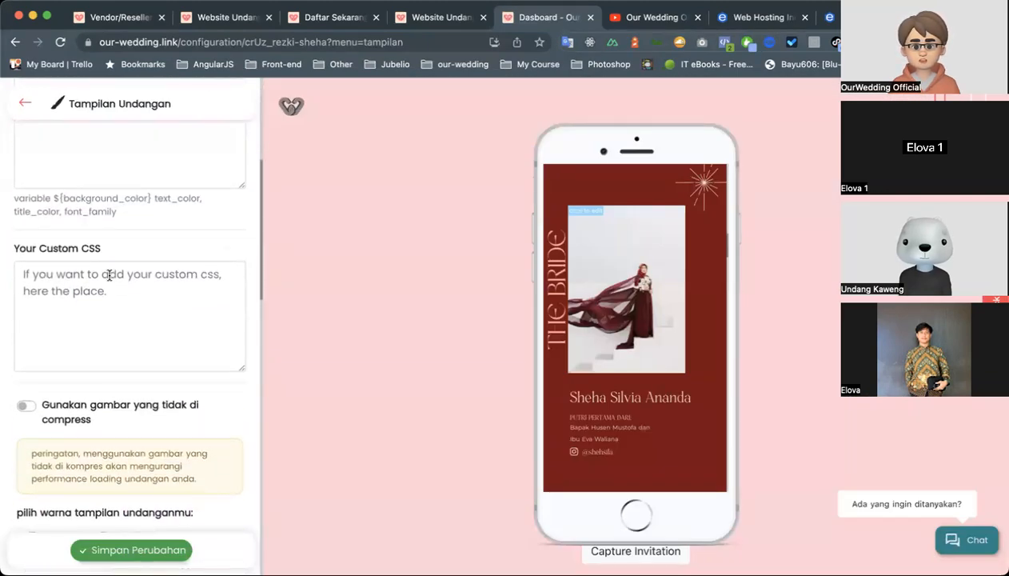
pyautogui.click(187, 241)
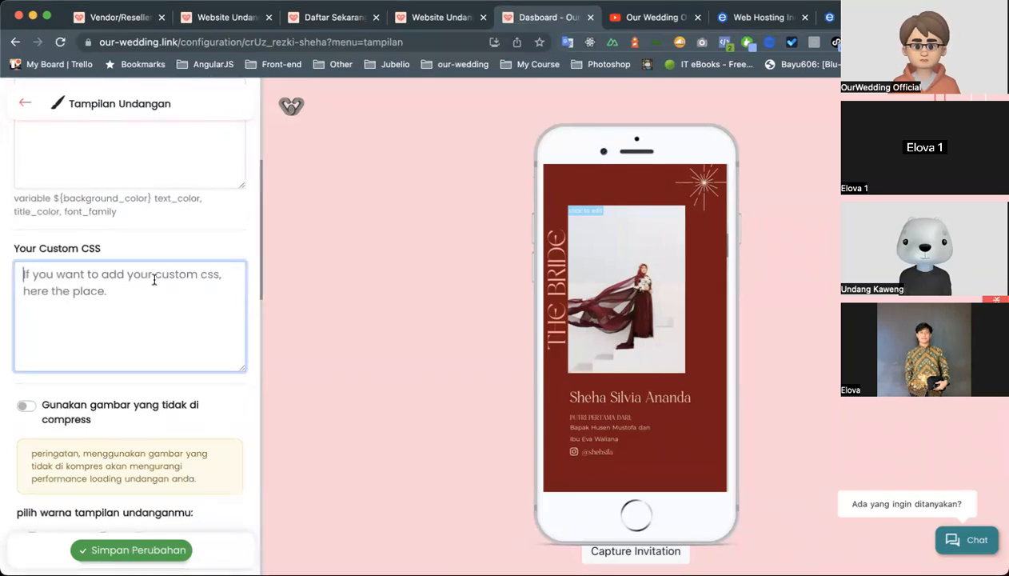
pyautogui.scroll(-3, 575, 287)
pyautogui.scroll(-3, 574, 286)
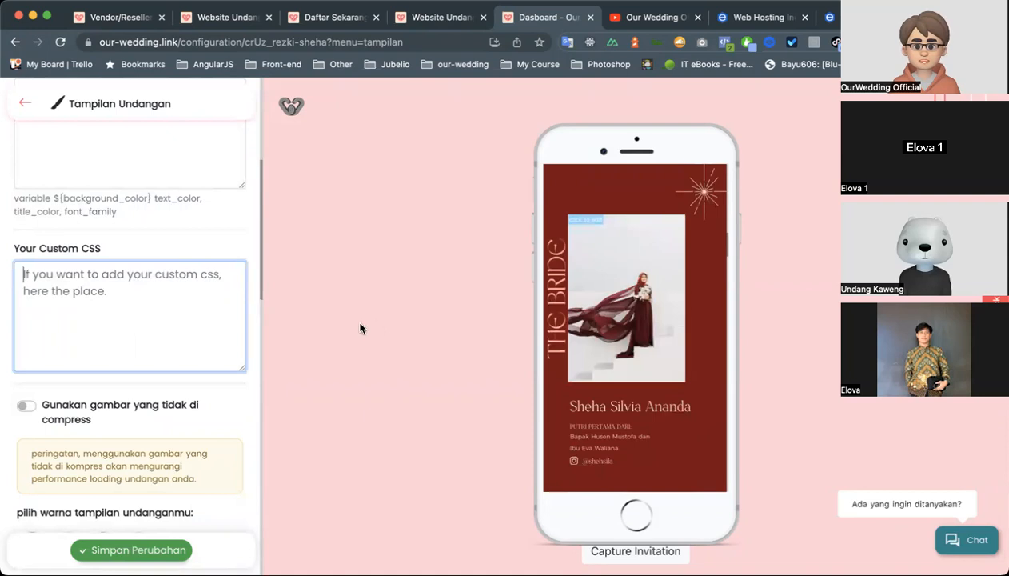
pyautogui.scroll(-5, 602, 340)
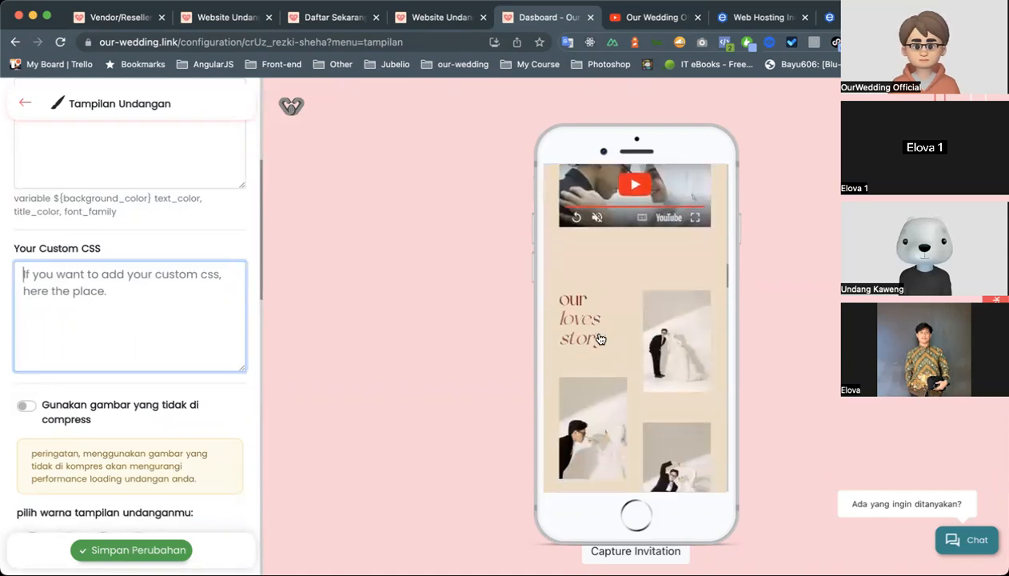
pyautogui.scroll(2, 602, 340)
pyautogui.scroll(-3, 160, 464)
pyautogui.scroll(5, 96, 280)
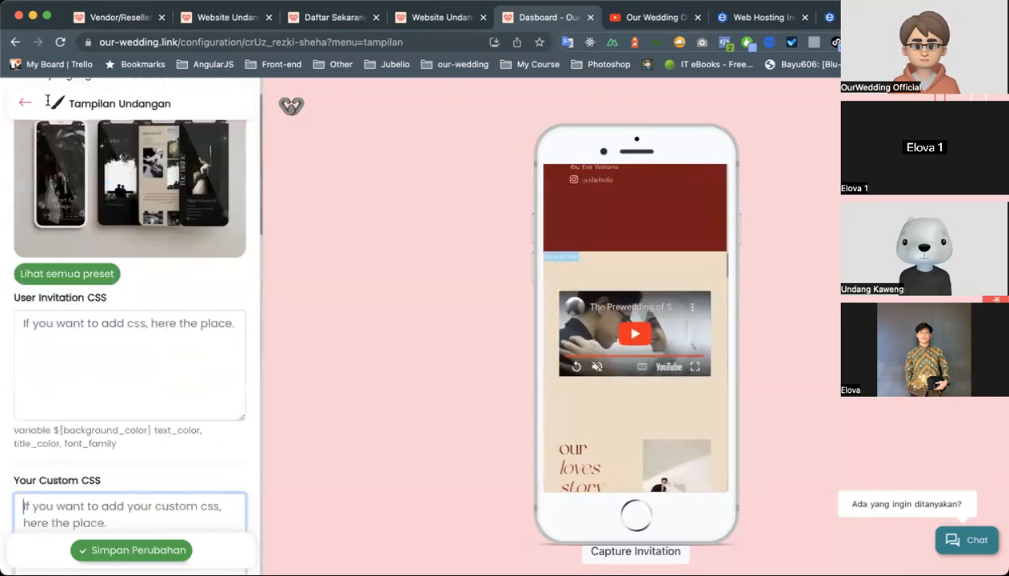
# Return to the invitation's main options and examine the preview from the opening quote through the gallery to the event details.
pyautogui.click(24, 103)
pyautogui.scroll(-1, 138, 292)
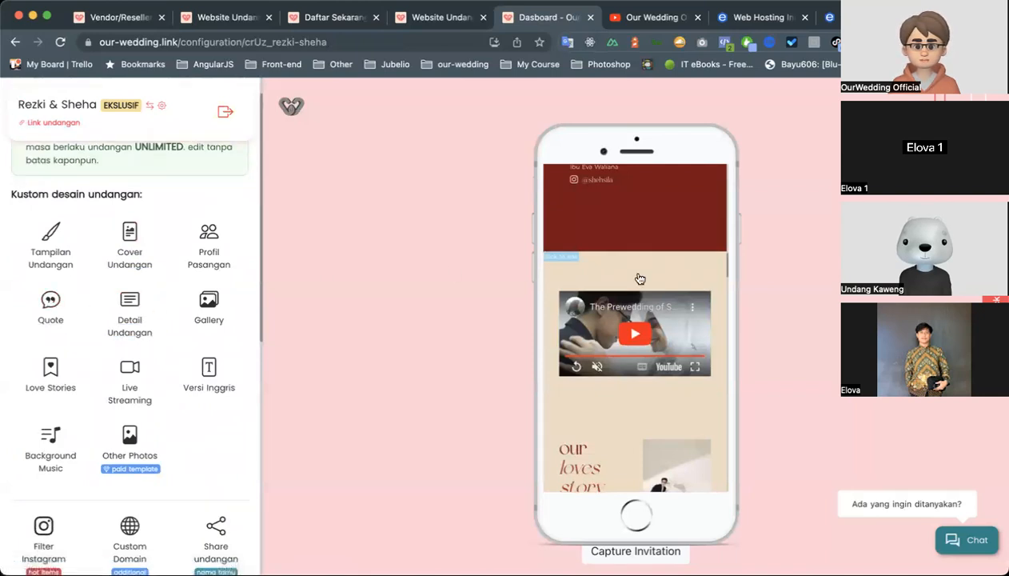
pyautogui.scroll(5, 640, 279)
pyautogui.scroll(2, 640, 279)
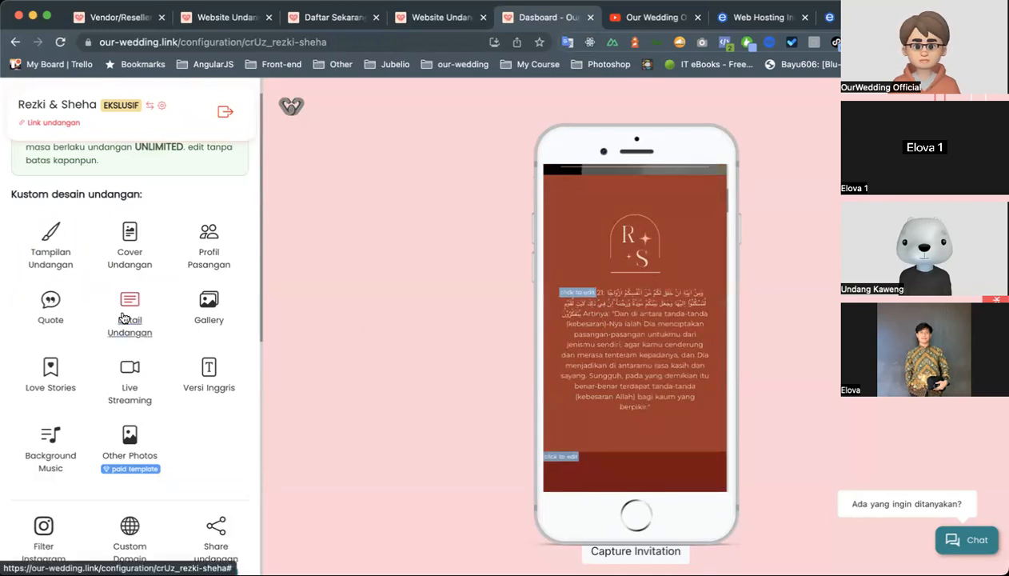
pyautogui.scroll(-5, 630, 328)
pyautogui.scroll(-15, 630, 326)
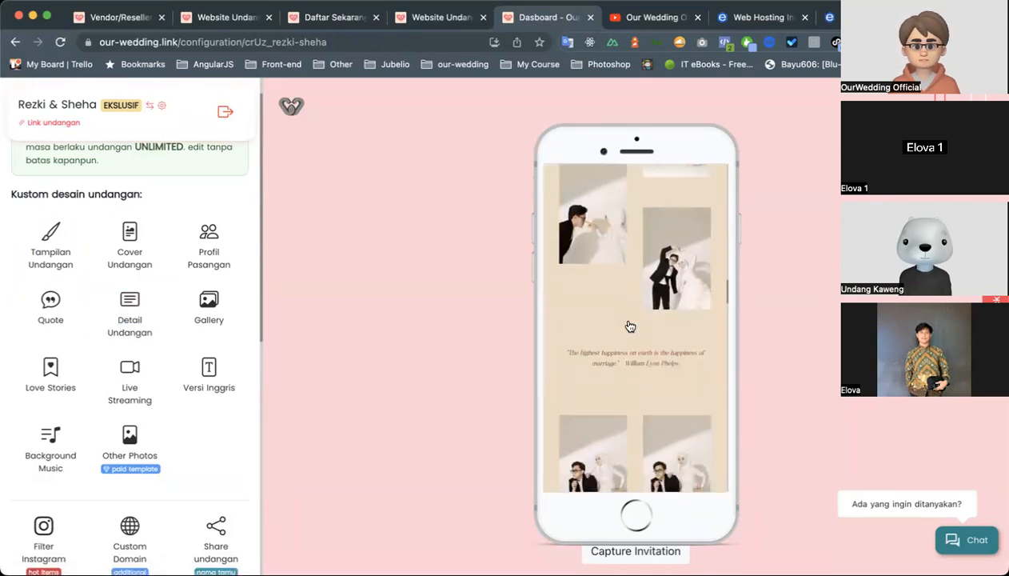
pyautogui.scroll(-15, 630, 326)
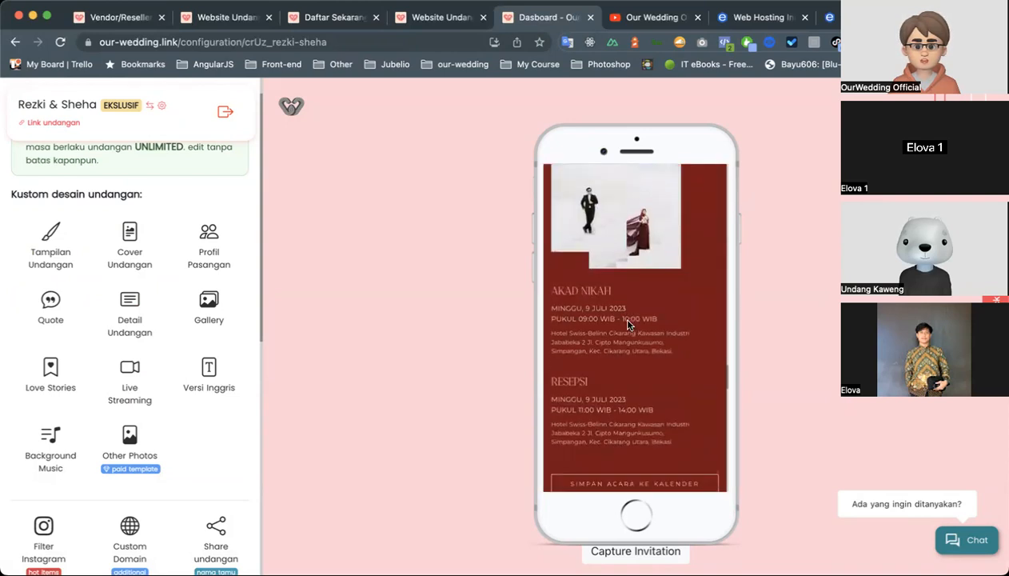
pyautogui.scroll(4, 603, 272)
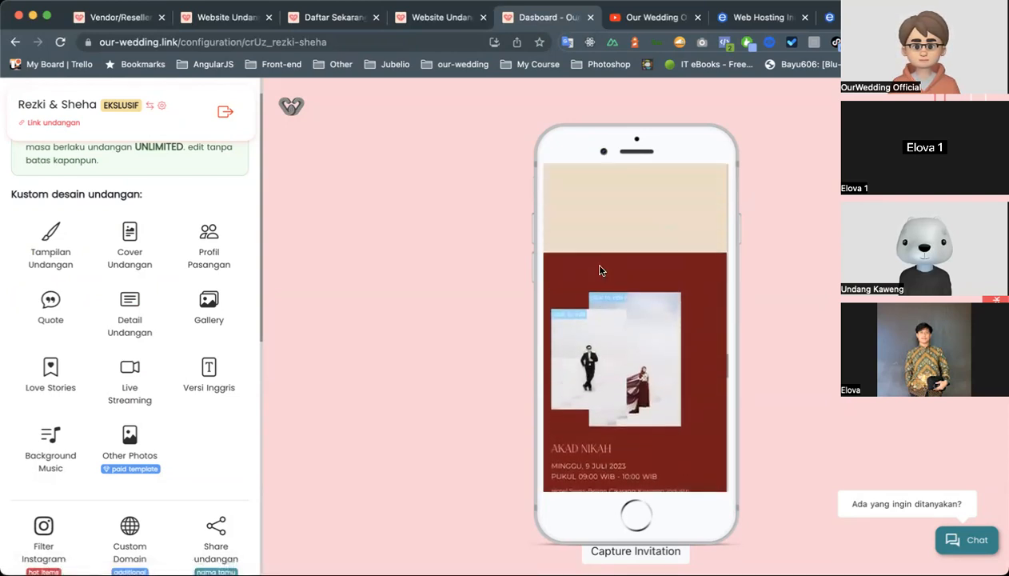
pyautogui.scroll(-2, 602, 270)
pyautogui.scroll(15, 575, 321)
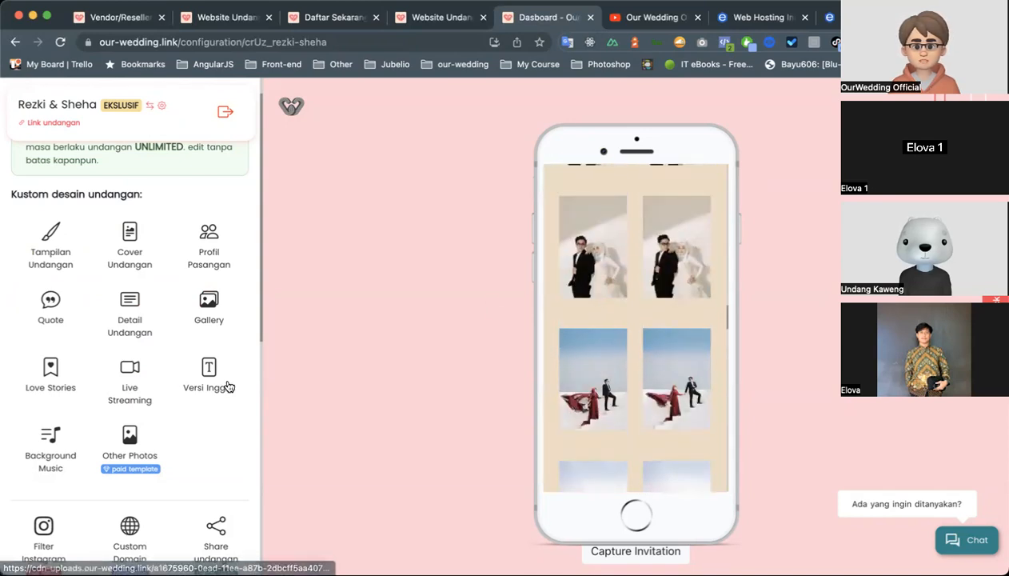
# Go back to the bride's profile in the invitation preview and examine the prewedding video and love story photos below it.
pyautogui.scroll(3, 676, 282)
pyautogui.scroll(10, 676, 282)
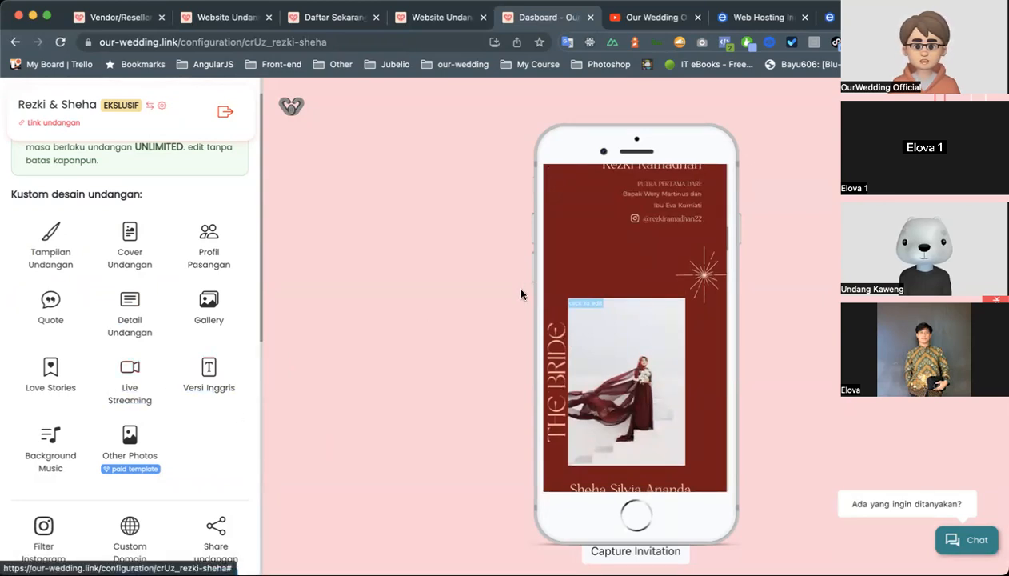
pyautogui.scroll(-3, 586, 266)
pyautogui.scroll(-1, 552, 250)
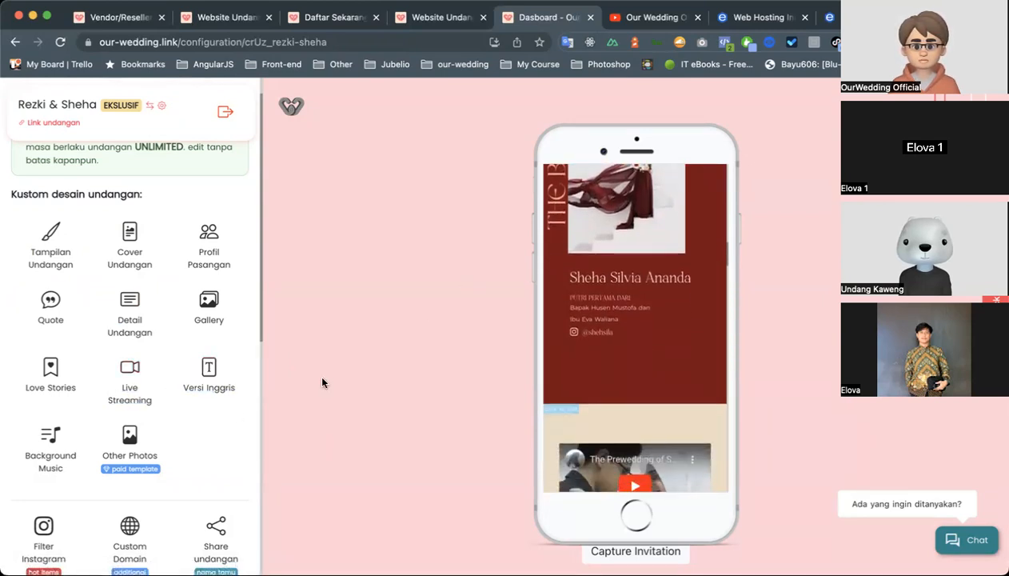
pyautogui.scroll(-2, 675, 256)
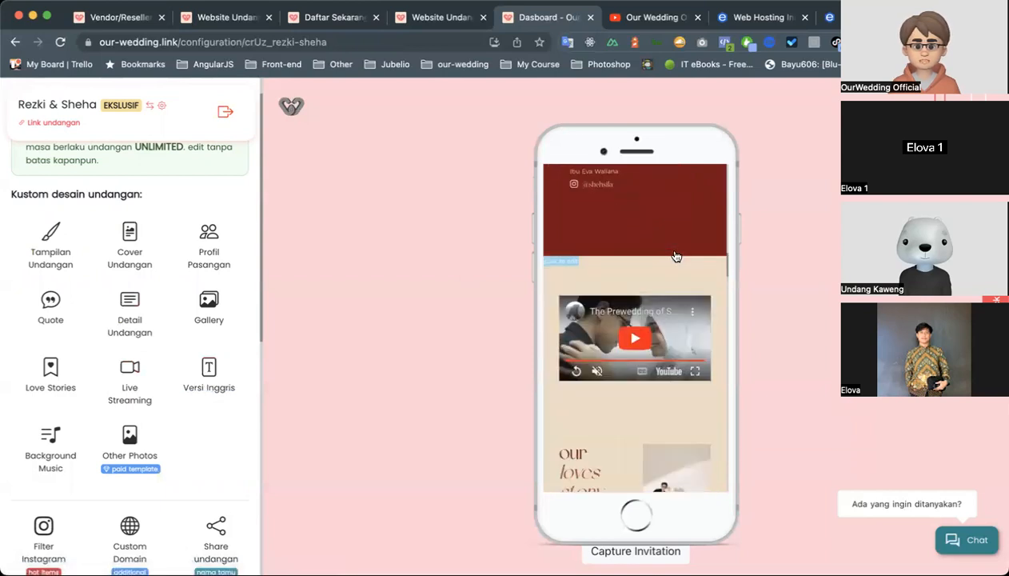
pyautogui.scroll(-5, 675, 256)
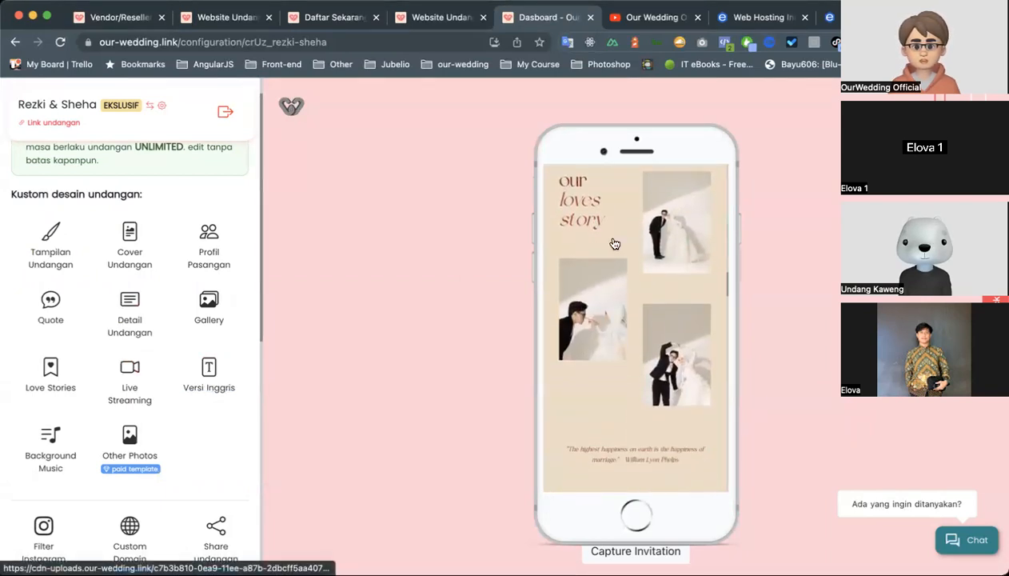
pyautogui.scroll(-1, 600, 284)
# Open the Versi Inggris setting, look through the preview's gallery and event details, and return to the invitation's main options.
pyautogui.click(210, 382)
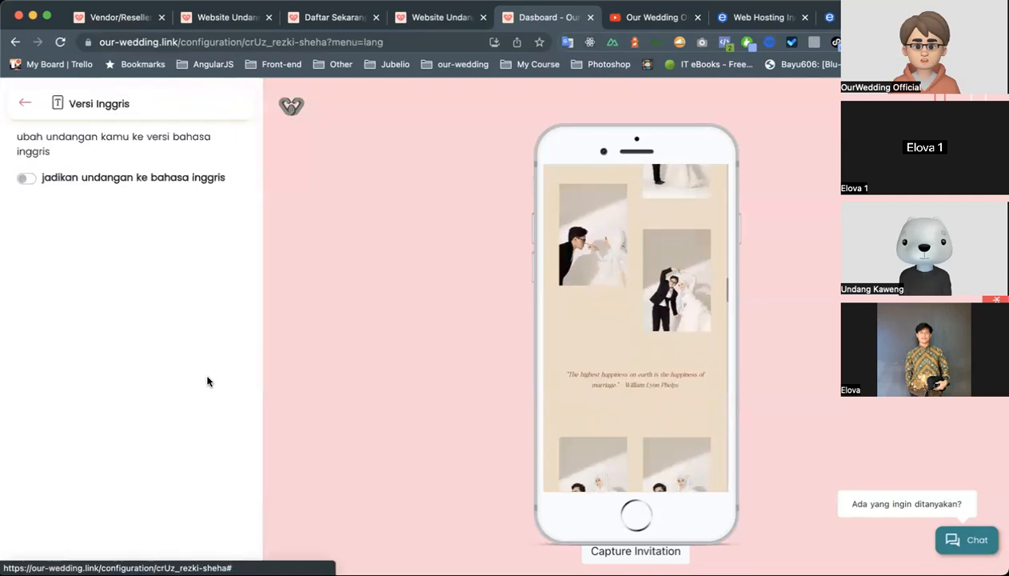
pyautogui.scroll(-10, 622, 274)
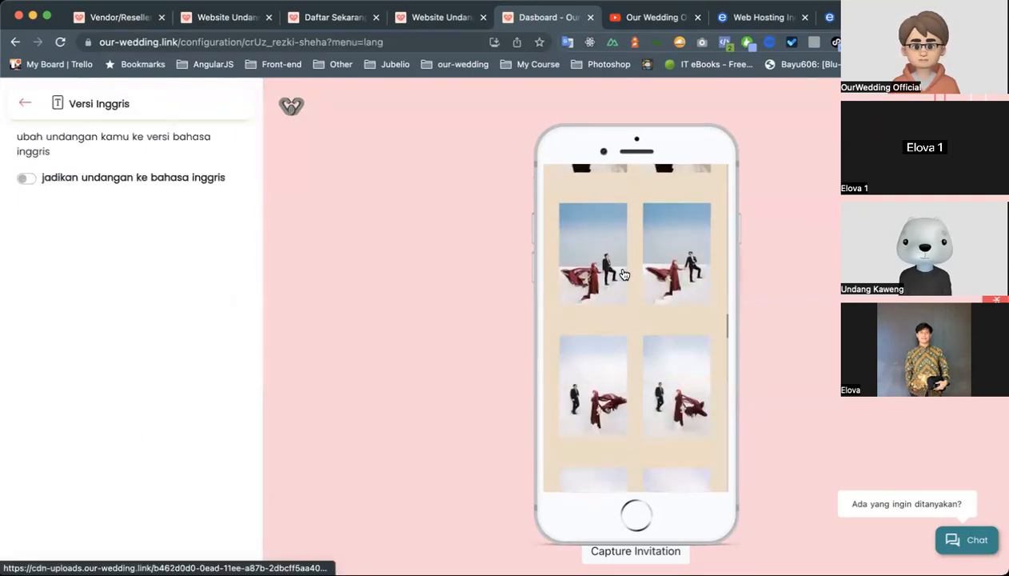
pyautogui.scroll(-5, 624, 274)
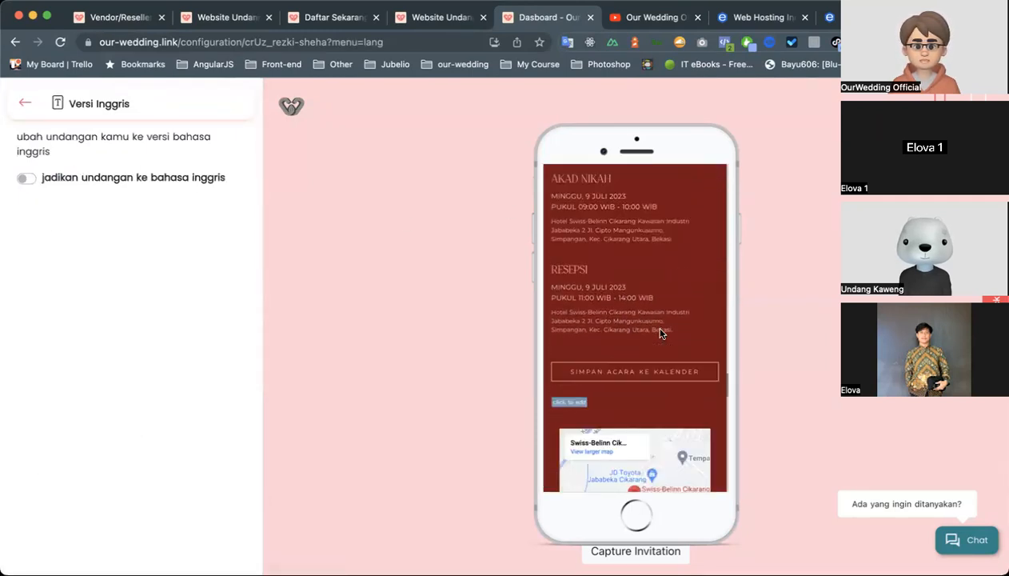
pyautogui.click(24, 104)
pyautogui.scroll(-4, 200, 264)
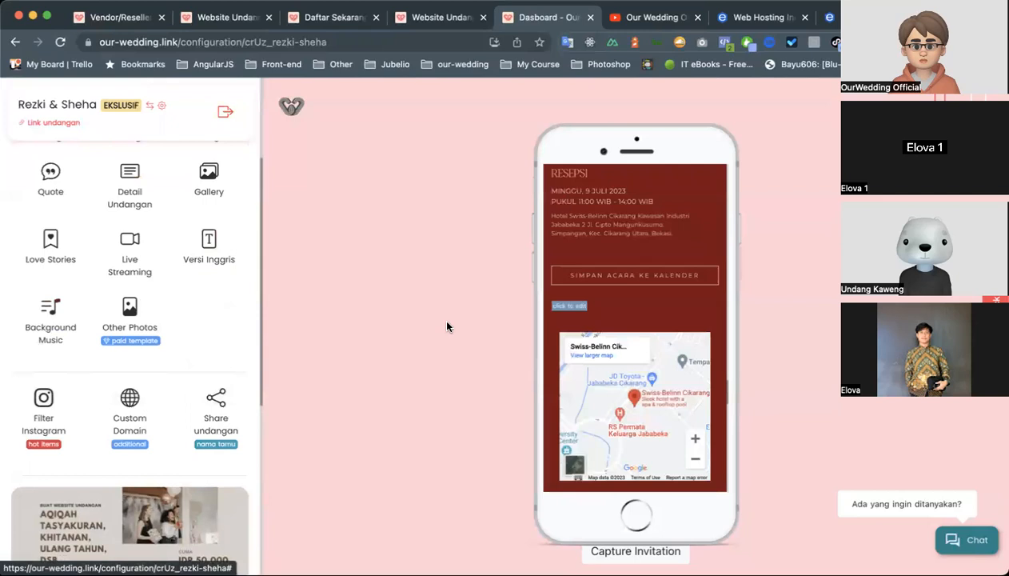
pyautogui.scroll(-1, 631, 297)
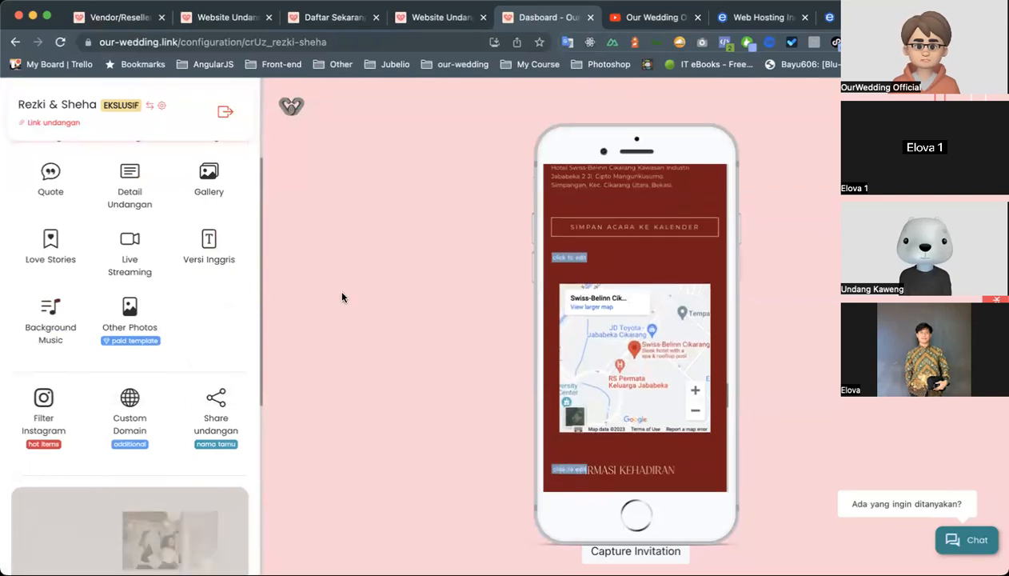
# Open the Other Photos settings and look through the invitation preview down to the closing photo and back to the gallery.
pyautogui.click(152, 324)
pyautogui.scroll(-10, 638, 248)
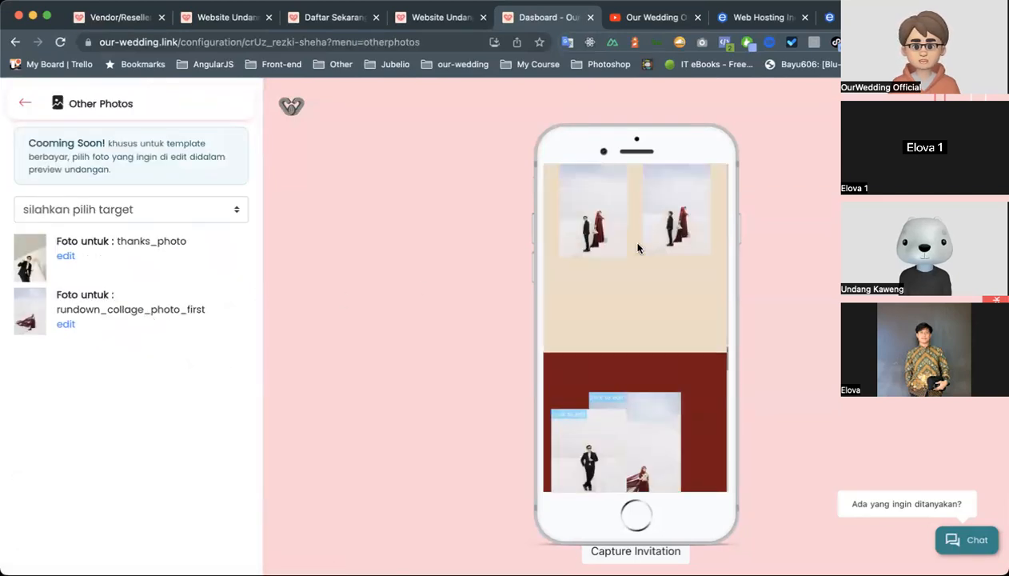
pyautogui.scroll(-5, 640, 250)
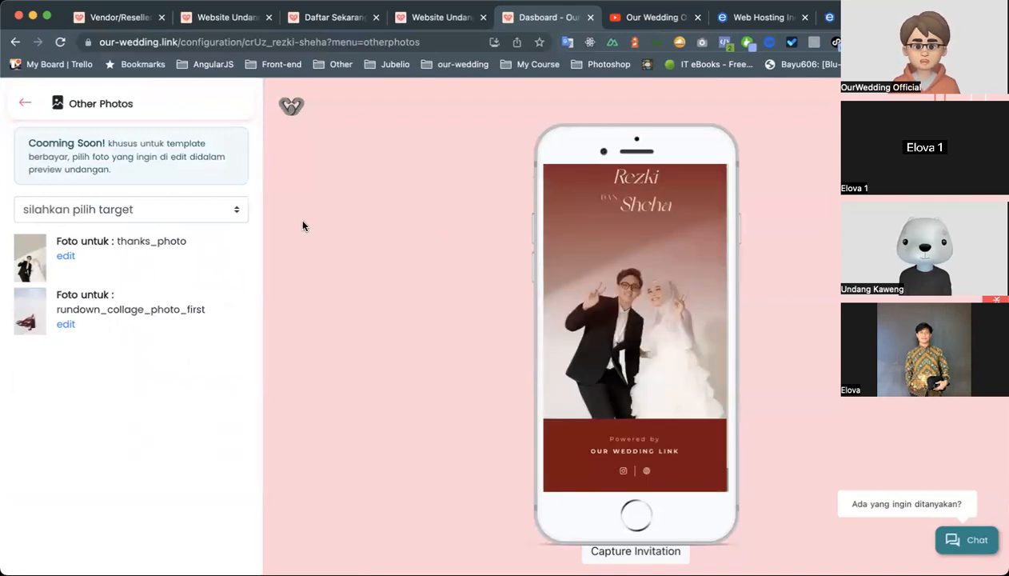
pyautogui.scroll(20, 664, 296)
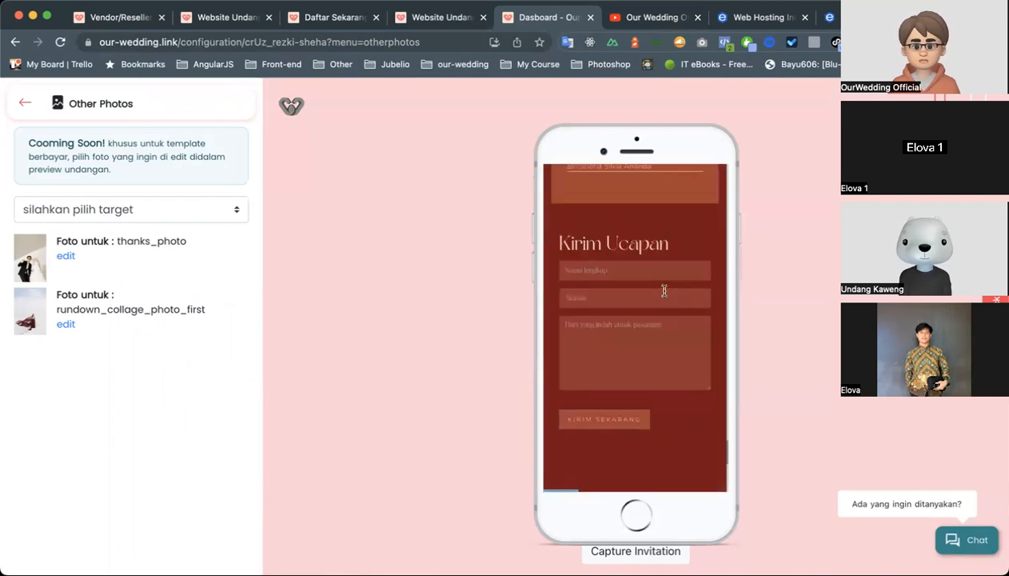
pyautogui.scroll(15, 664, 296)
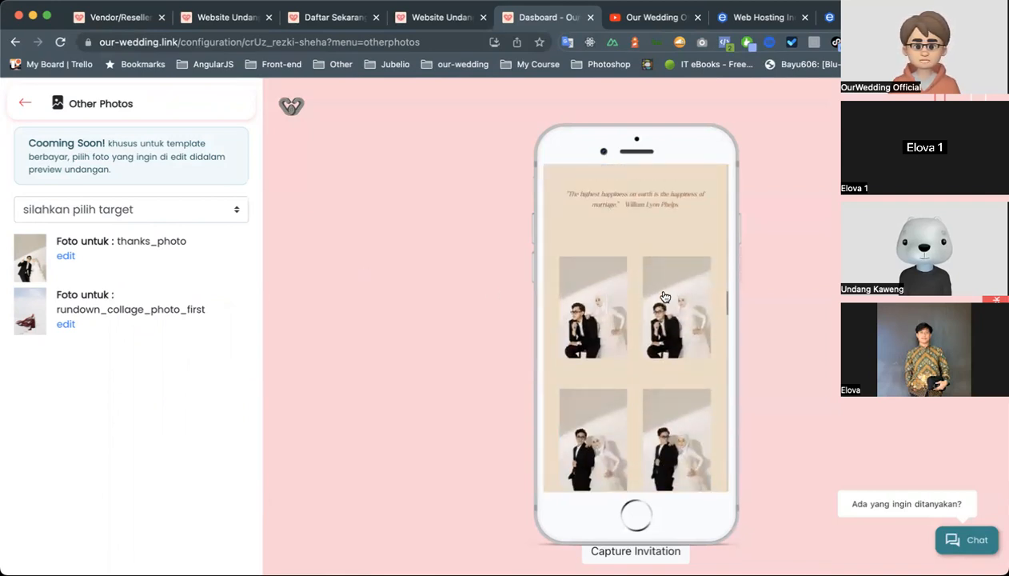
# View the invitation preview's closing photo, check the available target options for Other Photos, and return to the main options.
pyautogui.scroll(-5, 664, 297)
pyautogui.scroll(-20, 664, 296)
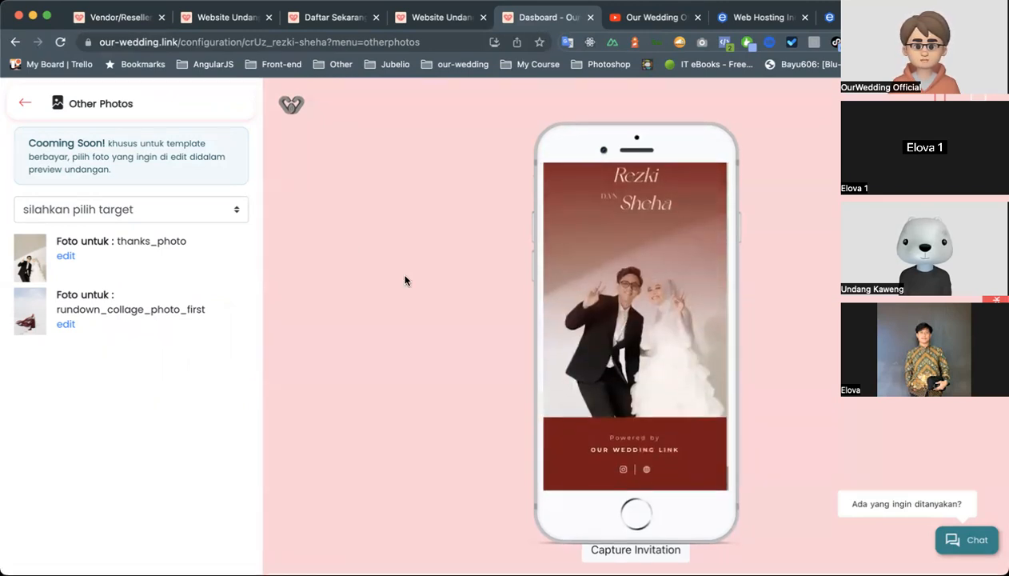
pyautogui.click(172, 210)
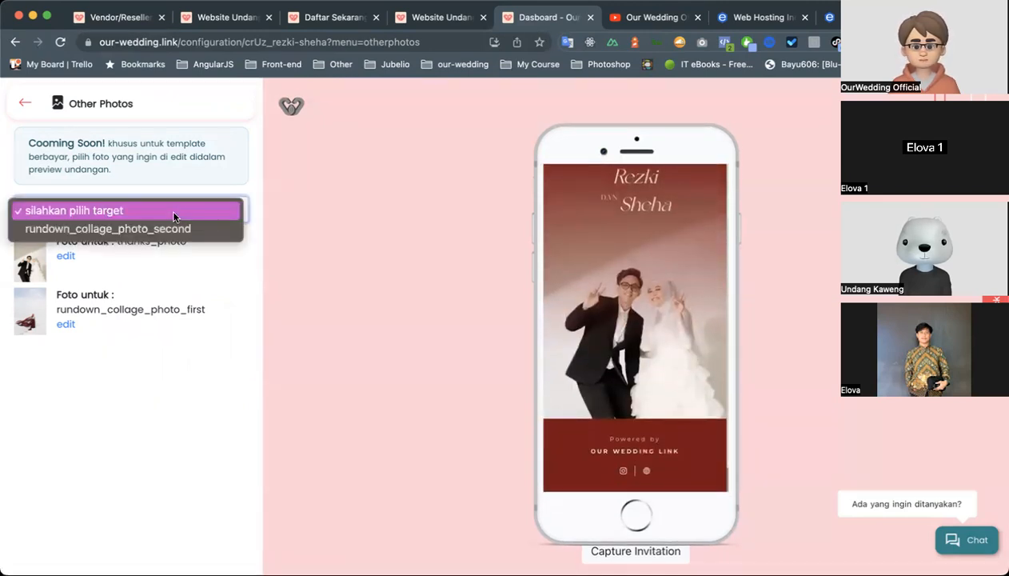
pyautogui.click(247, 292)
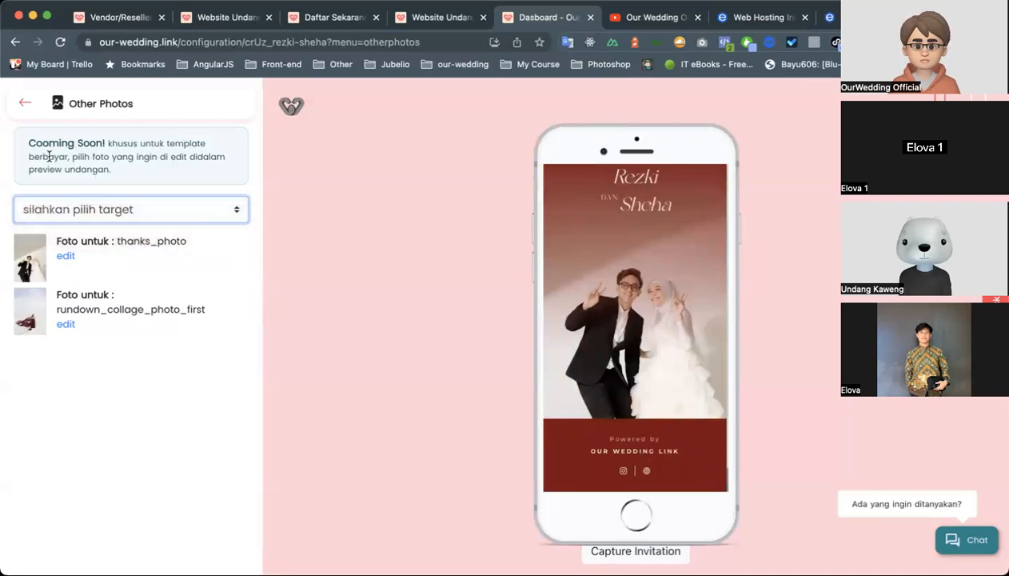
pyautogui.click(23, 107)
# Open the Custom Domain settings and examine the Manage Sendiri option with its domain name field and activation fee.
pyautogui.scroll(-4, 144, 250)
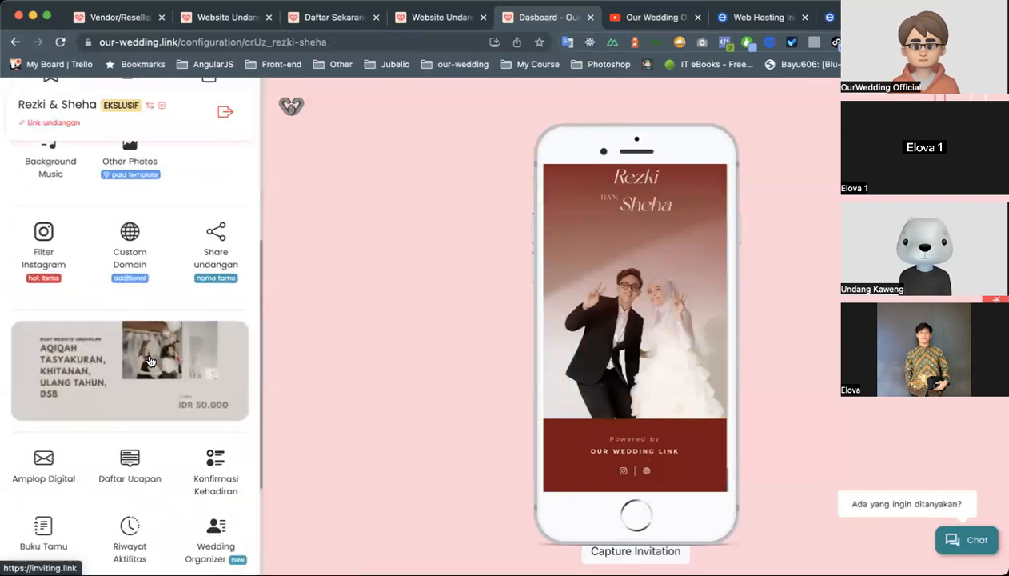
pyautogui.click(128, 257)
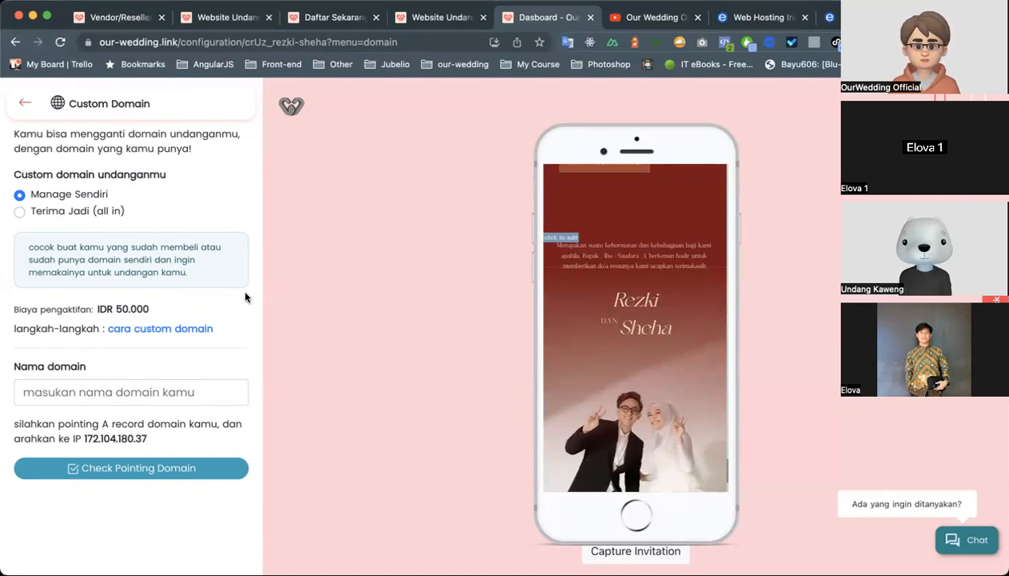
pyautogui.click(71, 397)
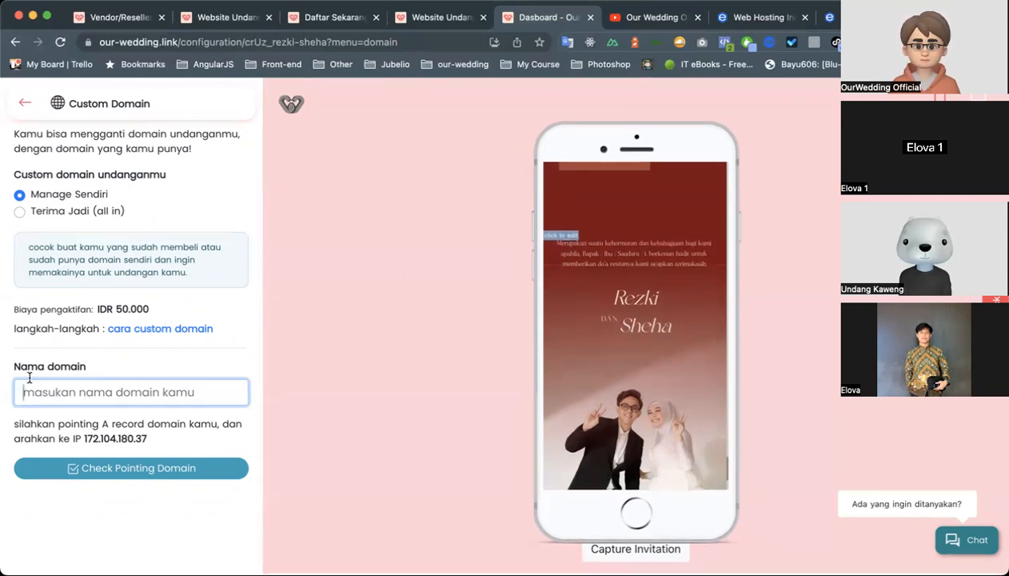
pyautogui.moveTo(15, 307); pyautogui.dragTo(153, 310)
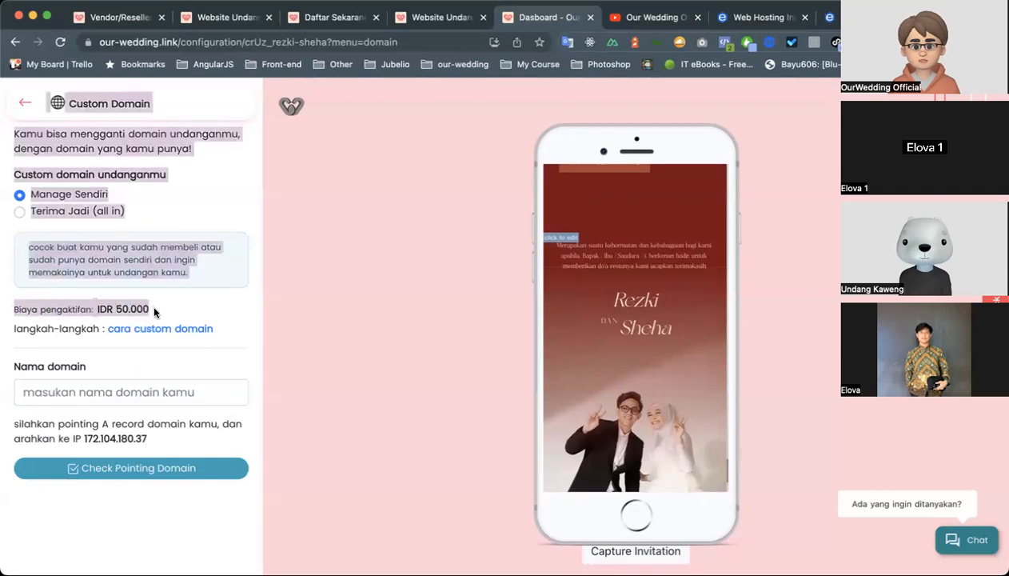
pyautogui.click(171, 306)
pyautogui.moveTo(14, 311); pyautogui.dragTo(148, 309)
pyautogui.click(186, 317)
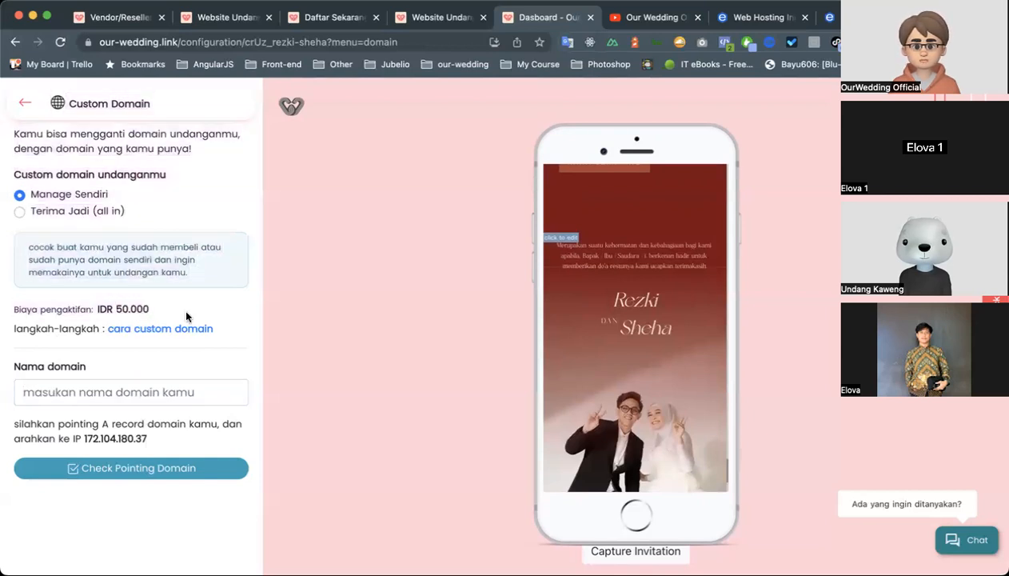
# Switch the custom domain option to Terima Jadi (all in), view its desired domain name field, and return to the main options.
pyautogui.click(103, 215)
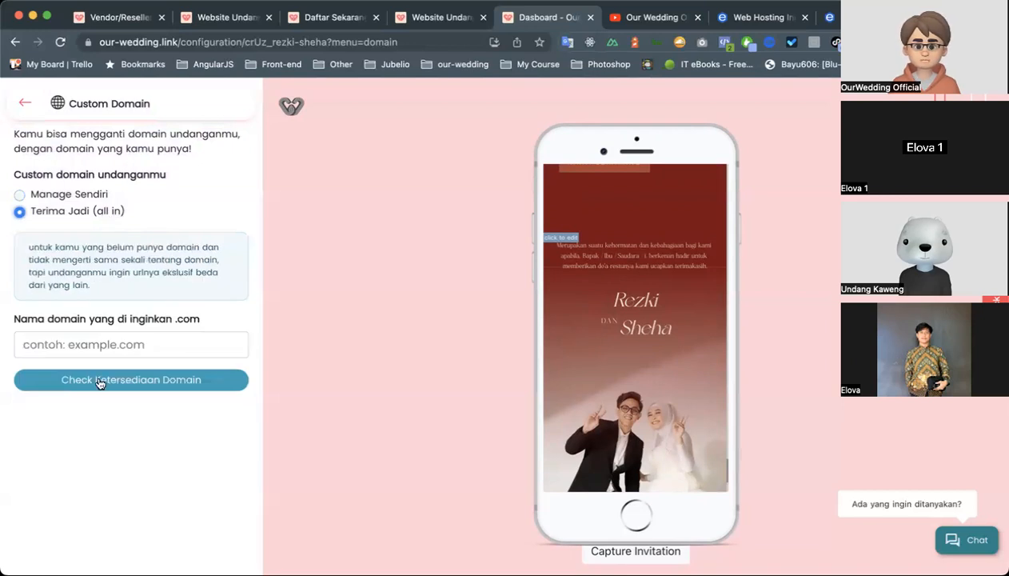
pyautogui.click(87, 342)
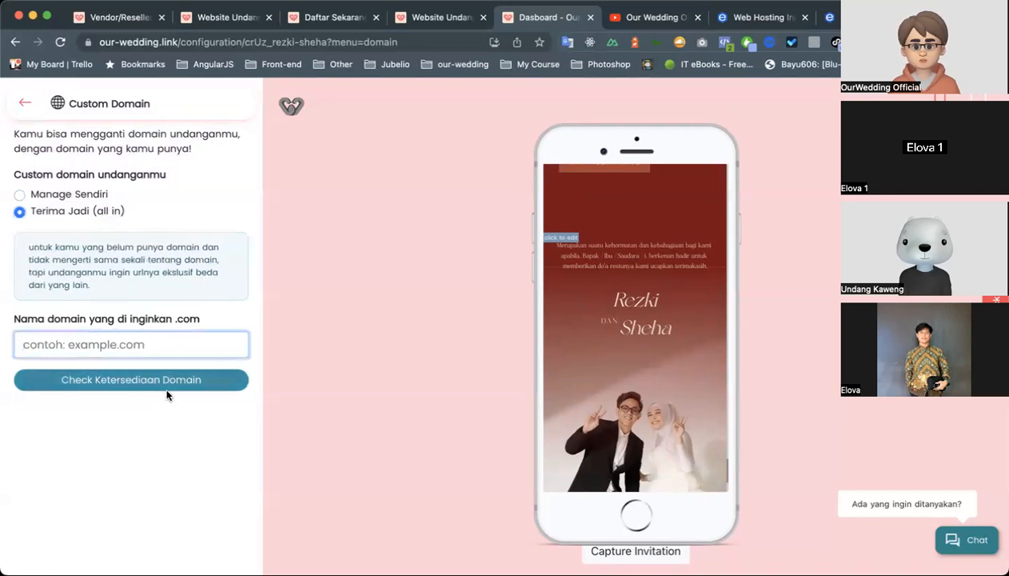
pyautogui.click(23, 104)
# Open the Share Undangan settings and look over the JPG download, introduction text and exclusive guest-name sharing sections.
pyautogui.scroll(-6, 128, 320)
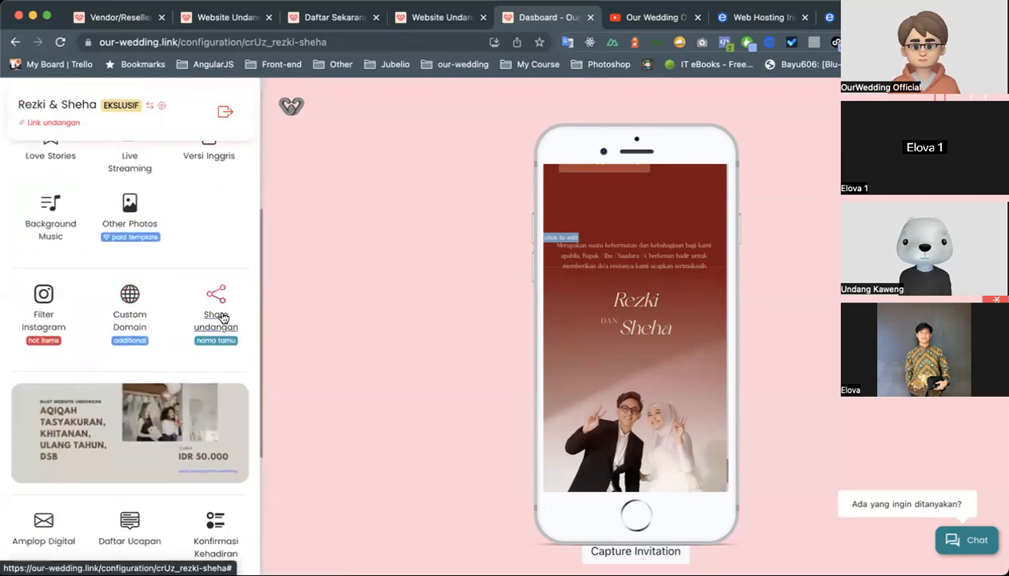
pyautogui.click(221, 284)
pyautogui.scroll(-5, 218, 332)
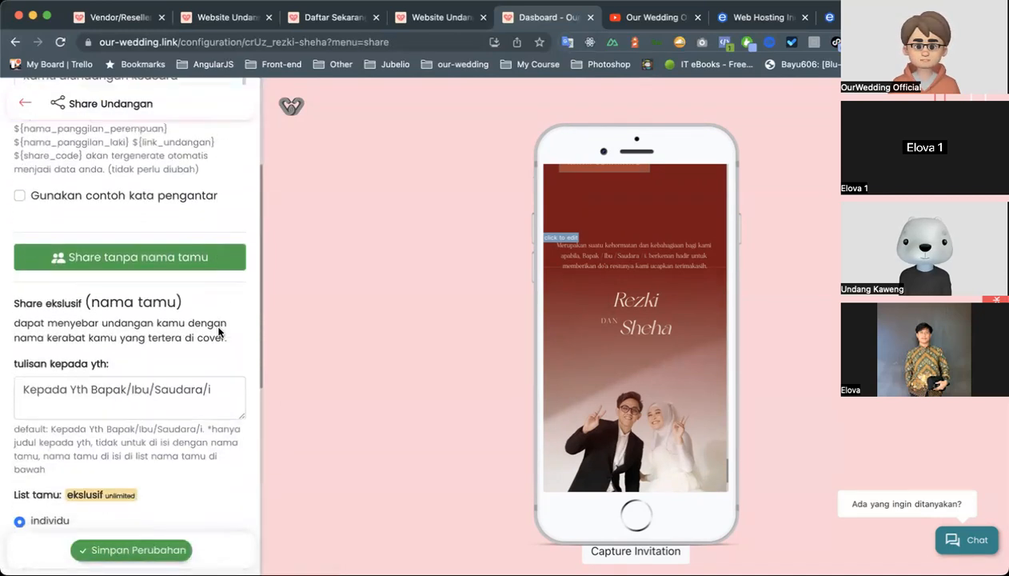
pyautogui.scroll(4, 218, 332)
pyautogui.scroll(-1, 218, 332)
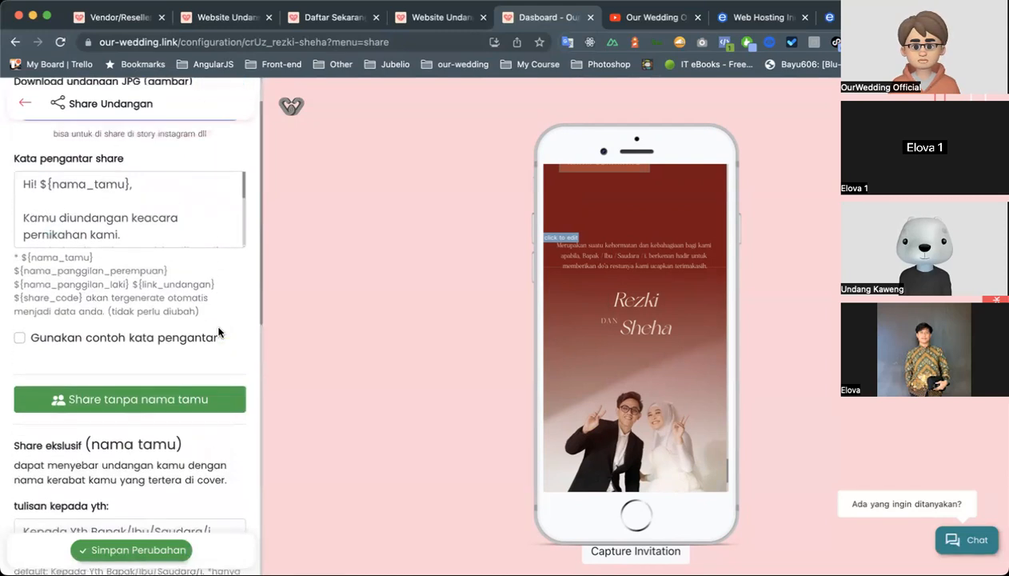
pyautogui.scroll(1, 218, 332)
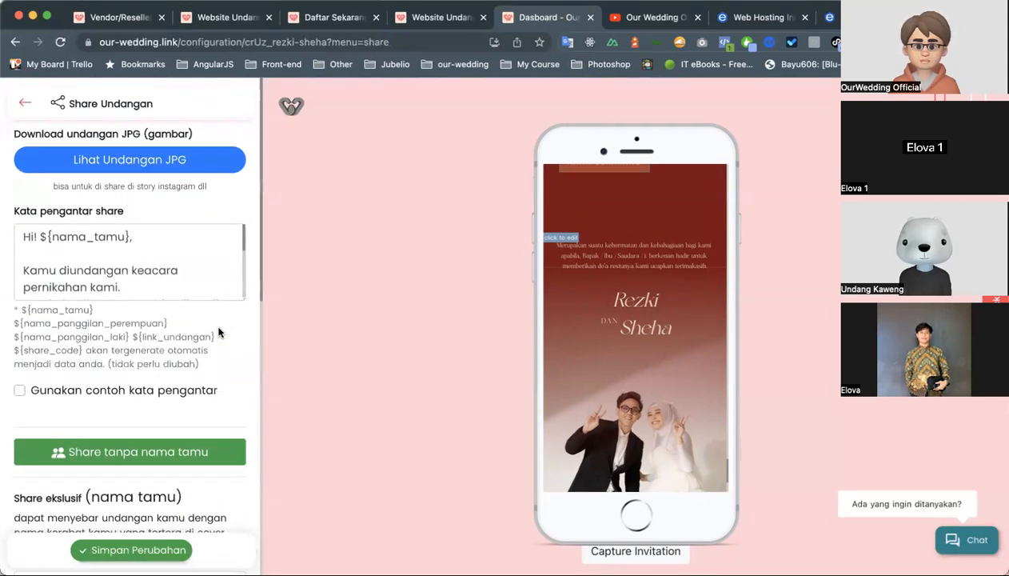
pyautogui.scroll(-1, 201, 344)
pyautogui.scroll(1, 199, 346)
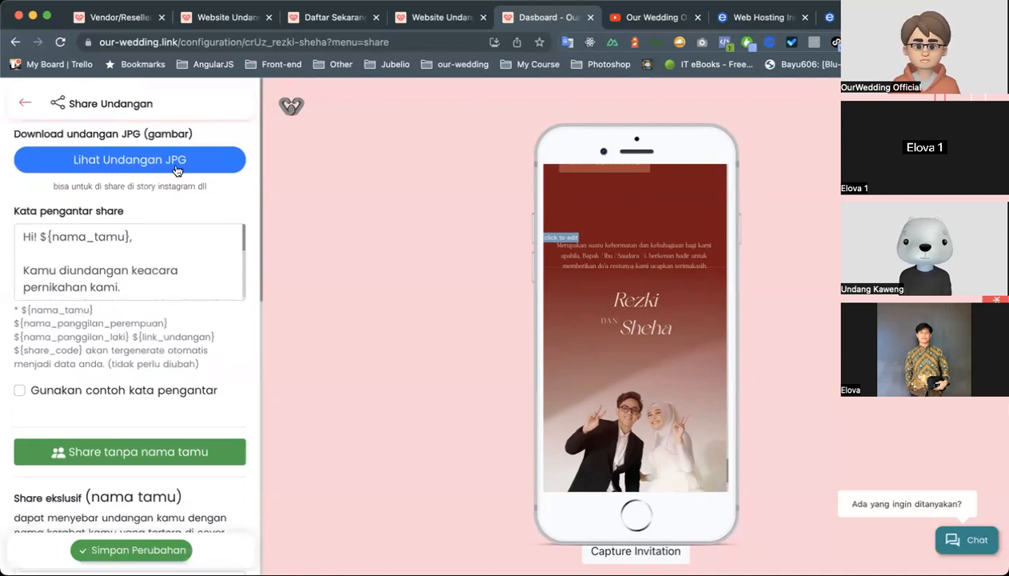
# Skim the Kata pengantar share text from its greeting to the closing lines and back.
pyautogui.click(163, 253)
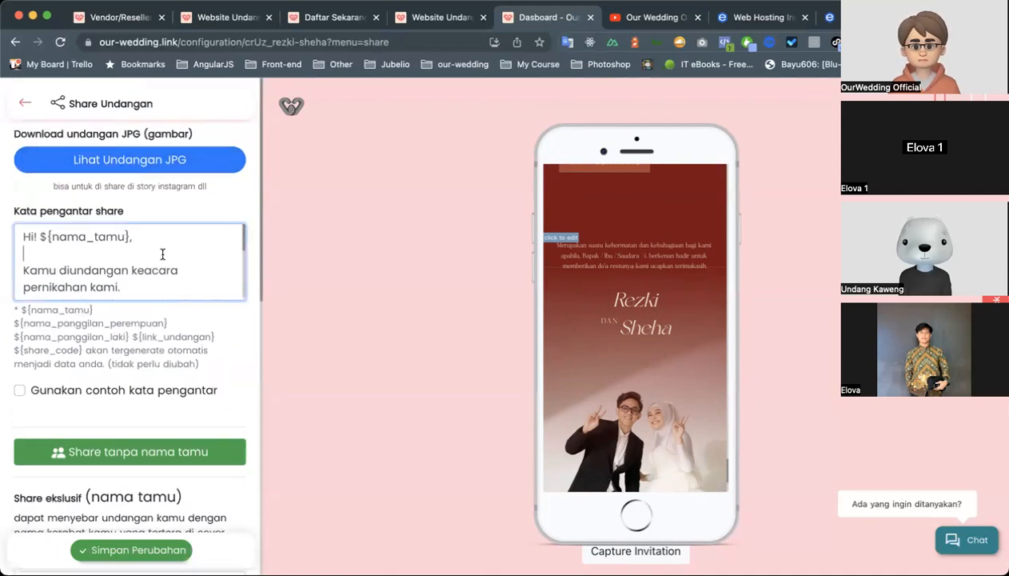
pyautogui.scroll(-5, 163, 253)
pyautogui.scroll(6, 162, 254)
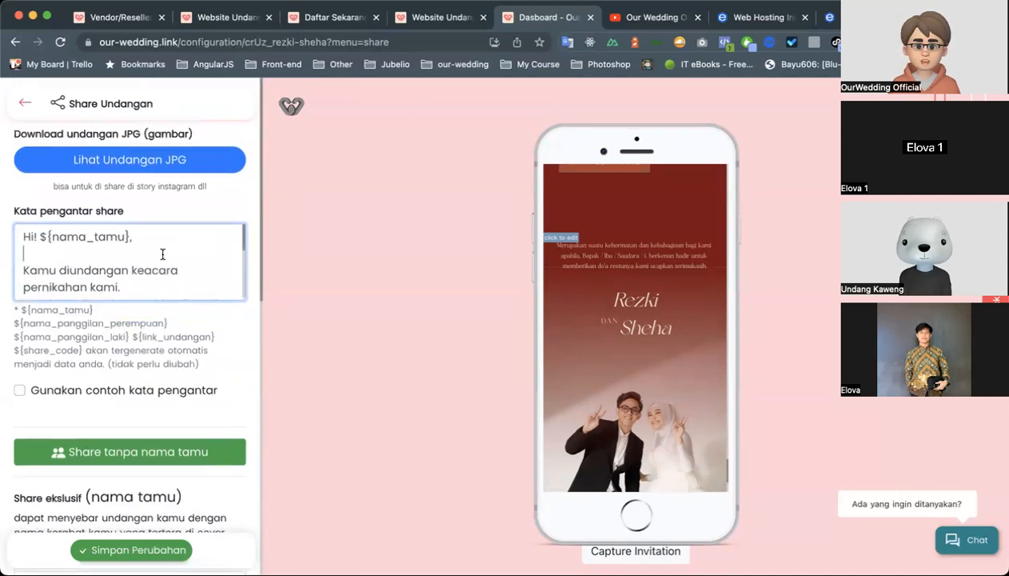
pyautogui.scroll(-5, 214, 262)
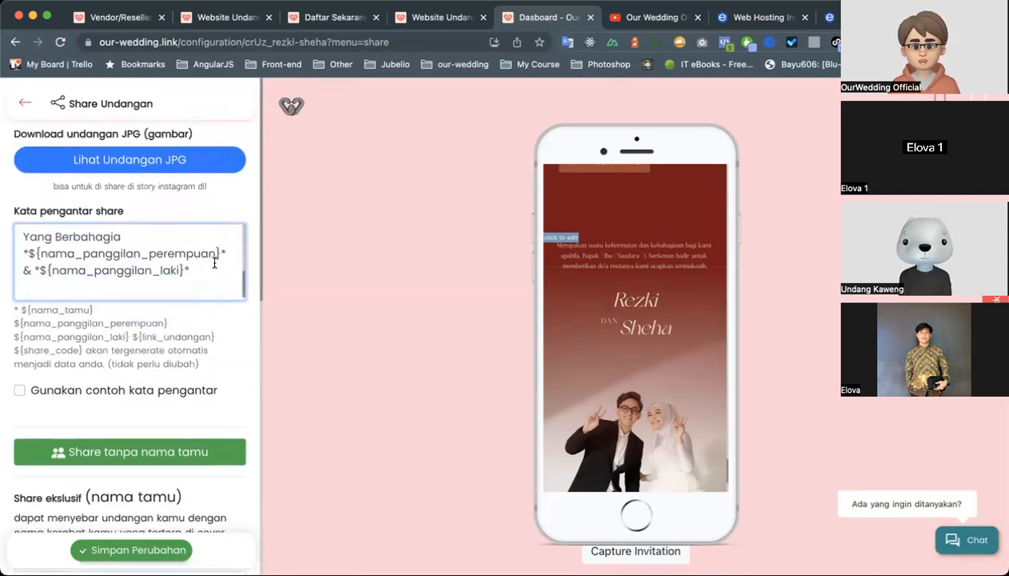
pyautogui.scroll(5, 215, 262)
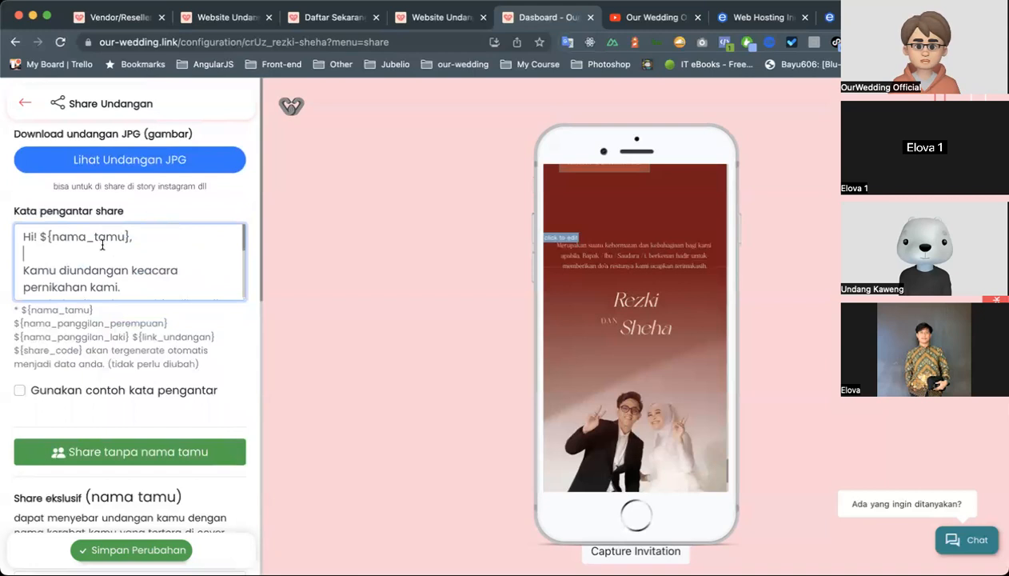
# Examine the invitation link, share code and couple's nickname placeholders in the share introduction text.
pyautogui.scroll(-4, 97, 281)
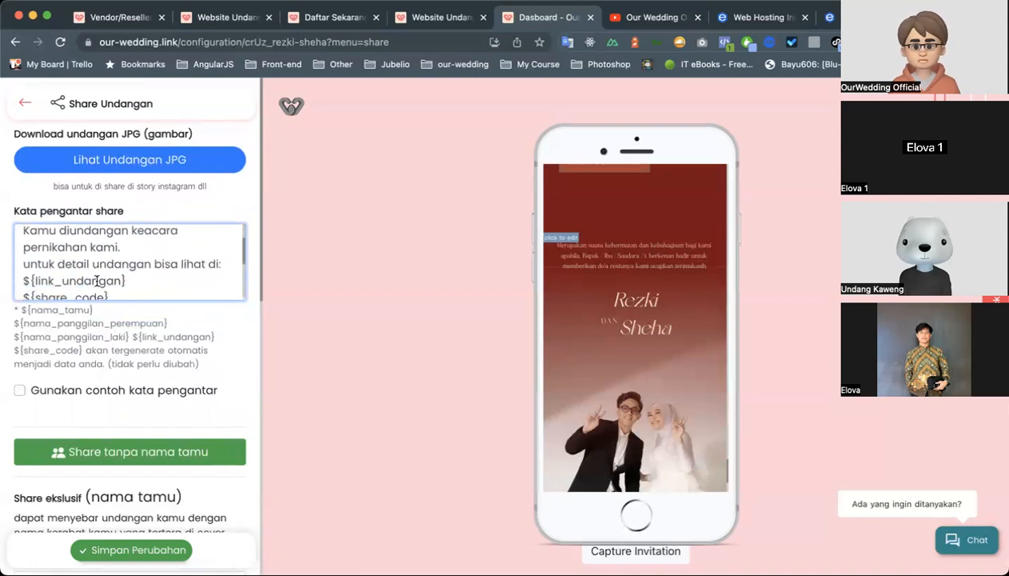
pyautogui.scroll(-1, 170, 274)
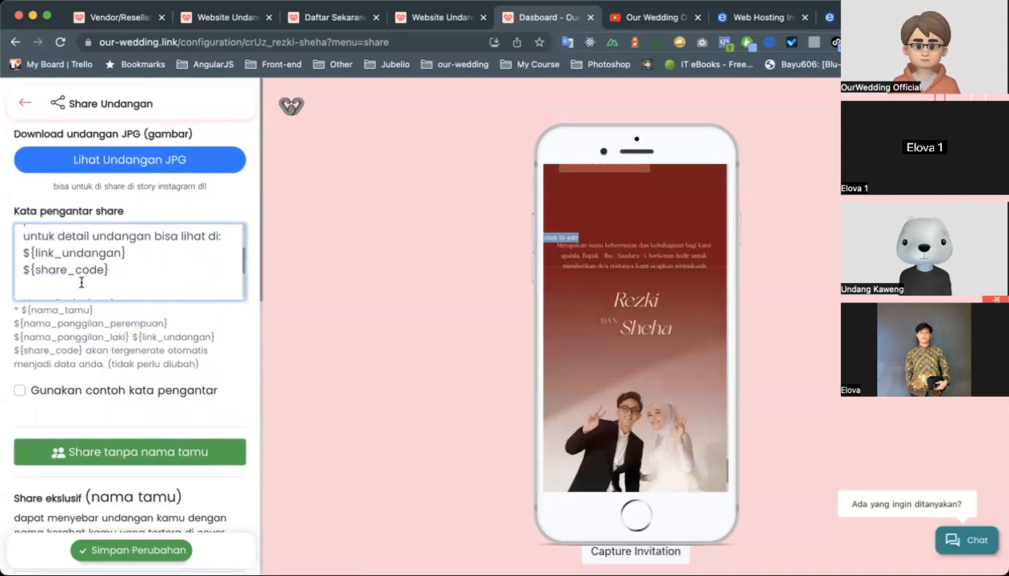
pyautogui.scroll(-1, 80, 283)
pyautogui.scroll(-1, 107, 265)
pyautogui.scroll(1, 107, 266)
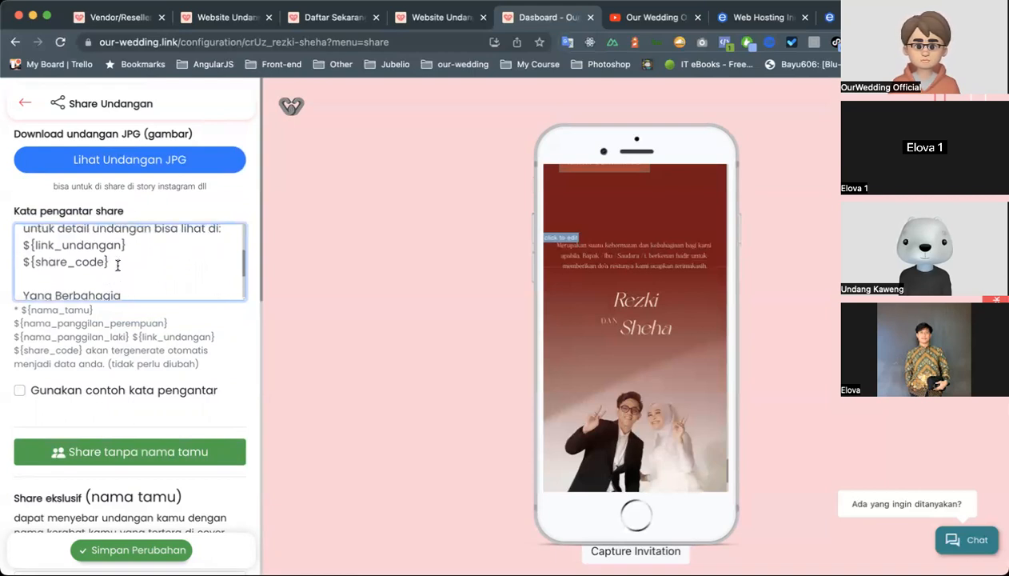
pyautogui.scroll(-2, 164, 279)
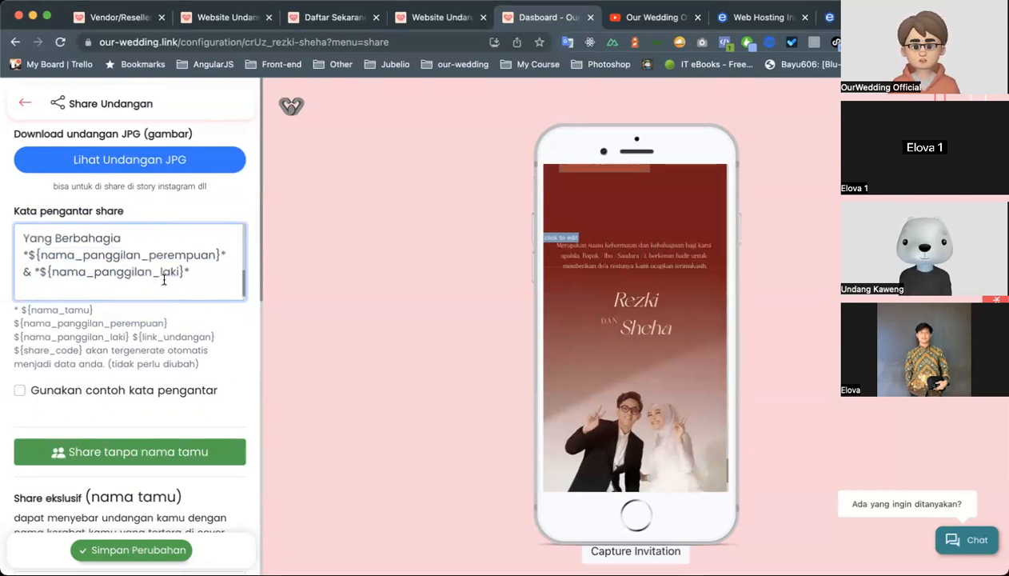
pyautogui.scroll(3, 117, 266)
pyautogui.scroll(-3, 118, 265)
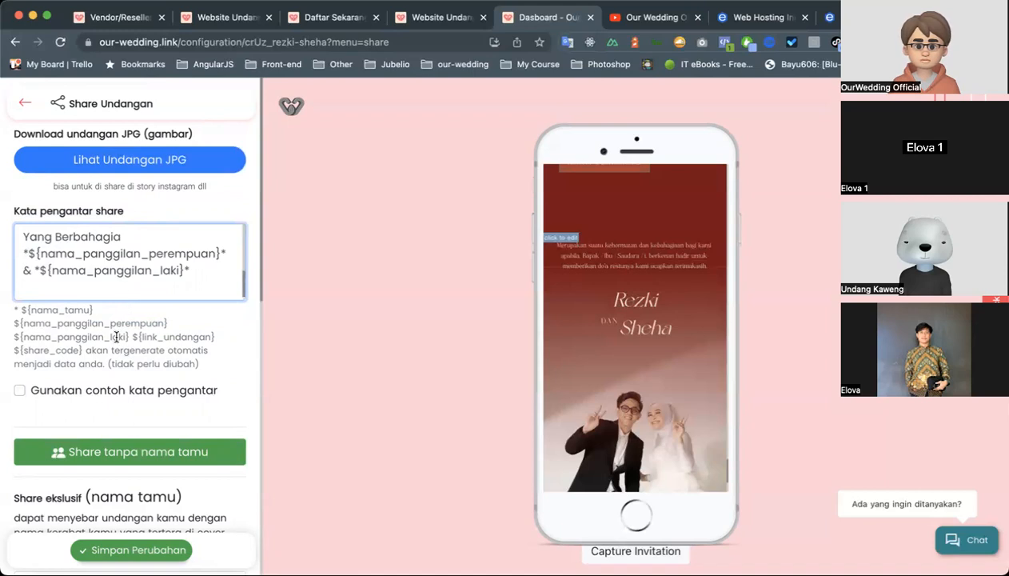
# Examine the list of automatic placeholders and compare the ${nama_tamu} placeholder in the introduction text with the guest list.
pyautogui.moveTo(22, 314); pyautogui.dragTo(102, 317)
pyautogui.moveTo(13, 323); pyautogui.dragTo(167, 323)
pyautogui.scroll(2, 120, 253)
pyautogui.scroll(2, 120, 253)
pyautogui.click(141, 236)
pyautogui.scroll(-3, 122, 399)
pyautogui.scroll(-5, 122, 398)
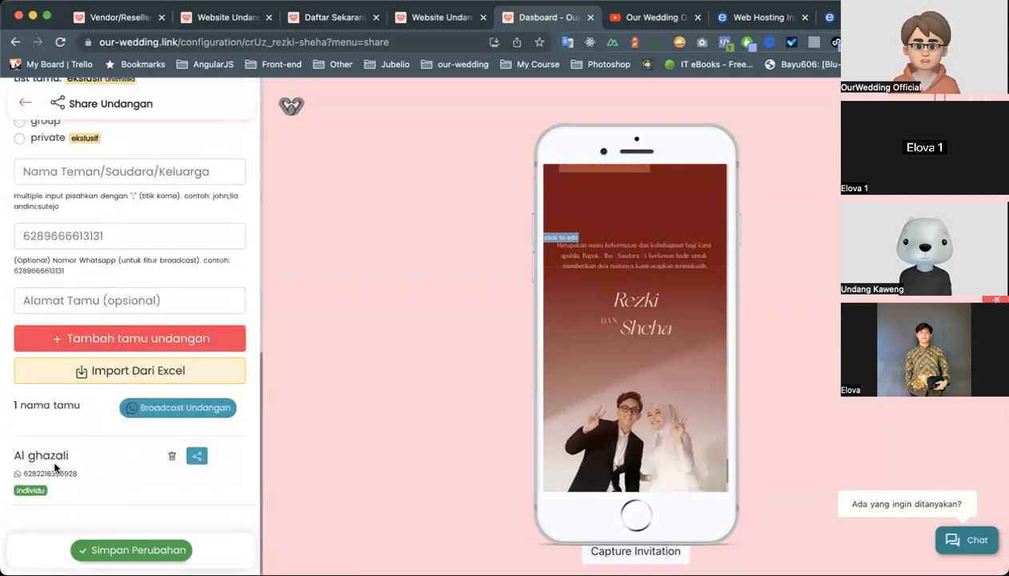
pyautogui.scroll(5, 123, 445)
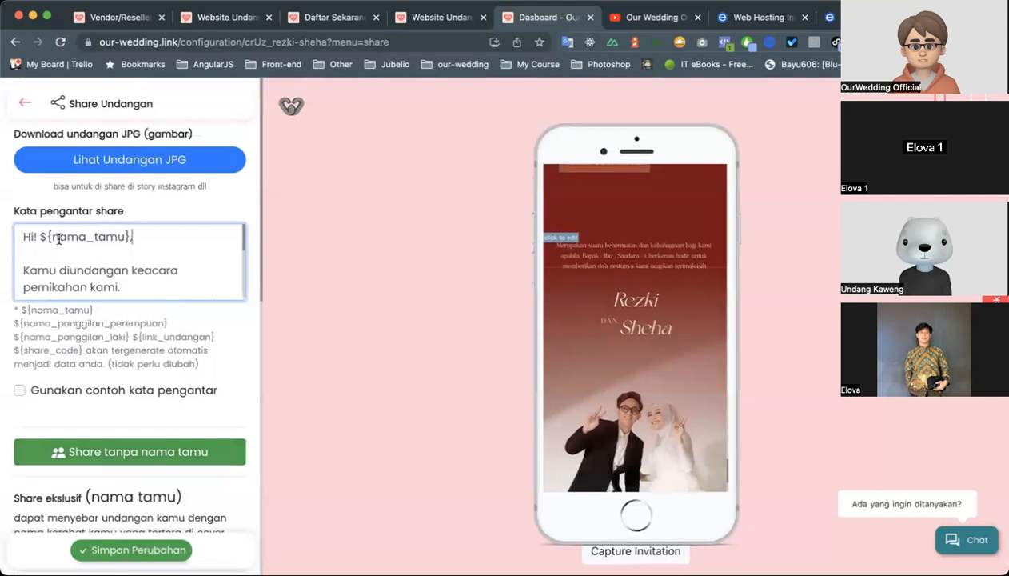
pyautogui.moveTo(39, 237); pyautogui.dragTo(127, 240)
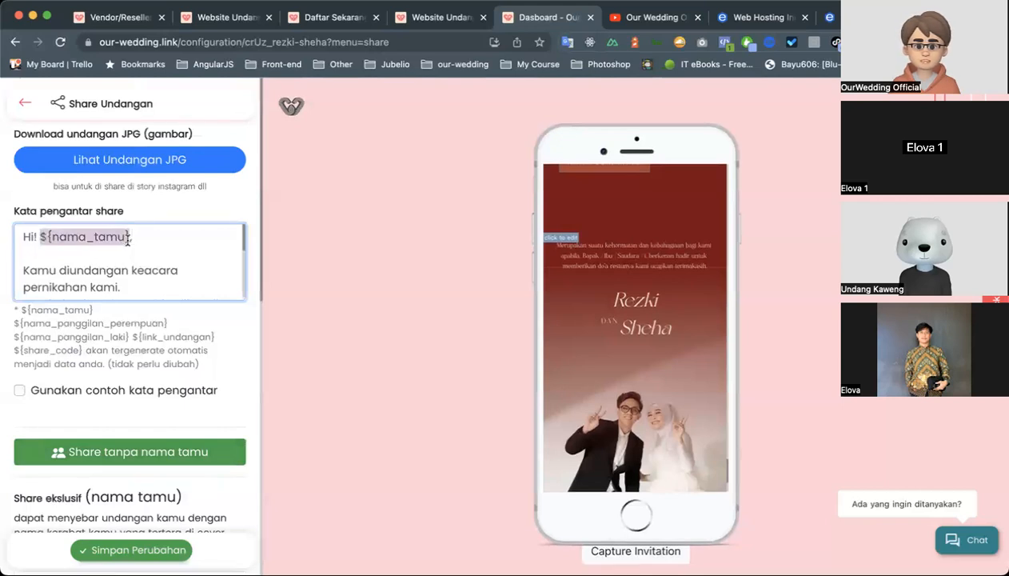
# Open the listed guest's share text, examine the filled-in guest name, invitation link and couple's names, and close it.
pyautogui.scroll(-5, 101, 428)
pyautogui.click(194, 469)
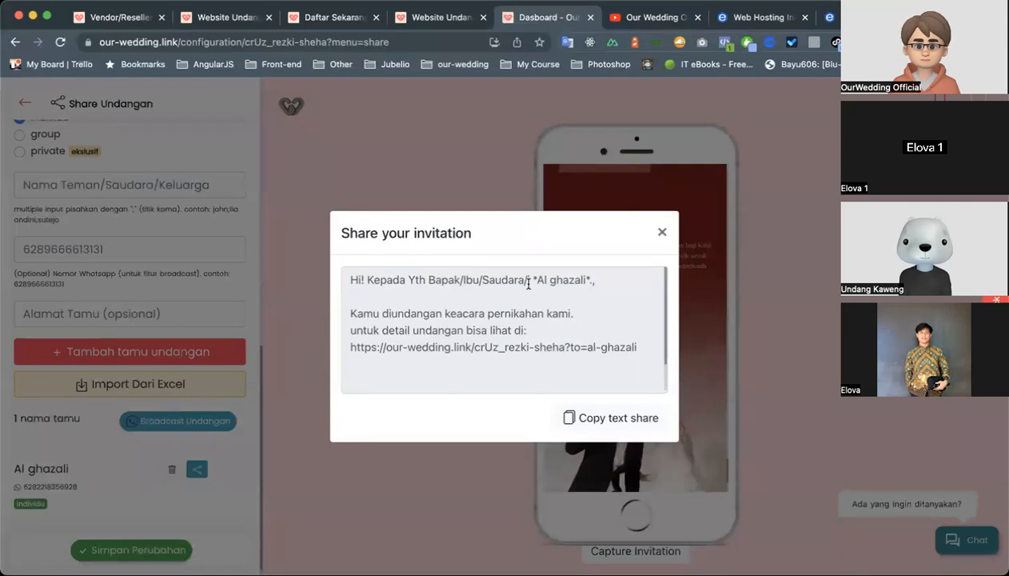
pyautogui.moveTo(534, 280); pyautogui.dragTo(586, 280)
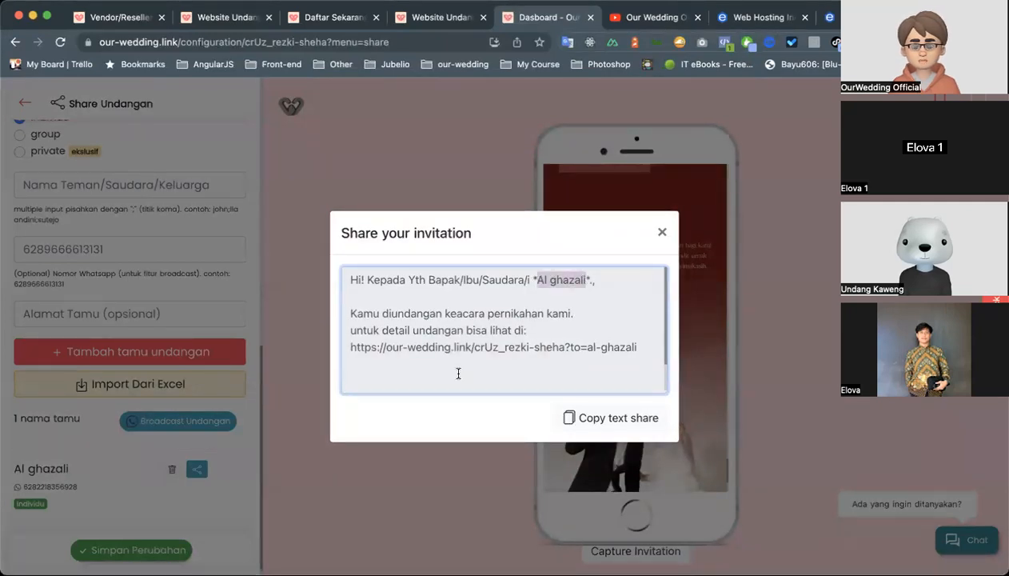
pyautogui.scroll(-1, 401, 332)
pyautogui.moveTo(353, 314); pyautogui.dragTo(635, 314)
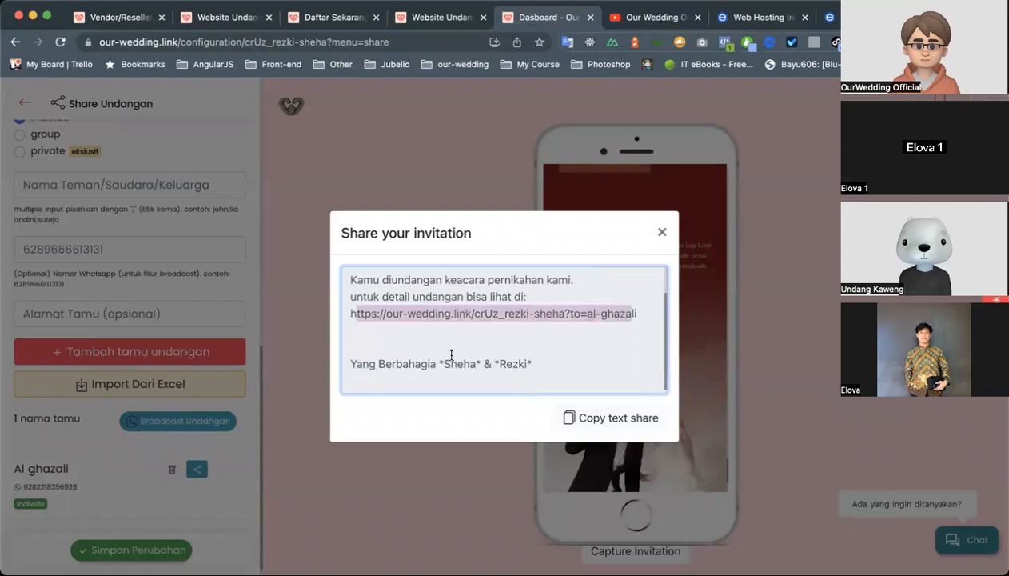
pyautogui.click(452, 364)
pyautogui.doubleClick(452, 364)
pyautogui.click(497, 364)
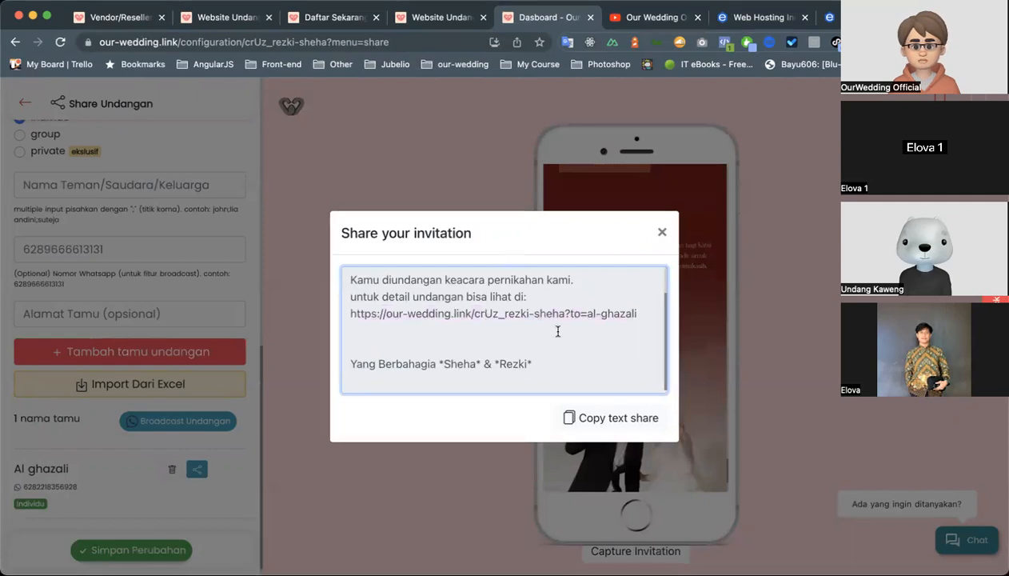
pyautogui.click(660, 234)
# Look through the share page from the introduction text to the individu, group and private guest list options.
pyautogui.scroll(10, 204, 244)
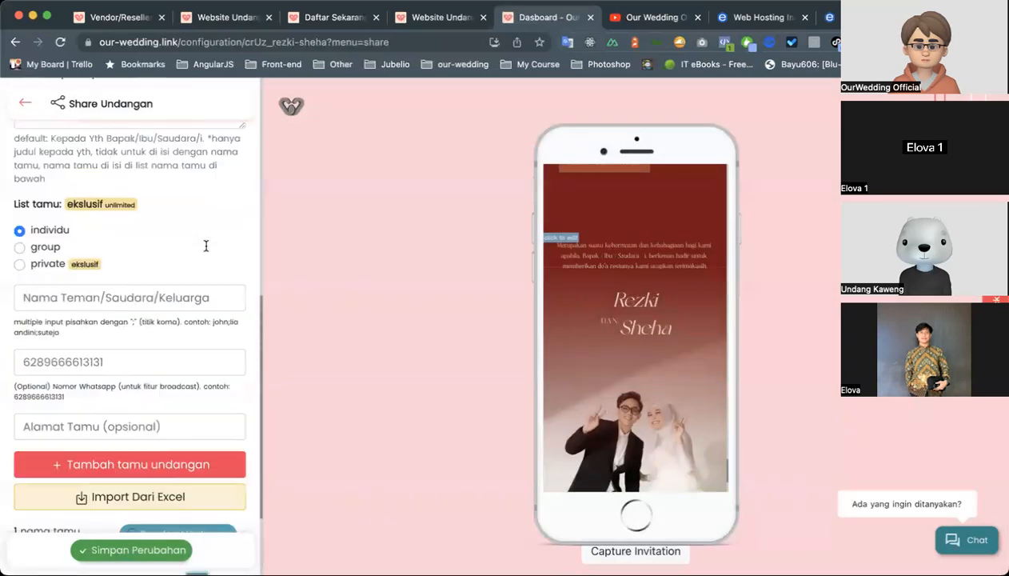
pyautogui.scroll(-2, 205, 246)
pyautogui.scroll(-5, 161, 363)
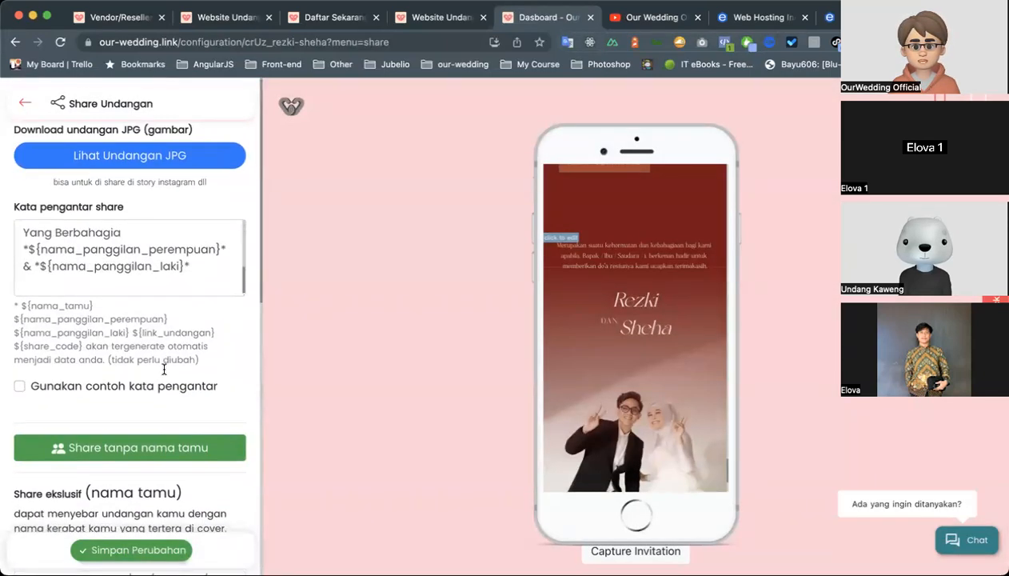
pyautogui.scroll(-1, 128, 368)
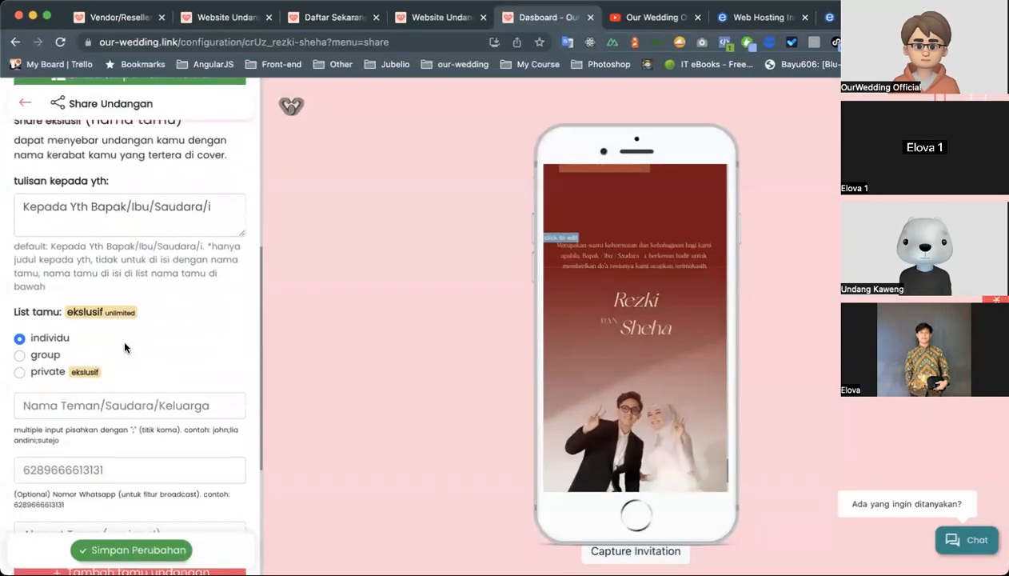
pyautogui.scroll(1, 124, 348)
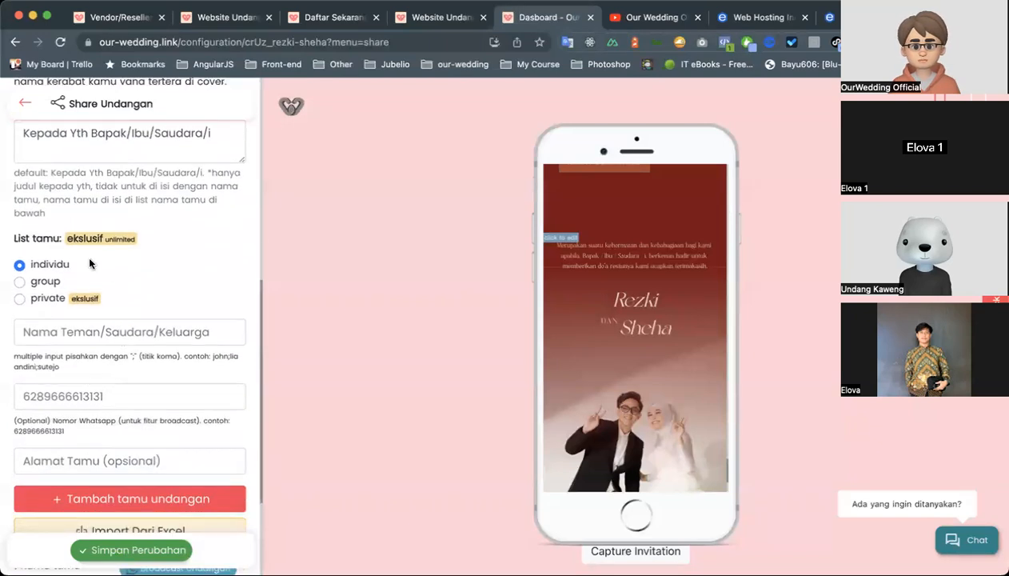
# Switch the guest list type to group and look over its guest entry fields.
pyautogui.scroll(-1, 89, 263)
pyautogui.scroll(-1, 72, 256)
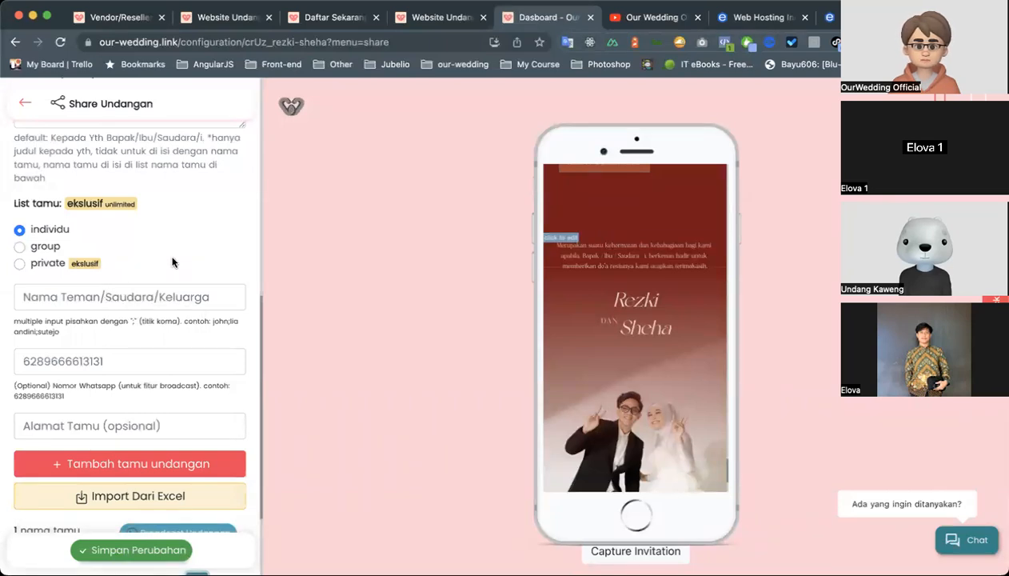
pyautogui.click(57, 249)
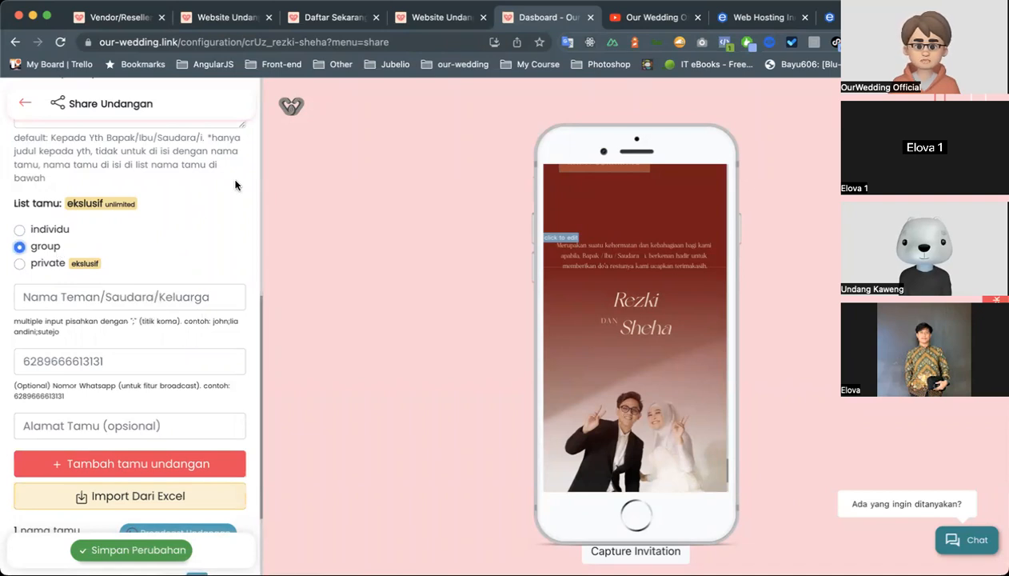
pyautogui.scroll(-1, 209, 254)
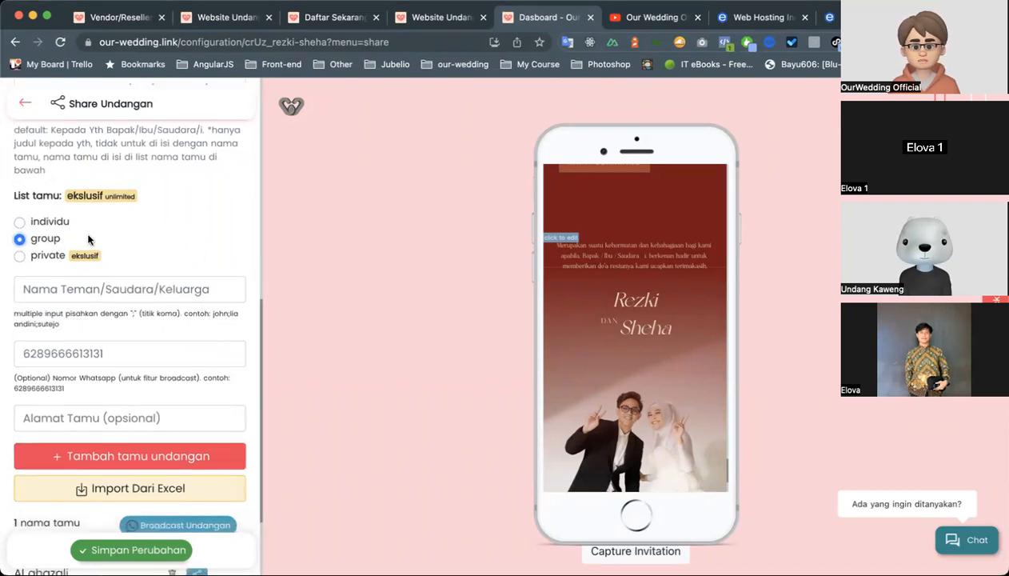
pyautogui.scroll(-3, 84, 331)
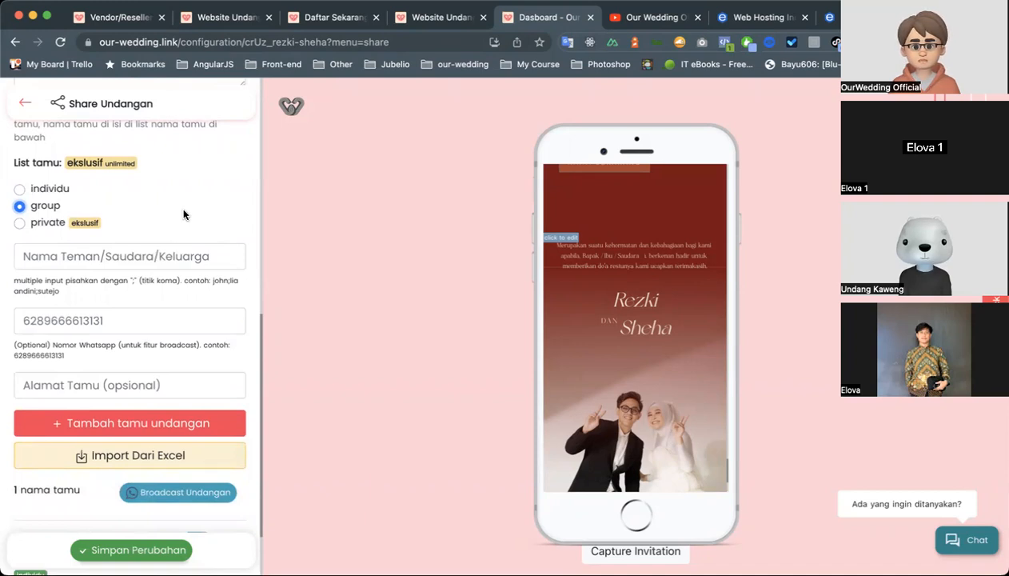
# Switch the guest list type to private and examine the Share private explanation about invitation codes and guest barcodes.
pyautogui.click(64, 221)
pyautogui.scroll(-1, 84, 305)
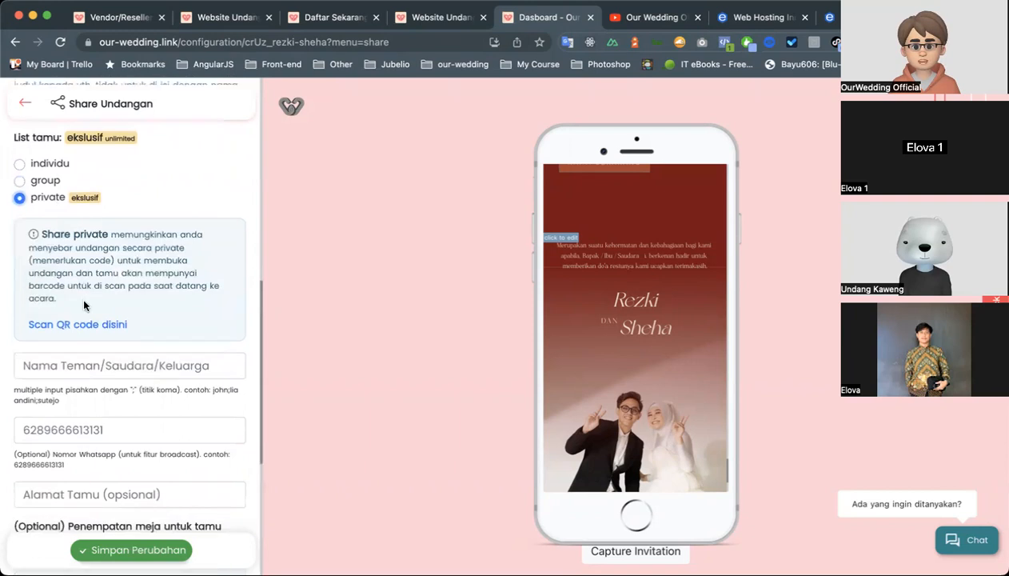
pyautogui.scroll(-5, 84, 305)
pyautogui.scroll(-6, 240, 349)
pyautogui.scroll(12, 240, 347)
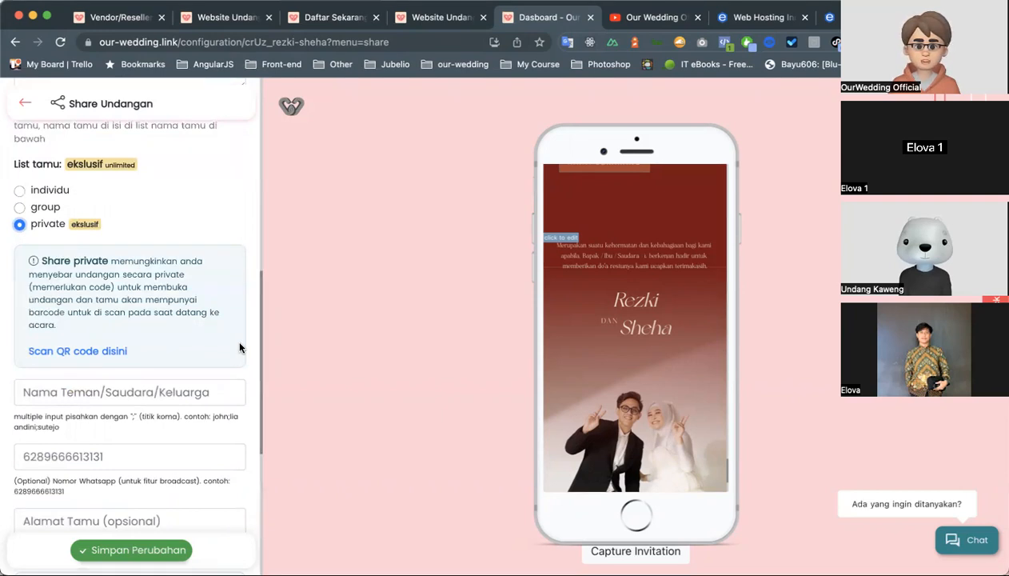
pyautogui.scroll(1, 239, 347)
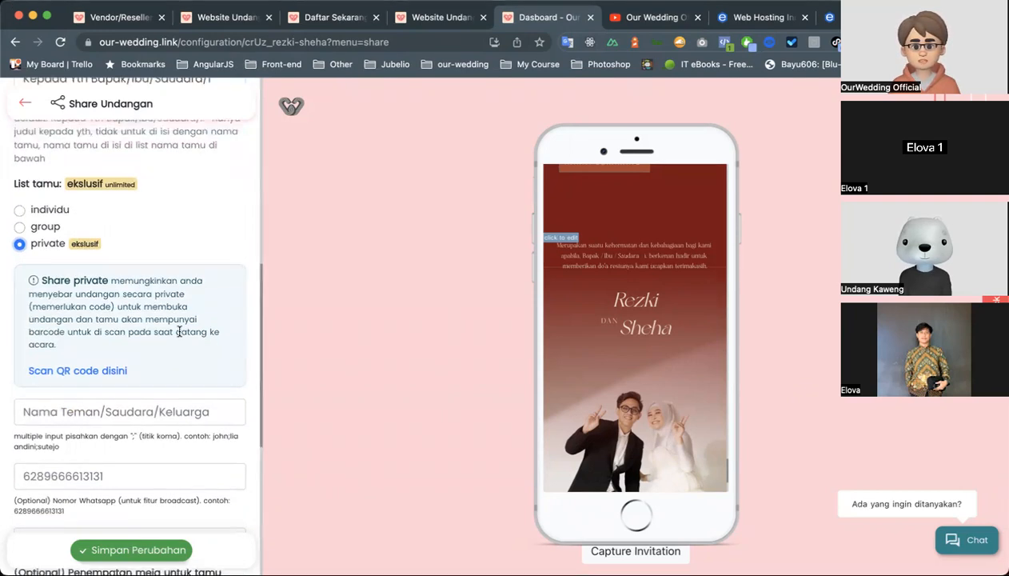
pyautogui.scroll(-3, 152, 375)
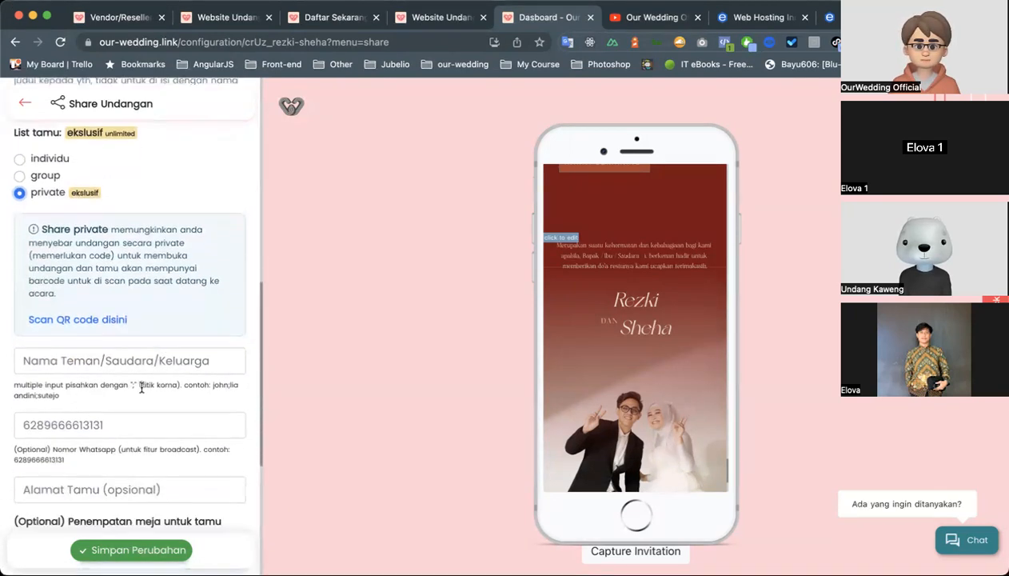
pyautogui.scroll(-1, 120, 412)
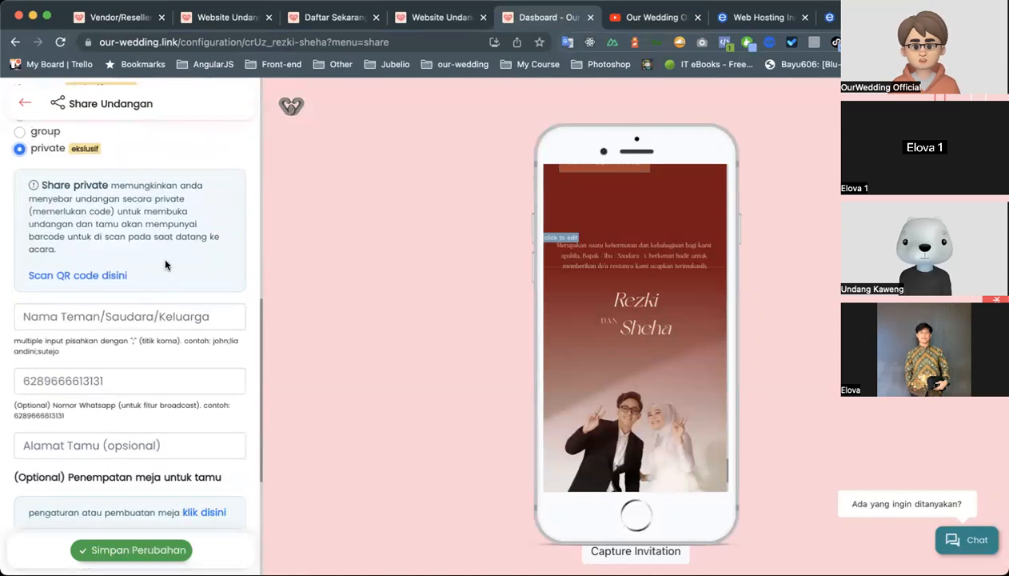
# Examine the private guest's name, optional WhatsApp number and optional address fields.
pyautogui.scroll(-3, 181, 264)
pyautogui.click(181, 239)
pyautogui.scroll(-1, 161, 312)
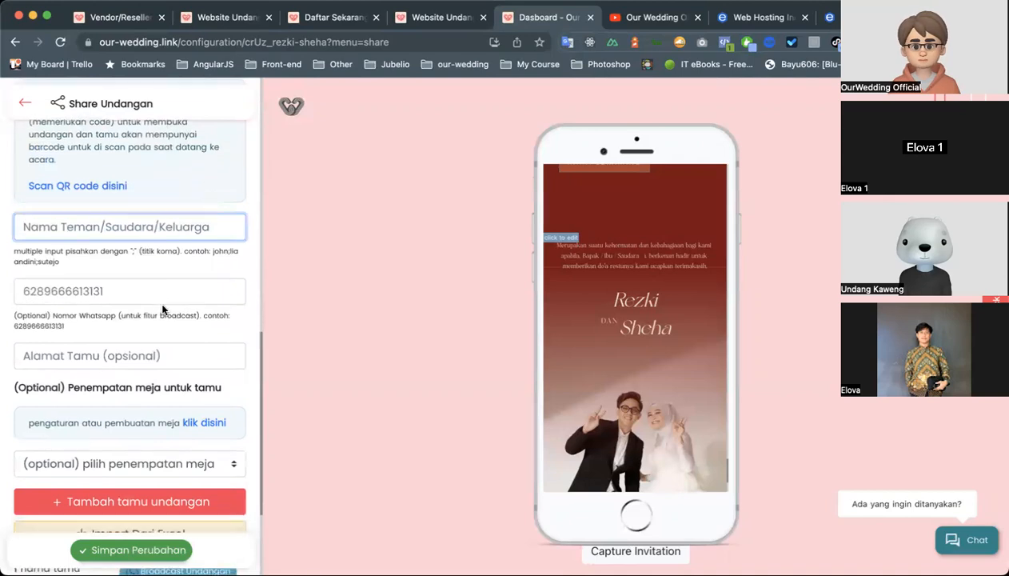
pyautogui.click(162, 297)
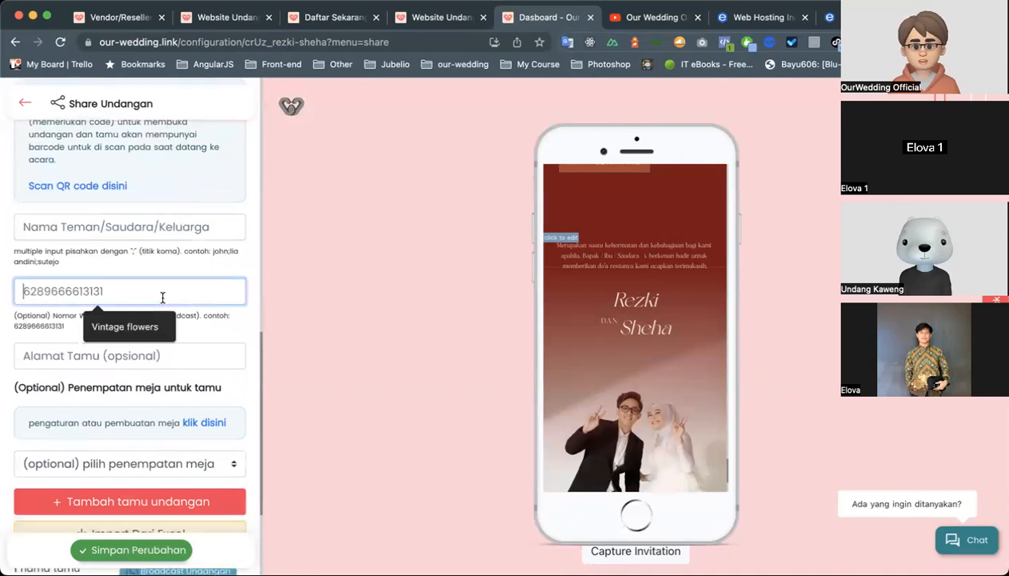
pyautogui.click(105, 269)
pyautogui.moveTo(53, 314); pyautogui.dragTo(181, 328)
pyautogui.click(189, 317)
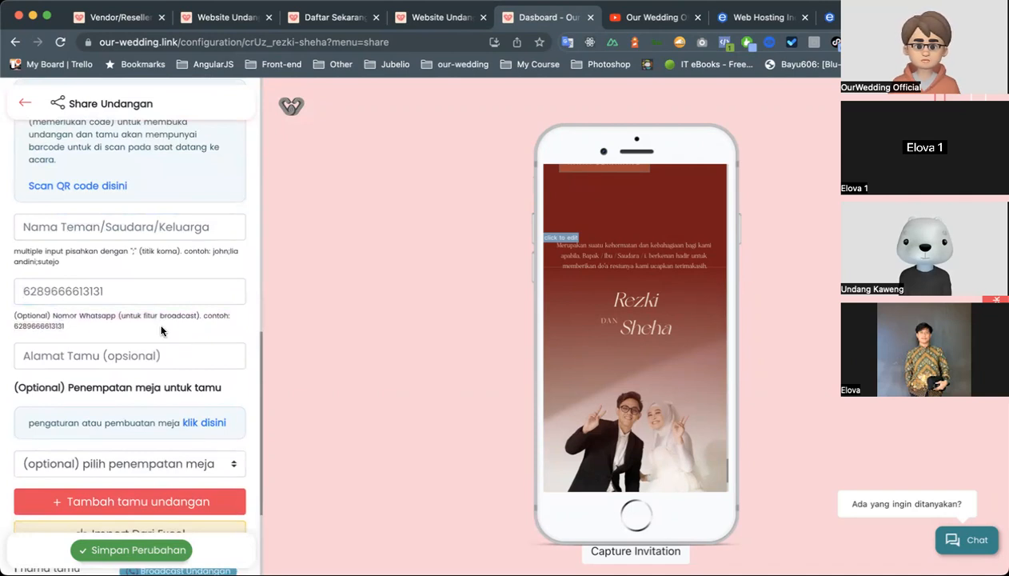
pyautogui.click(141, 358)
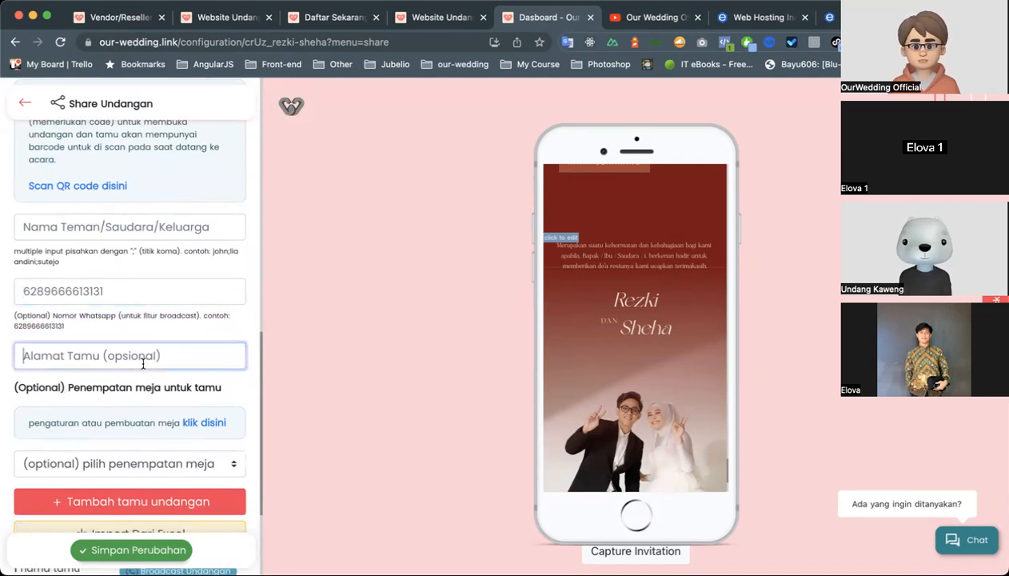
pyautogui.click(147, 317)
# Open the table arrangement page from the optional guest table placement section, view the Tambahkan Meja form and close it.
pyautogui.scroll(-2, 147, 318)
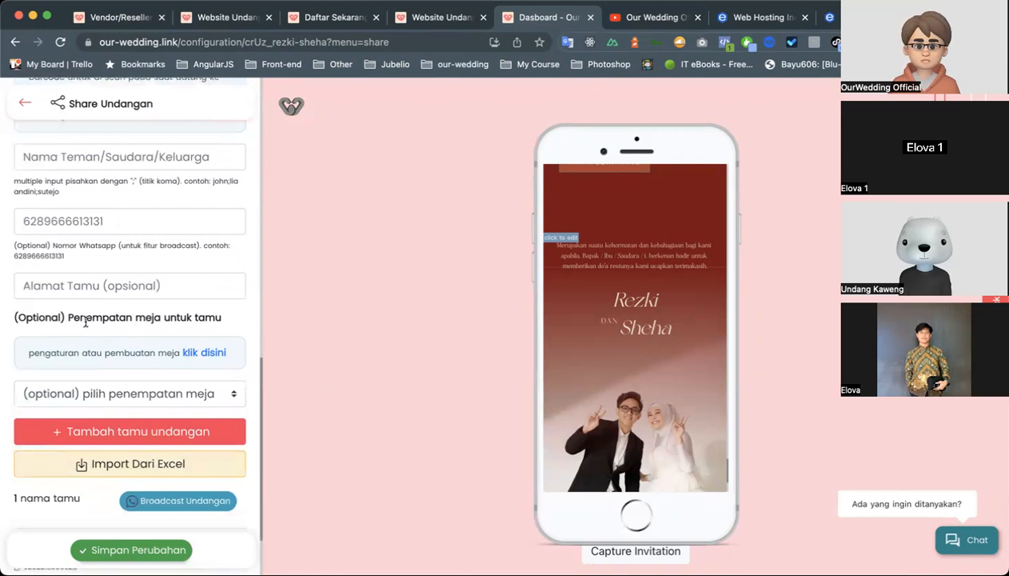
pyautogui.moveTo(12, 316); pyautogui.dragTo(180, 316)
pyautogui.click(229, 320)
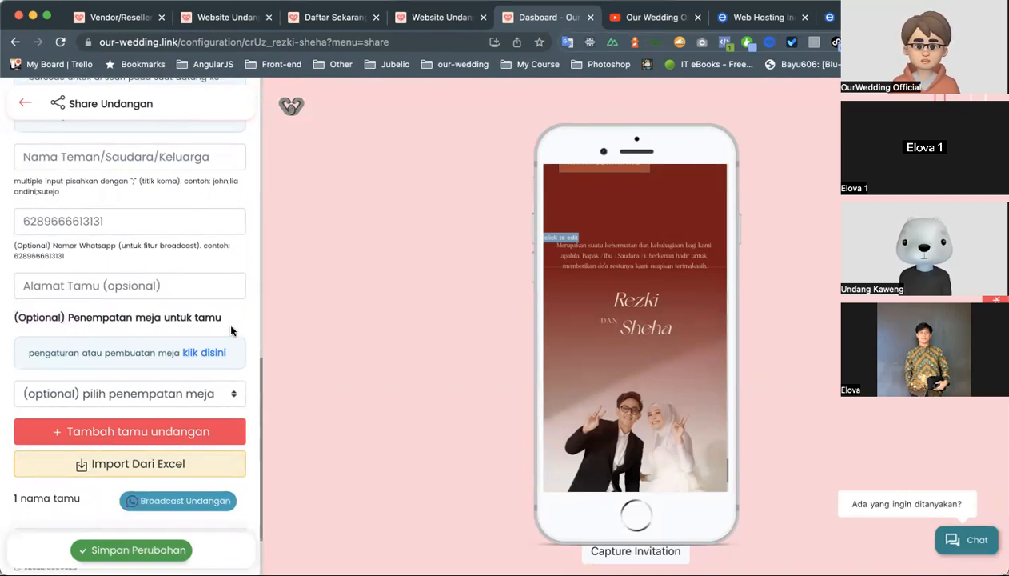
pyautogui.click(198, 352)
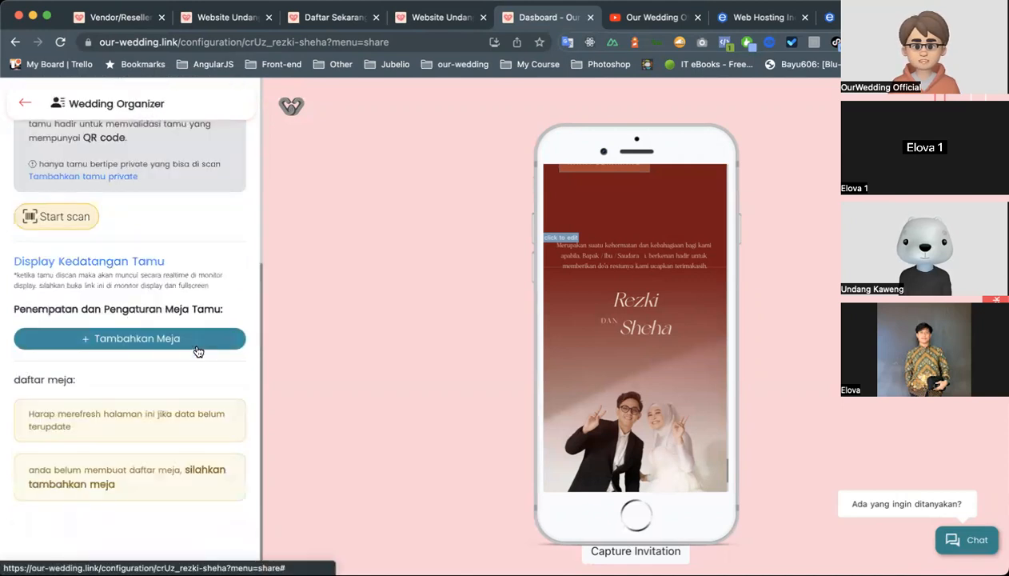
pyautogui.click(144, 341)
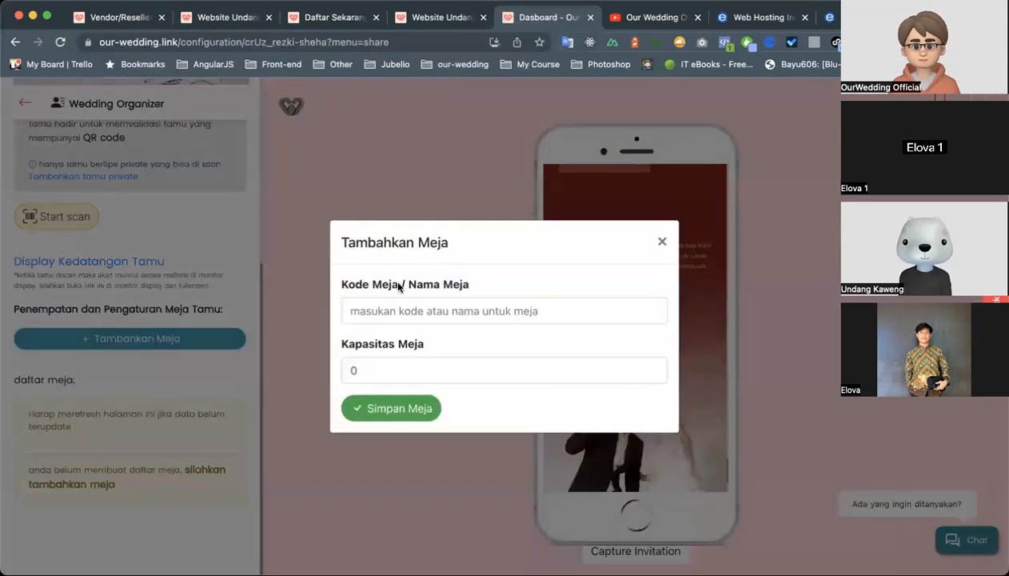
pyautogui.click(243, 297)
# Start the guest QR code scan on the Wedding Organizer page and examine the camera scanner and its instructions.
pyautogui.scroll(1, 183, 265)
pyautogui.scroll(4, 183, 265)
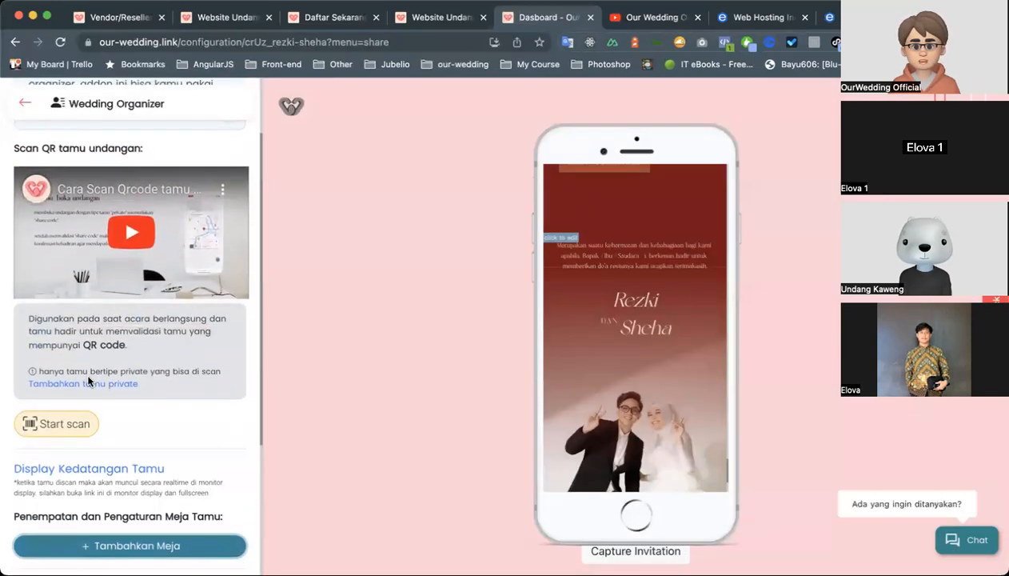
pyautogui.scroll(-1, 88, 381)
pyautogui.click(58, 380)
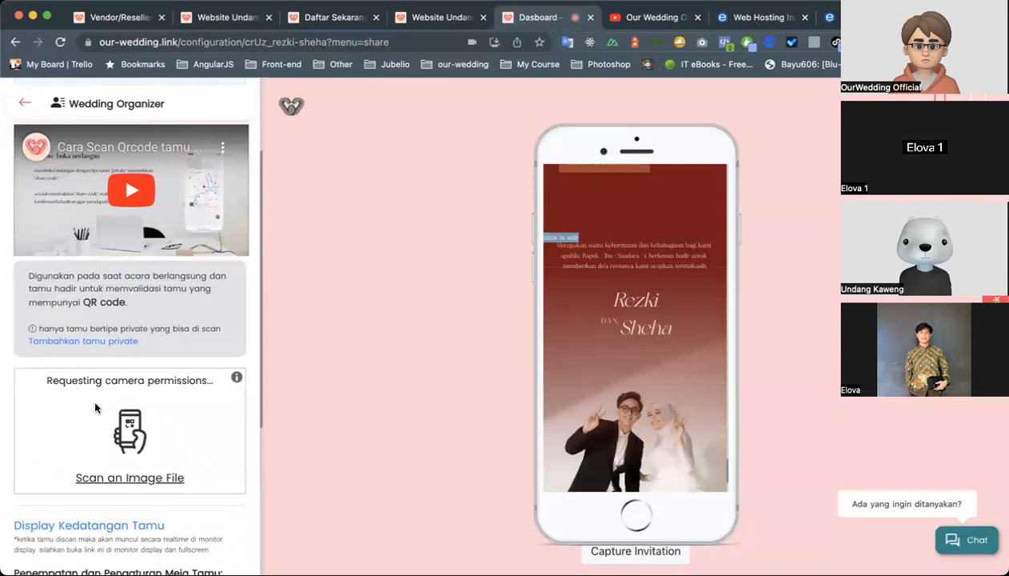
pyautogui.scroll(-2, 94, 408)
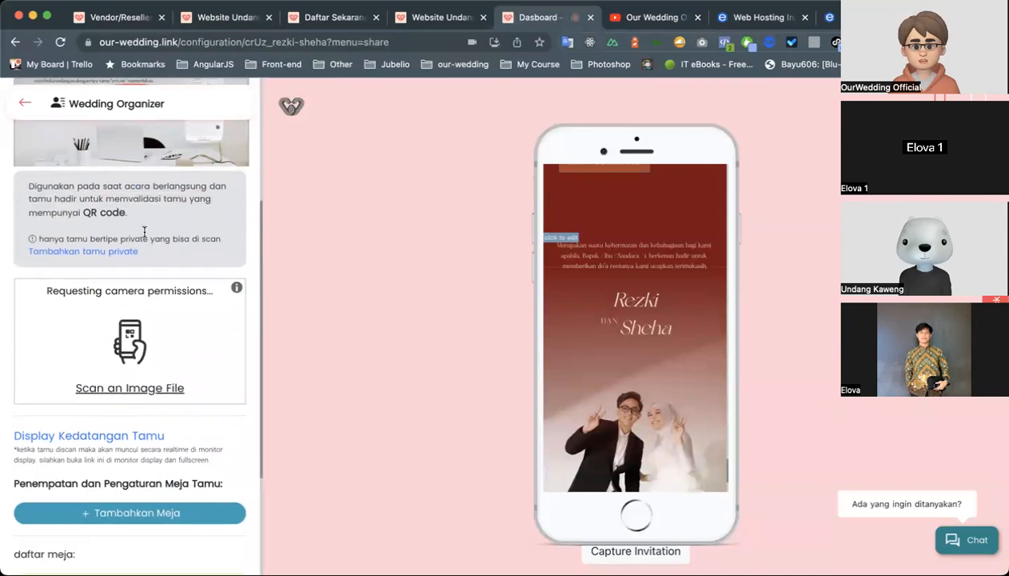
pyautogui.scroll(2, 142, 229)
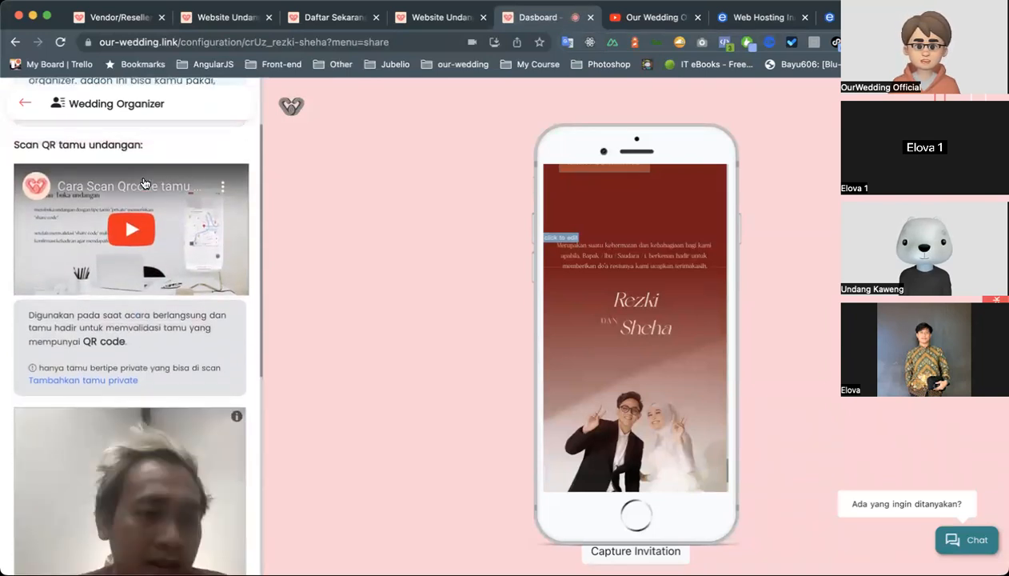
pyautogui.scroll(-5, 153, 231)
pyautogui.scroll(5, 154, 231)
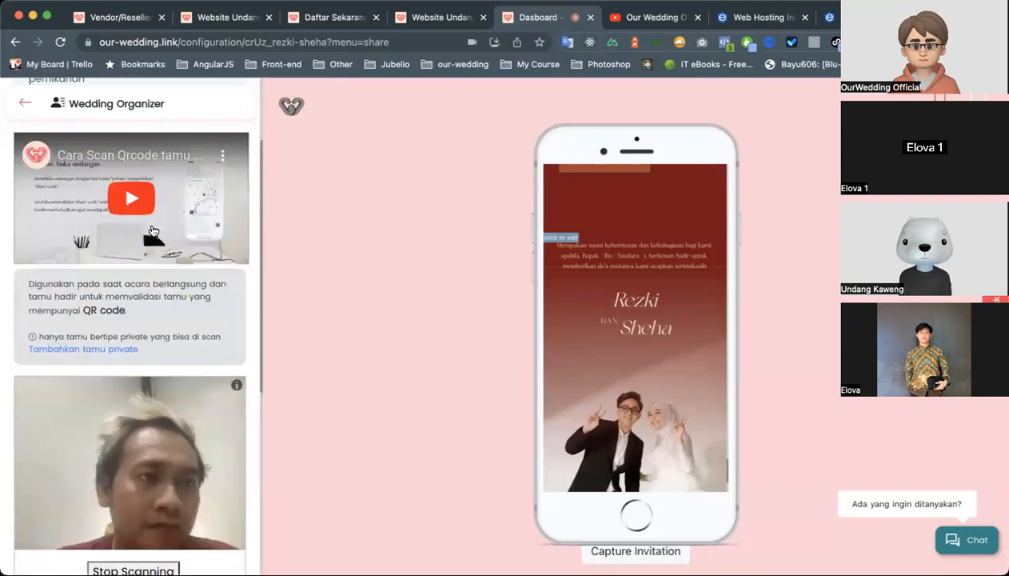
# Return to the invitation dashboard, view the Amplop Digital settings, and look over the dashboard's other features.
pyautogui.click(24, 102)
pyautogui.scroll(-8, 106, 198)
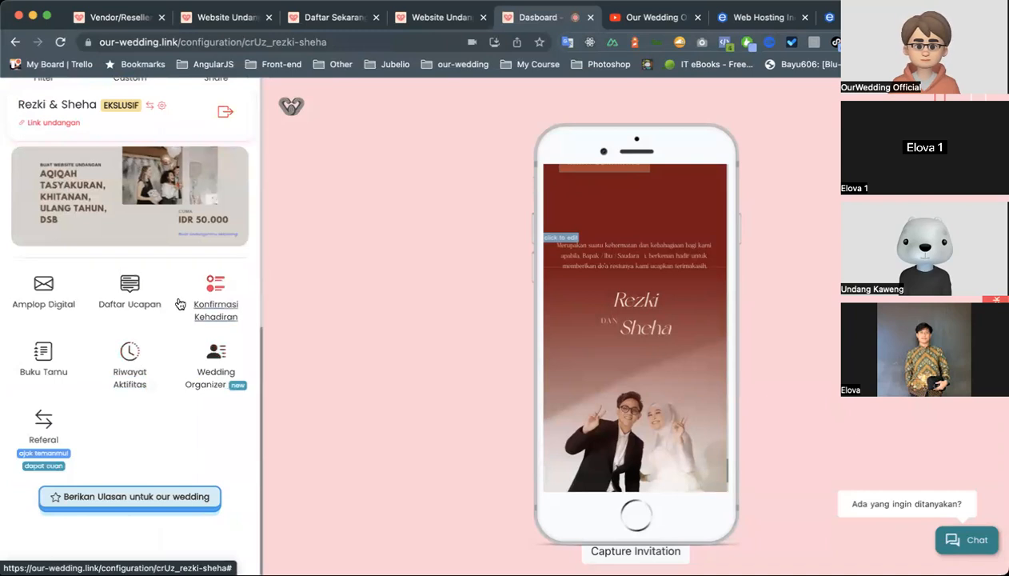
pyautogui.click(45, 296)
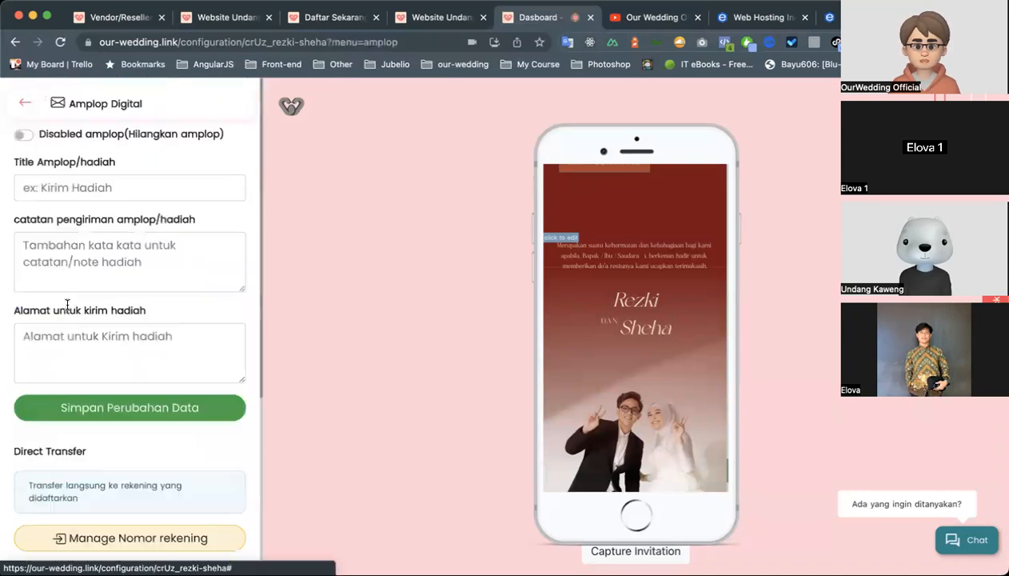
pyautogui.click(25, 103)
pyautogui.scroll(-2, 117, 360)
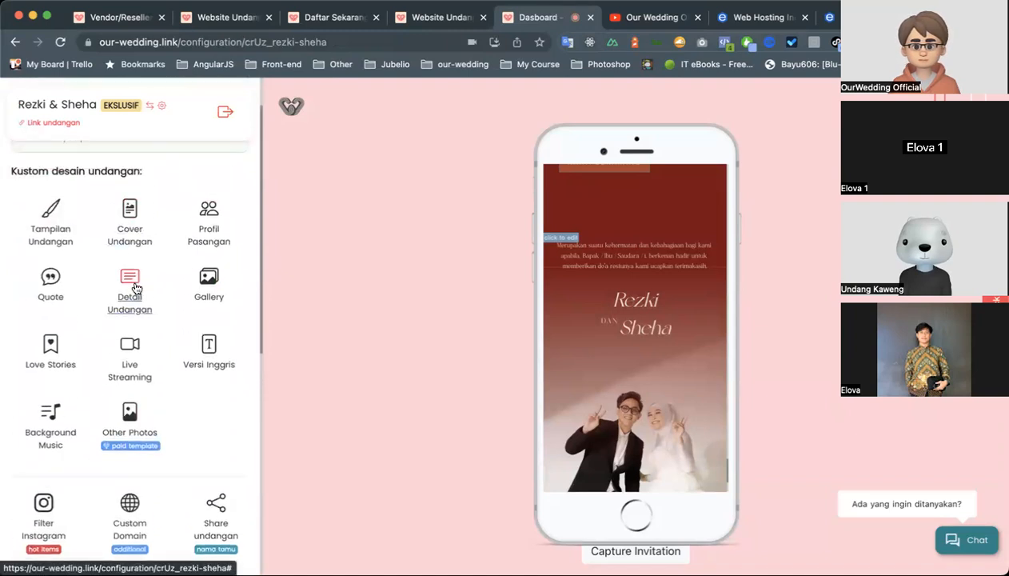
pyautogui.scroll(-5, 128, 282)
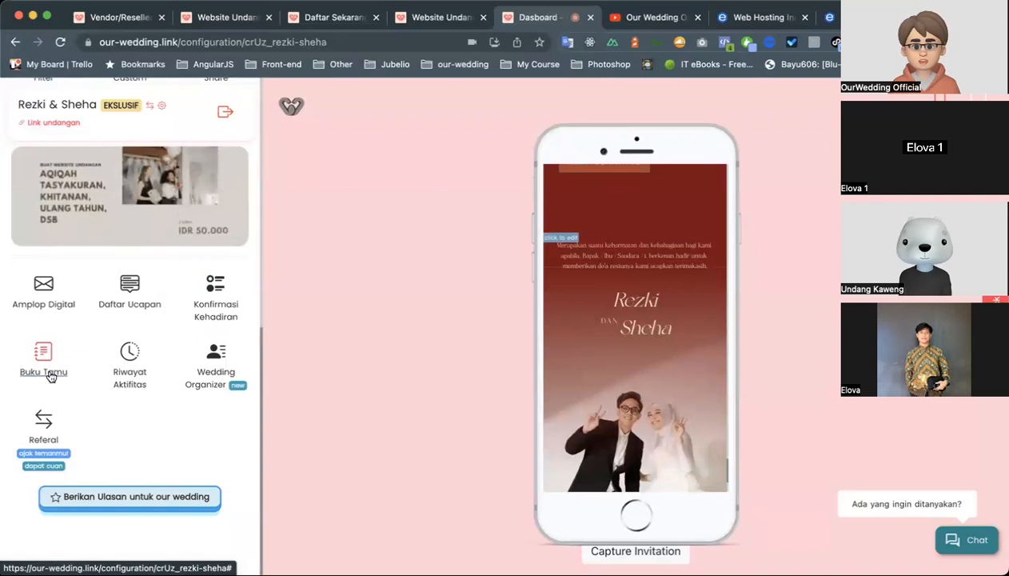
pyautogui.scroll(5, 69, 420)
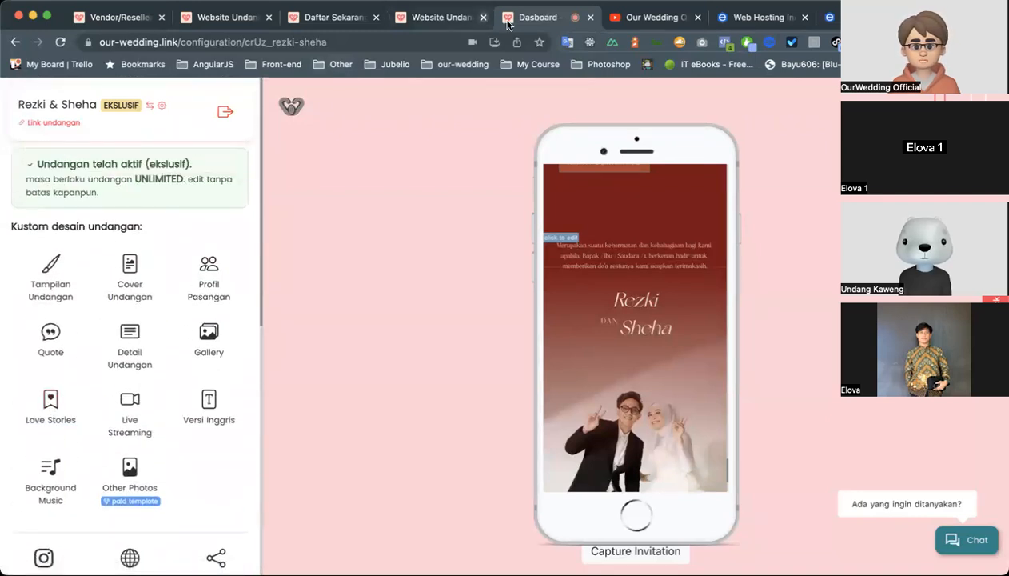
# Close the invitation dashboard, open the Our Wedding Link vendor's page from the active vendor list, and reload it.
pyautogui.click(590, 17)
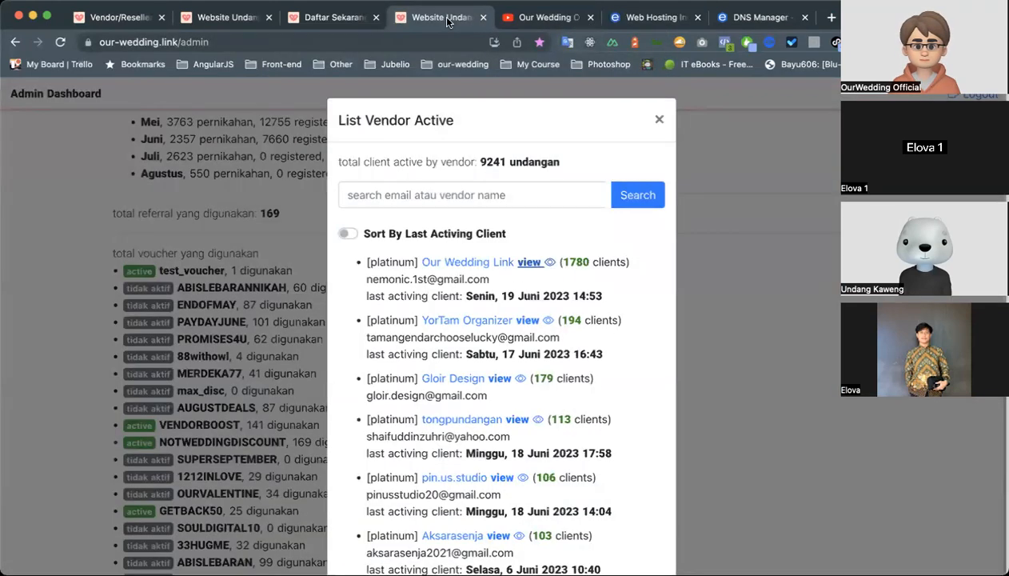
pyautogui.click(546, 262)
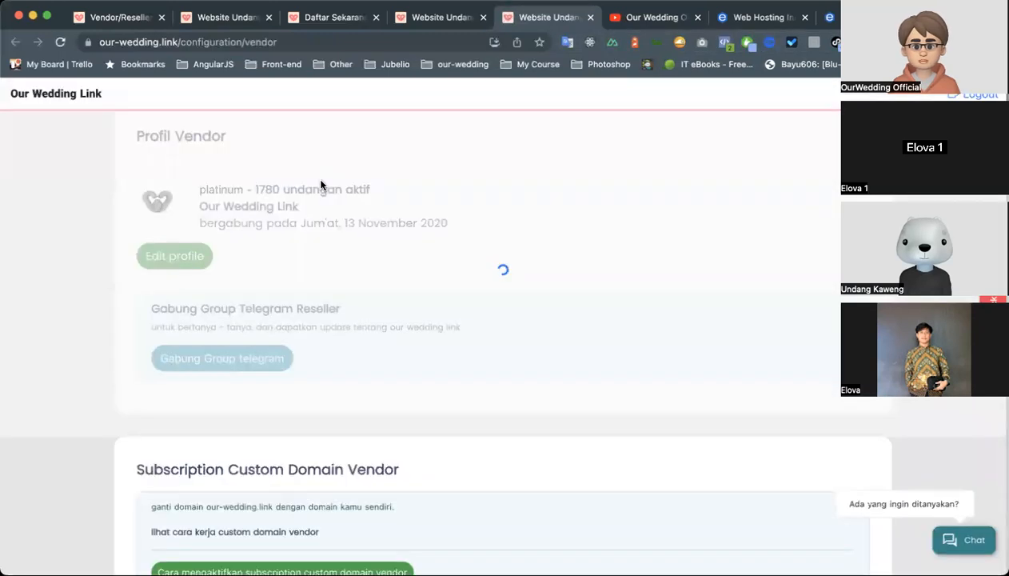
pyautogui.click(61, 40)
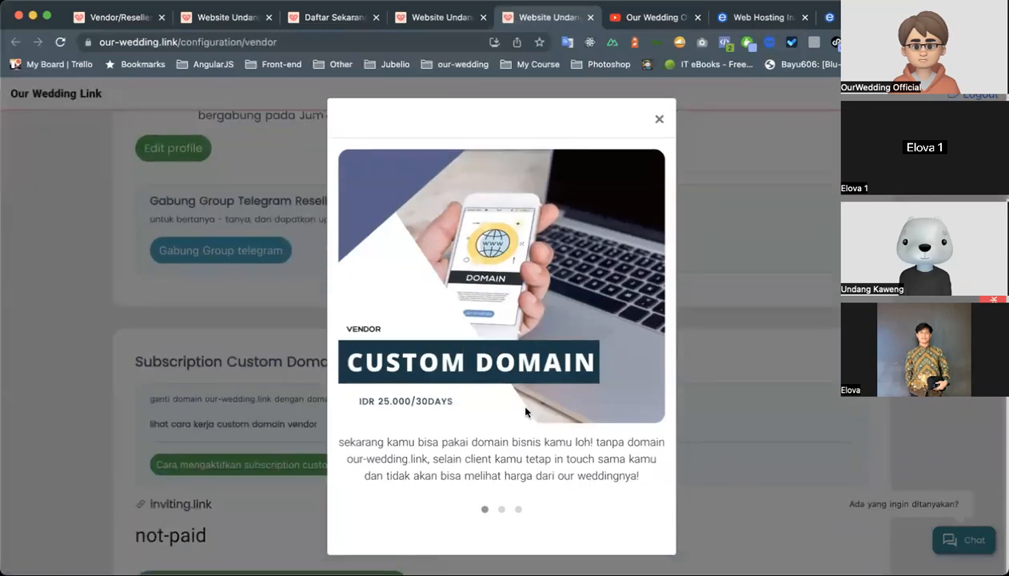
# View the custom domain and VENDORBOOST voucher promotion slides, close them, and look over the vendor page.
pyautogui.click(502, 509)
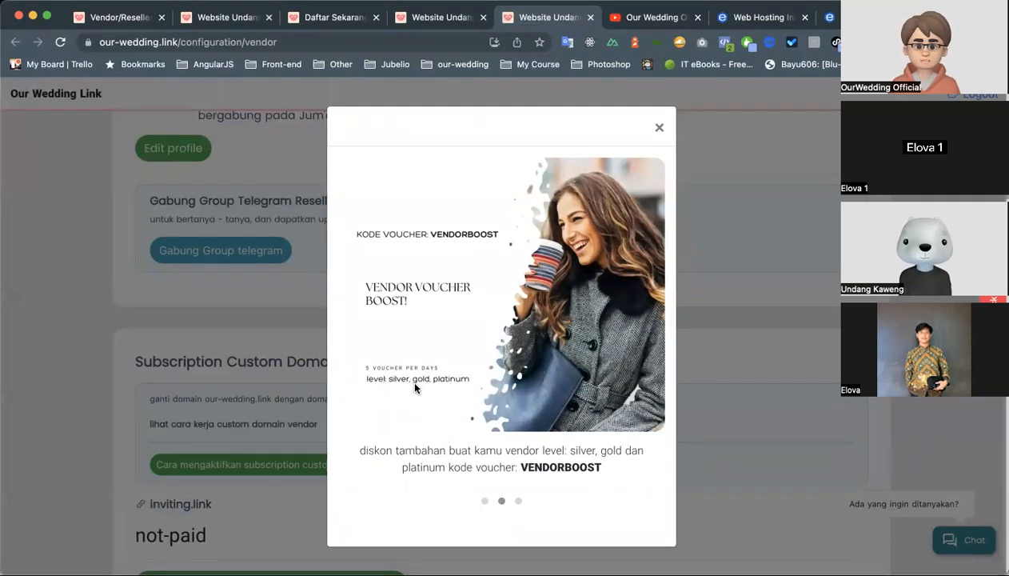
pyautogui.scroll(-2, 462, 397)
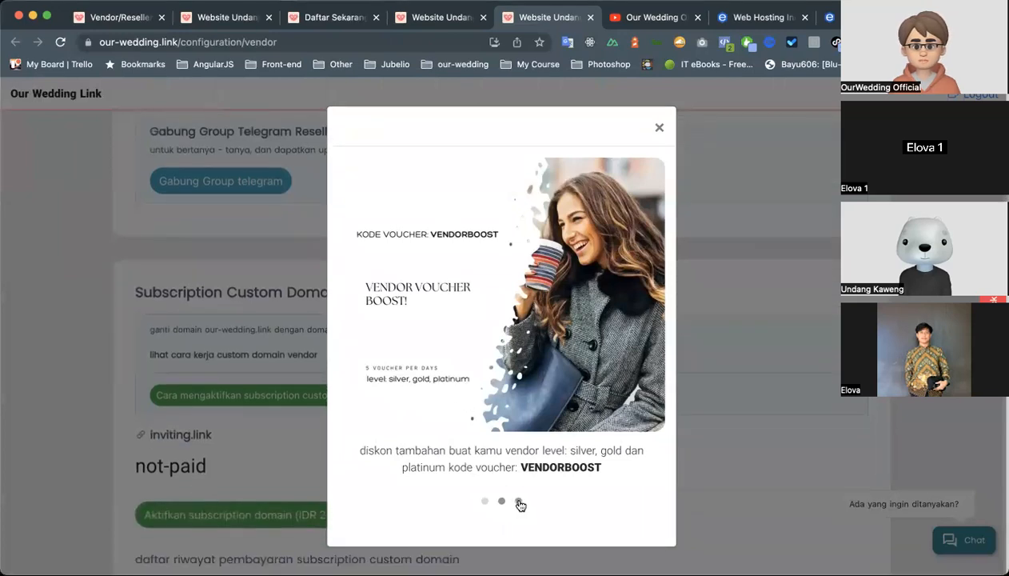
pyautogui.click(520, 501)
pyautogui.click(486, 510)
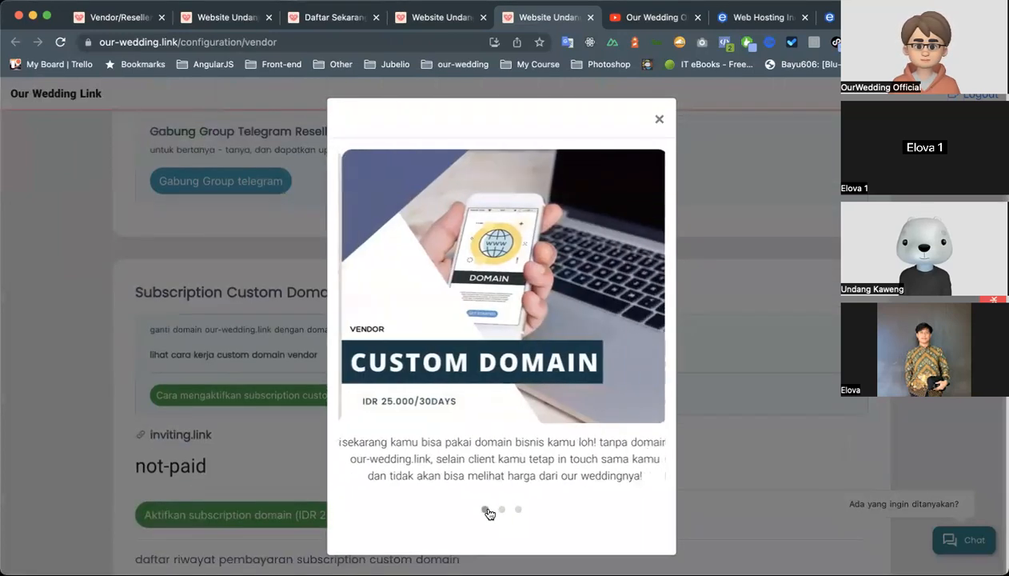
pyautogui.scroll(-3, 502, 442)
pyautogui.click(734, 306)
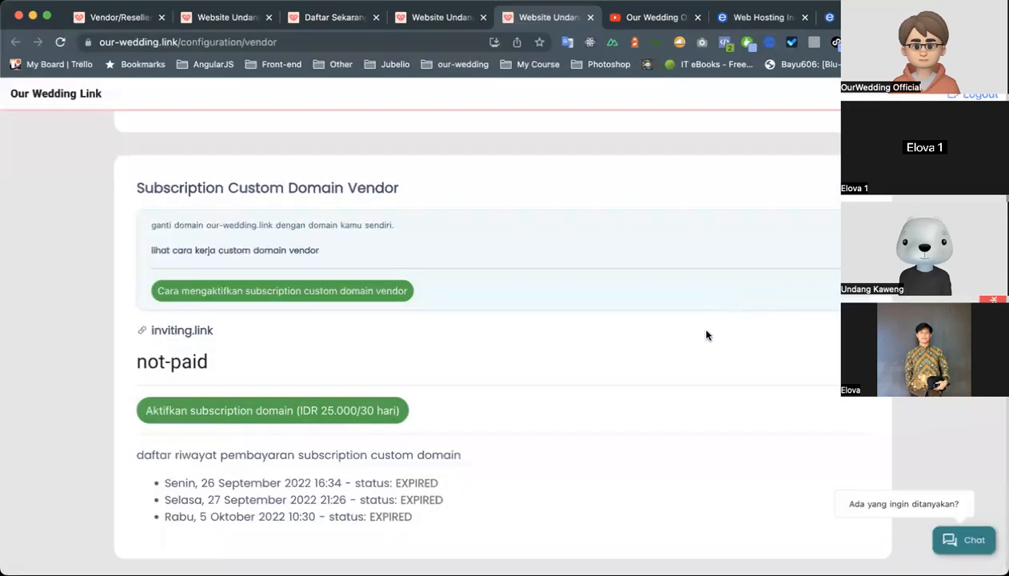
pyautogui.scroll(-10, 705, 335)
pyautogui.scroll(12, 706, 334)
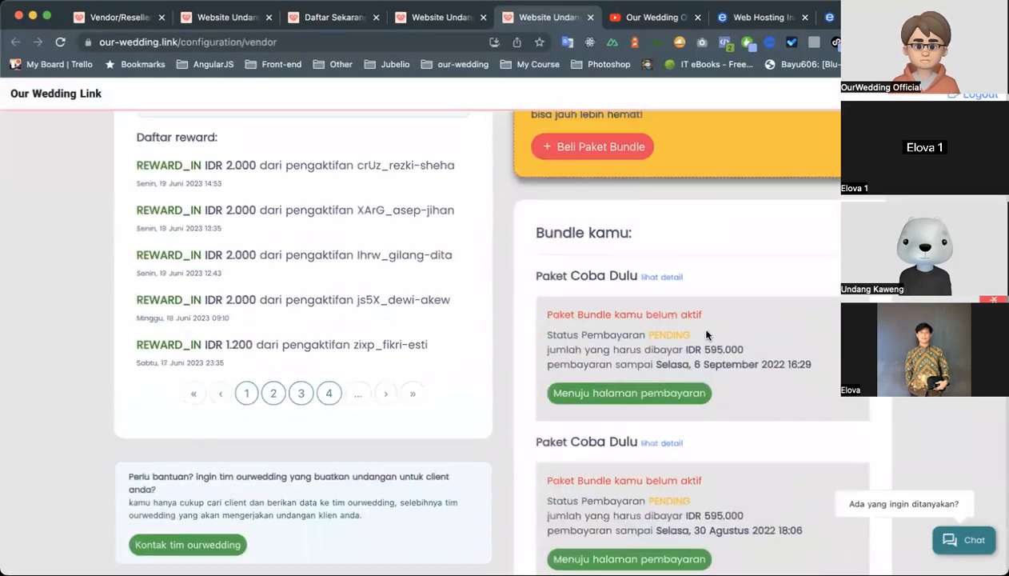
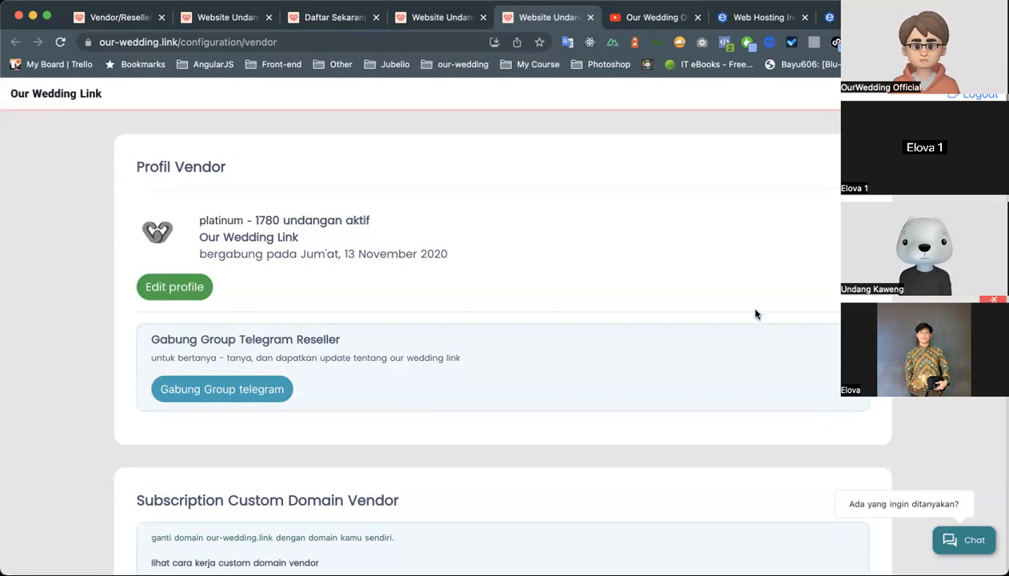
# Look through the vendor page and open the first invitation in the client list for editing.
pyautogui.scroll(2, 639, 233)
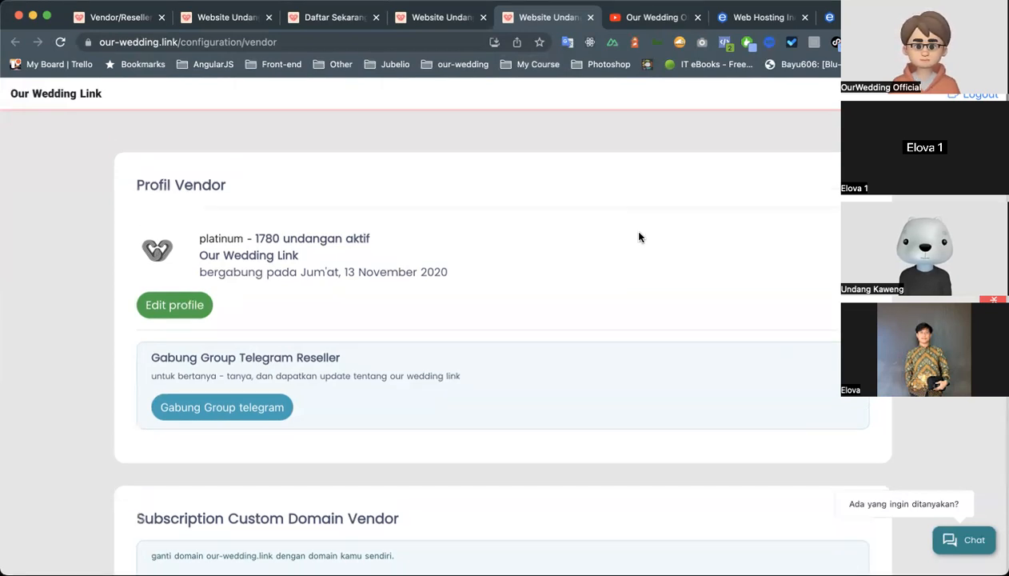
pyautogui.scroll(-15, 628, 257)
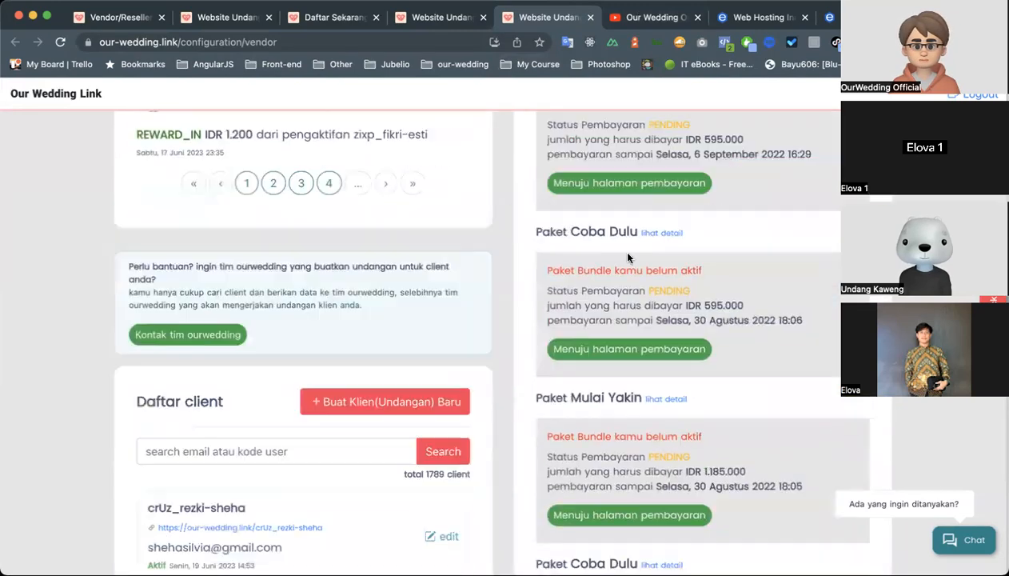
pyautogui.scroll(6, 628, 257)
pyautogui.scroll(8, 628, 257)
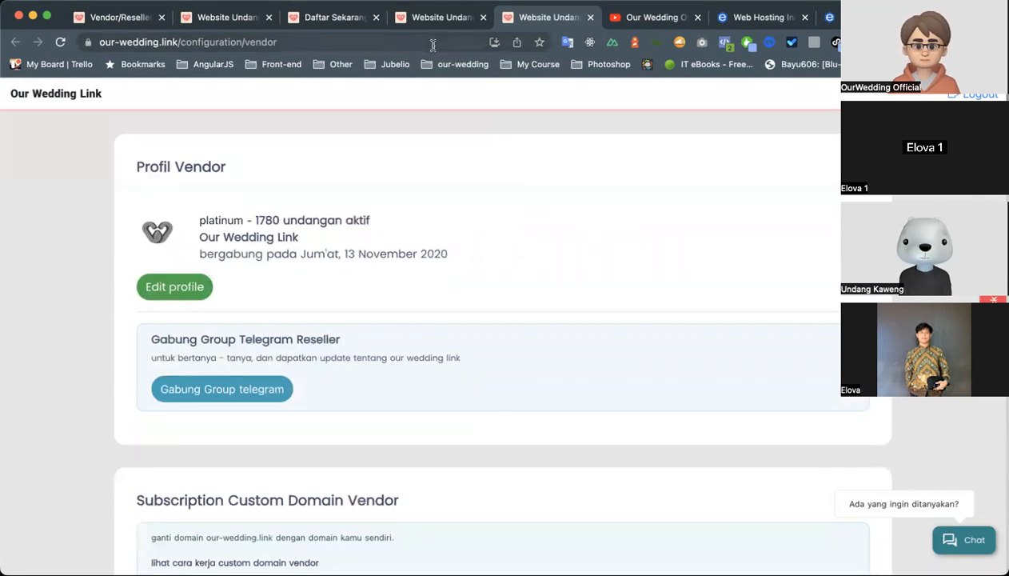
pyautogui.scroll(-10, 403, 141)
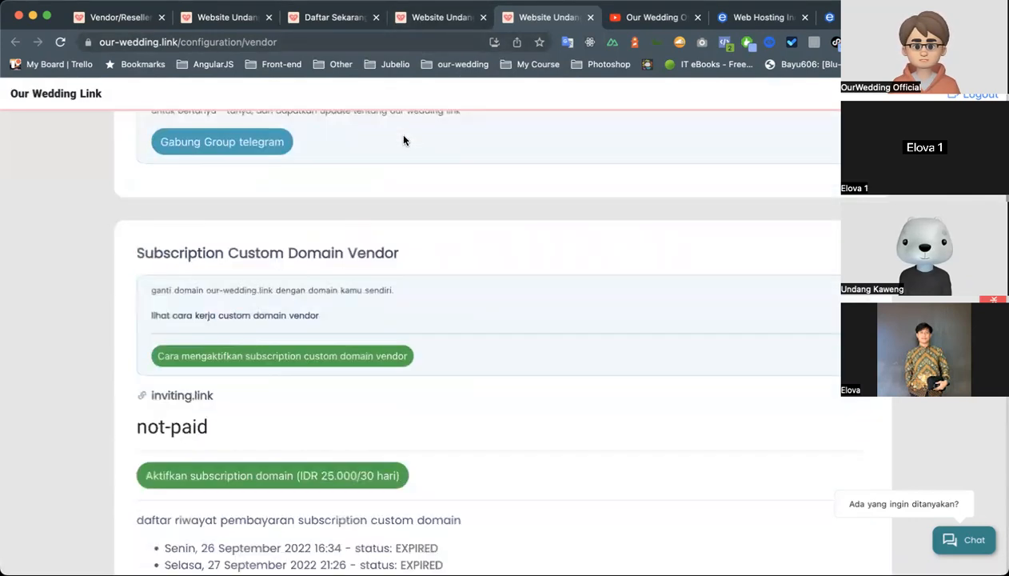
pyautogui.scroll(-10, 404, 141)
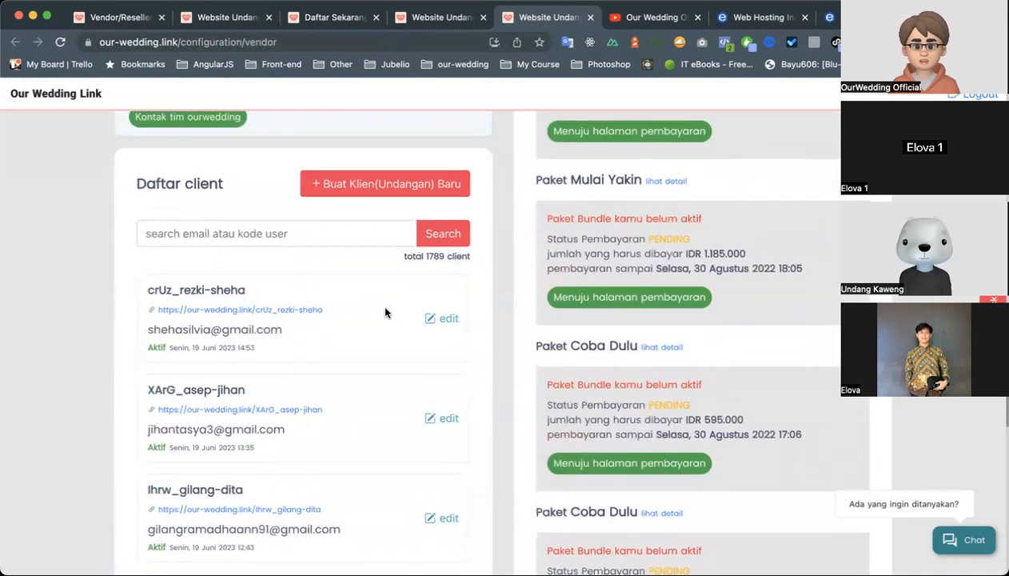
pyautogui.click(439, 318)
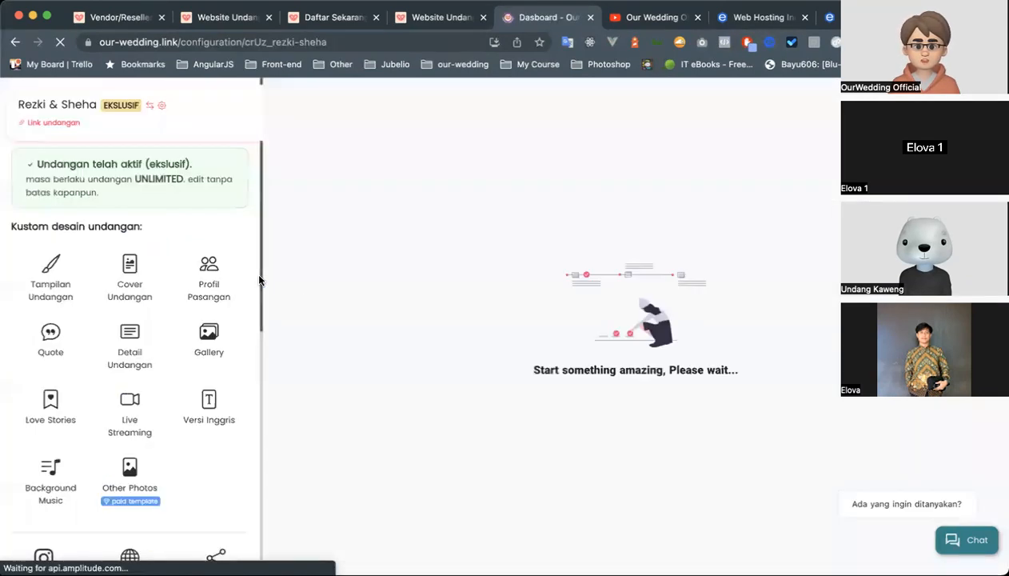
# Look over the invitation dashboard and preview, then open the Tampilan Undangan settings at the Your Custom CSS section.
pyautogui.scroll(-10, 198, 281)
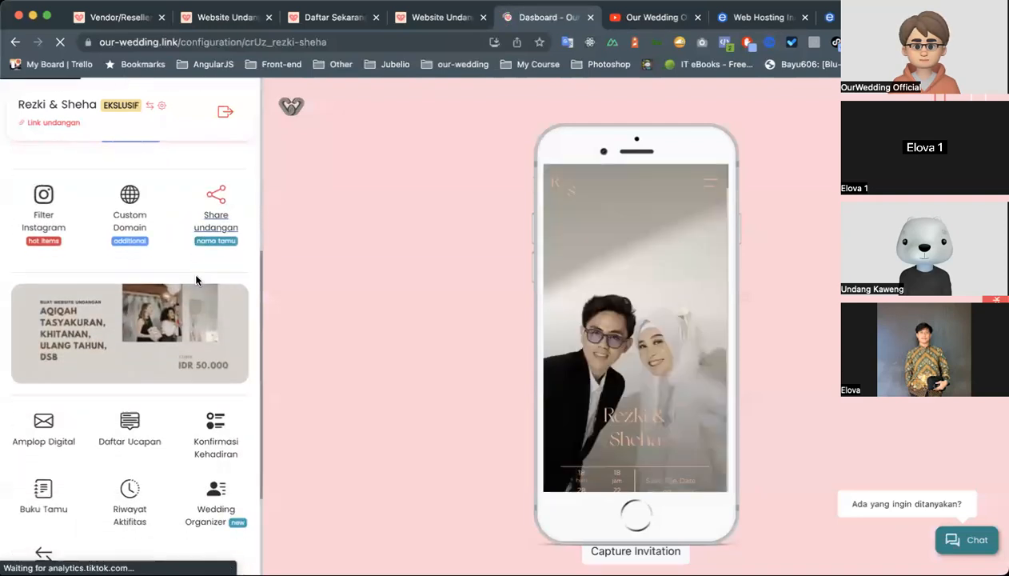
pyautogui.scroll(3, 164, 304)
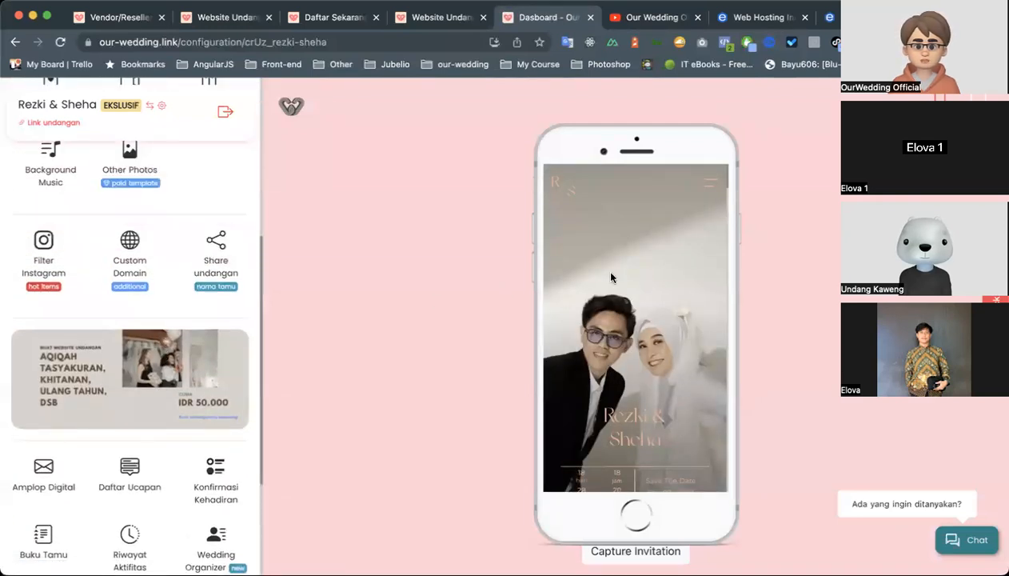
pyautogui.scroll(-4, 612, 277)
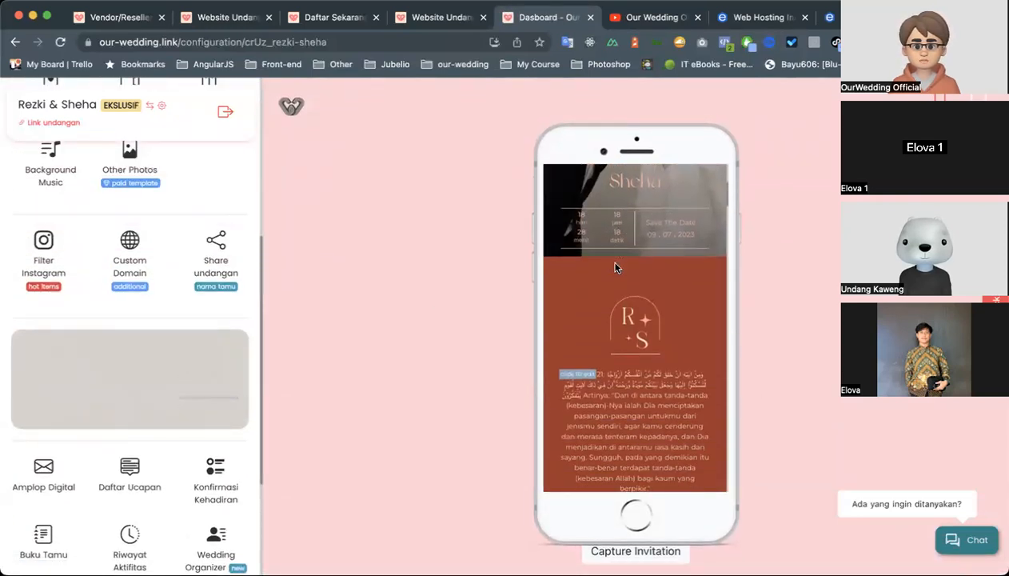
pyautogui.scroll(5, 50, 291)
pyautogui.click(49, 234)
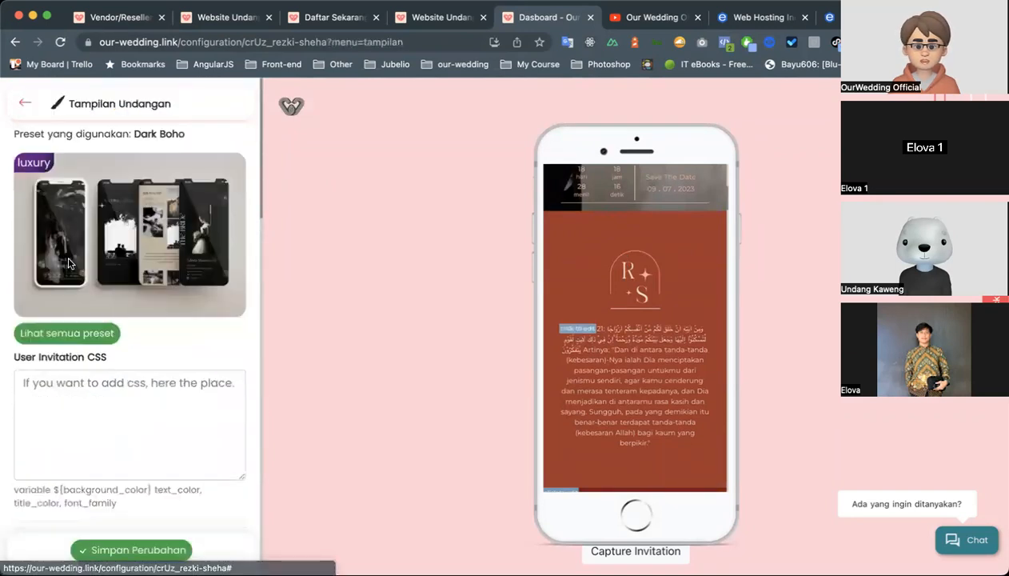
pyautogui.scroll(-4, 95, 385)
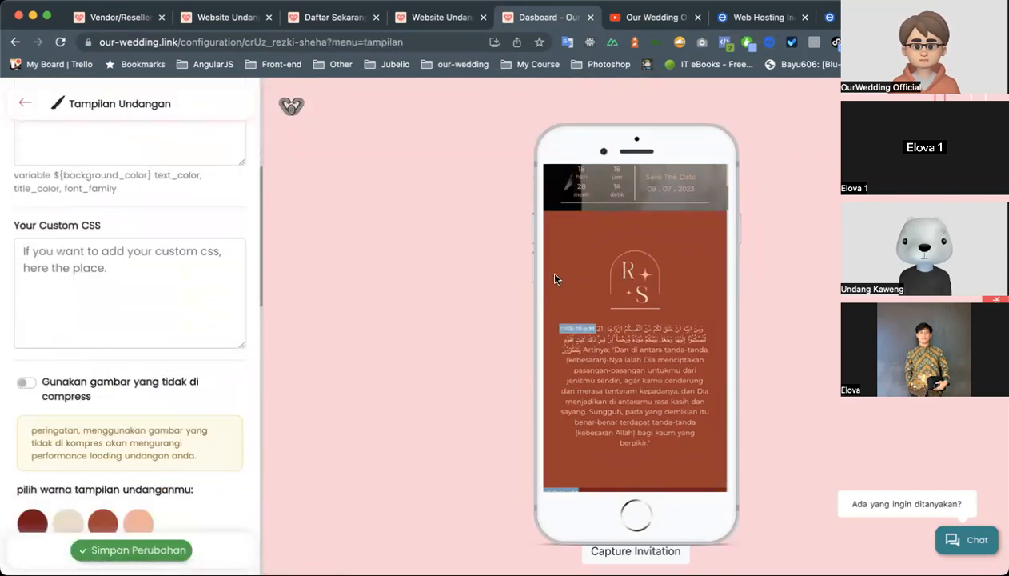
# Inspect the quote section of the invitation preview in the developer tools and select its quote-words element.
pyautogui.scroll(-1, 587, 276)
pyautogui.rightClick(587, 276)
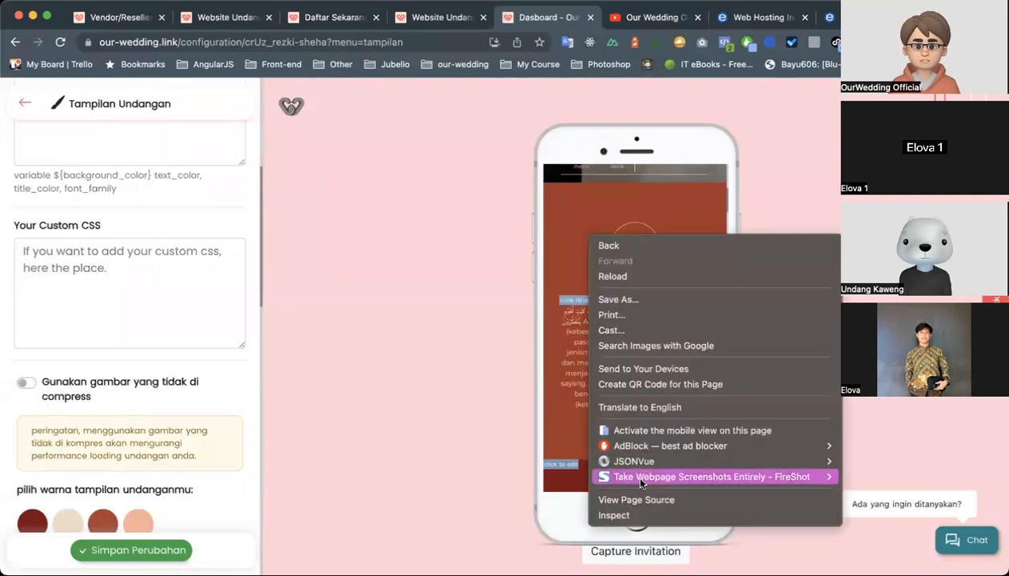
pyautogui.click(632, 514)
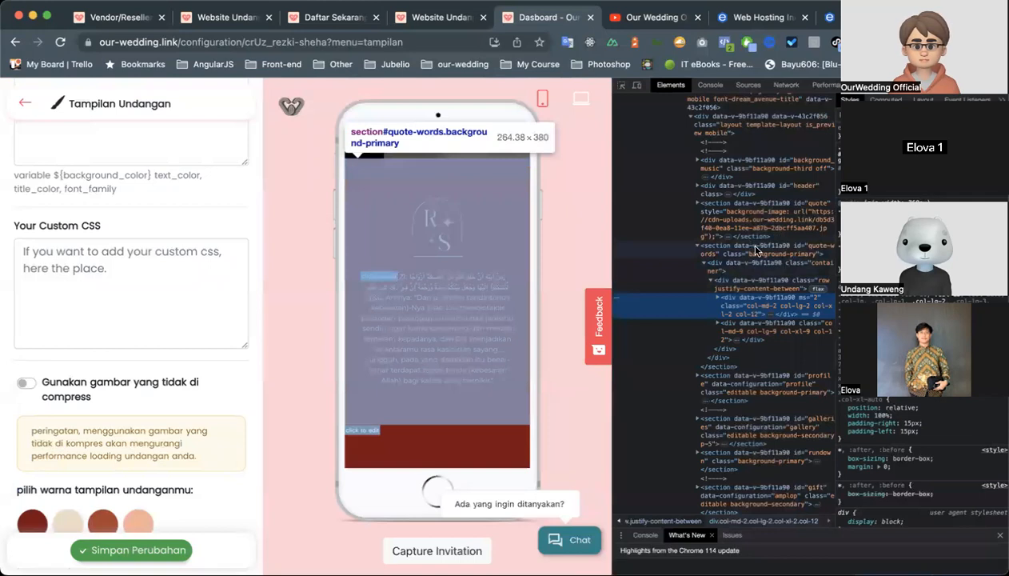
pyautogui.click(756, 250)
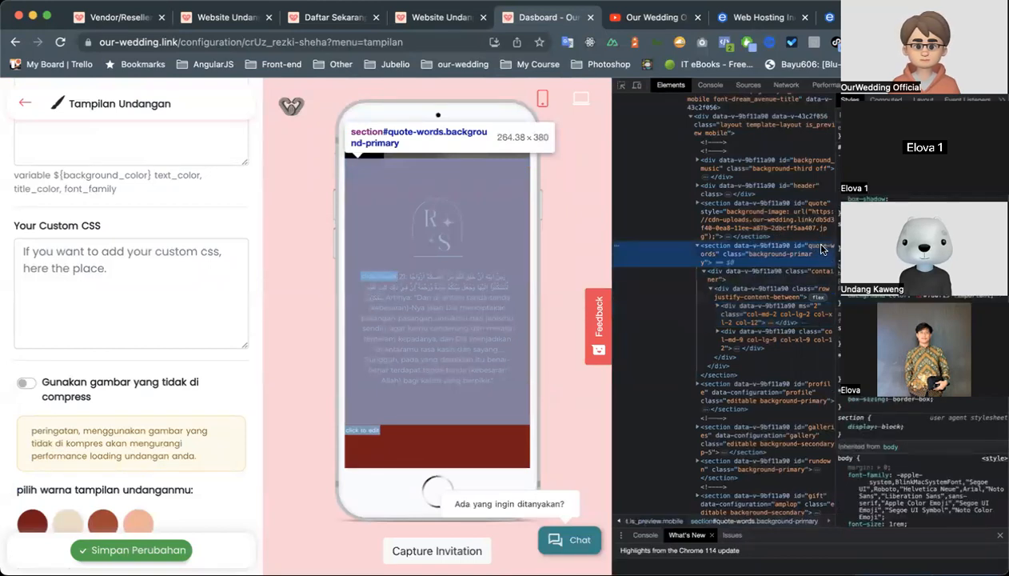
# Enter the rule #quote {background:black;} as the invitation's custom CSS.
pyautogui.click(179, 270)
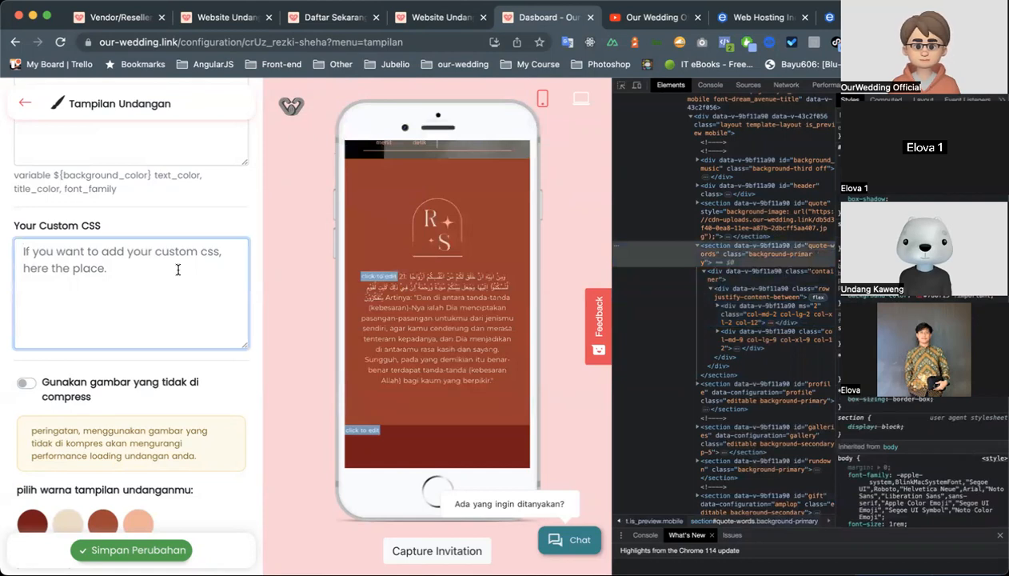
pyautogui.write('#')
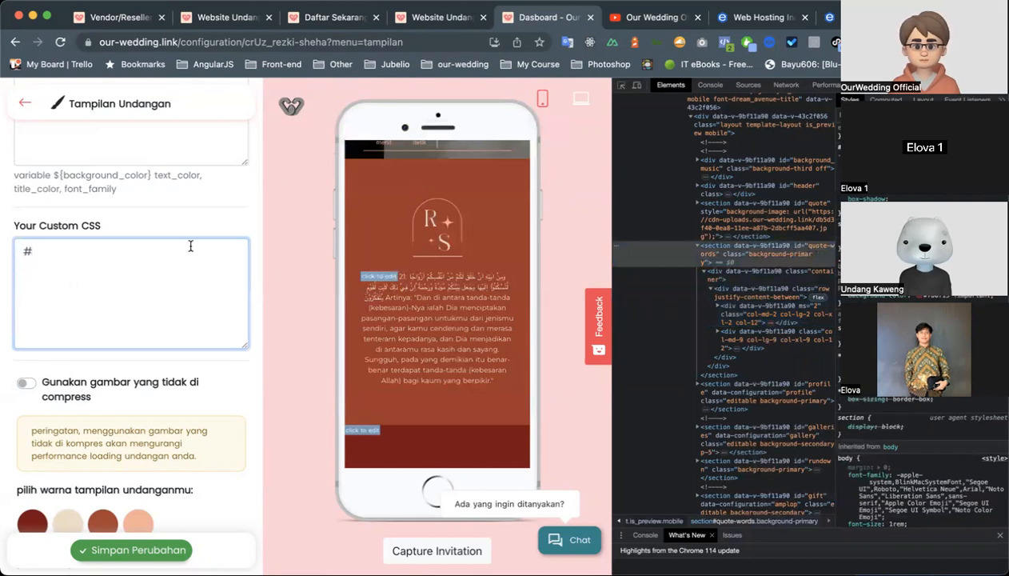
pyautogui.write('quote {background')
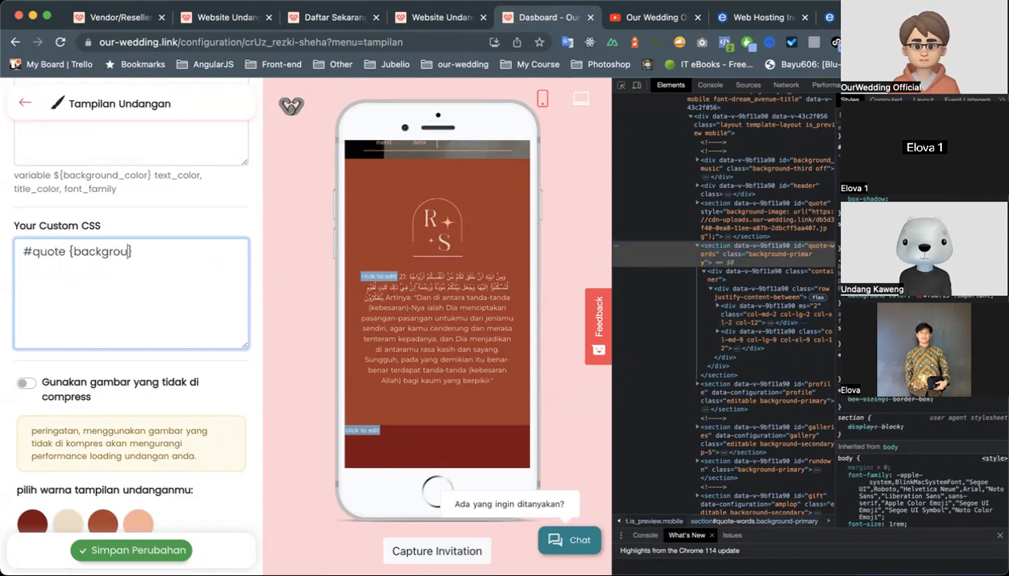
pyautogui.write(':black;')
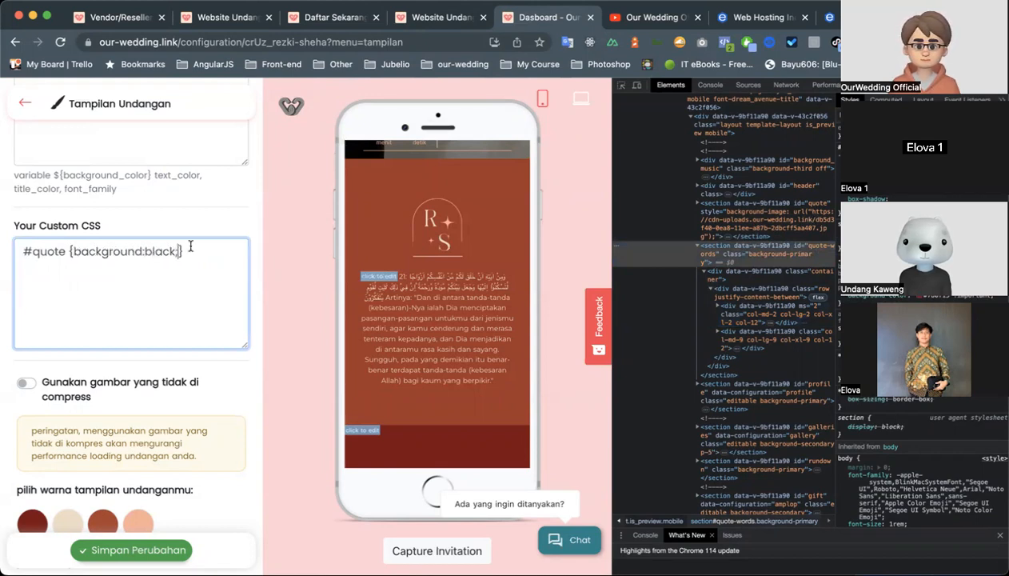
pyautogui.click(230, 353)
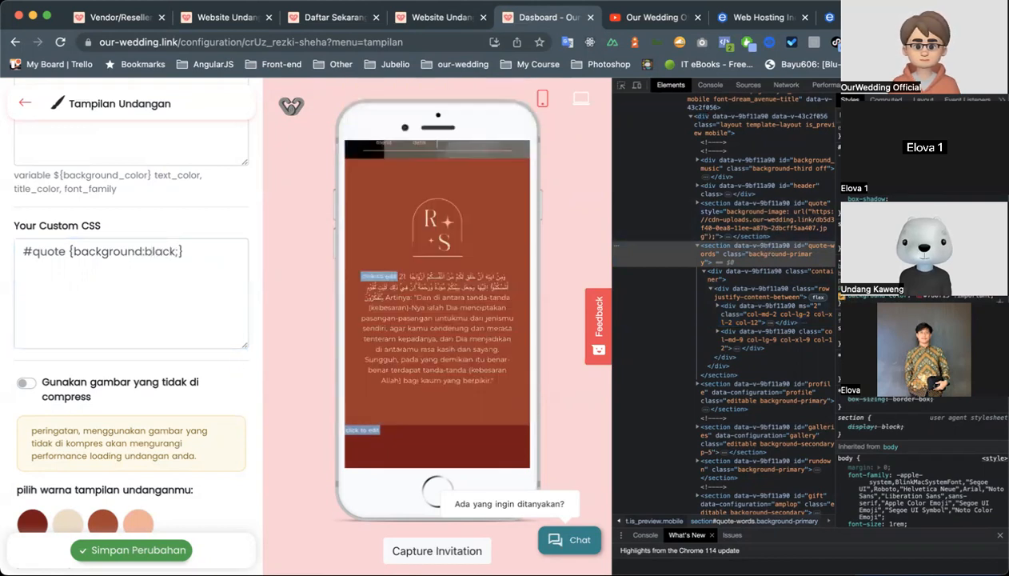
# Change the custom CSS rule's property to background-color and turn on the use of uncompressed images.
pyautogui.click(141, 251)
pyautogui.write('-color:')
pyautogui.click(201, 382)
# Add !important to the black background-color value in the custom CSS rule.
pyautogui.click(213, 251)
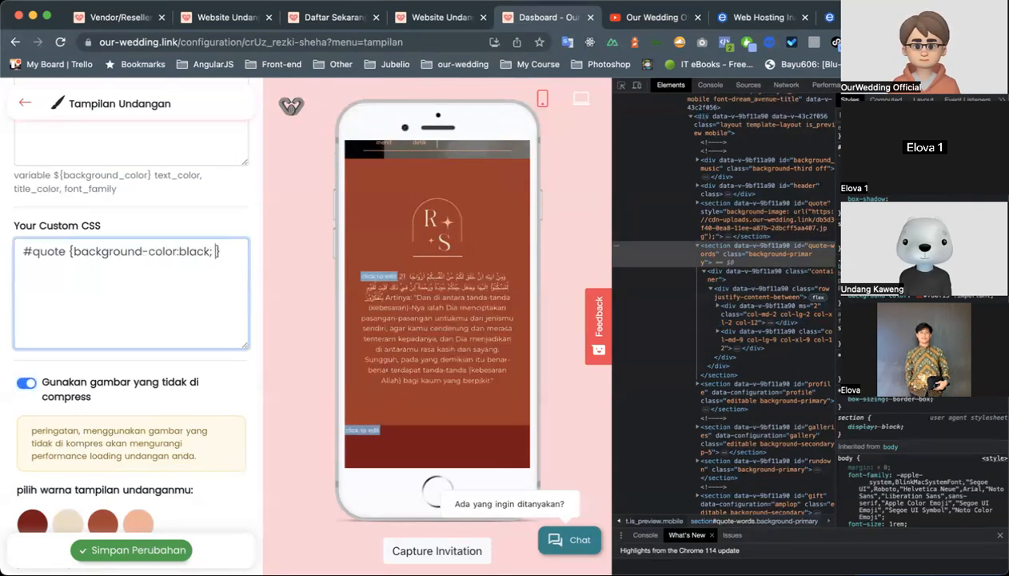
pyautogui.press('BackSpace')
pyautogui.press('BackSpace')
pyautogui.write('!impor')
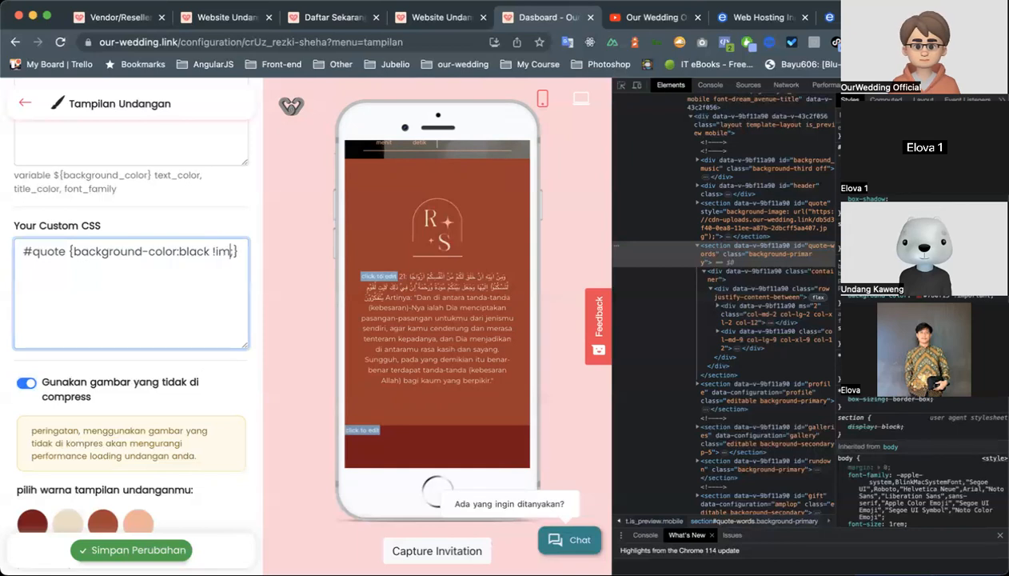
pyautogui.write('tant;')
pyautogui.click(310, 368)
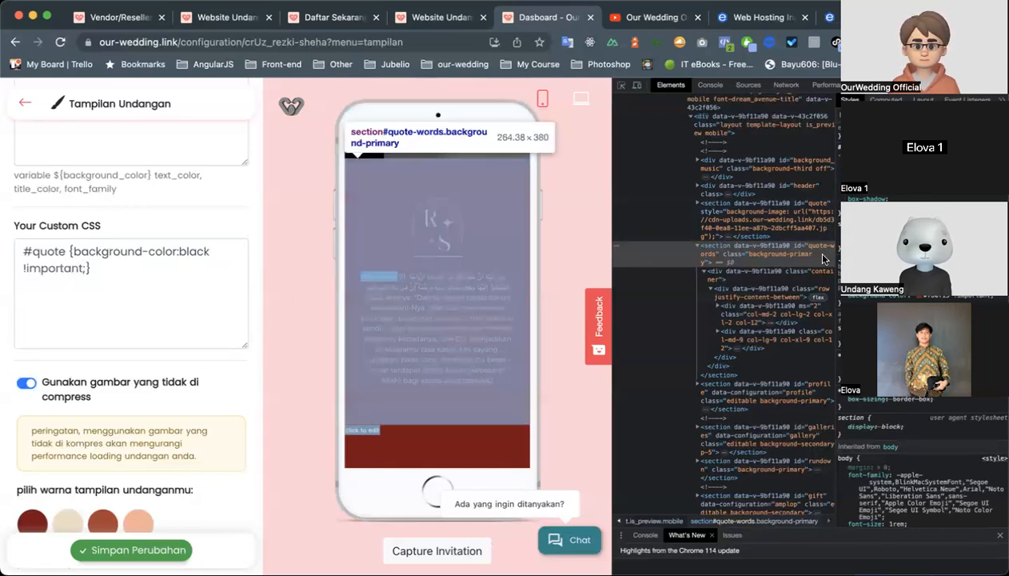
# Check the quote section's id in the inspector and change the custom CSS selector to #quote-words.
pyautogui.click(822, 254)
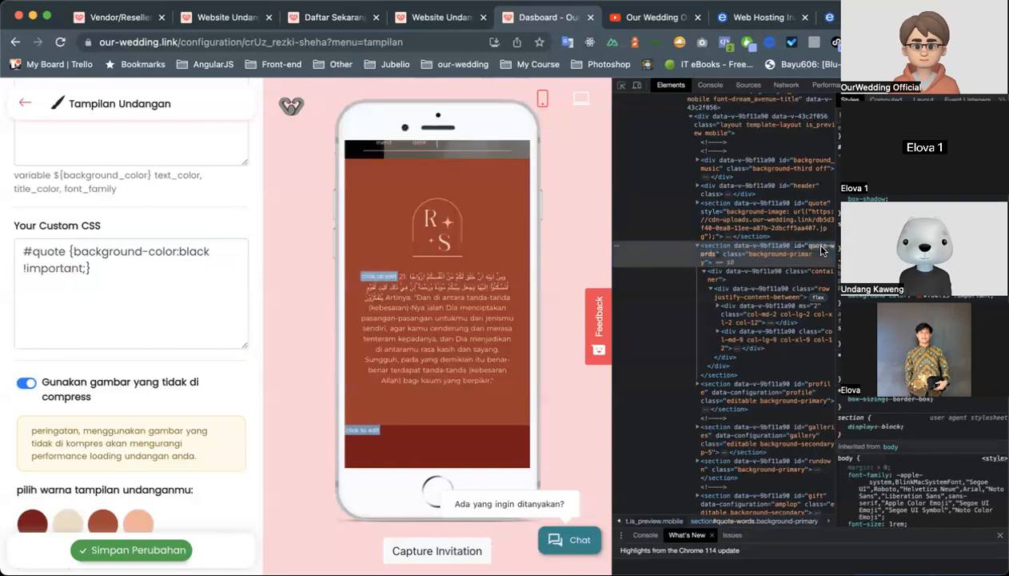
pyautogui.click(67, 251)
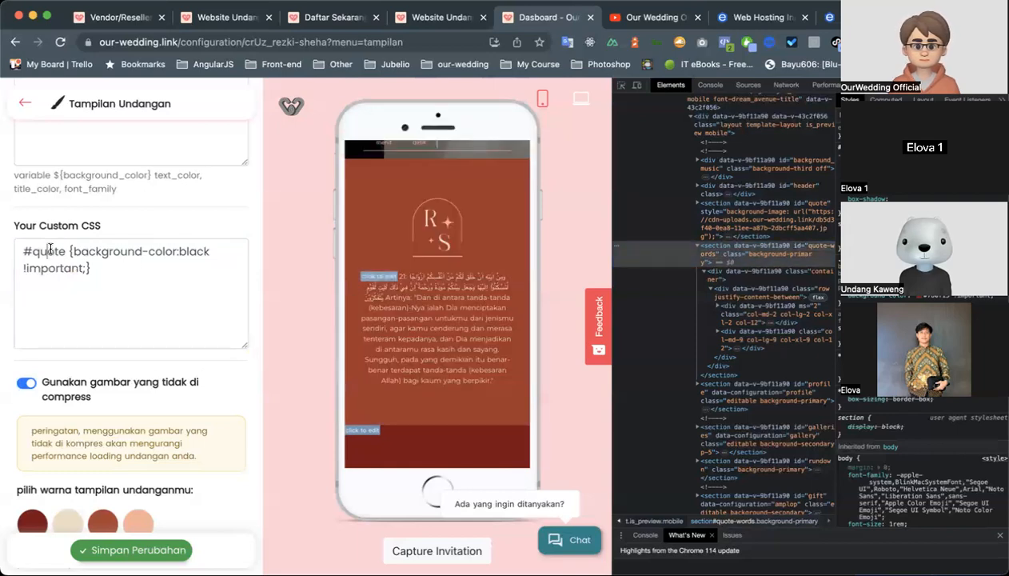
pyautogui.write('-words')
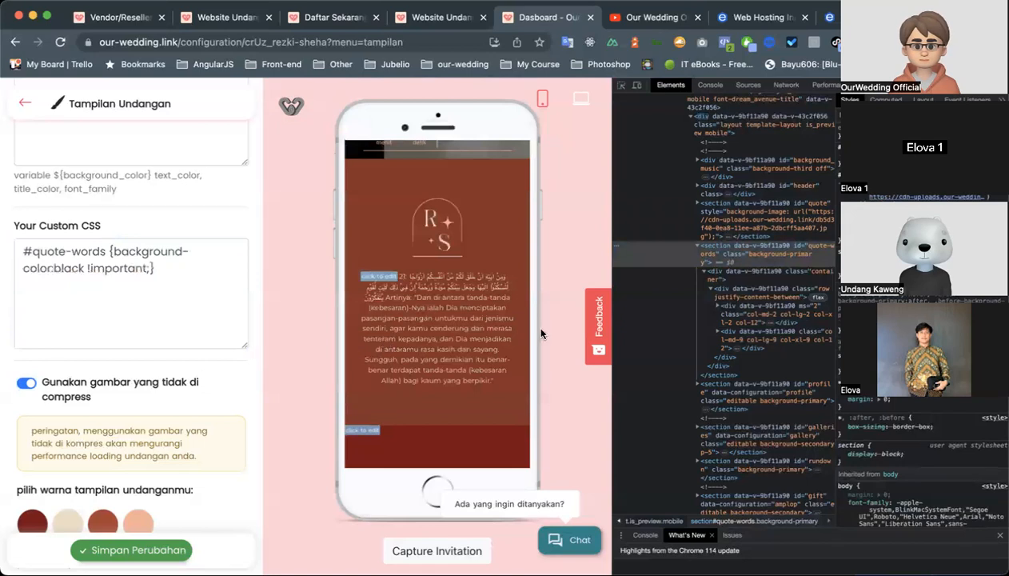
# Examine the quote, quote-words and nested container elements of the preview in the element inspector.
pyautogui.click(743, 251)
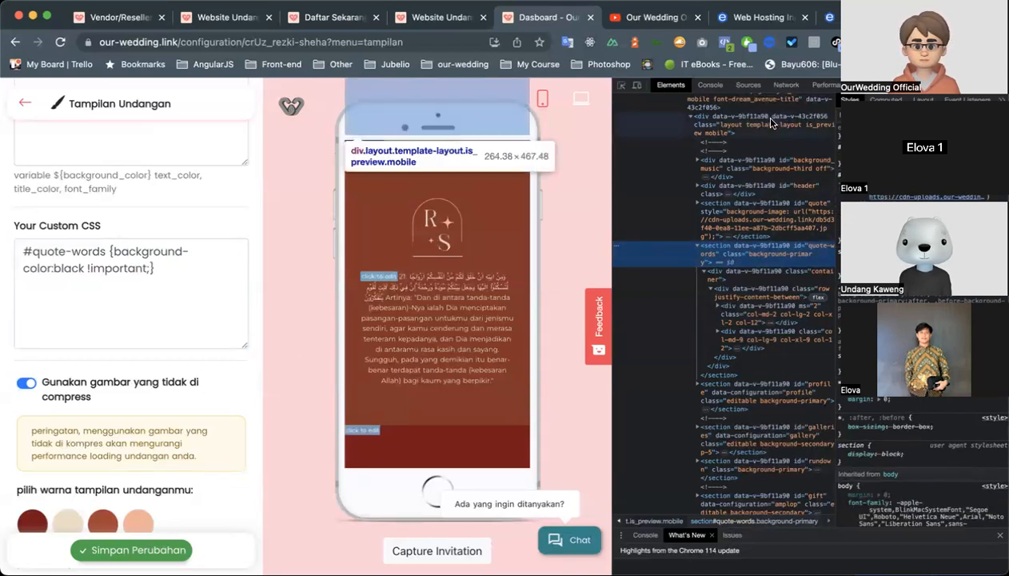
pyautogui.click(782, 213)
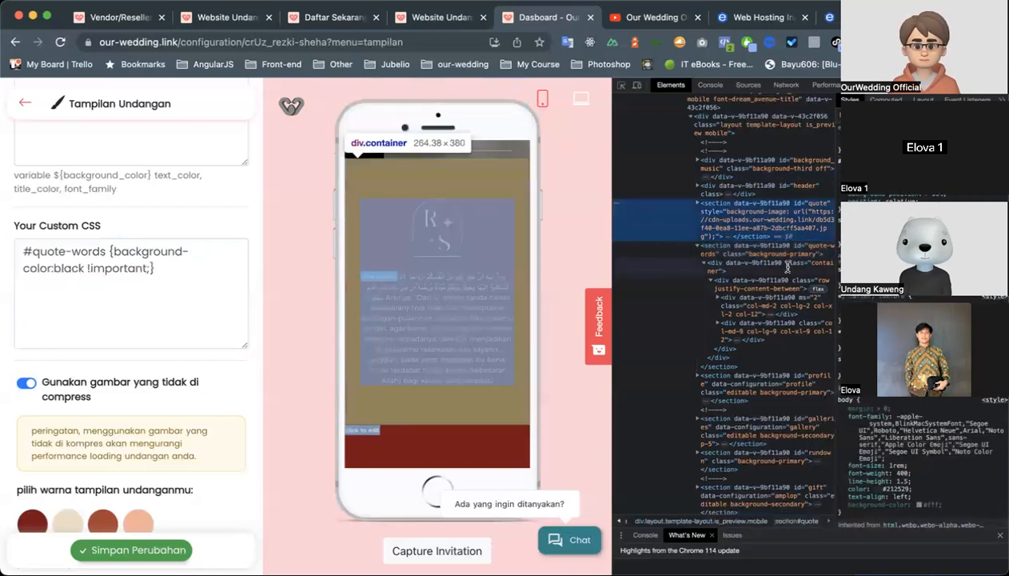
pyautogui.click(787, 266)
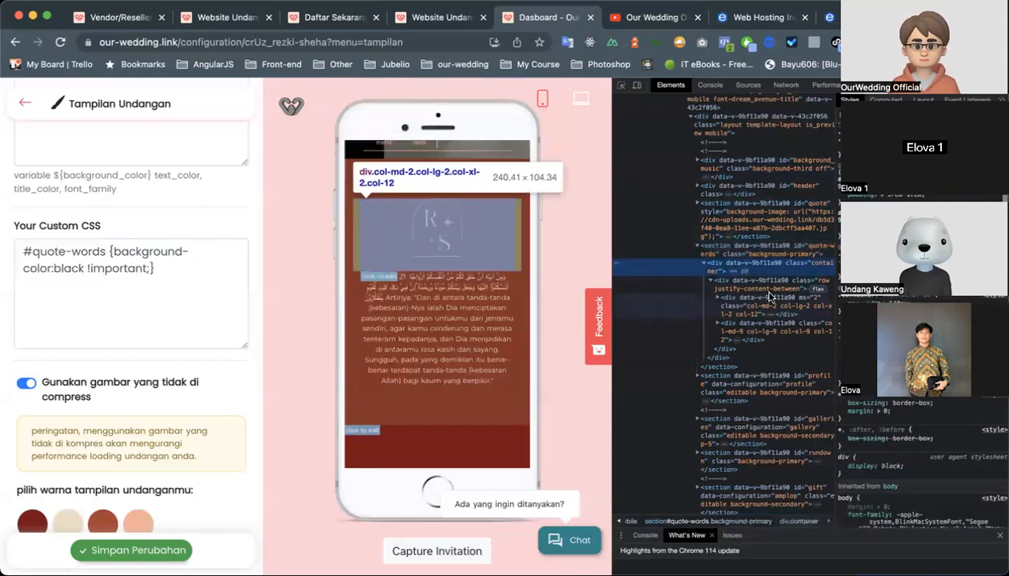
pyautogui.click(768, 324)
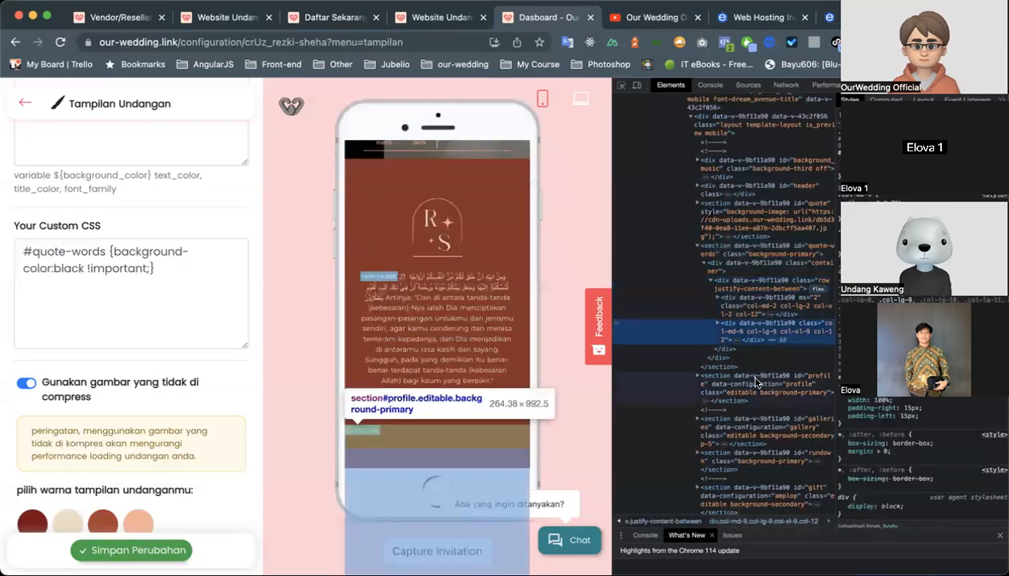
# Select the profile section in the inspector and replace the custom CSS selector with #profile.
pyautogui.click(756, 381)
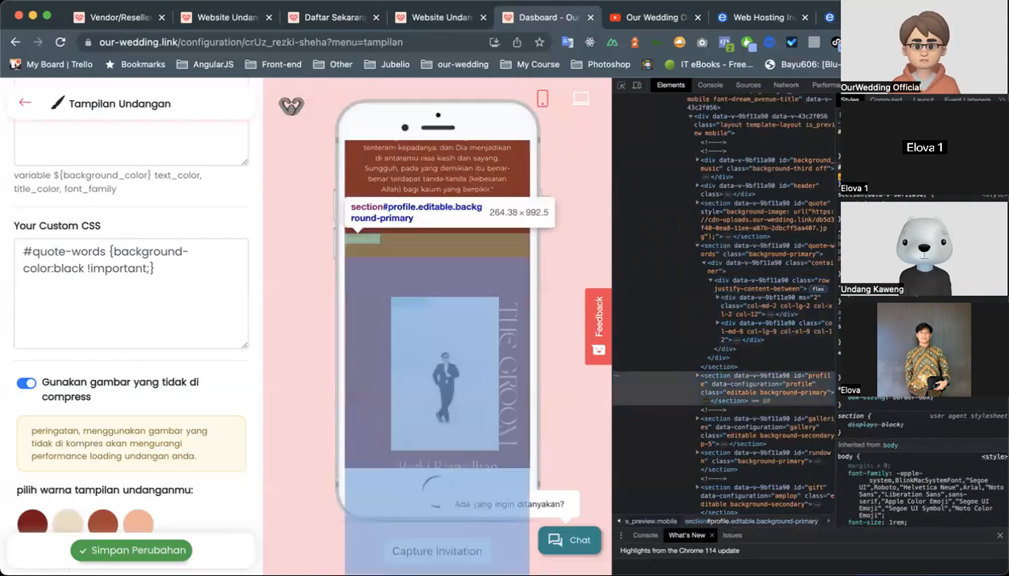
pyautogui.doubleClick(60, 252)
pyautogui.keyDown('shift'); pyautogui.click(108, 251); pyautogui.keyUp('shift')
pyautogui.write('#profile')
pyautogui.click(32, 250)
pyautogui.press('BackSpace')
pyautogui.click(280, 327)
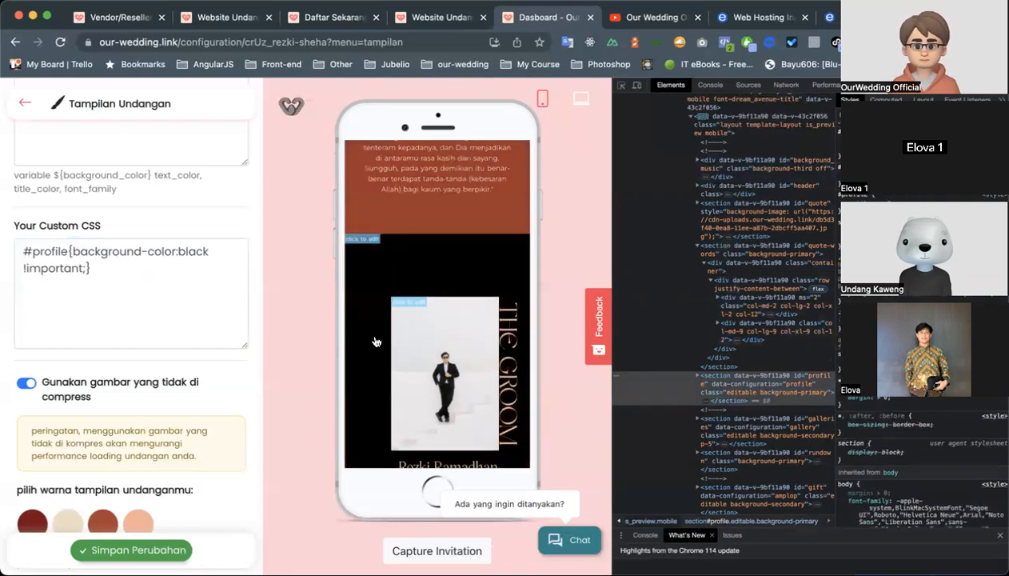
# Review the restyled profile section, the color palette options and the gallery section of the invitation preview.
pyautogui.scroll(-5, 375, 343)
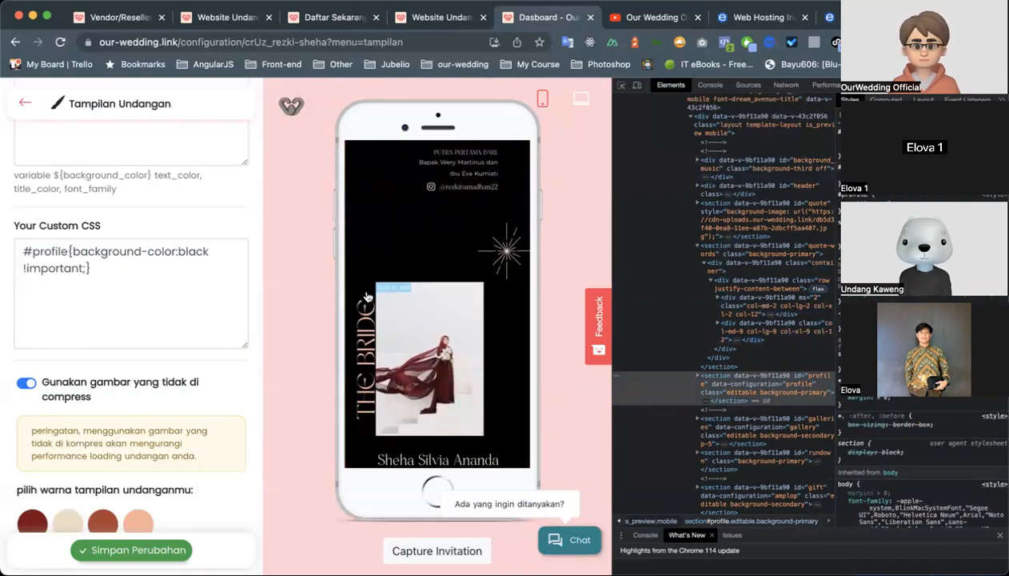
pyautogui.scroll(-3, 367, 298)
pyautogui.scroll(-1, 179, 345)
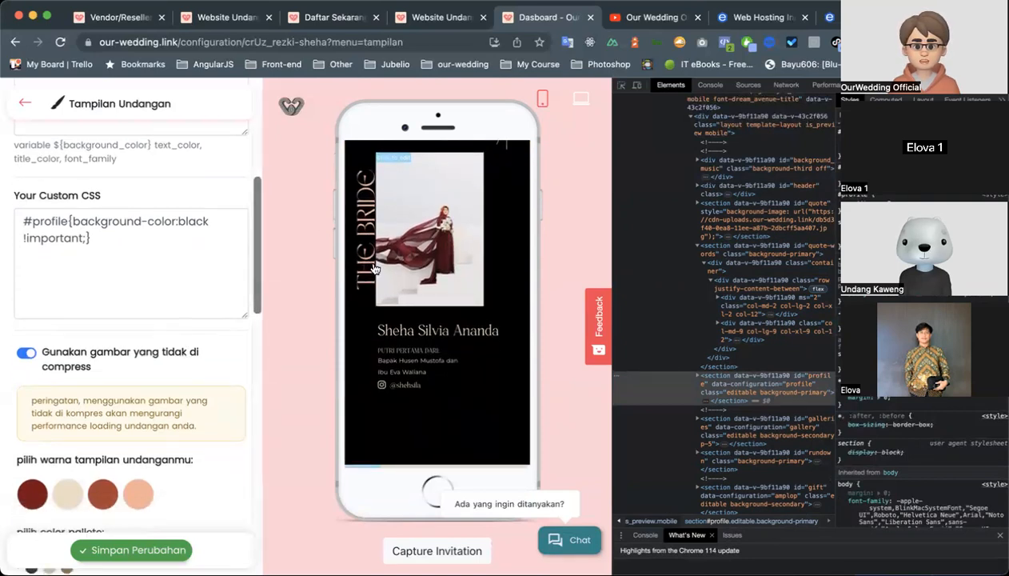
pyautogui.scroll(-3, 96, 391)
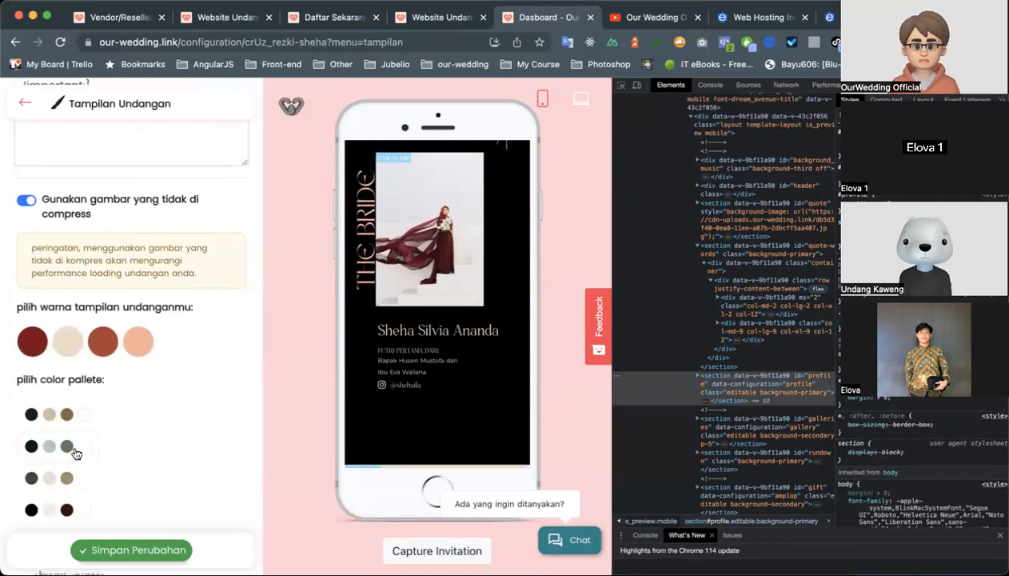
pyautogui.scroll(5, 191, 346)
pyautogui.scroll(-5, 415, 301)
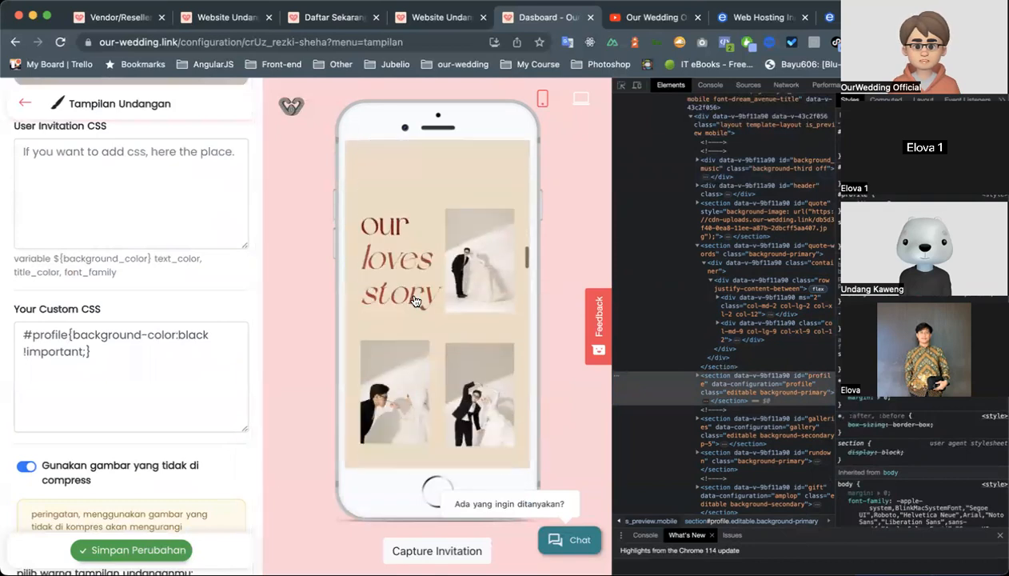
# Inspect the prewedding video block in the gallery section to find its container's class name in the element inspector.
pyautogui.scroll(5, 414, 301)
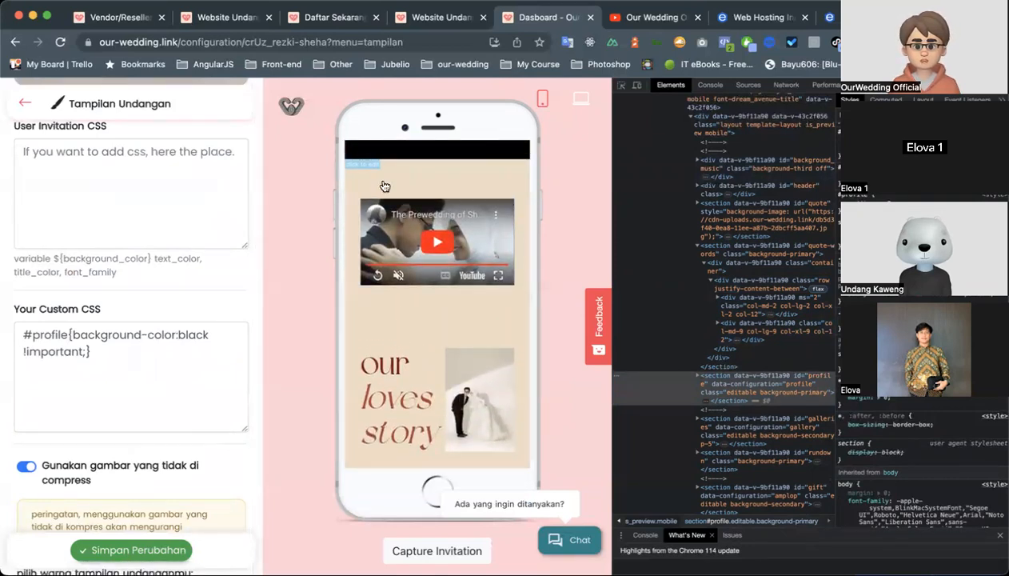
pyautogui.scroll(2, 406, 239)
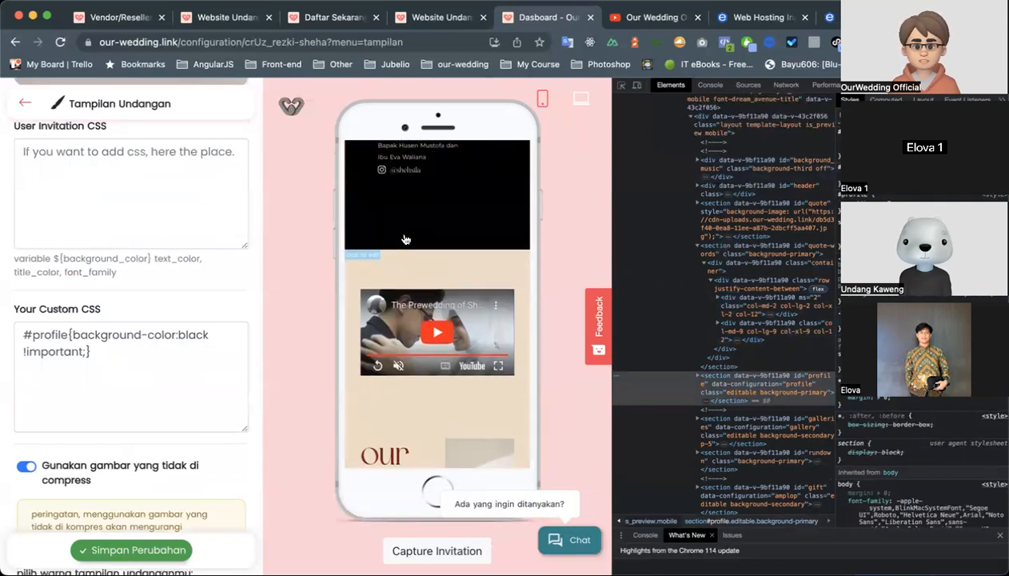
pyautogui.click(622, 86)
pyautogui.click(492, 288)
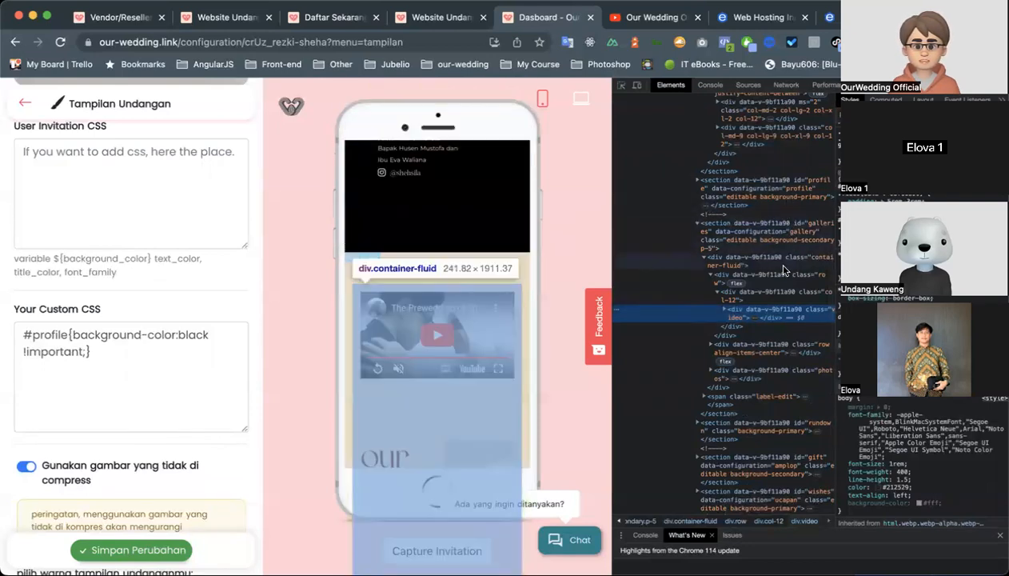
pyautogui.hscroll(1, 779, 296)
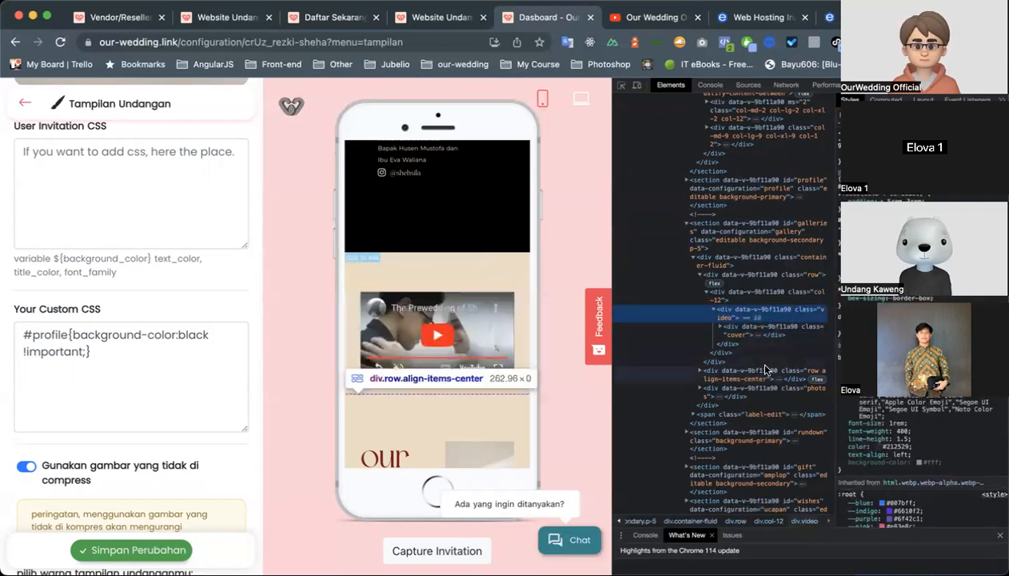
pyautogui.click(770, 302)
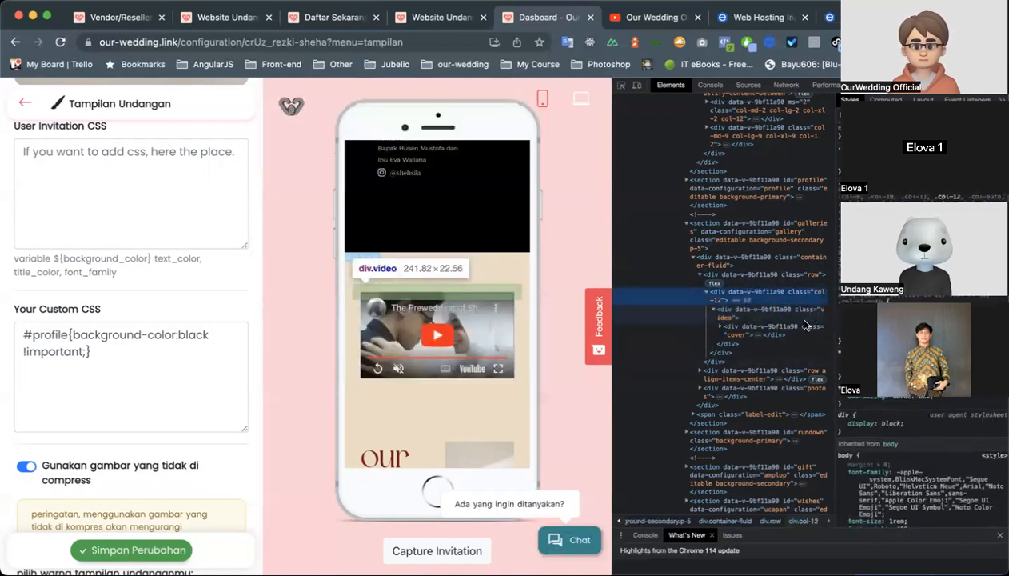
# Add a second custom CSS rule, .video {border-color:1px solid #000000;}, below the #profile rule.
pyautogui.click(125, 376)
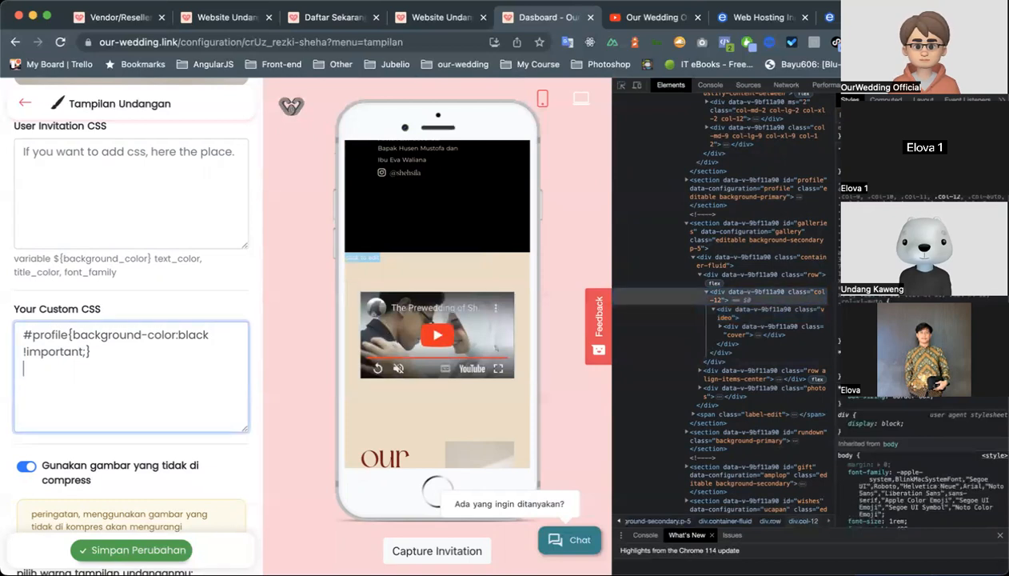
pyautogui.write('.video {}border-color')
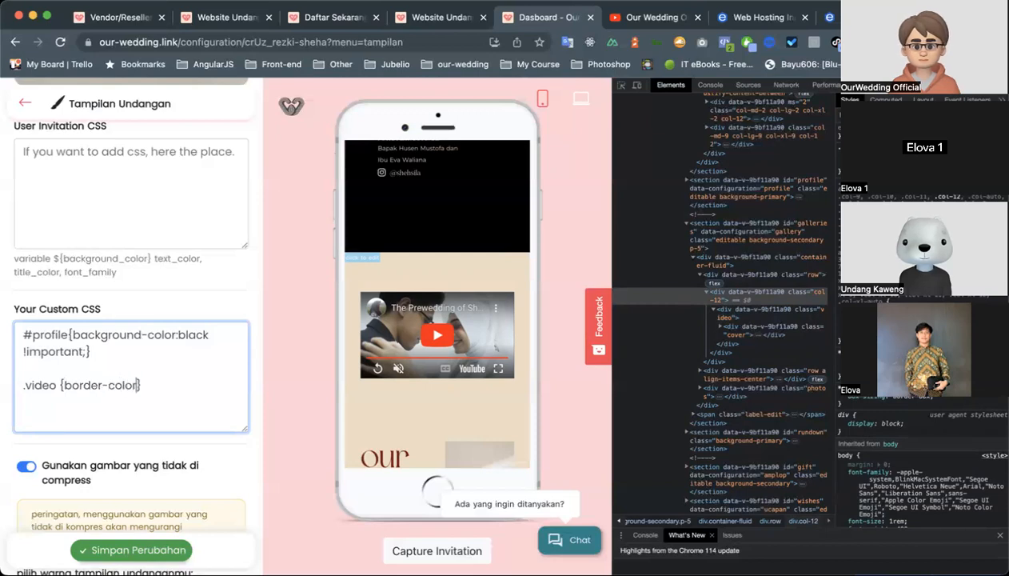
pyautogui.write(':1px solid #')
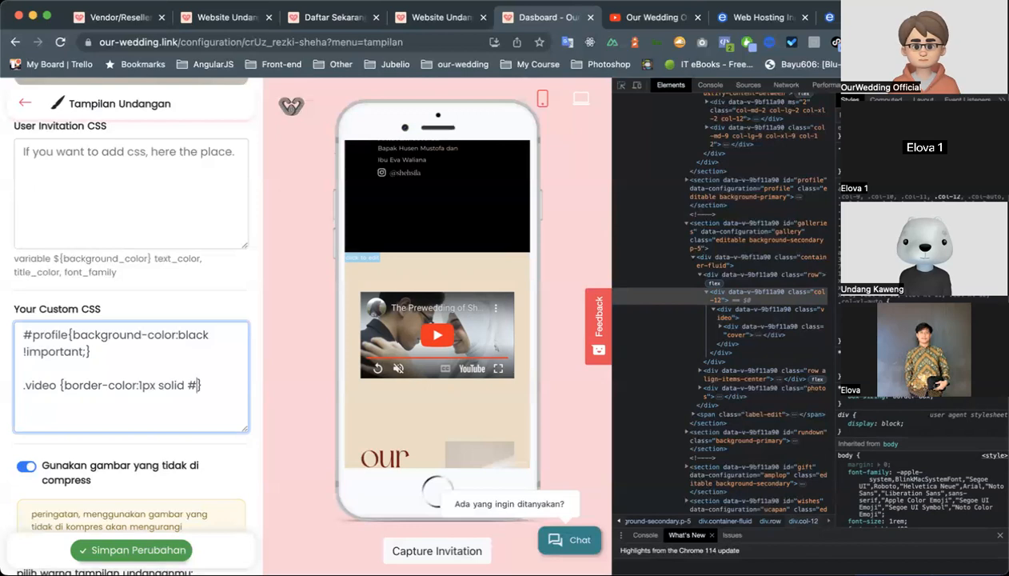
pyautogui.write('0000')
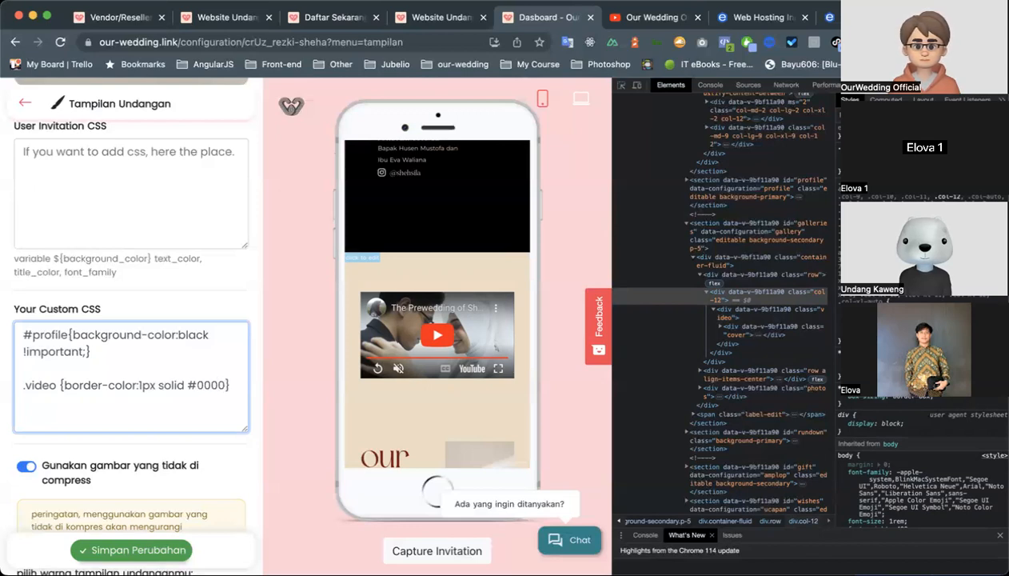
pyautogui.write('0000;')
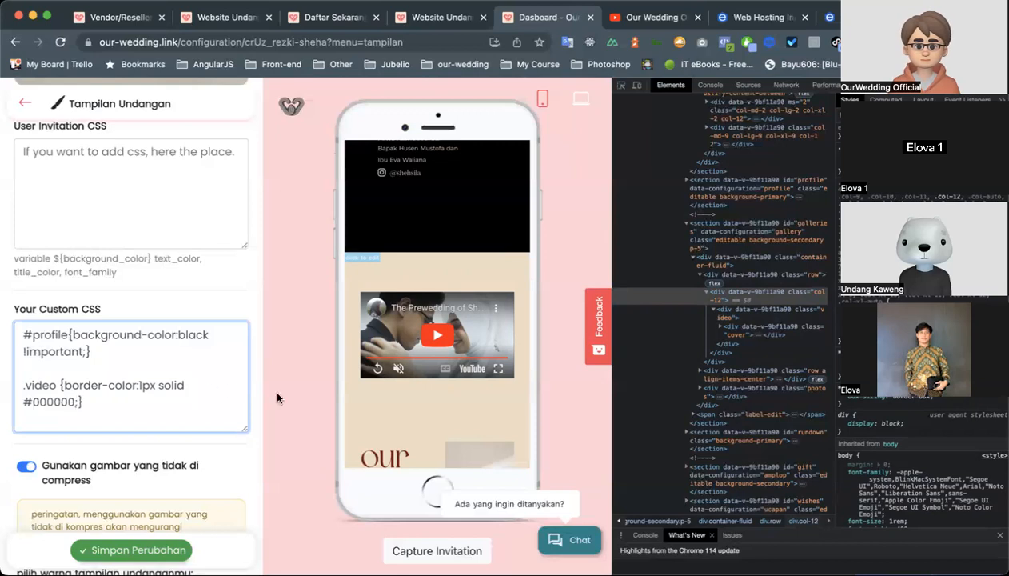
pyautogui.click(278, 394)
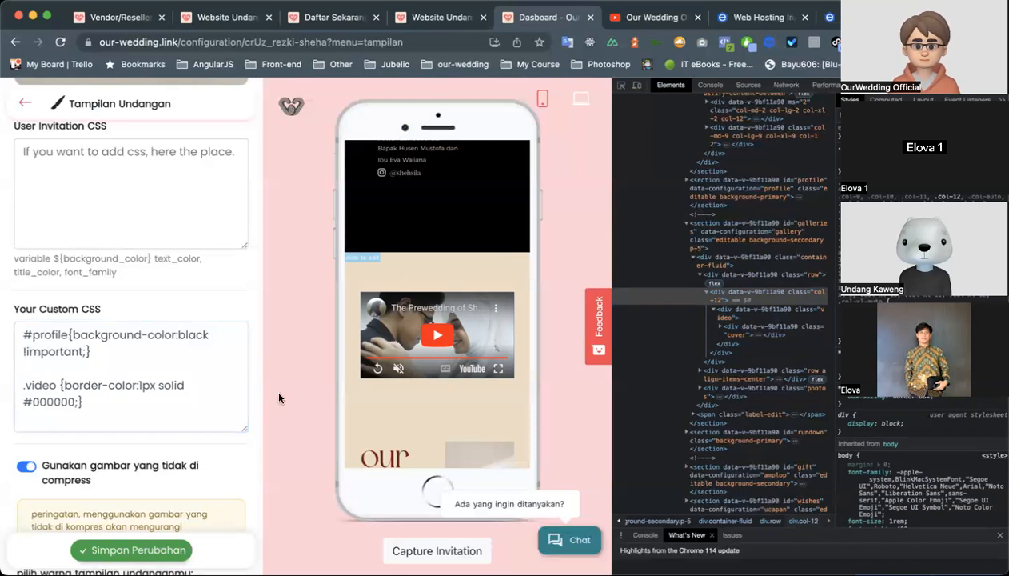
# Shorten the .video rule's property from border-color to border and apply the edited custom CSS to the preview.
pyautogui.click(146, 387)
pyautogui.doubleClick(125, 387)
pyautogui.press('BackSpace')
pyautogui.press('BackSpace')
pyautogui.click(327, 351)
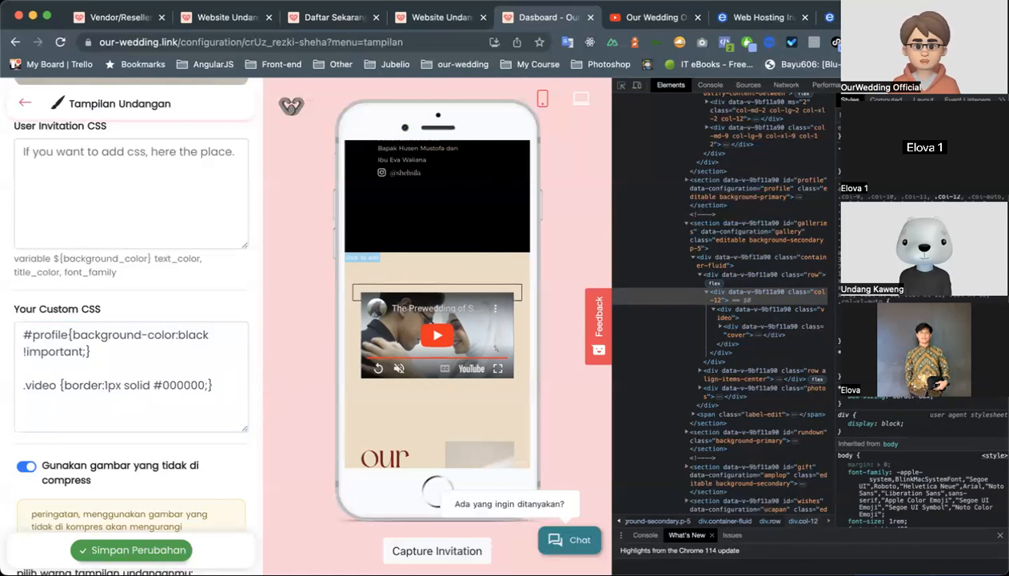
# Search the web for css in a new browser tab, open the W3Schools CSS Tutorial and browse its content and topic list.
pyautogui.hotkey('ctrl', 't')
pyautogui.write('css')
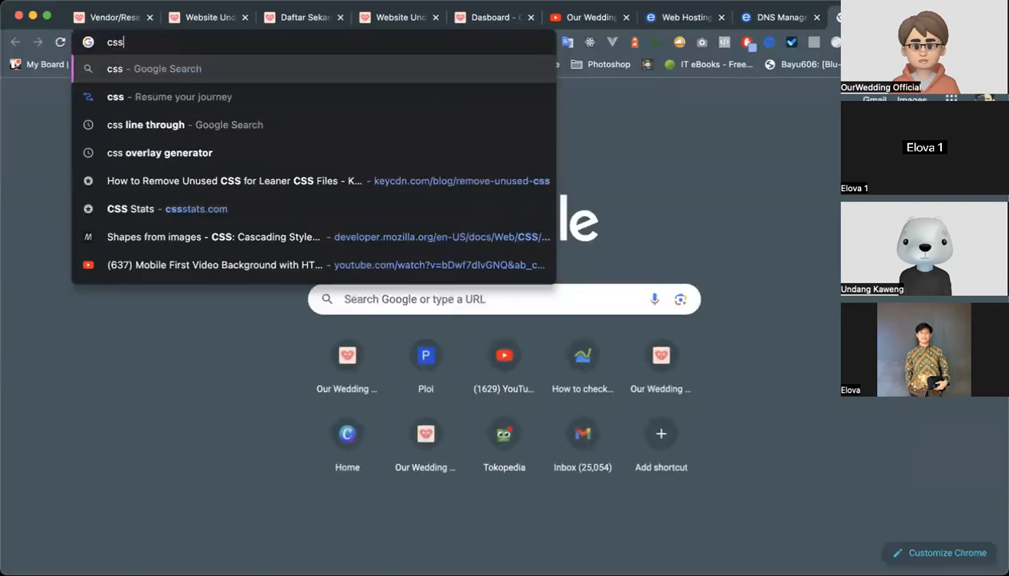
pyautogui.press('Return')
pyautogui.scroll(-3, 184, 328)
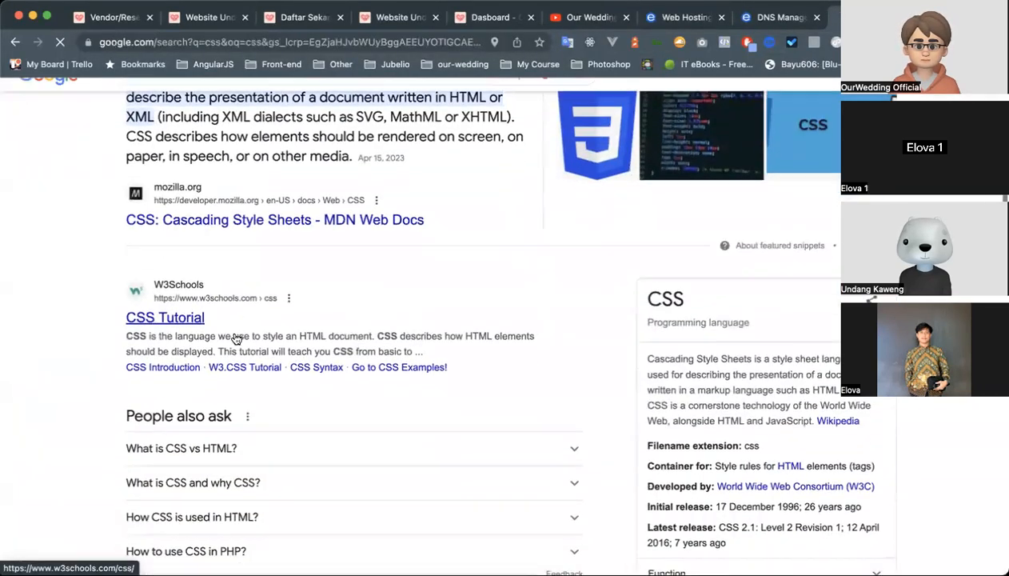
pyautogui.click(180, 320)
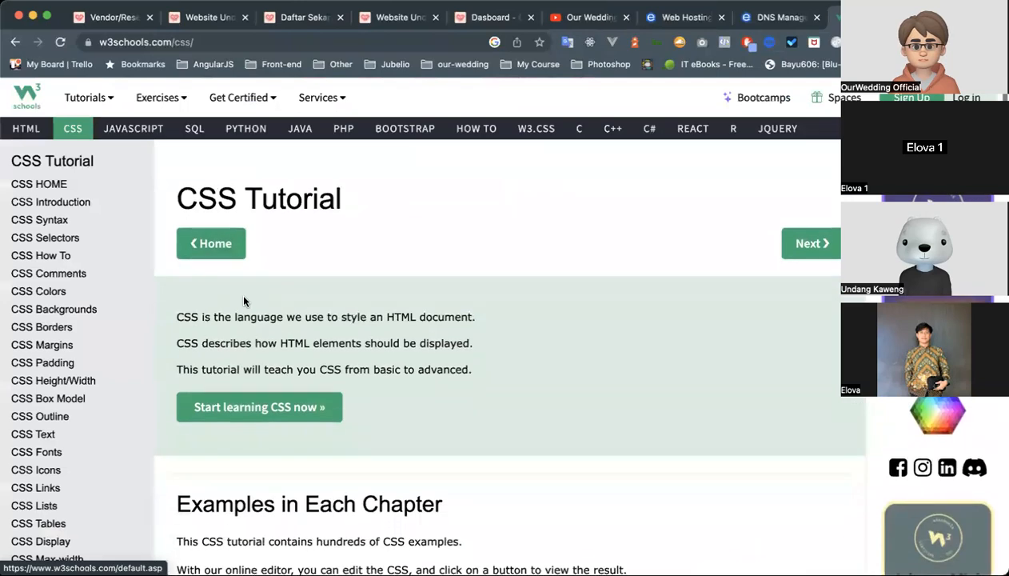
pyautogui.scroll(-12, 244, 300)
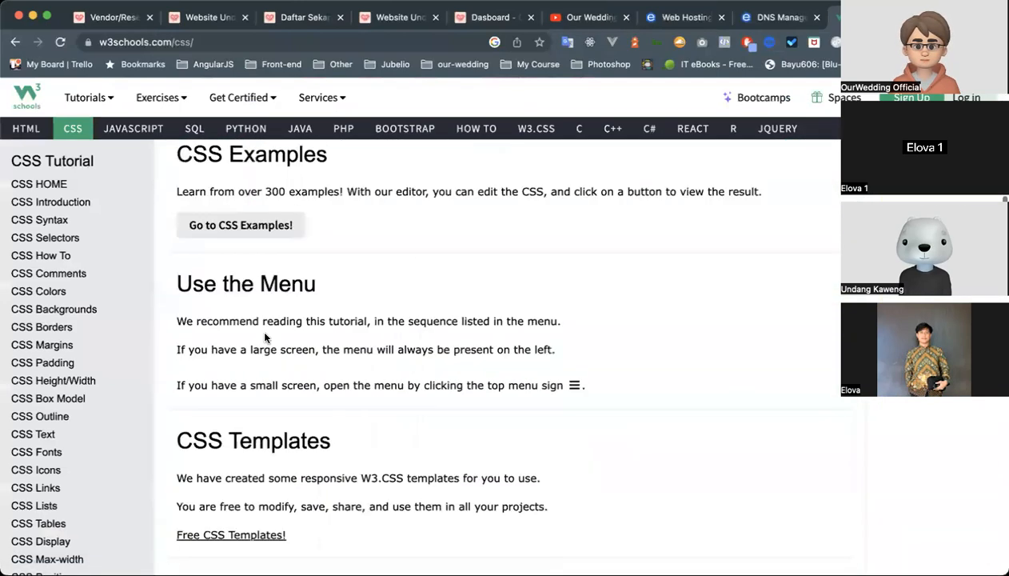
pyautogui.scroll(-3, 265, 337)
pyautogui.scroll(-5, 80, 360)
pyautogui.scroll(5, 80, 416)
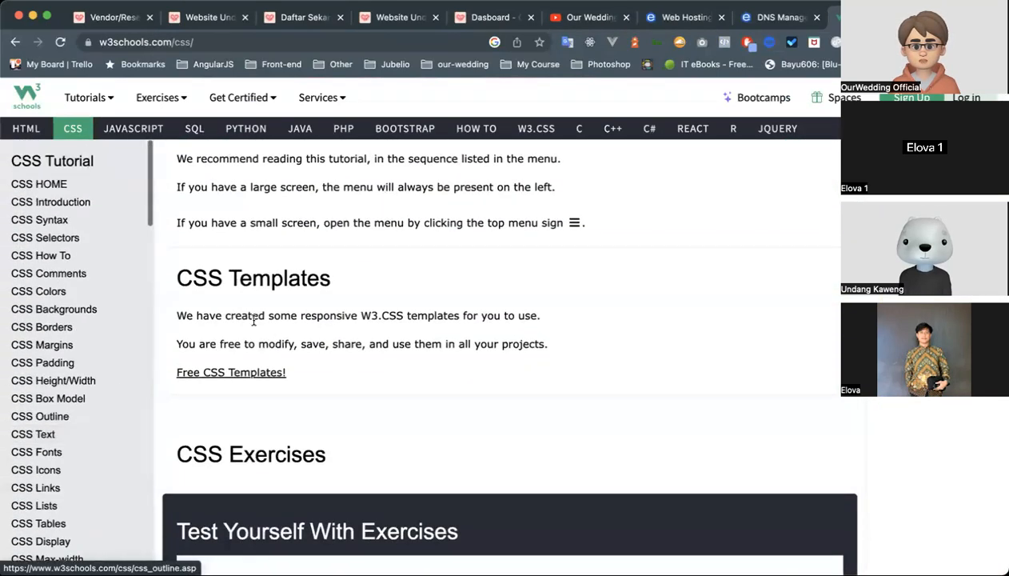
pyautogui.scroll(10, 254, 320)
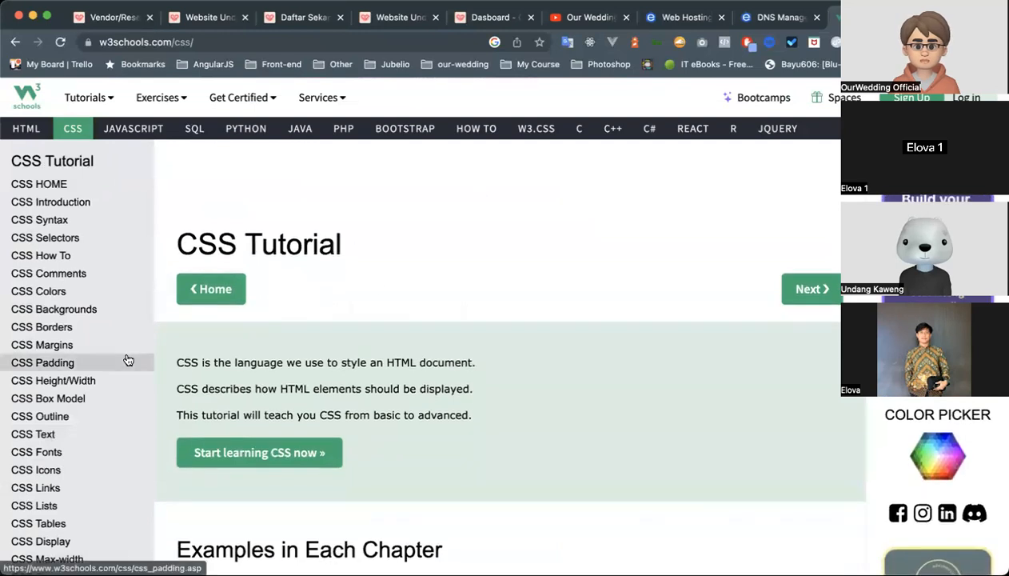
pyautogui.scroll(-8, 128, 368)
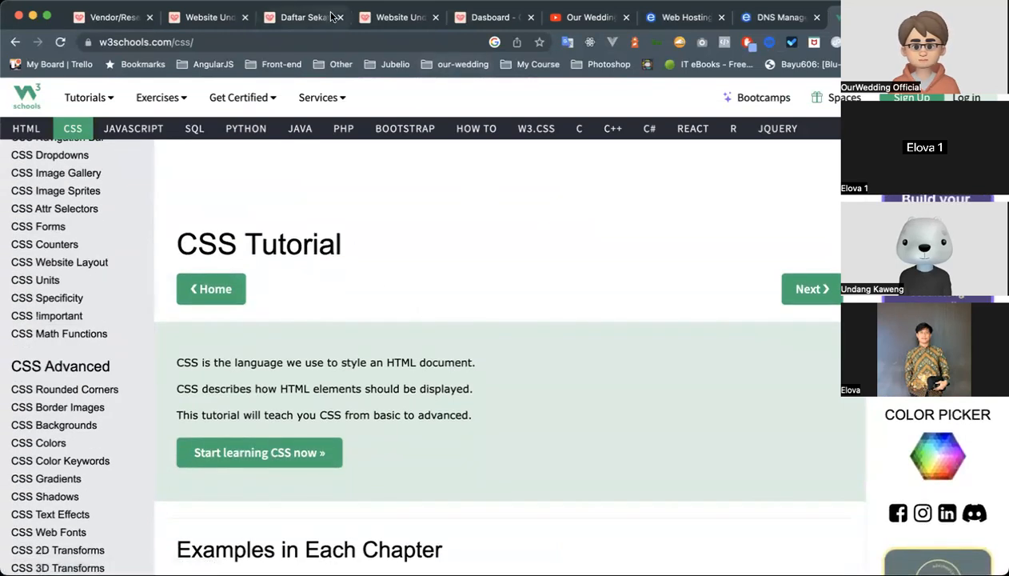
# Return to the invitation dashboard and review the preview from the cover through the gallery to the Akad Nikah and Resepsi details.
pyautogui.click(301, 19)
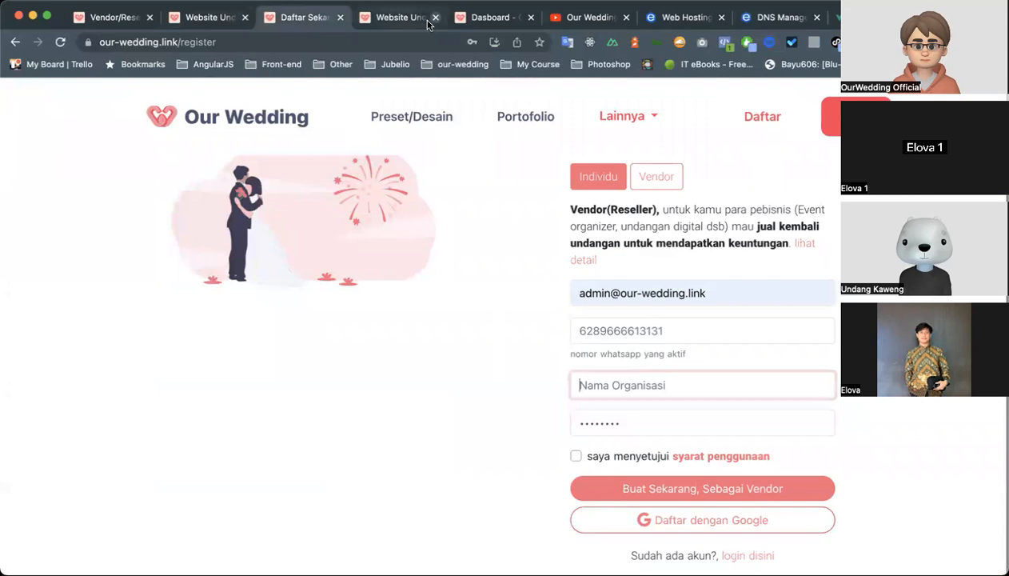
pyautogui.click(395, 19)
pyautogui.click(492, 20)
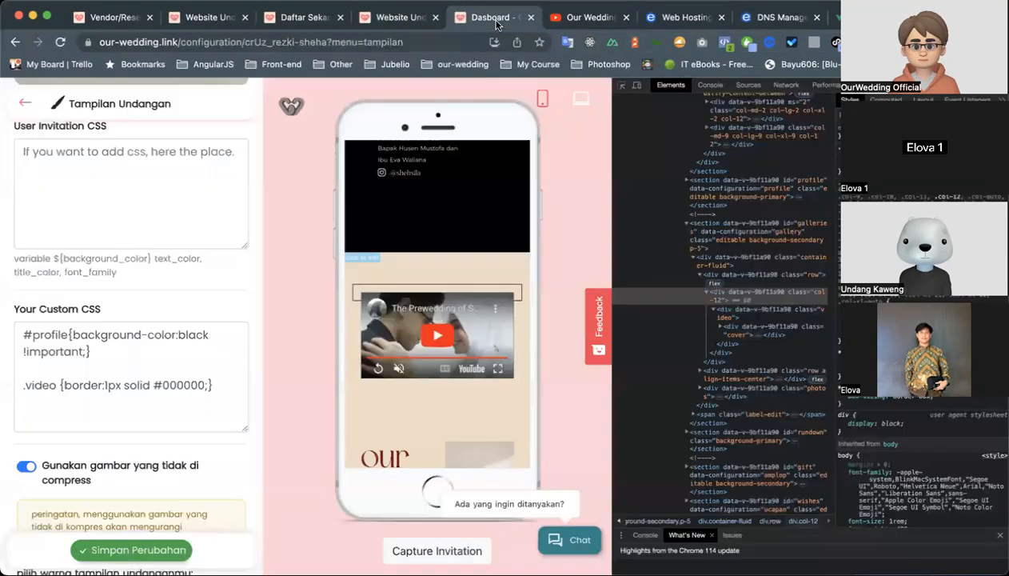
pyautogui.scroll(-10, 424, 324)
pyautogui.scroll(15, 425, 324)
pyautogui.scroll(10, 424, 324)
pyautogui.scroll(-15, 425, 324)
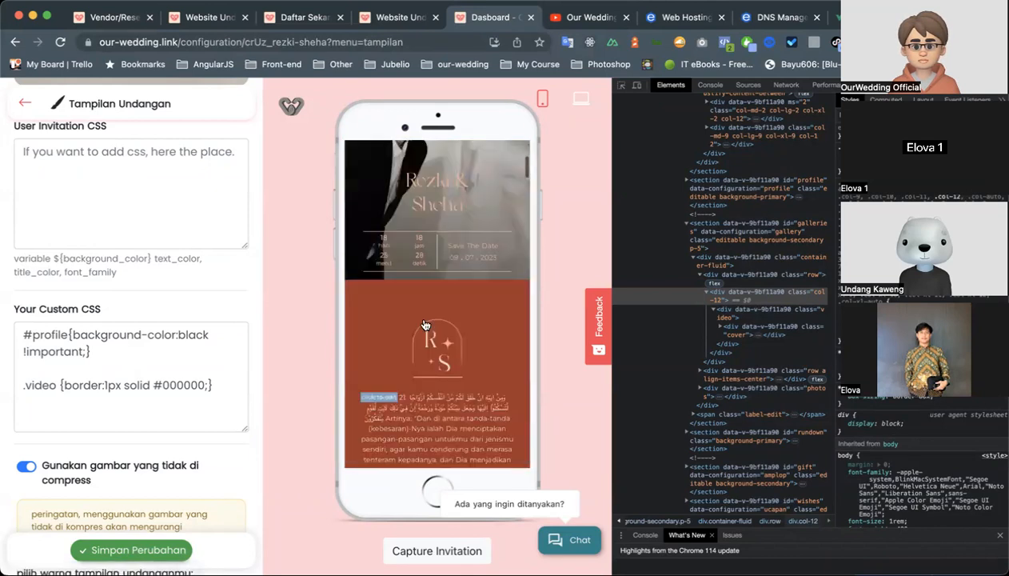
pyautogui.scroll(-10, 426, 324)
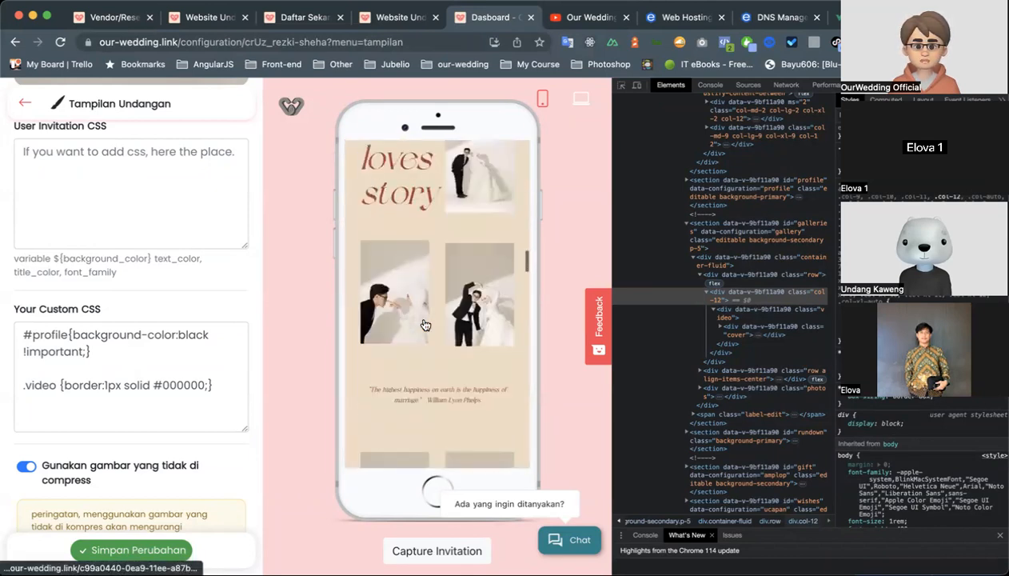
pyautogui.scroll(-10, 425, 325)
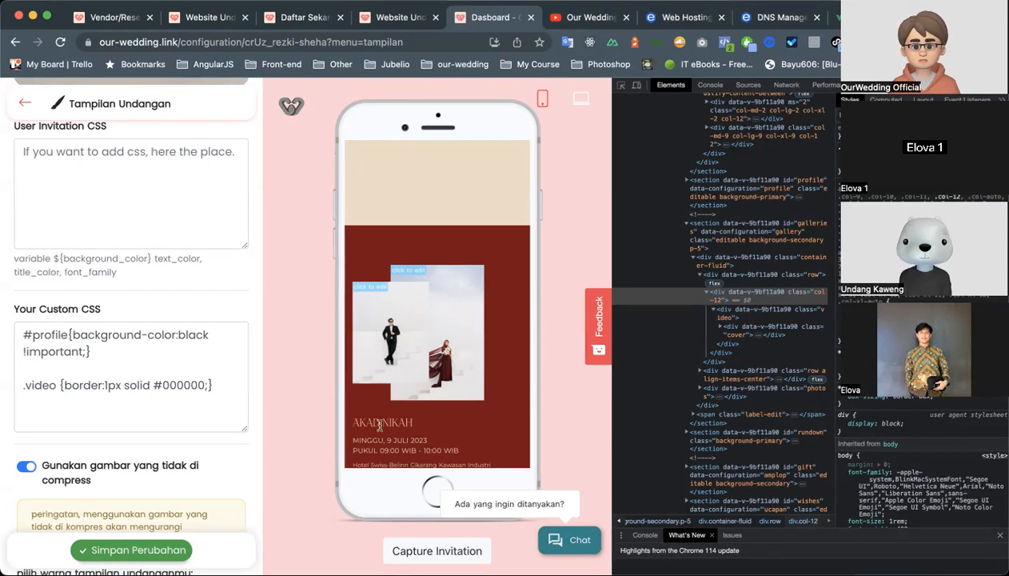
pyautogui.scroll(-3, 380, 425)
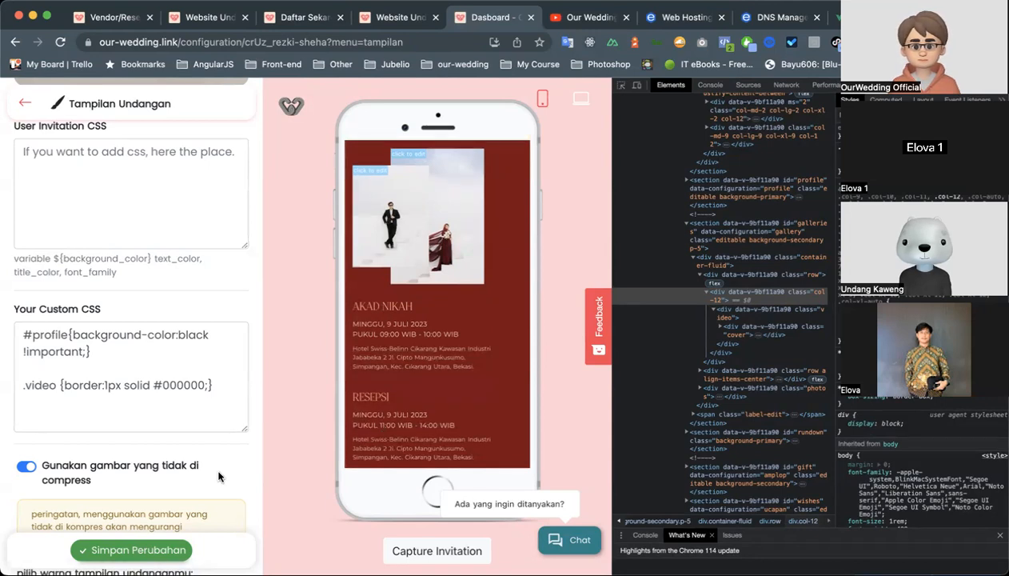
# Leave the appearance settings, open Share Undangan and bring up the Broadcast Undangan dialog for the guest list.
pyautogui.scroll(5, 218, 476)
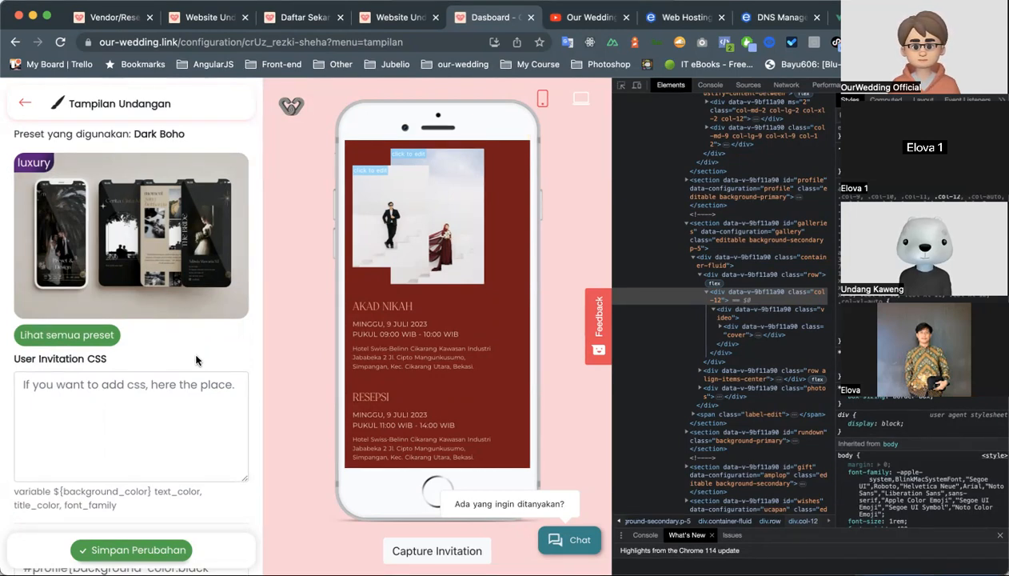
pyautogui.click(25, 102)
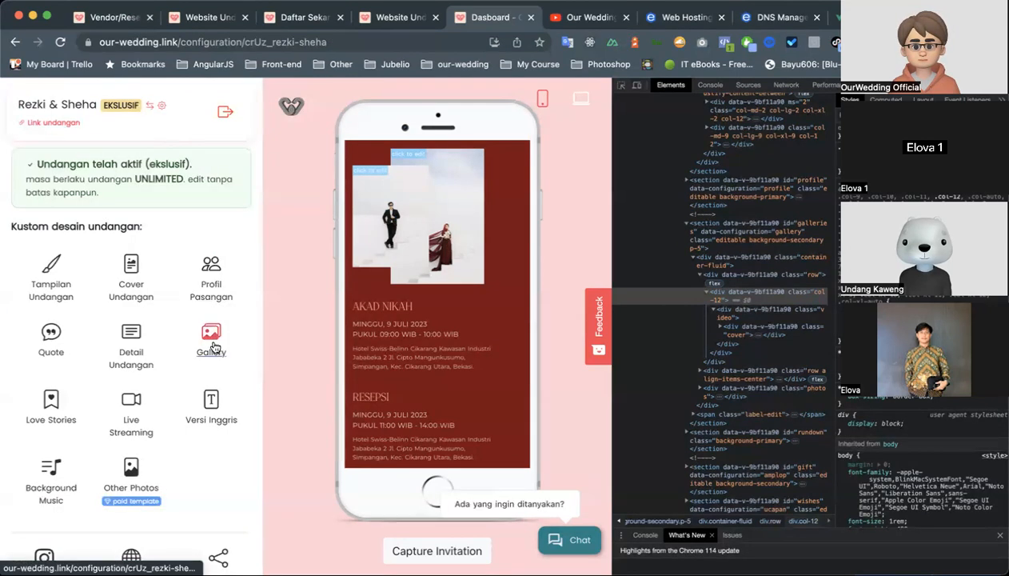
pyautogui.scroll(-2, 212, 373)
pyautogui.scroll(-2, 212, 373)
pyautogui.click(219, 448)
pyautogui.scroll(-5, 216, 446)
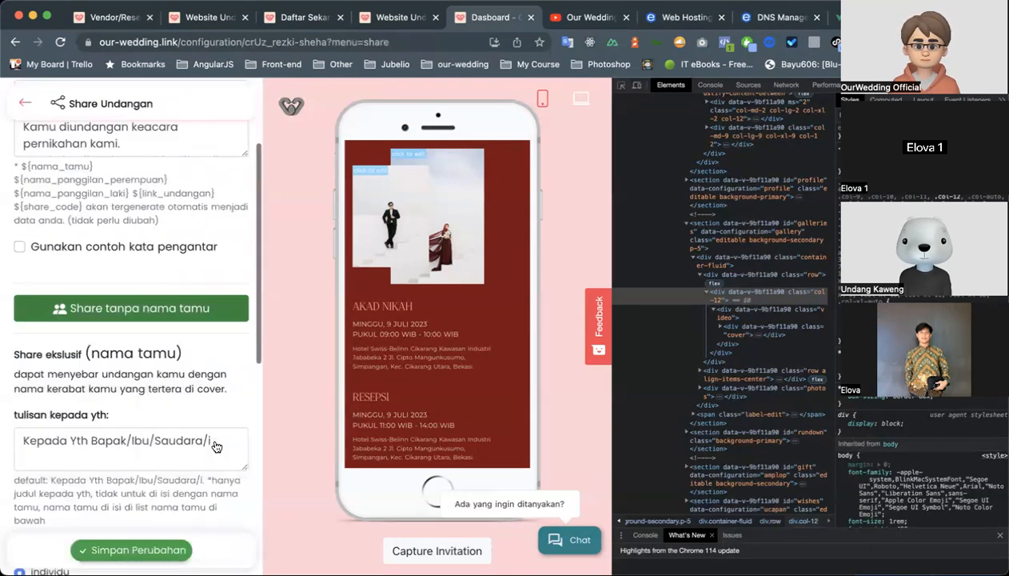
pyautogui.scroll(-3, 214, 445)
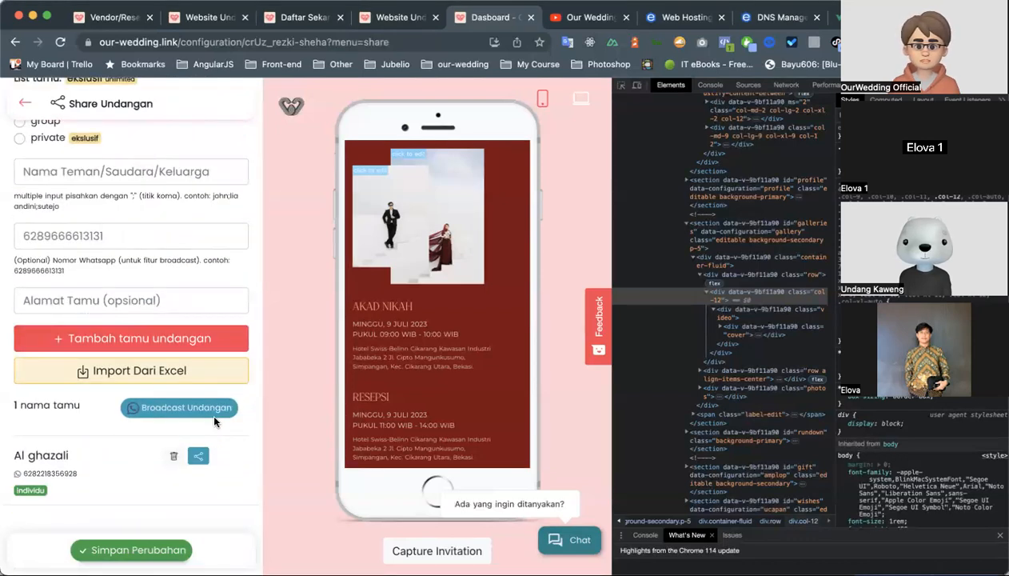
pyautogui.click(214, 409)
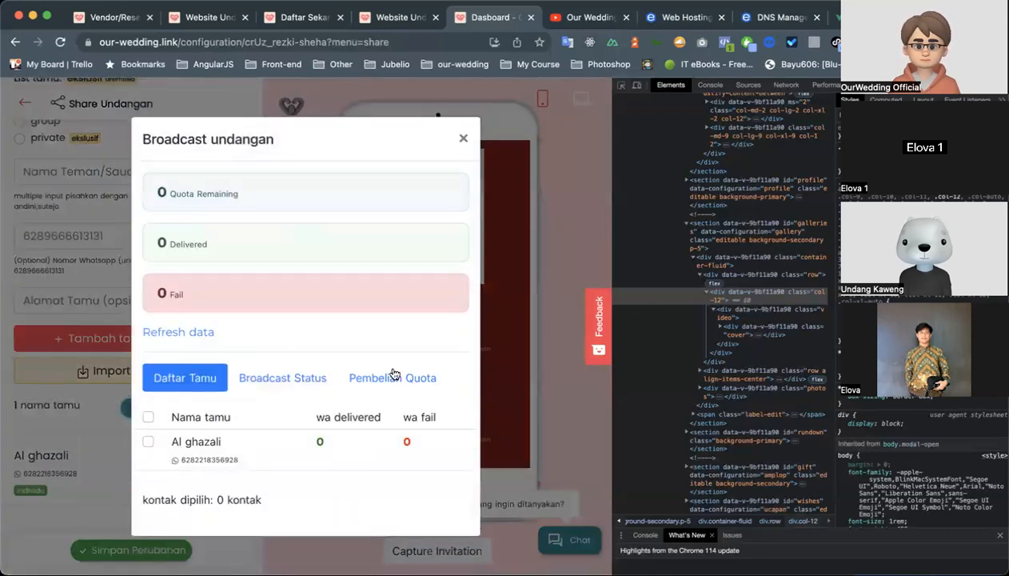
# Examine the Pembelian Quota offer for the +50 broadcast quota and close the broadcast dialog.
pyautogui.click(393, 376)
pyautogui.scroll(-3, 396, 392)
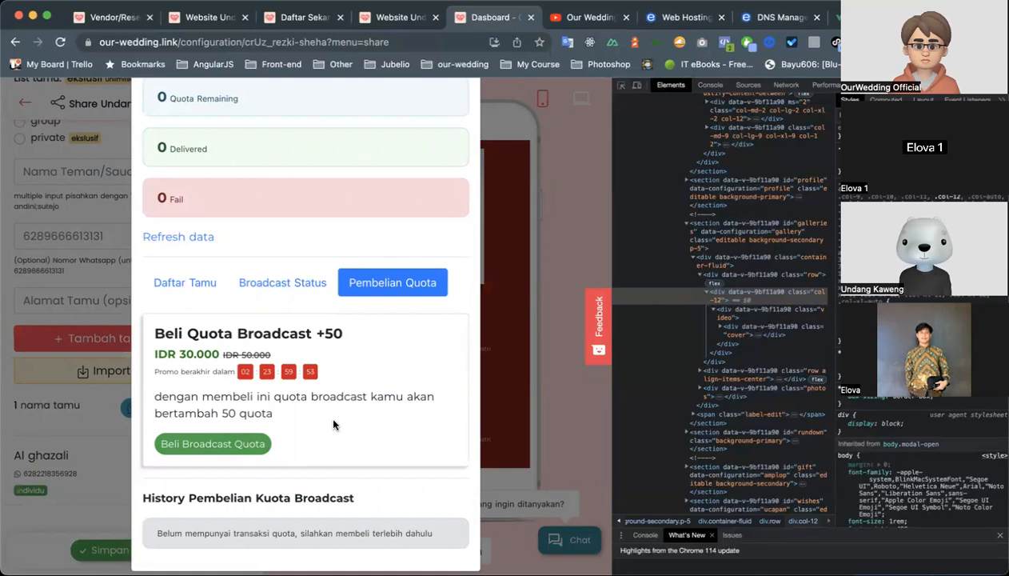
pyautogui.moveTo(316, 330); pyautogui.dragTo(345, 336)
pyautogui.click(349, 331)
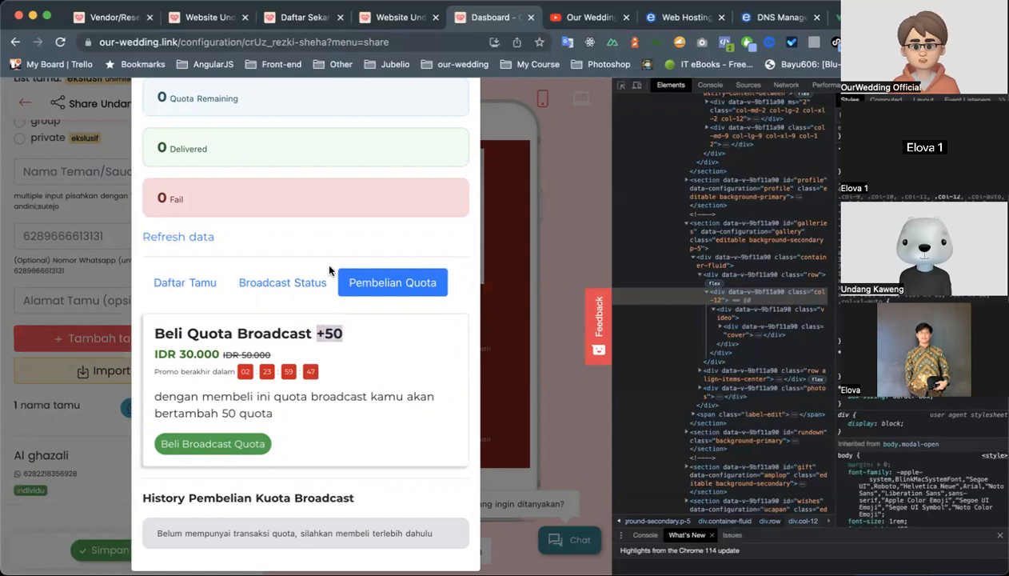
pyautogui.scroll(-1, 353, 396)
pyautogui.scroll(3, 353, 396)
pyautogui.scroll(-3, 354, 400)
pyautogui.scroll(3, 353, 402)
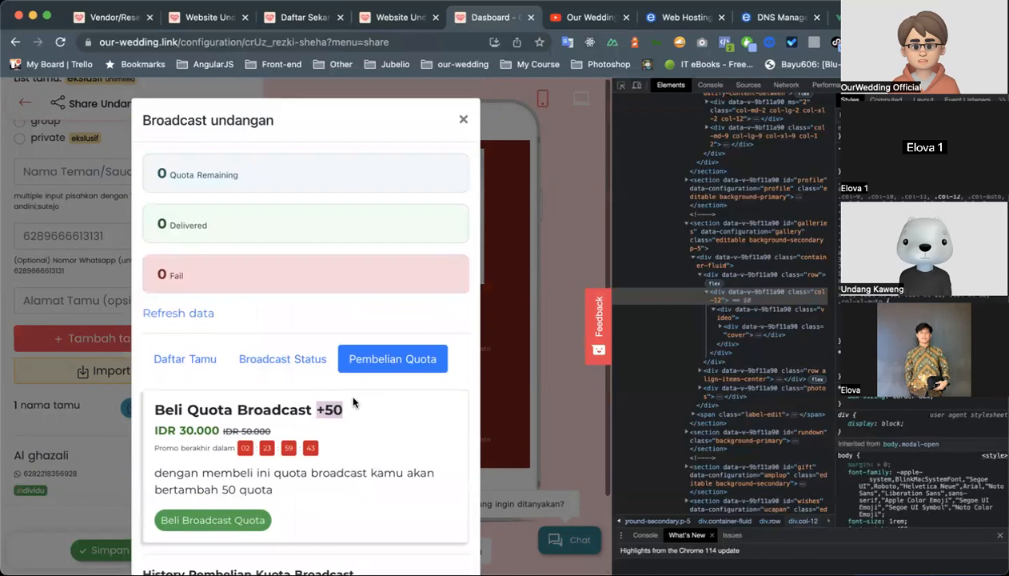
pyautogui.click(463, 119)
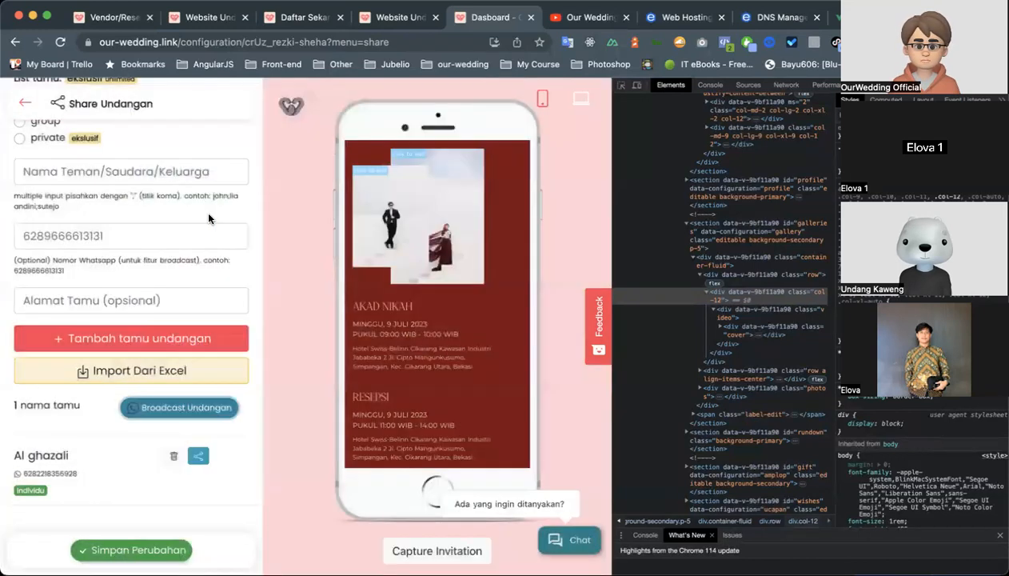
pyautogui.scroll(10, 208, 218)
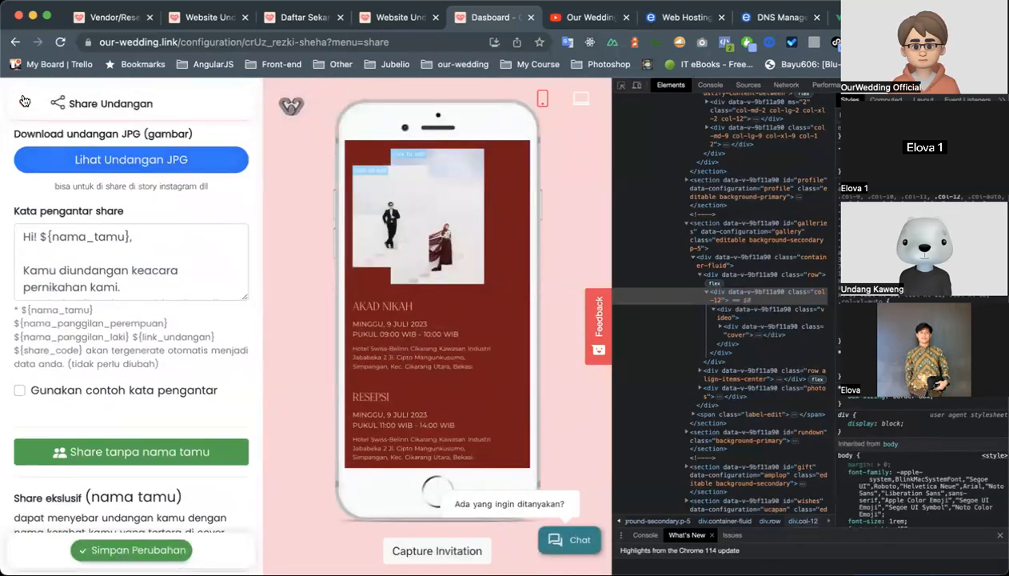
# Return to the invitation's main menu, reopen Share Undangan and review its guest entry form alongside the invitation preview.
pyautogui.click(25, 101)
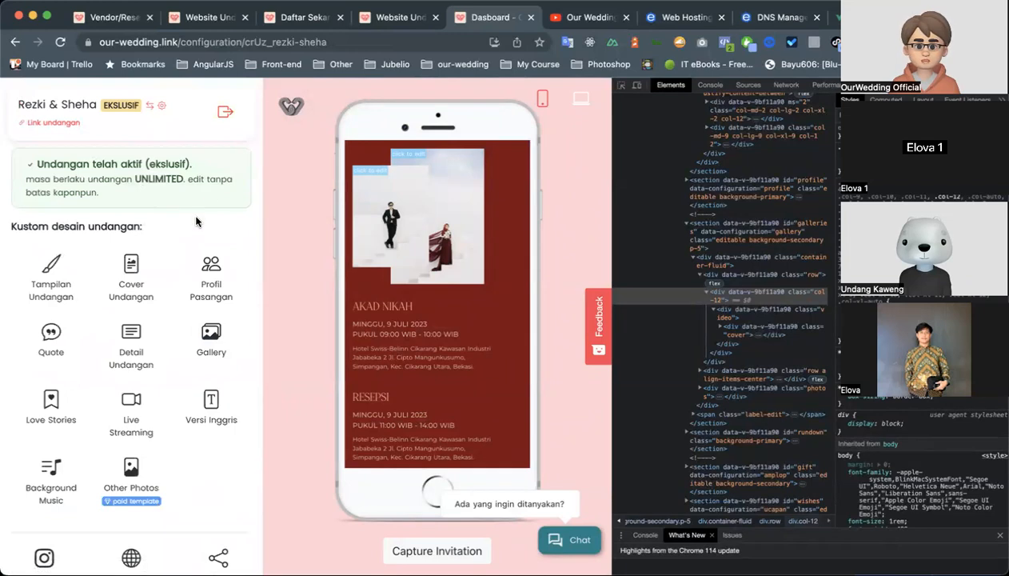
pyautogui.scroll(-1, 175, 360)
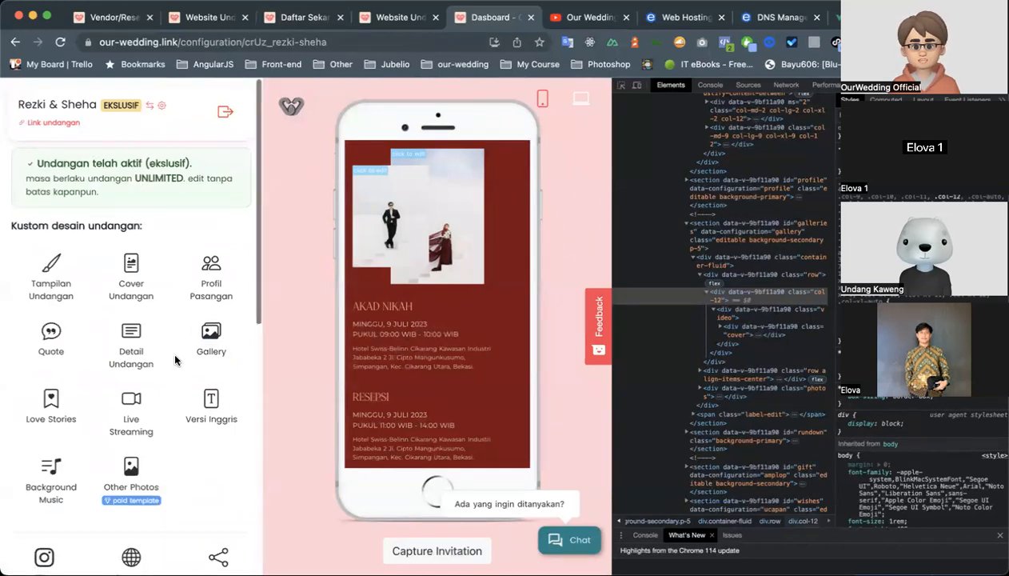
pyautogui.scroll(-5, 175, 361)
pyautogui.click(218, 371)
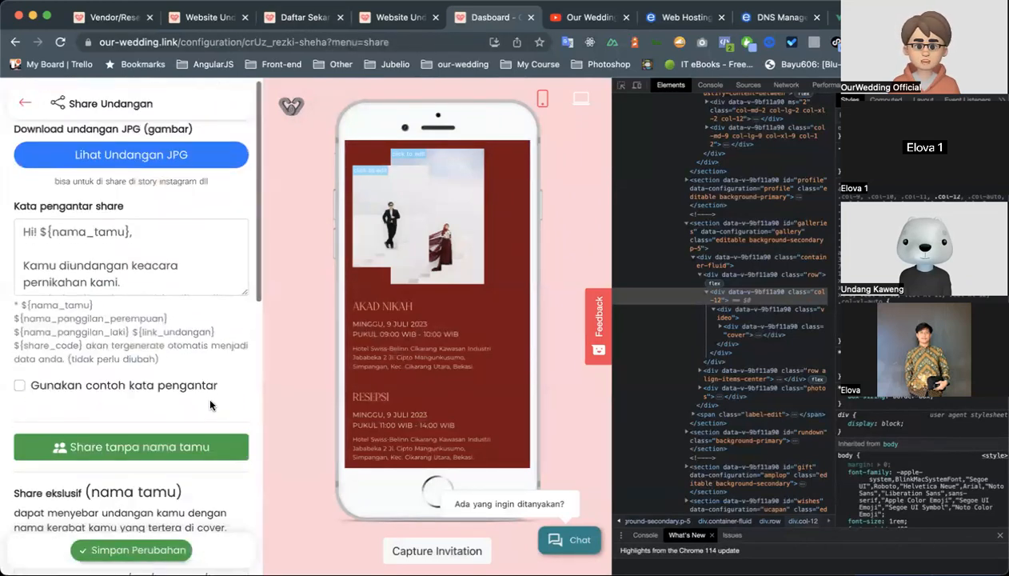
pyautogui.scroll(-10, 210, 404)
pyautogui.scroll(10, 209, 404)
pyautogui.scroll(-8, 210, 404)
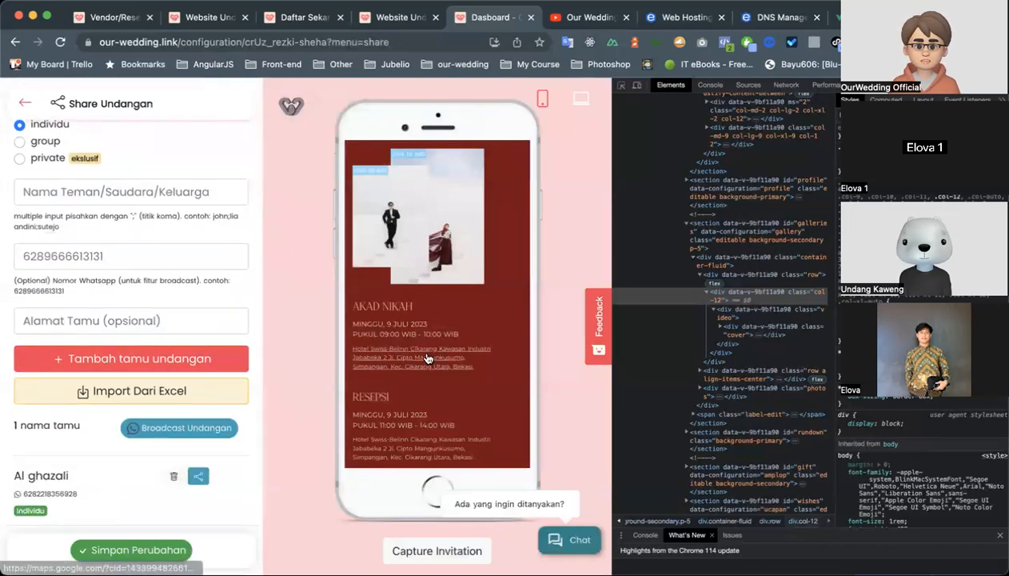
pyautogui.scroll(-5, 428, 358)
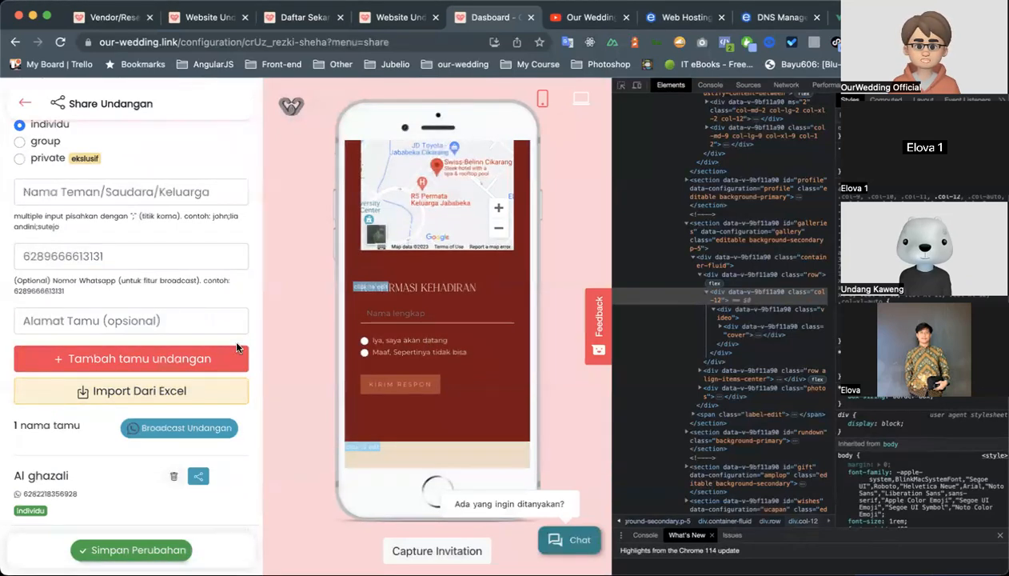
# Review the Kata pengantar share template and bring up the Broadcast Undangan dialog's quota purchase section.
pyautogui.scroll(10, 250, 312)
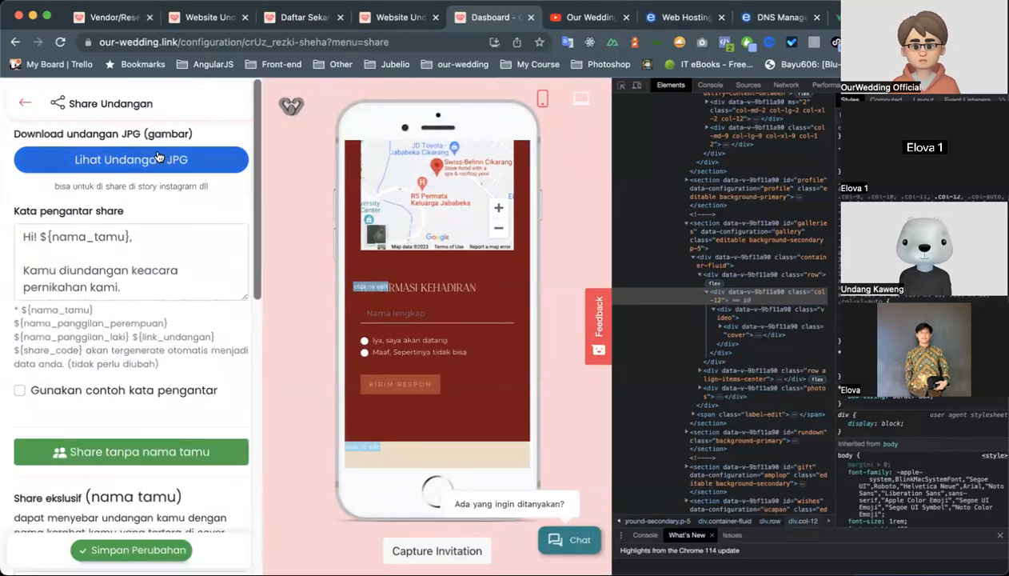
pyautogui.scroll(-3, 59, 286)
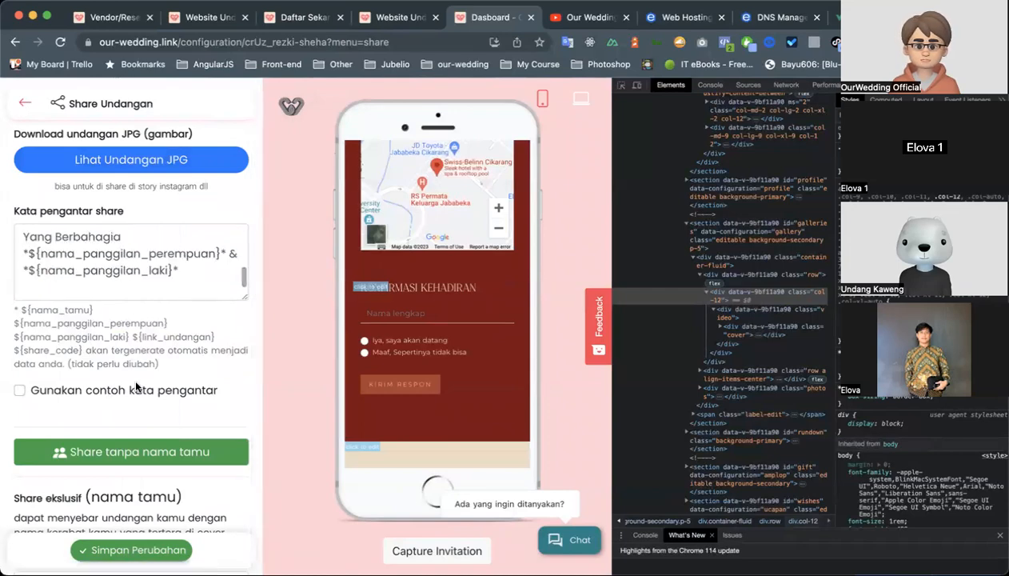
pyautogui.scroll(-10, 136, 387)
pyautogui.click(180, 407)
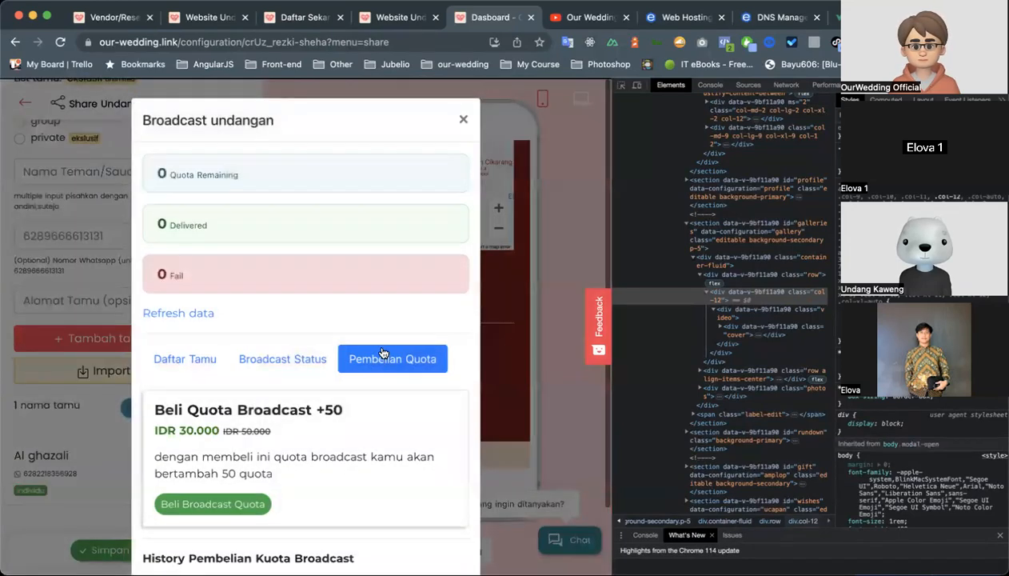
# Examine the Beli Quota Broadcast +50 offer, its promo price and the quota purchase history.
pyautogui.scroll(-2, 358, 320)
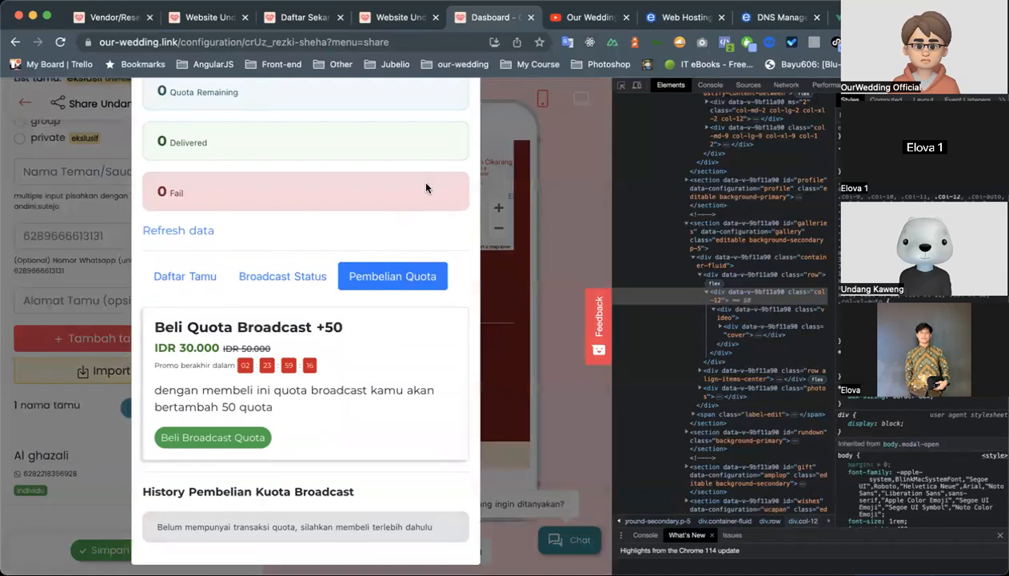
pyautogui.scroll(2, 424, 188)
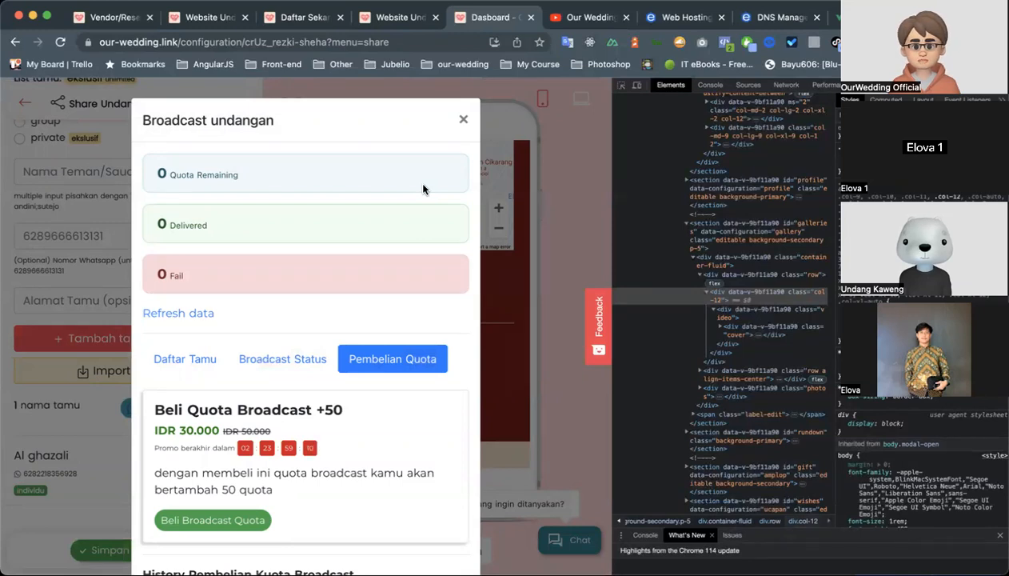
pyautogui.scroll(-2, 349, 297)
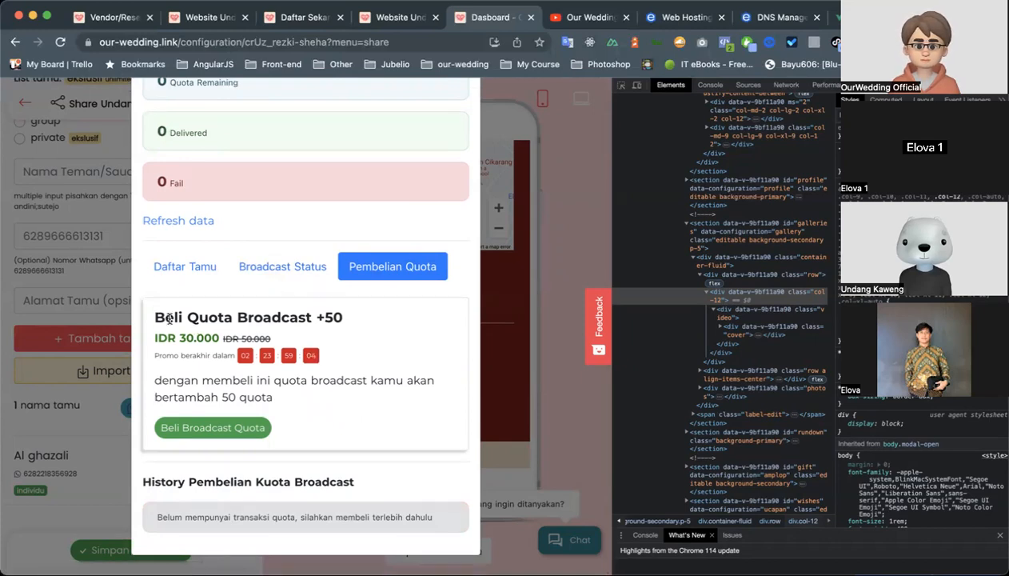
pyautogui.moveTo(171, 314); pyautogui.dragTo(314, 315)
pyautogui.click(364, 320)
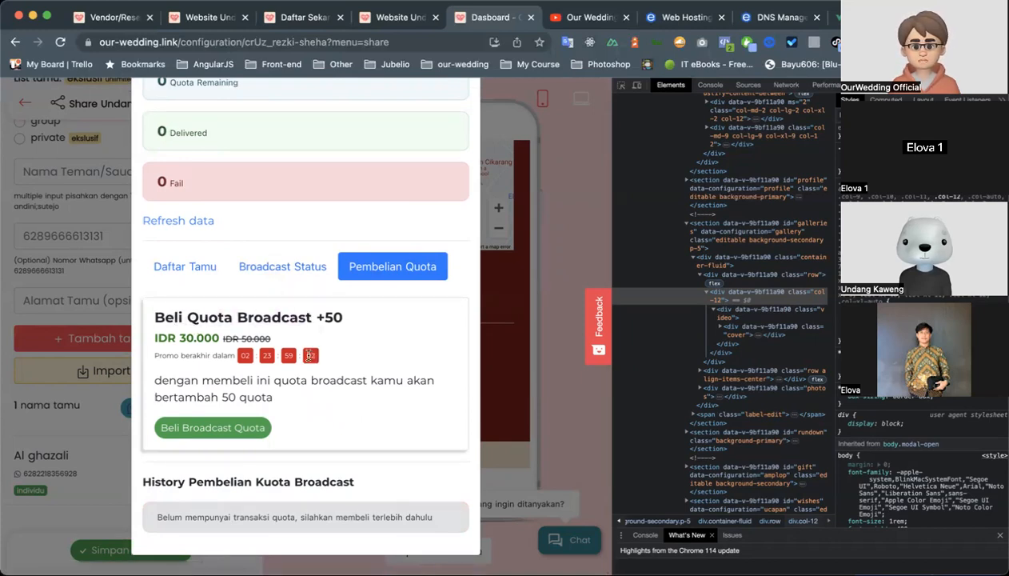
pyautogui.moveTo(347, 320); pyautogui.dragTo(348, 320)
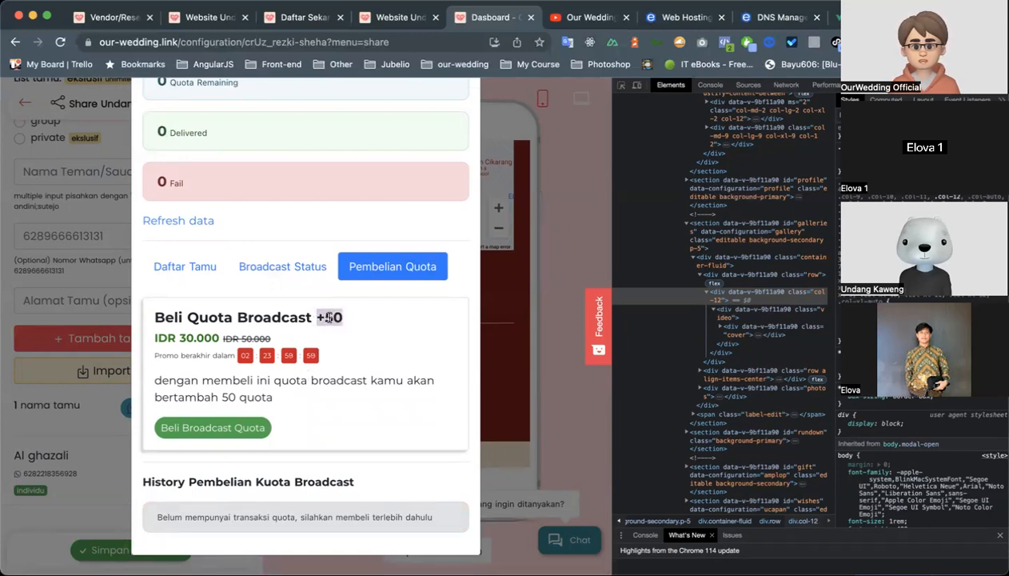
pyautogui.scroll(2, 352, 324)
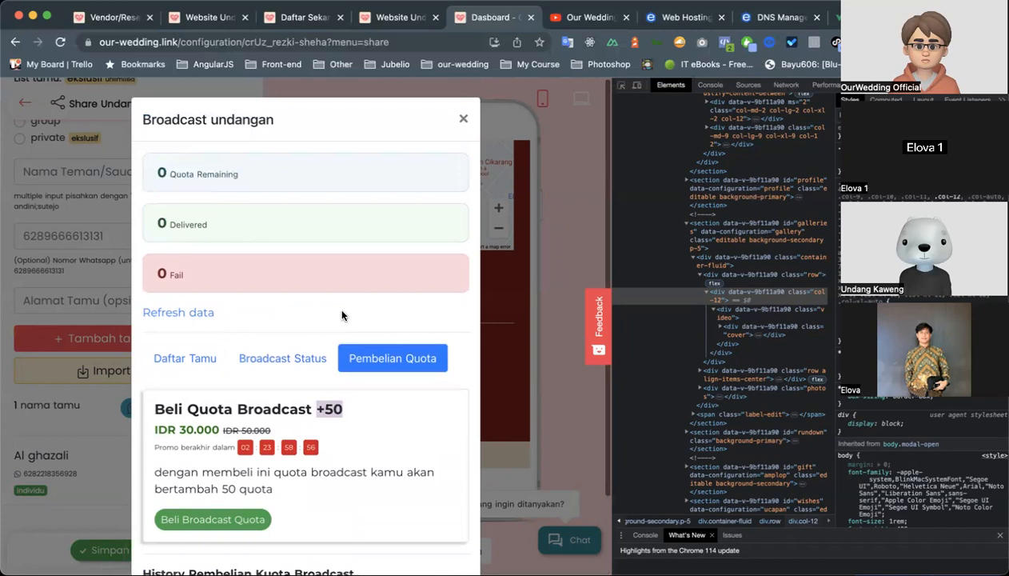
pyautogui.scroll(-2, 342, 316)
pyautogui.click(368, 382)
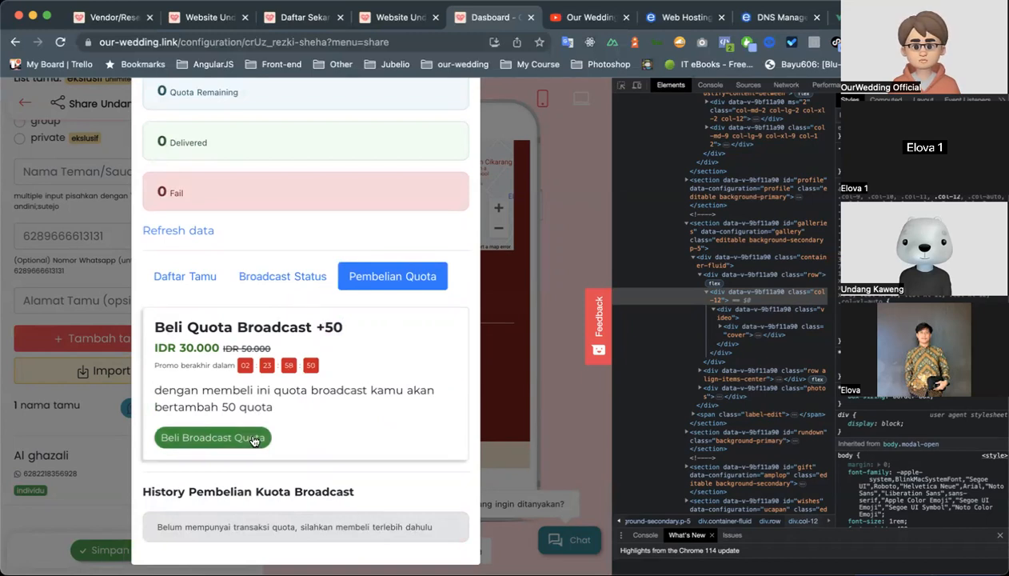
pyautogui.scroll(2, 340, 408)
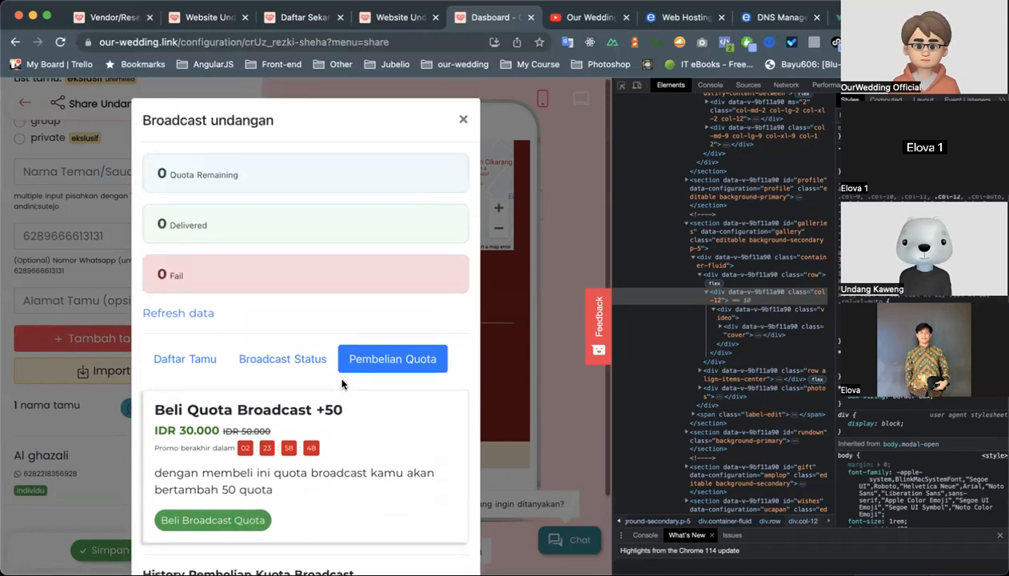
# Show the Daftar Tamu list in the broadcast dialog and close the dialog.
pyautogui.click(206, 357)
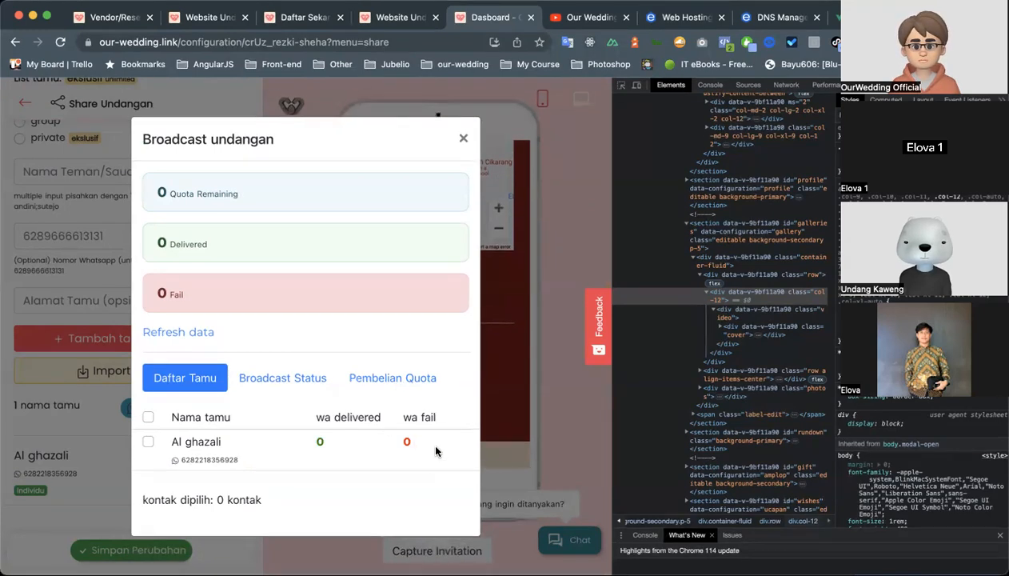
pyautogui.click(464, 139)
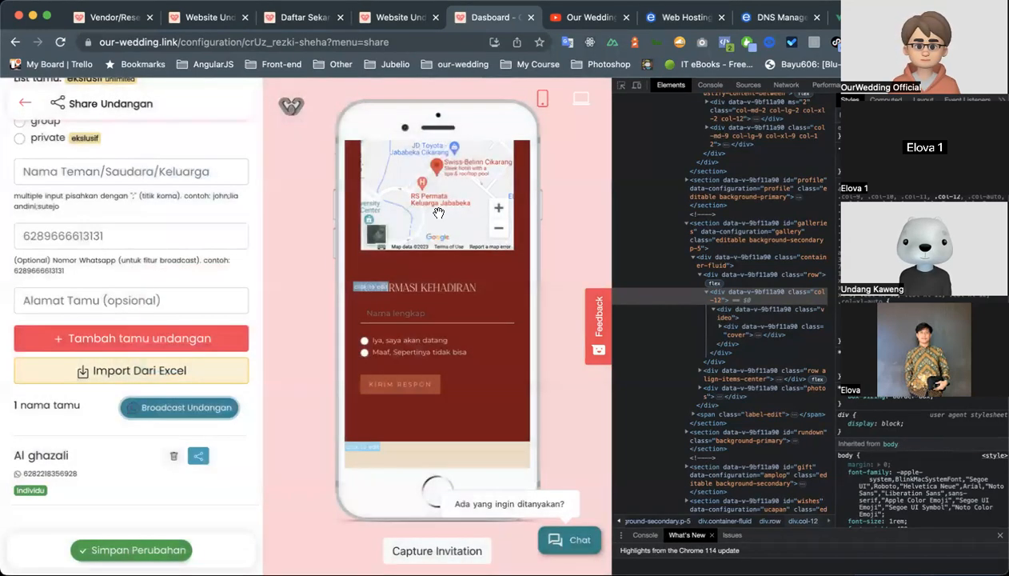
pyautogui.scroll(8, 196, 220)
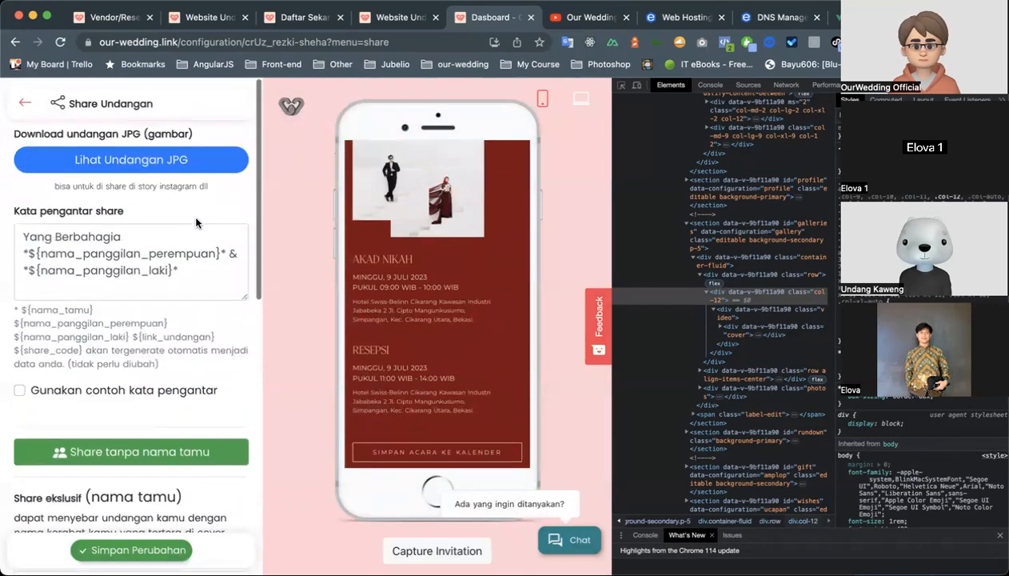
# Leave Share Undangan and look through the main menu's design and guest management features.
pyautogui.click(29, 102)
pyautogui.scroll(-7, 142, 226)
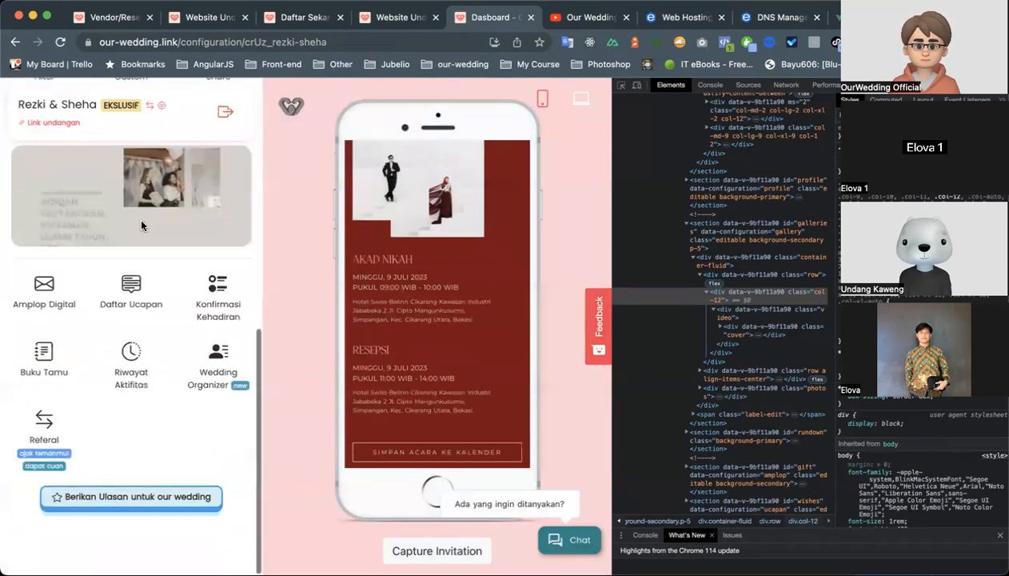
pyautogui.scroll(7, 142, 227)
pyautogui.scroll(-7, 142, 228)
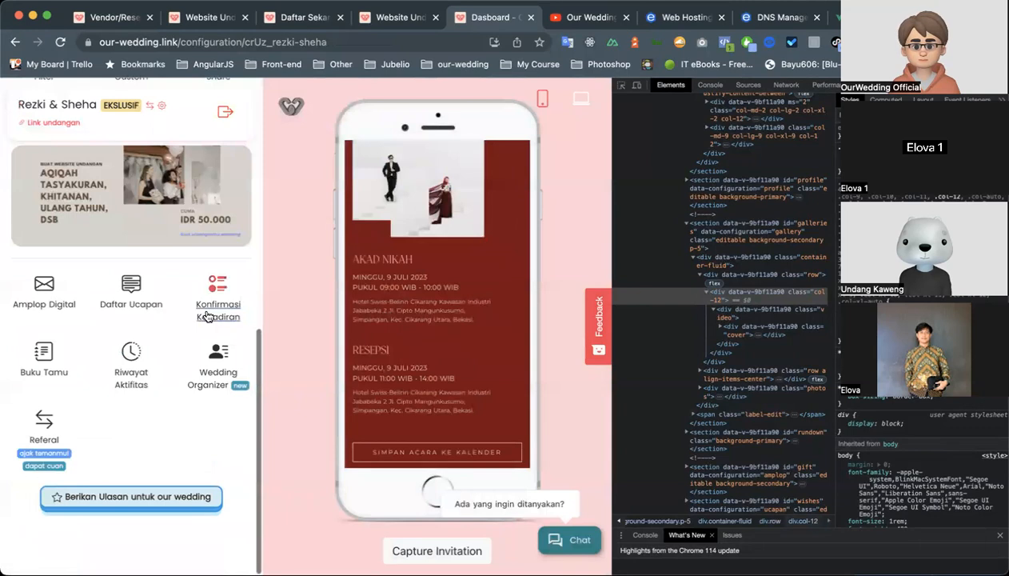
pyautogui.scroll(7, 209, 328)
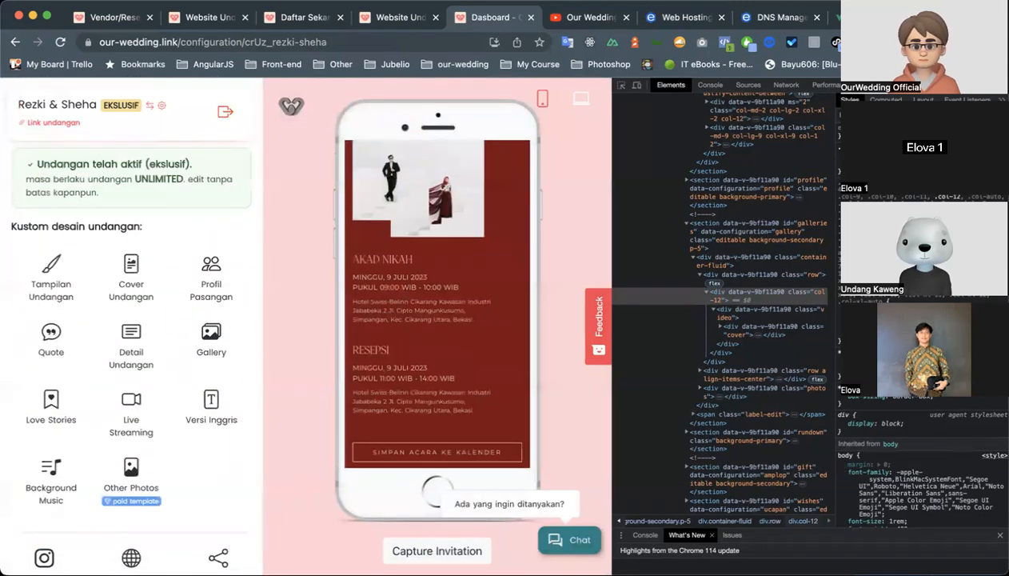
# Close the browser's developer tools and open the filter catalogue from the Instagram Filter settings.
pyautogui.press('super+alt+i')
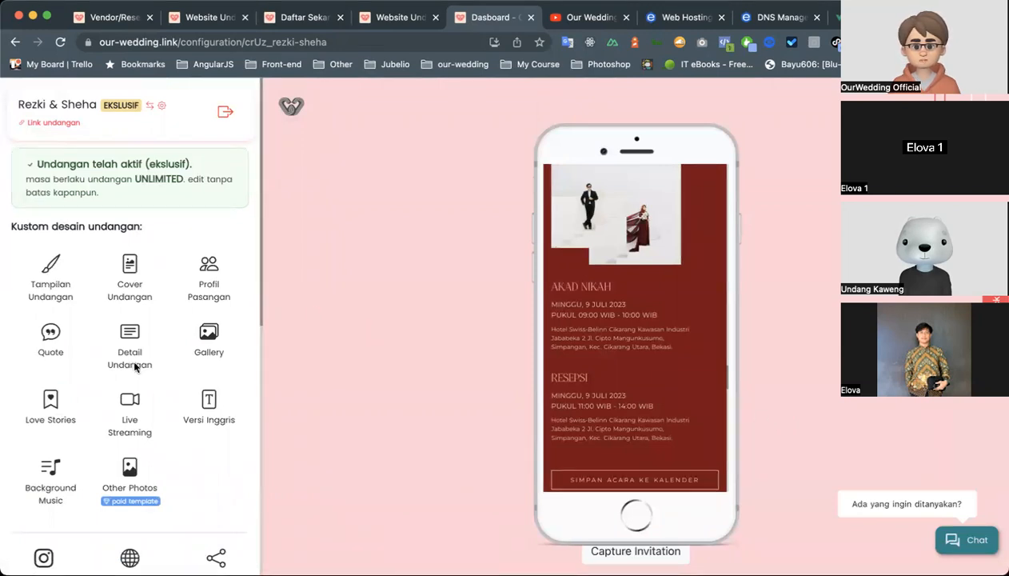
pyautogui.scroll(-2, 77, 396)
pyautogui.click(44, 470)
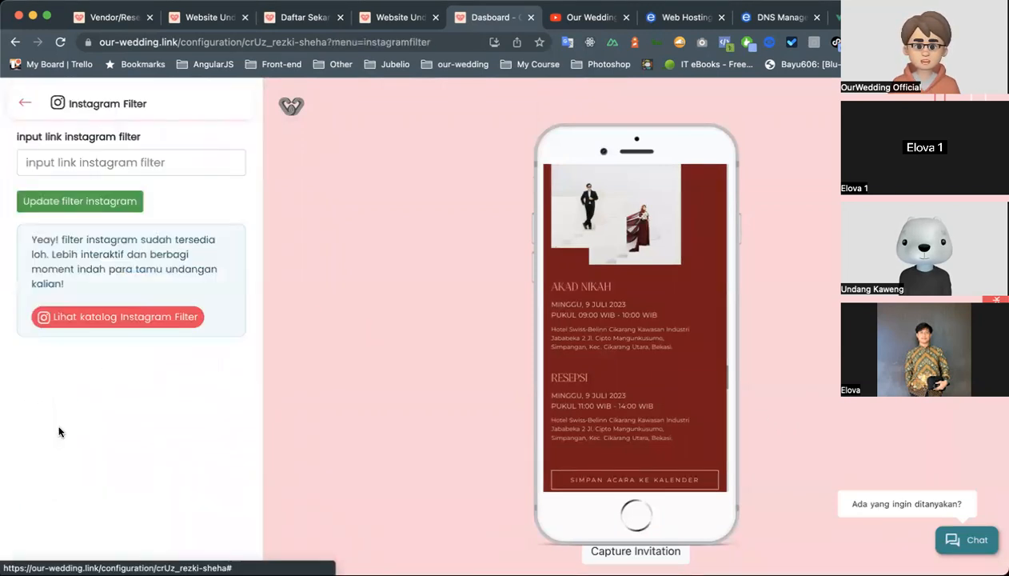
pyautogui.click(106, 314)
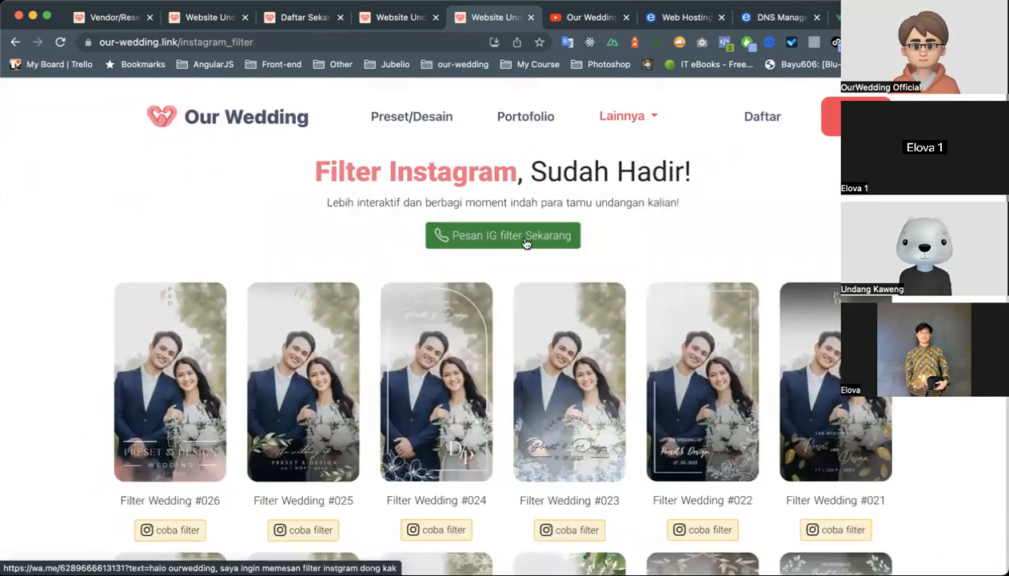
# Browse the Filter Instagram catalogue from Filter Wedding #026 through #001 and examine the page heading.
pyautogui.scroll(-3, 528, 243)
pyautogui.scroll(3, 534, 243)
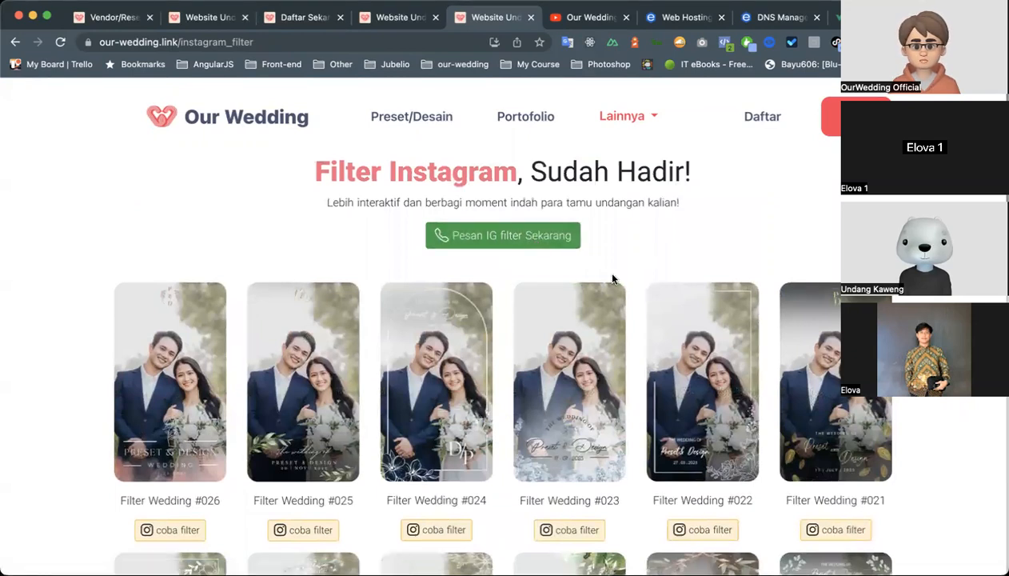
pyautogui.scroll(-10, 612, 279)
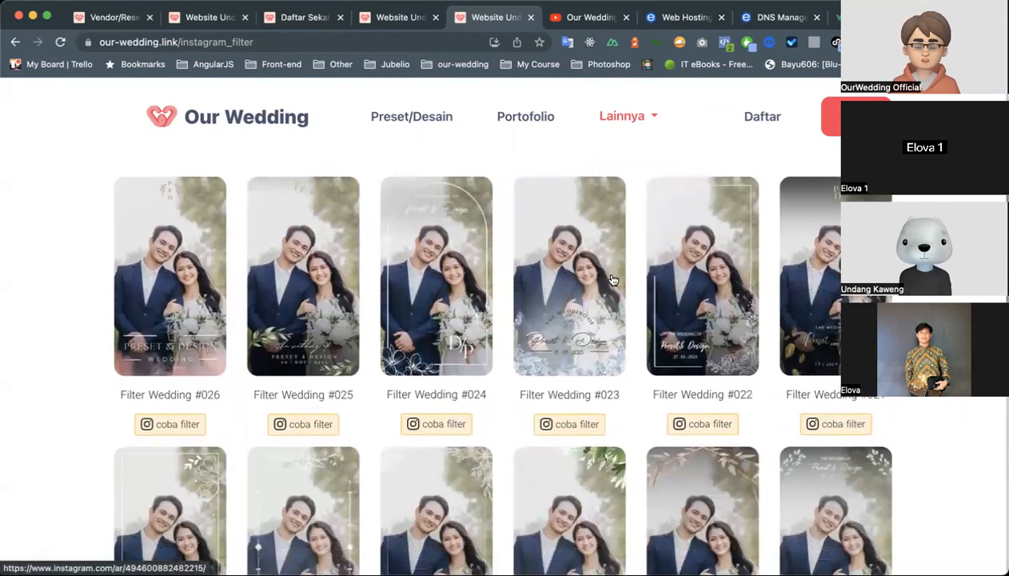
pyautogui.scroll(-5, 612, 279)
pyautogui.scroll(14, 612, 279)
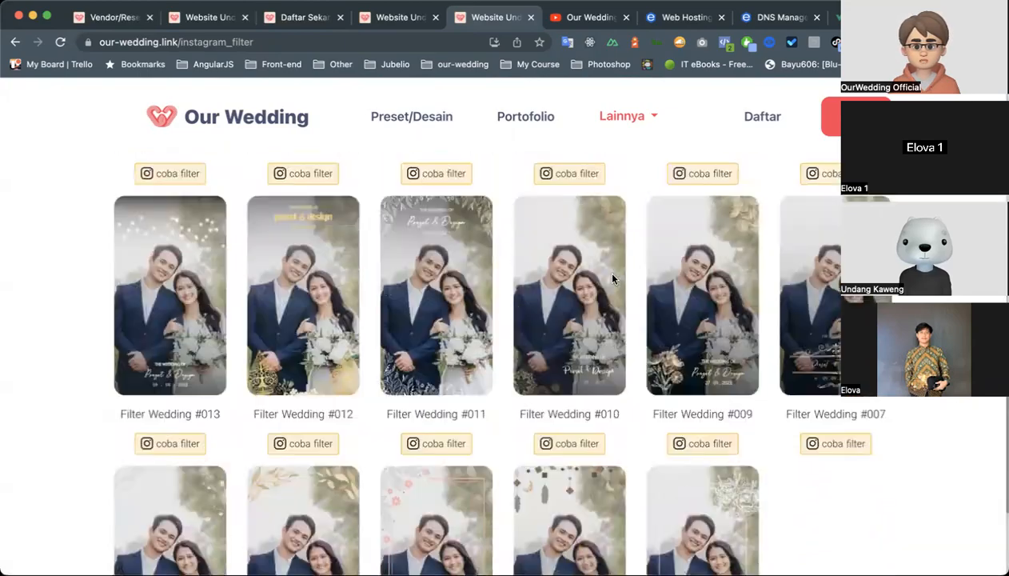
pyautogui.scroll(-5, 613, 279)
pyautogui.scroll(-8, 612, 278)
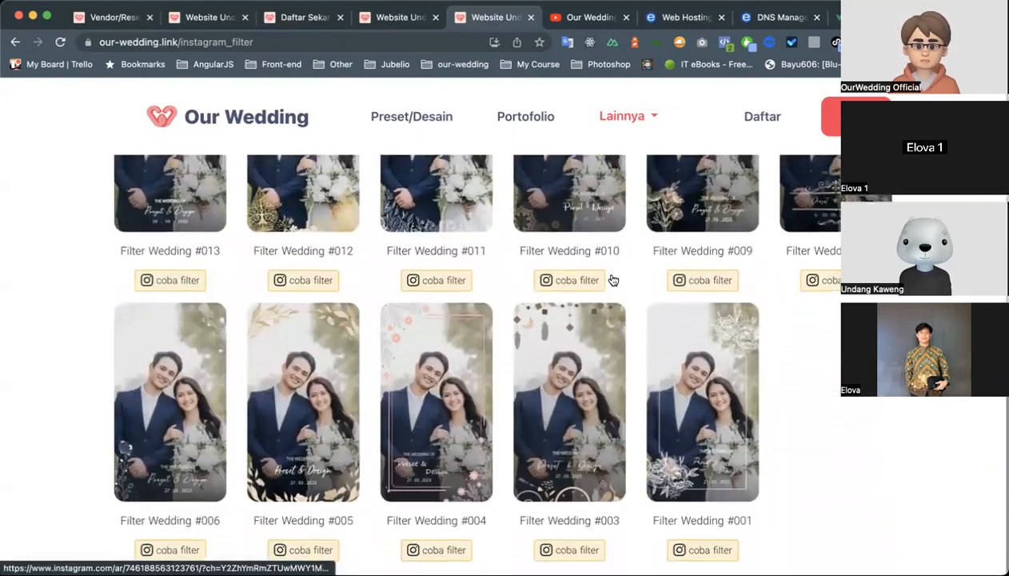
pyautogui.scroll(6, 557, 332)
pyautogui.scroll(5, 628, 331)
pyautogui.scroll(-2, 629, 331)
pyautogui.scroll(2, 629, 331)
pyautogui.moveTo(311, 174); pyautogui.dragTo(594, 176)
pyautogui.click(693, 177)
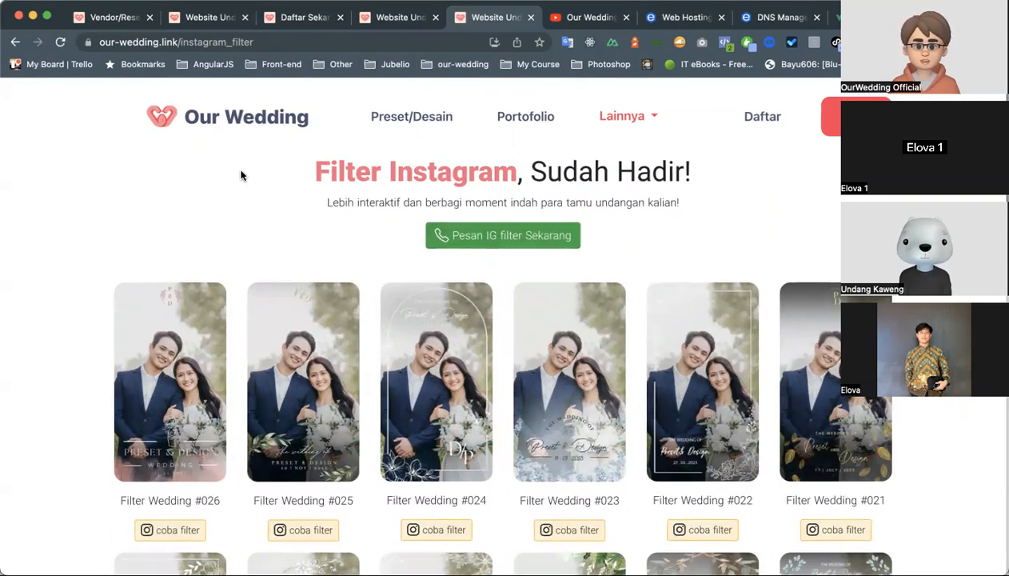
# Look over the Instagram filter designs again and open the Preset/Desain page.
pyautogui.scroll(-10, 349, 257)
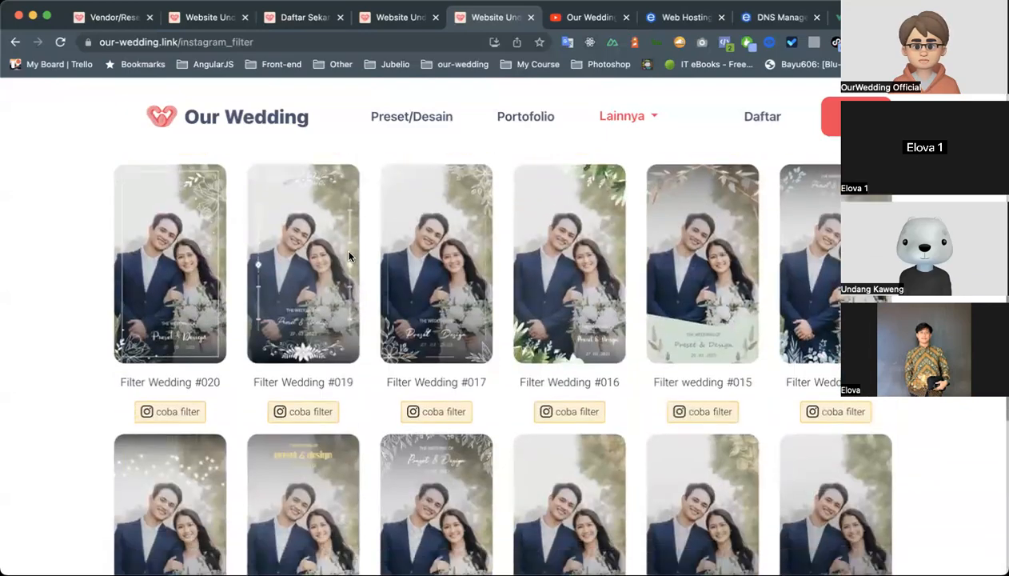
pyautogui.scroll(10, 349, 257)
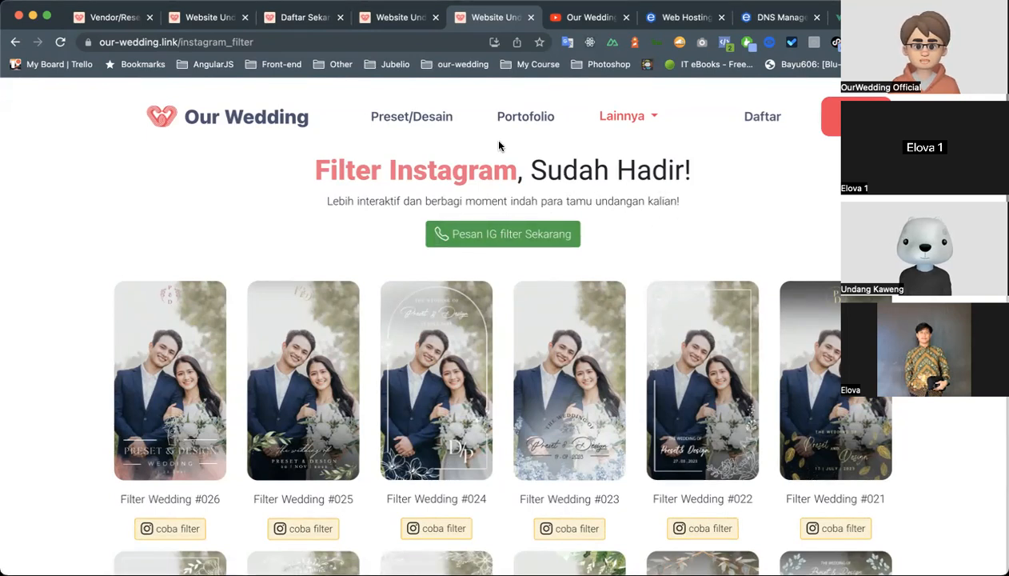
pyautogui.scroll(-1, 580, 220)
pyautogui.scroll(1, 579, 220)
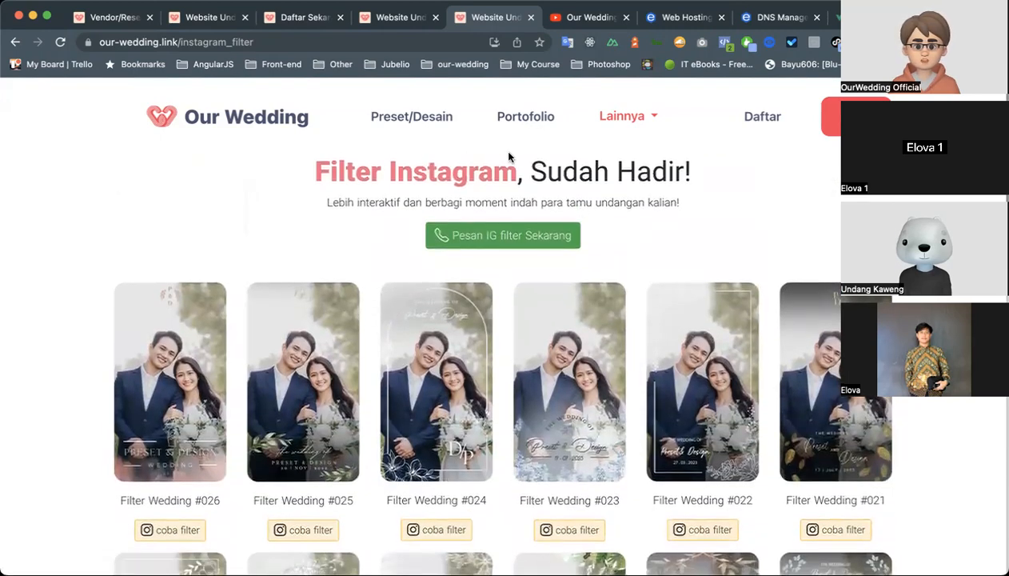
pyautogui.scroll(-5, 509, 158)
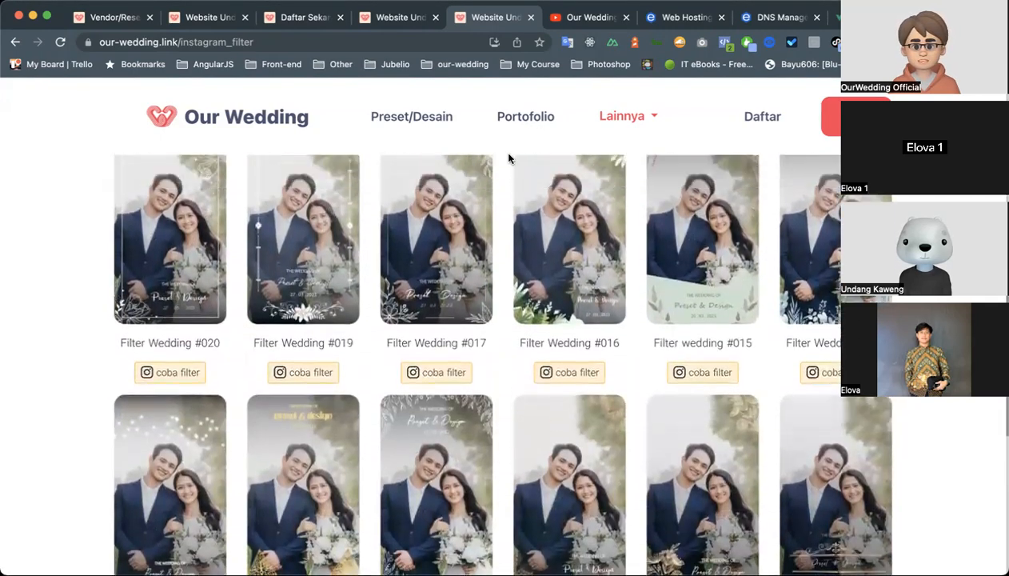
pyautogui.scroll(1, 509, 158)
pyautogui.click(441, 115)
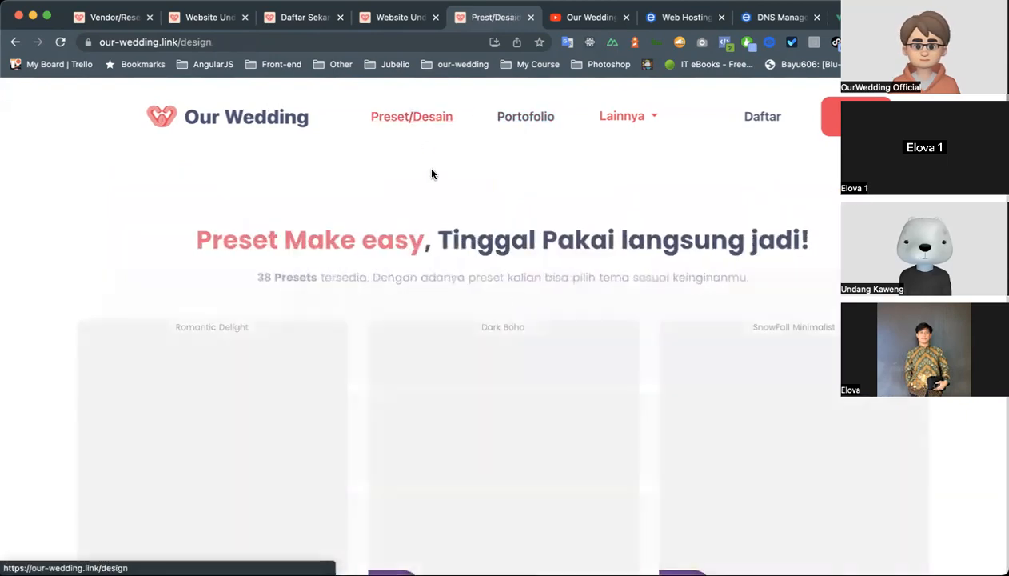
# Browse the preset catalogue's luxury, eksklusif and premium designs and examine the introduction under the page heading.
pyautogui.scroll(-7, 388, 320)
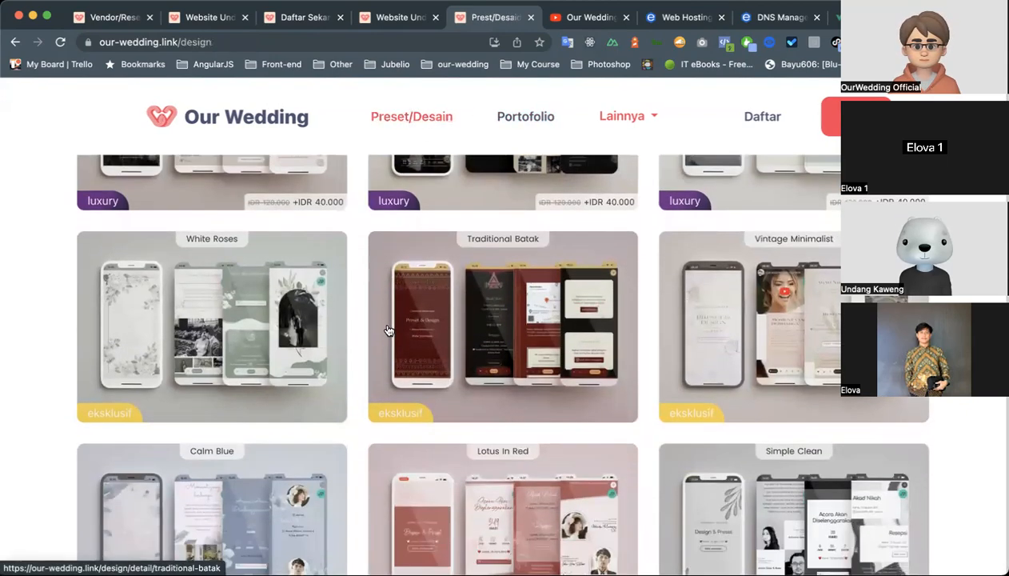
pyautogui.scroll(-15, 387, 330)
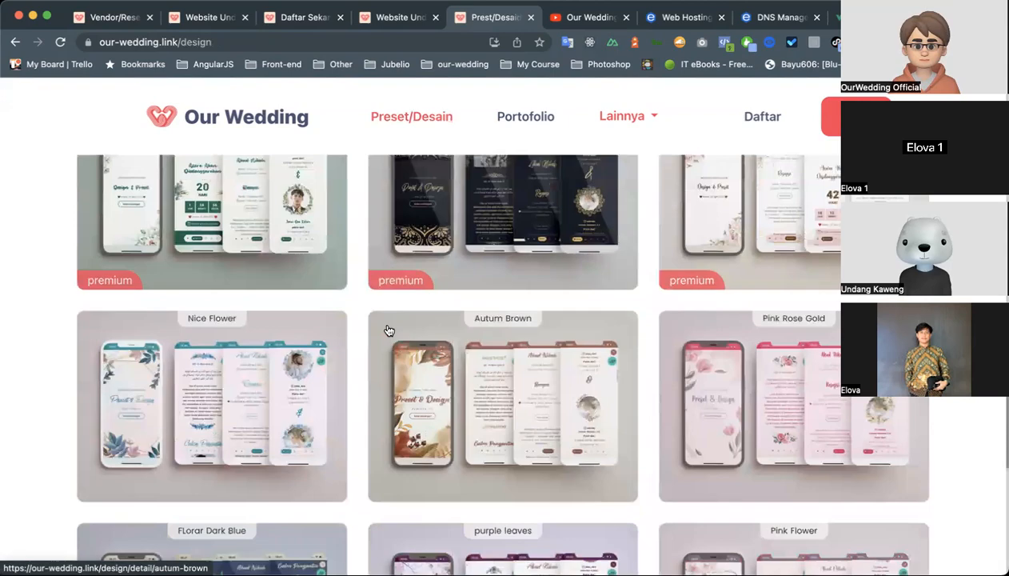
pyautogui.scroll(15, 388, 330)
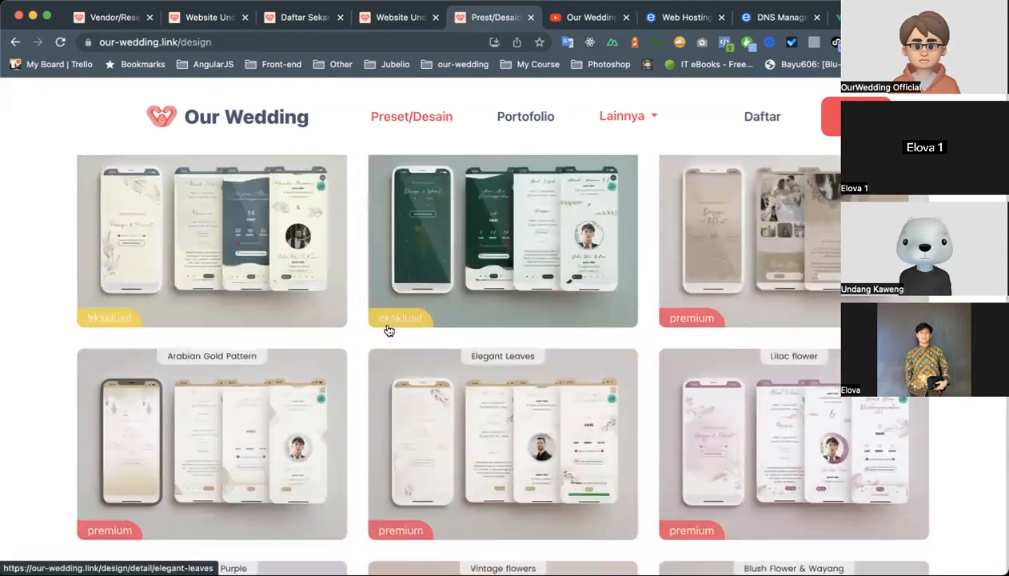
pyautogui.scroll(5, 388, 330)
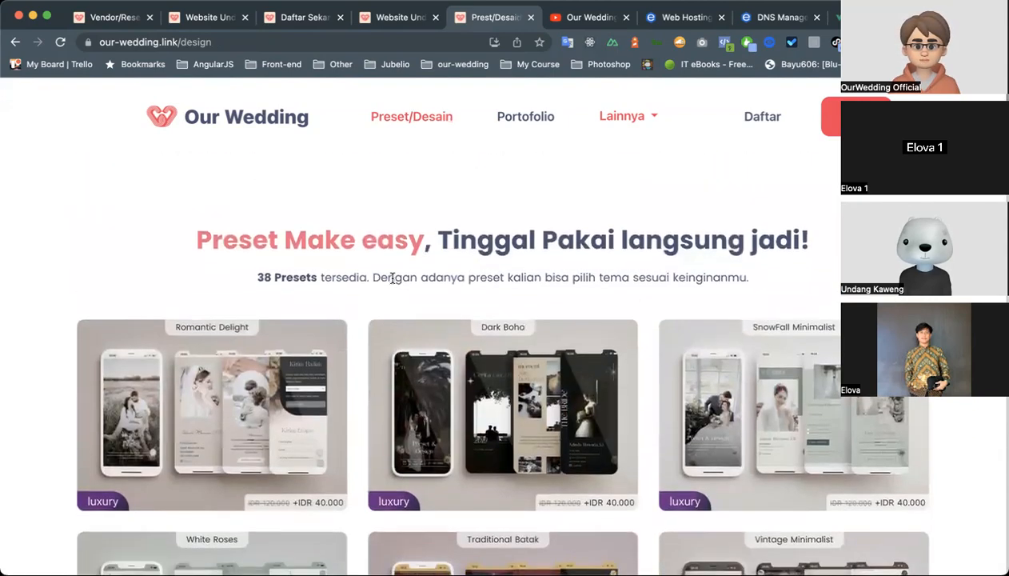
pyautogui.doubleClick(393, 278)
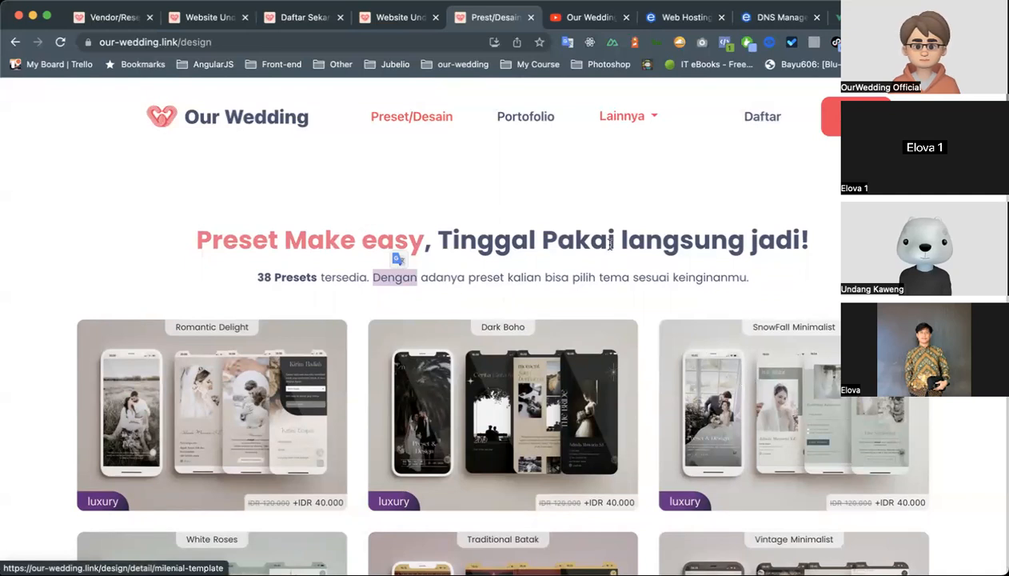
pyautogui.scroll(-5, 581, 219)
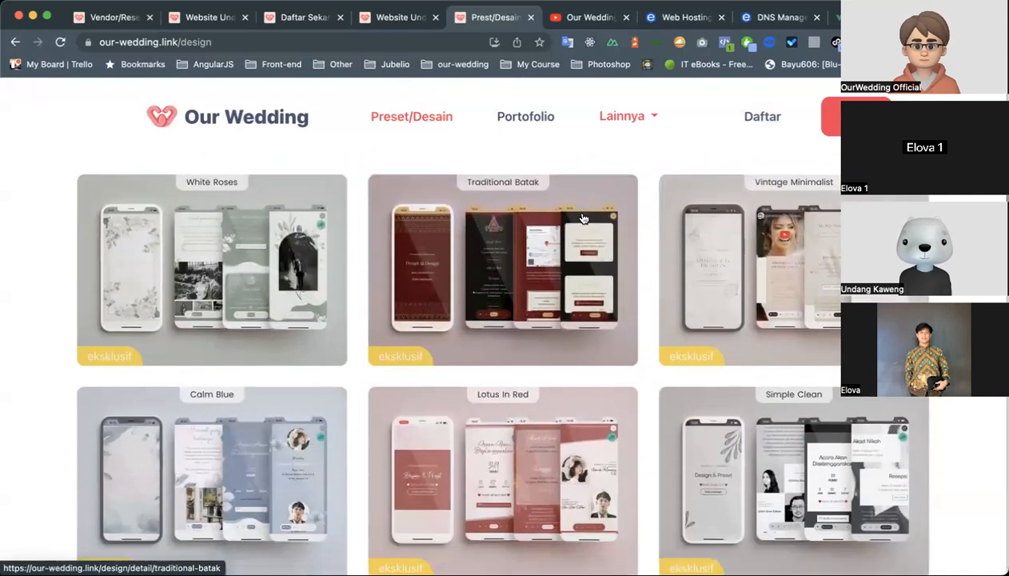
pyautogui.scroll(-1, 583, 218)
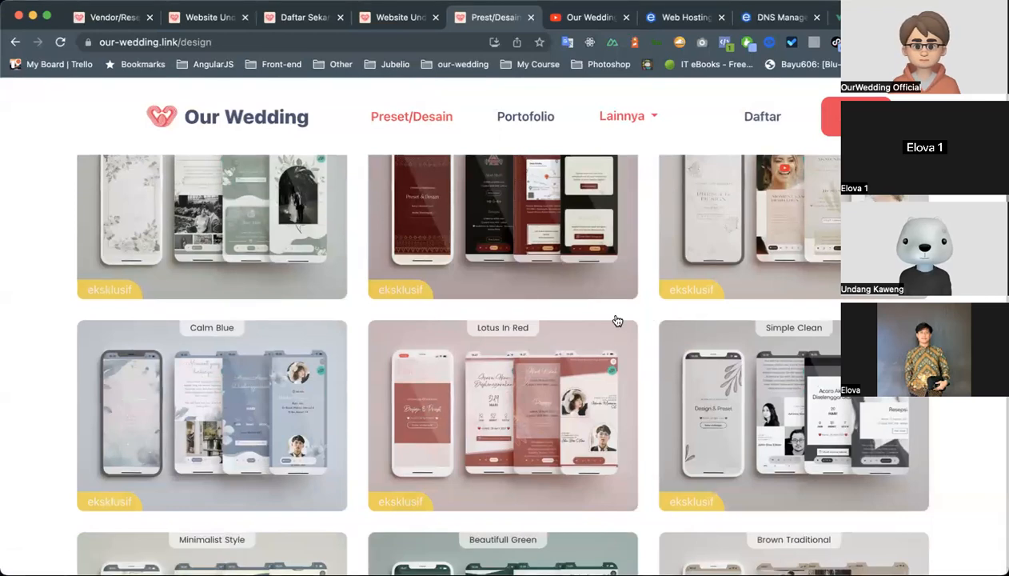
pyautogui.scroll(5, 637, 296)
pyautogui.scroll(-6, 638, 295)
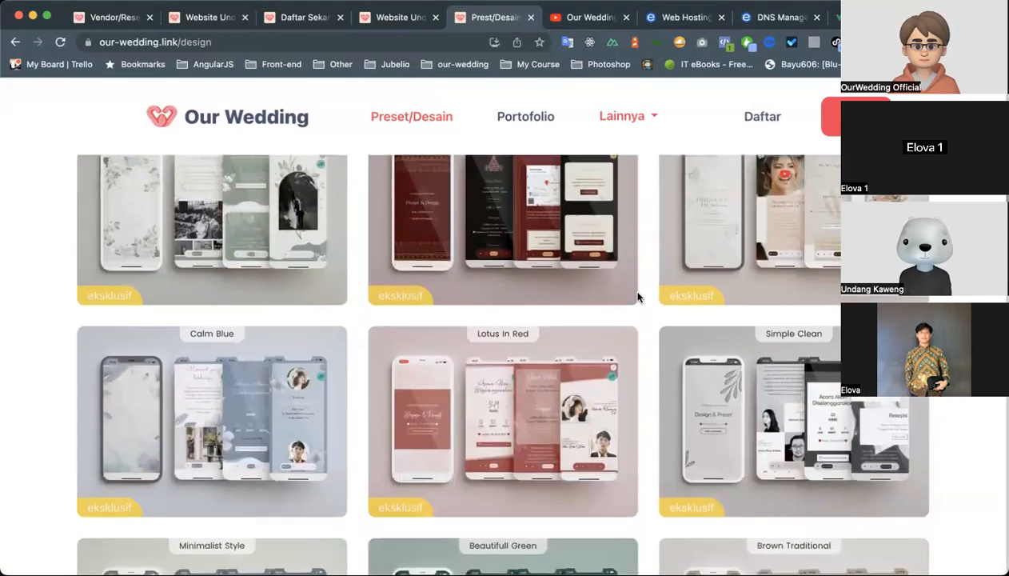
pyautogui.scroll(-13, 646, 324)
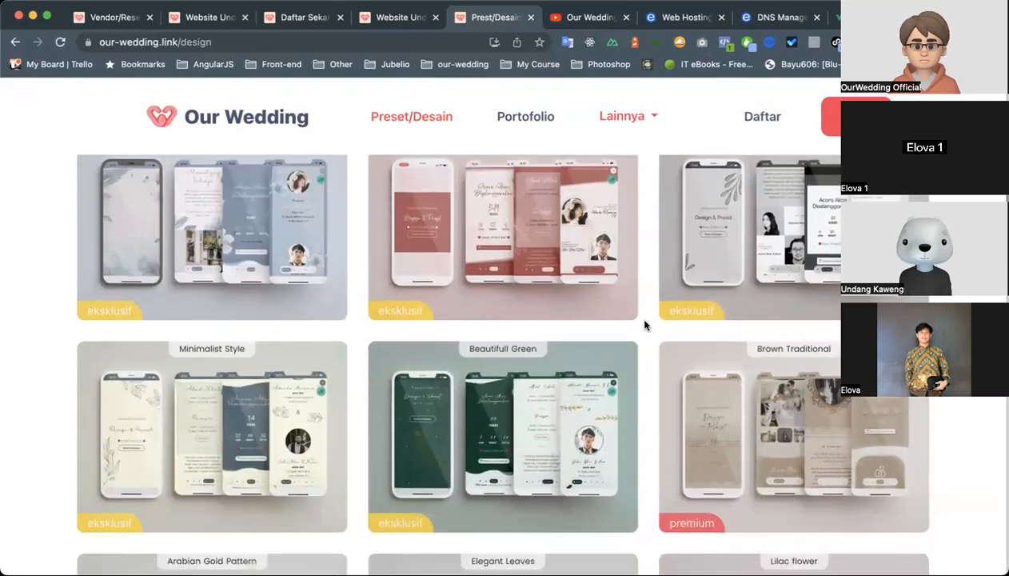
pyautogui.scroll(13, 647, 325)
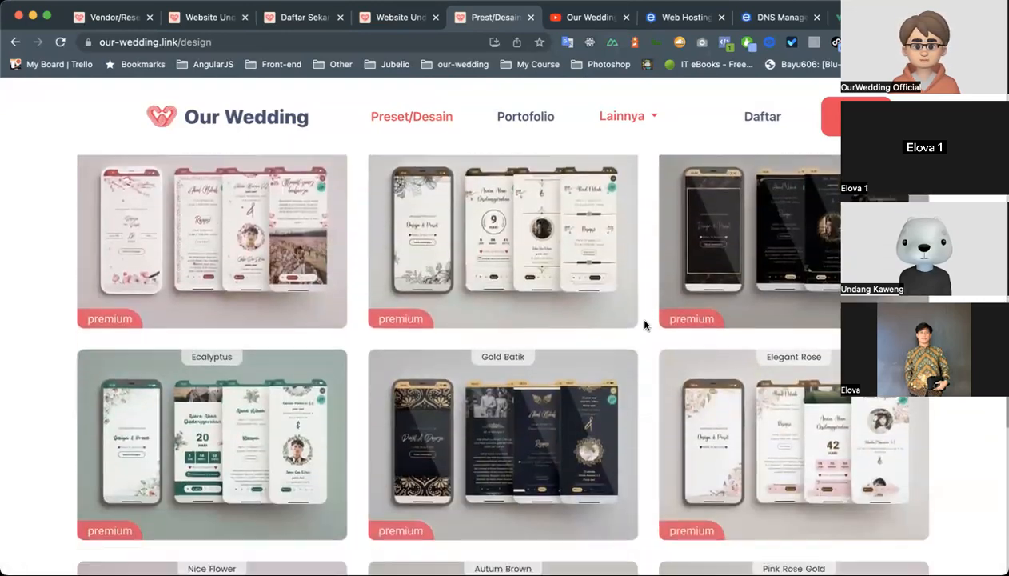
pyautogui.scroll(8, 646, 325)
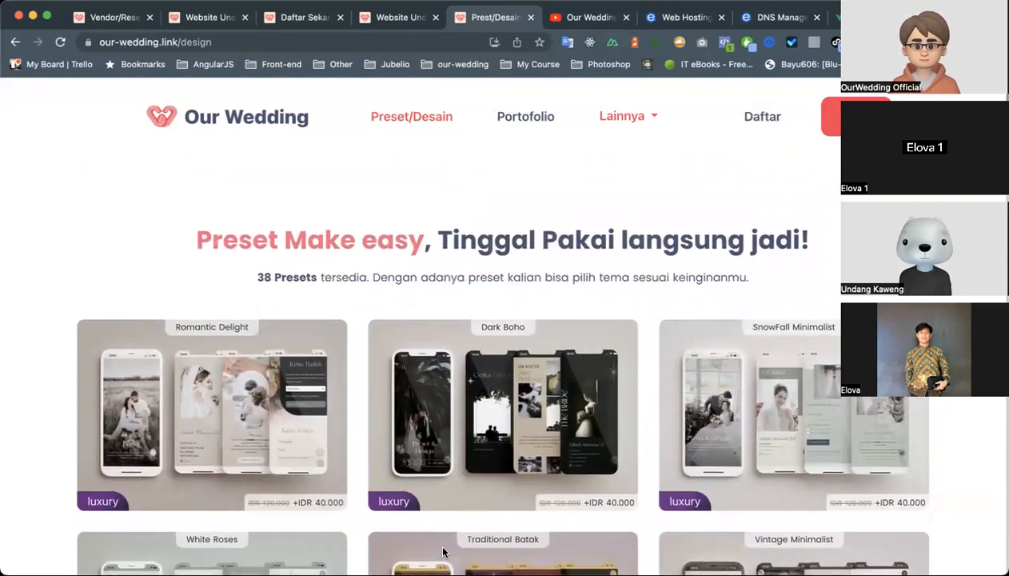
# Compare the catalogue's further premium presets, such as Yellow Watercolor and Sakura in japan, with the luxury and eksklusif designs.
pyautogui.scroll(-20, 541, 209)
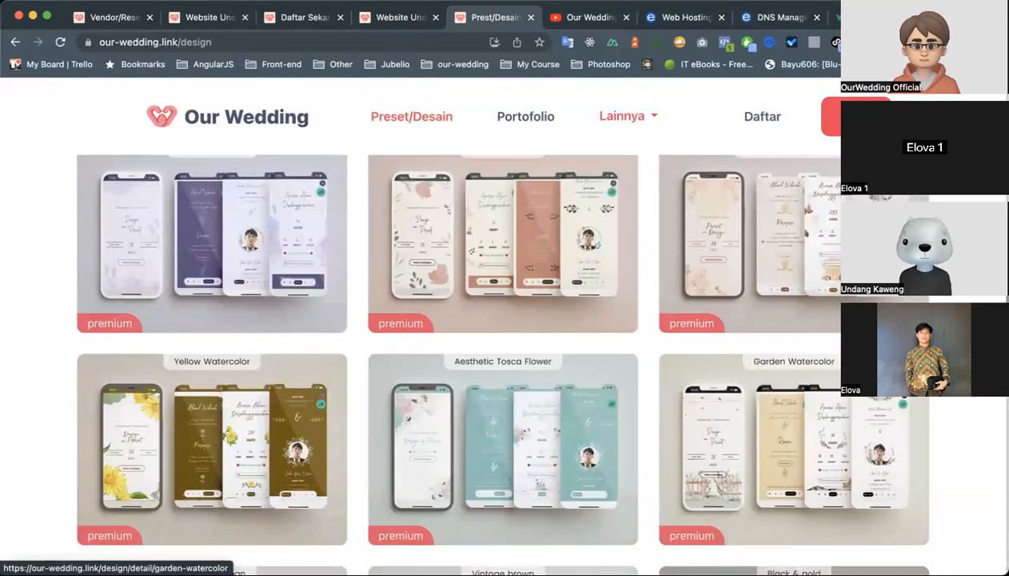
pyautogui.scroll(5, 562, 189)
pyautogui.scroll(5, 562, 188)
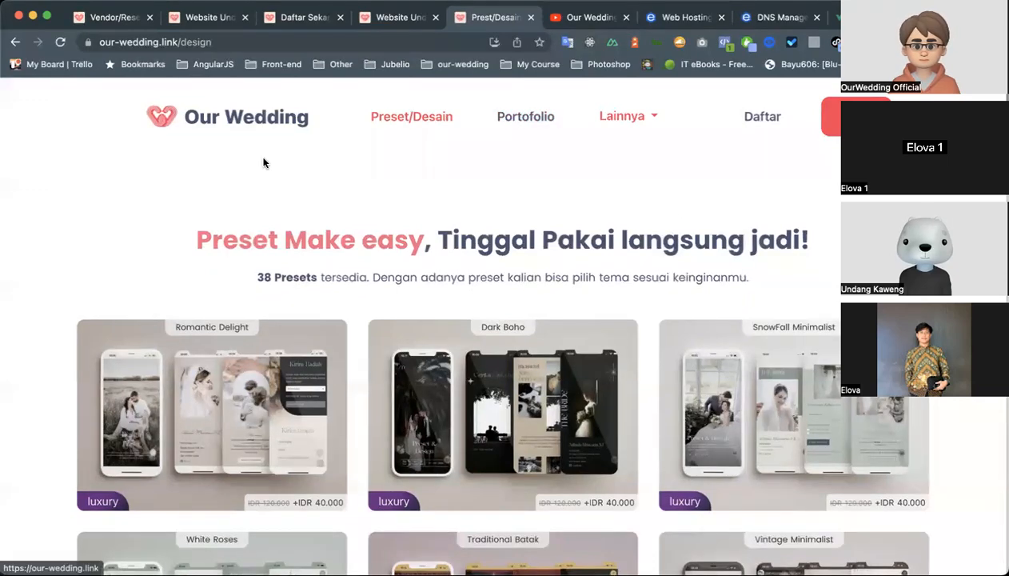
pyautogui.scroll(-10, 160, 419)
pyautogui.scroll(10, 160, 422)
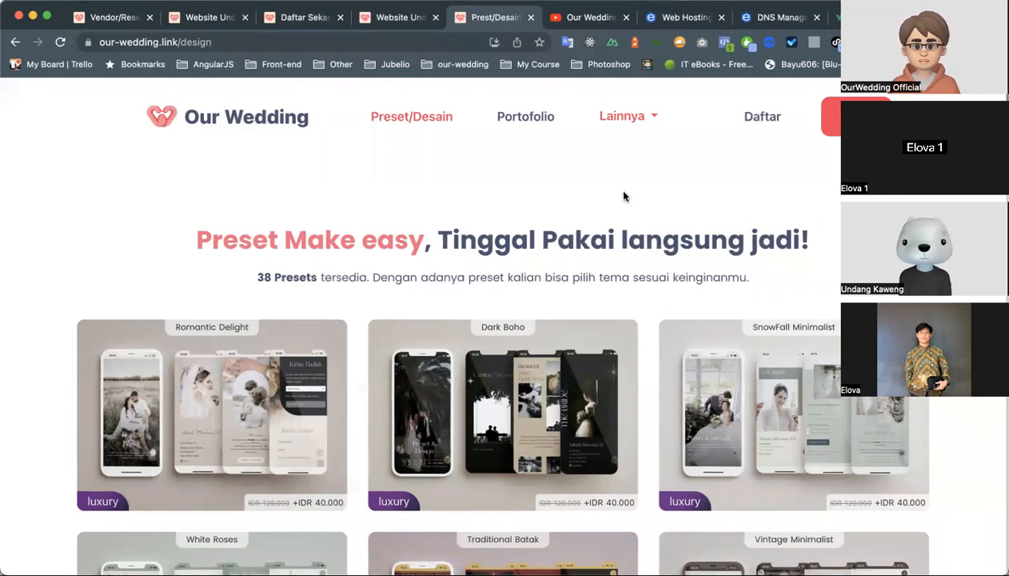
pyautogui.scroll(-10, 624, 197)
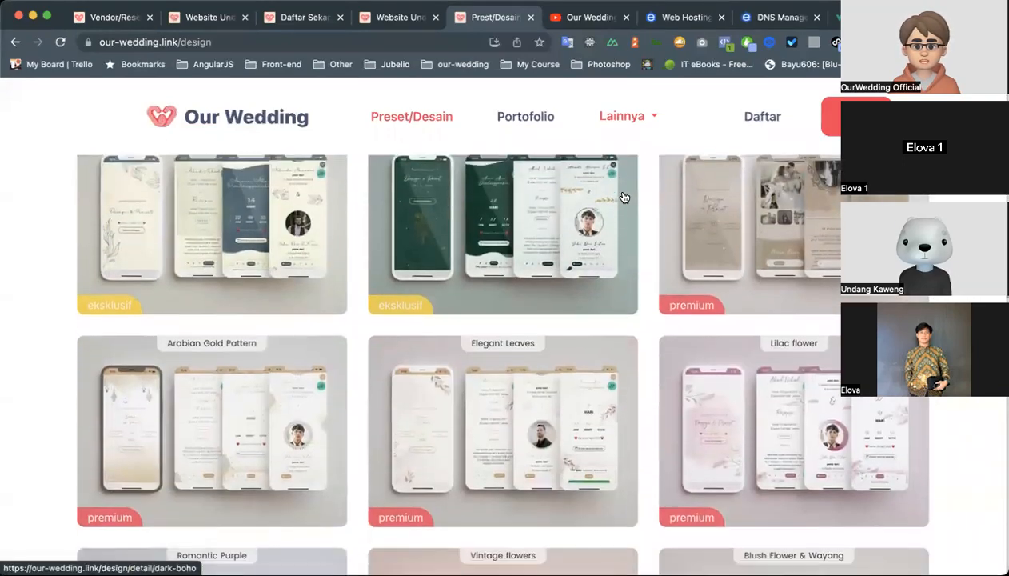
pyautogui.scroll(-7, 648, 224)
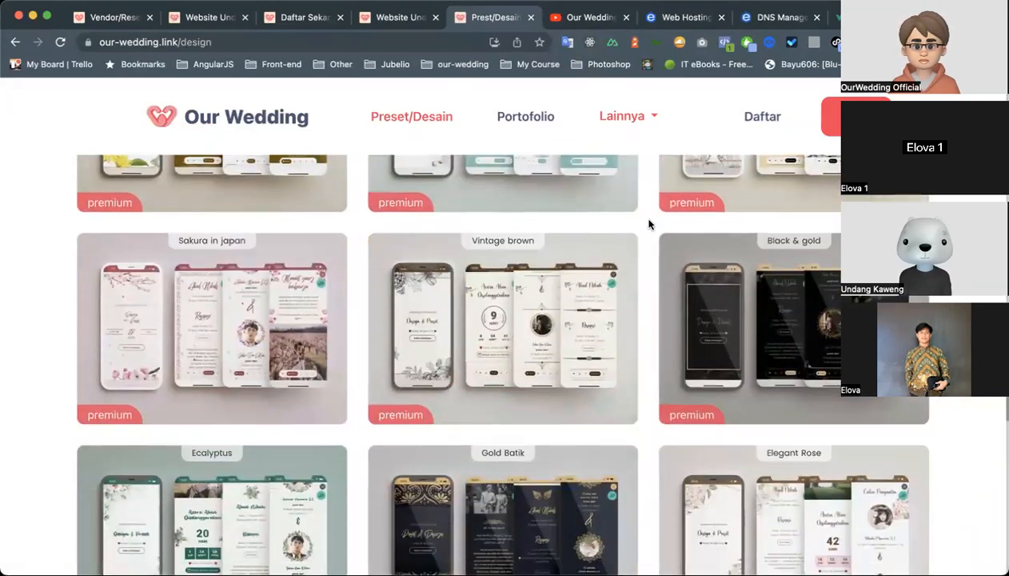
pyautogui.scroll(-1, 649, 224)
pyautogui.scroll(18, 648, 223)
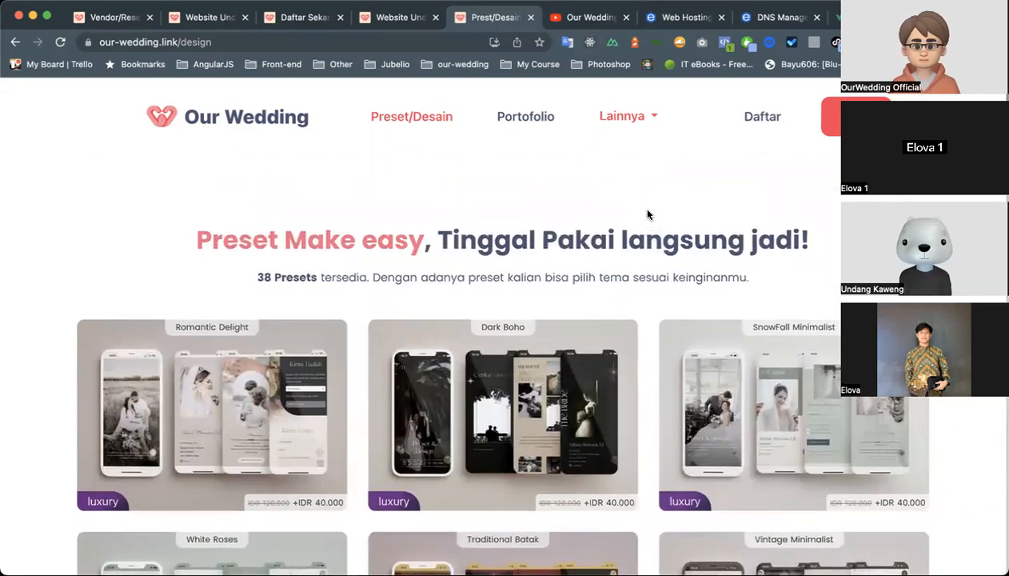
pyautogui.scroll(-14, 631, 203)
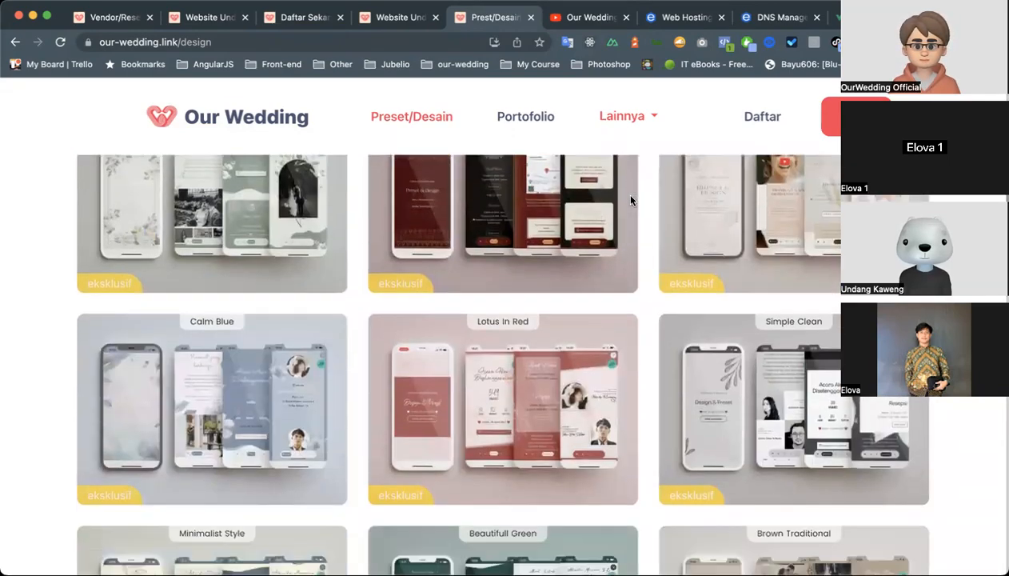
pyautogui.scroll(14, 631, 201)
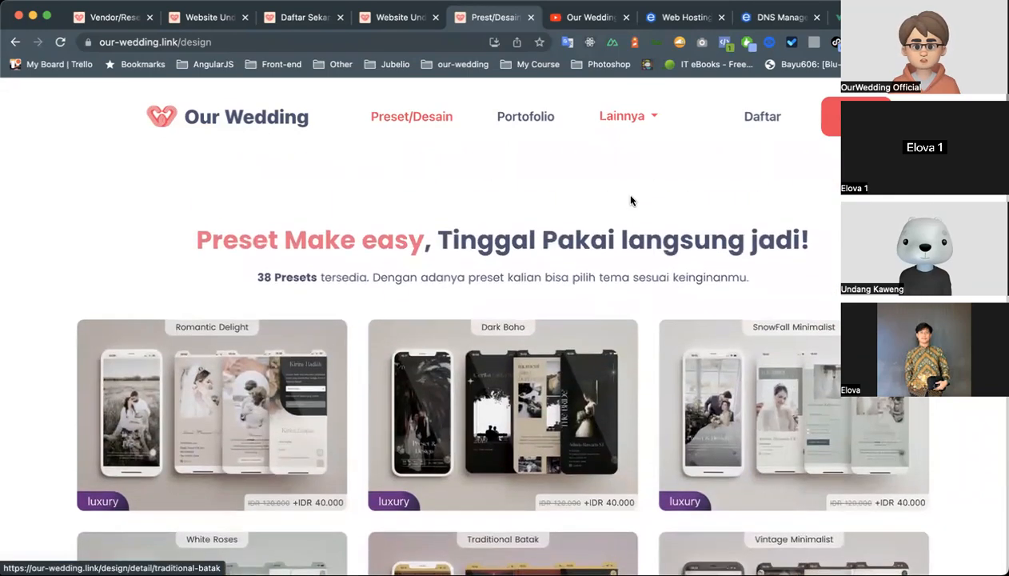